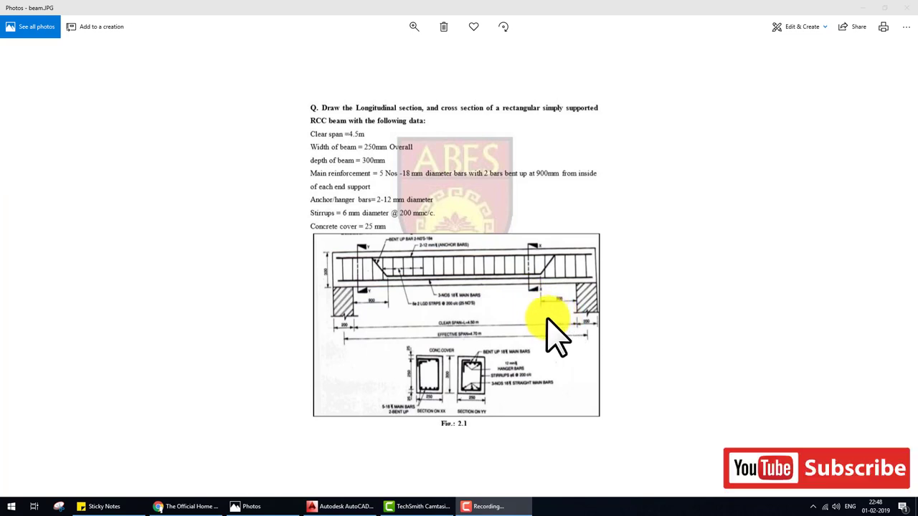
# Mark both supports, the beam depth and the main bars on beam.JPG with the screen pen
pyautogui.scroll(1, 459, 287)
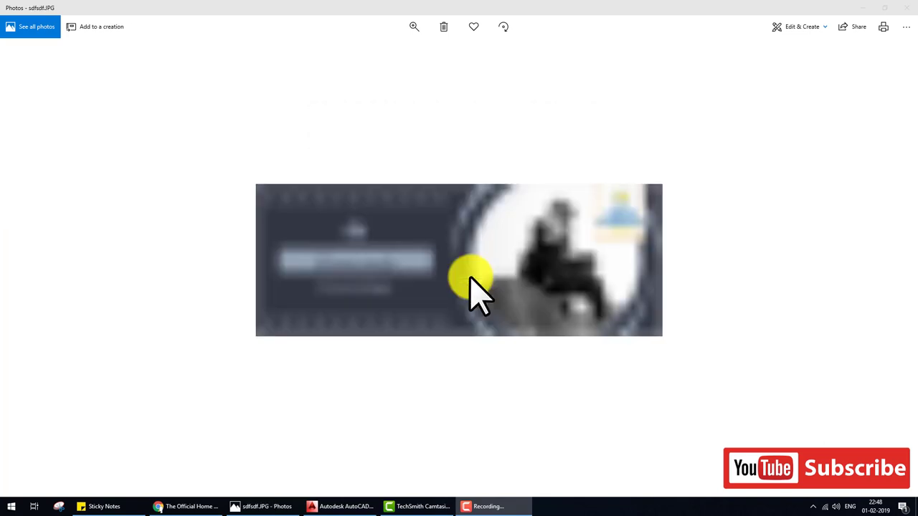
pyautogui.scroll(-1, 474, 291)
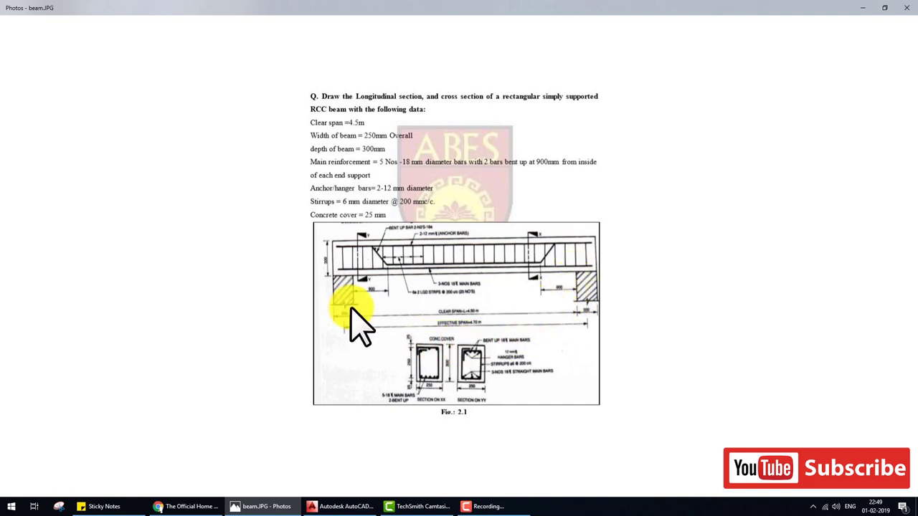
pyautogui.hotkey('ctrl', '2')
pyautogui.moveTo(327, 289); pyautogui.dragTo(337, 287)
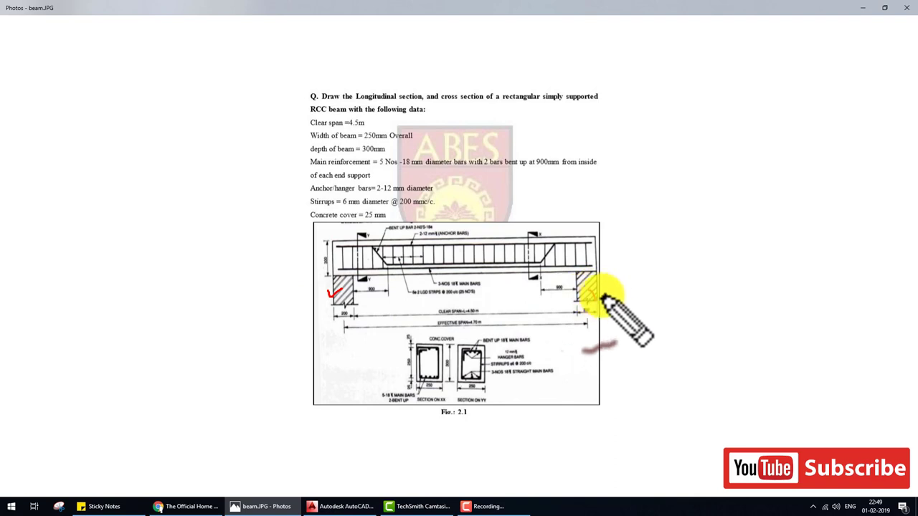
pyautogui.moveTo(589, 292); pyautogui.dragTo(607, 290)
pyautogui.moveTo(601, 236); pyautogui.dragTo(601, 271)
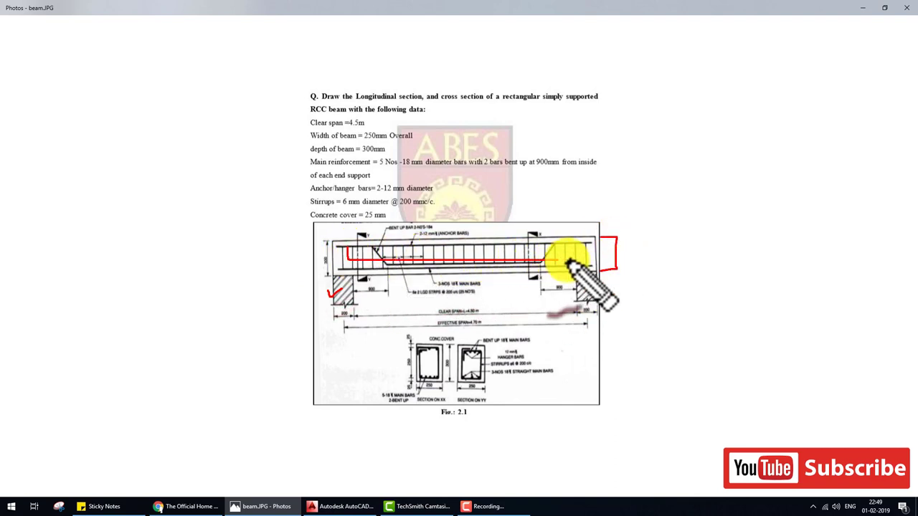
pyautogui.moveTo(348, 249); pyautogui.dragTo(574, 247)
# Circle the cross-sections, underline the clear span and bracket the design data, then clear the ink
pyautogui.moveTo(404, 335)
pyautogui.mouseDown()
pyautogui.moveTo(391, 405)
pyautogui.moveTo(530, 344)
pyautogui.moveTo(366, 350)
pyautogui.mouseUp()
pyautogui.moveTo(454, 314); pyautogui.dragTo(494, 313)
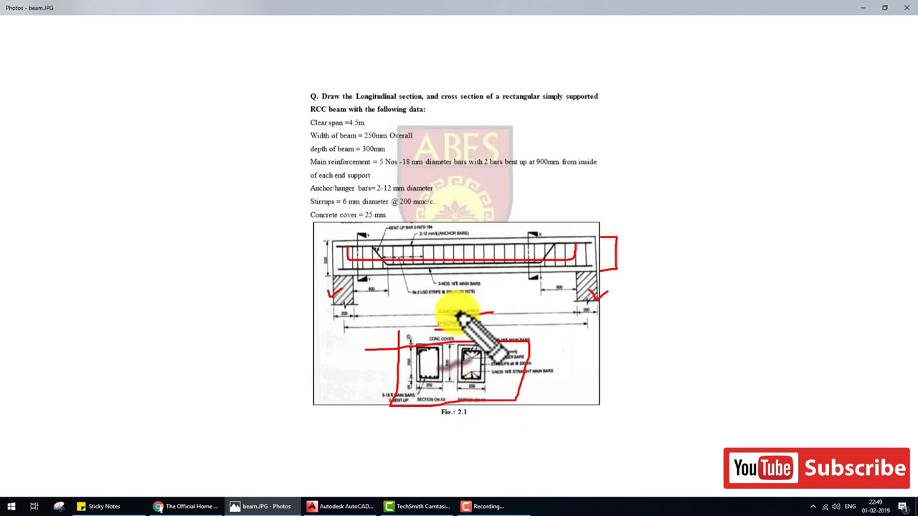
pyautogui.moveTo(312, 111)
pyautogui.mouseDown()
pyautogui.moveTo(269, 123)
pyautogui.moveTo(331, 220)
pyautogui.mouseUp()
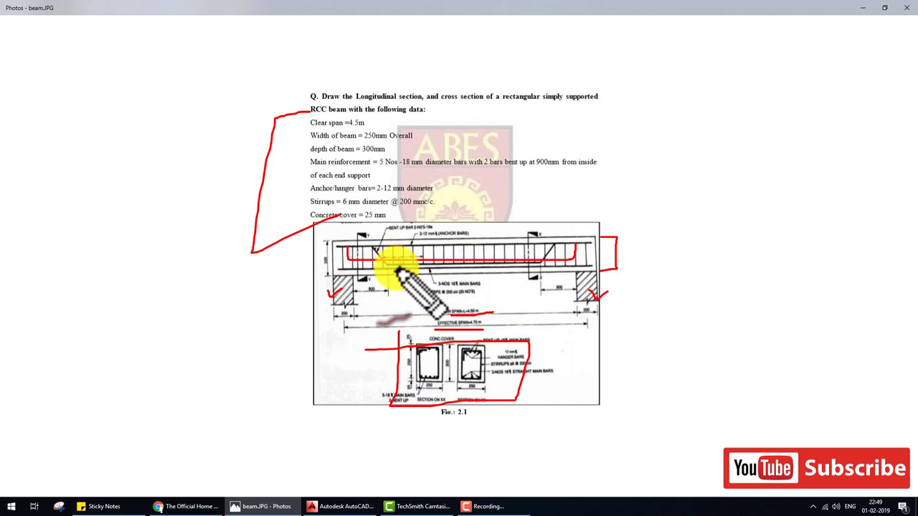
pyautogui.press('Escape')
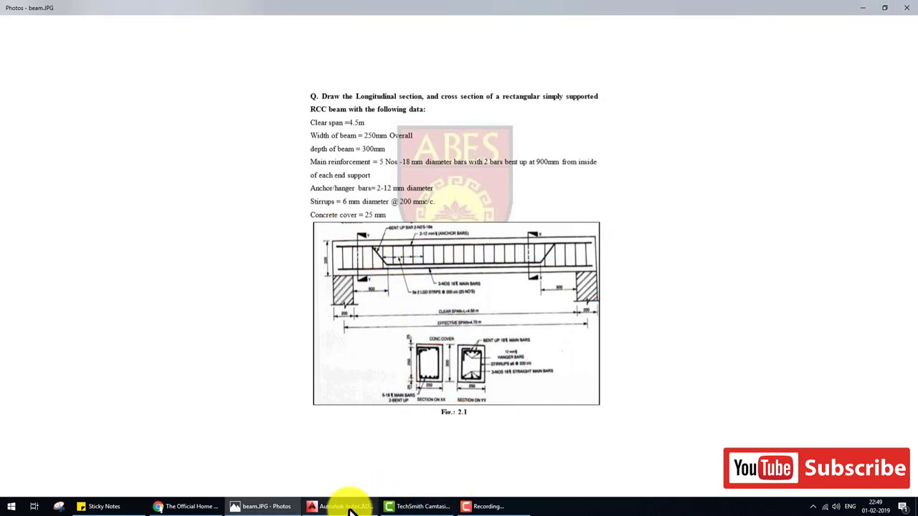
pyautogui.click(347, 502)
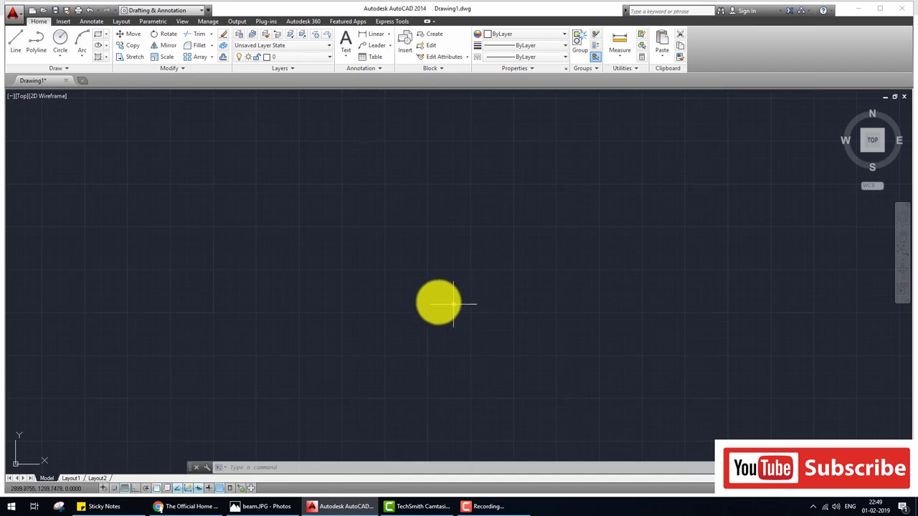
# Set the drawing units with -DWGUNITS to millimetres, decimal format, 2-decimal precision
pyautogui.write('d')
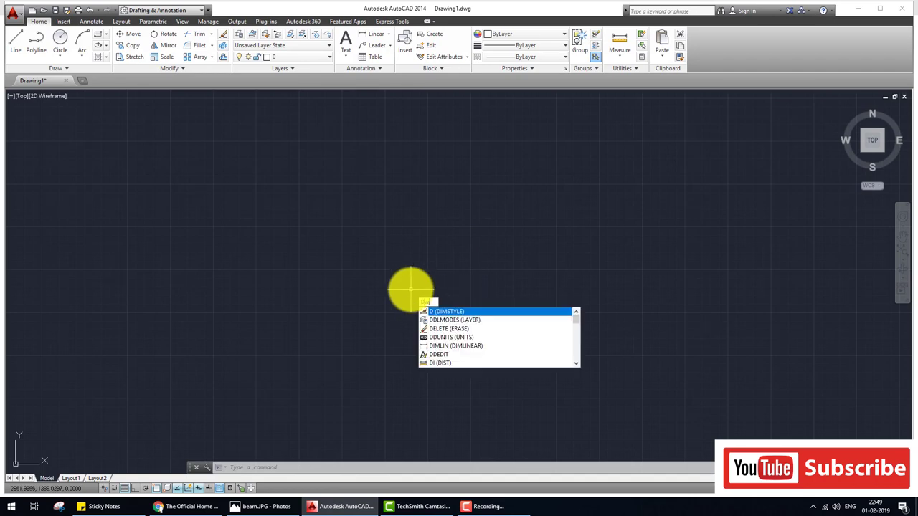
pyautogui.write('wg')
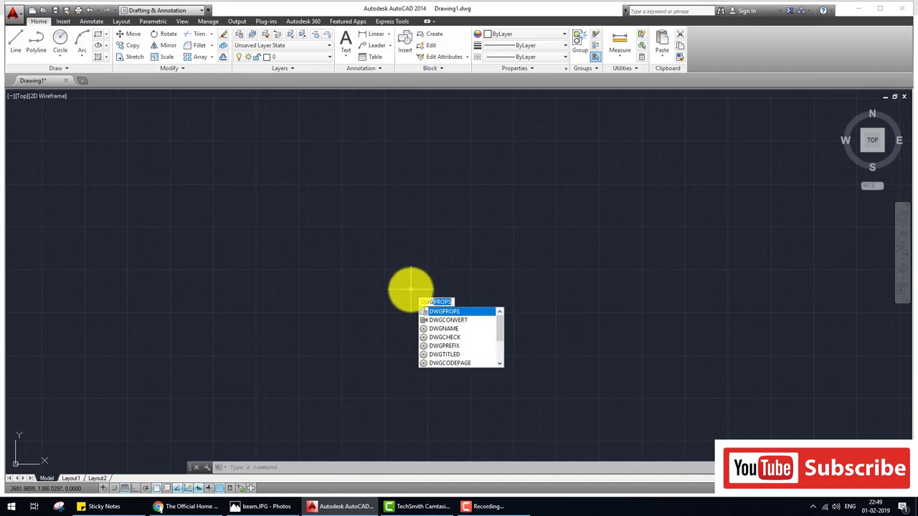
pyautogui.write('un')
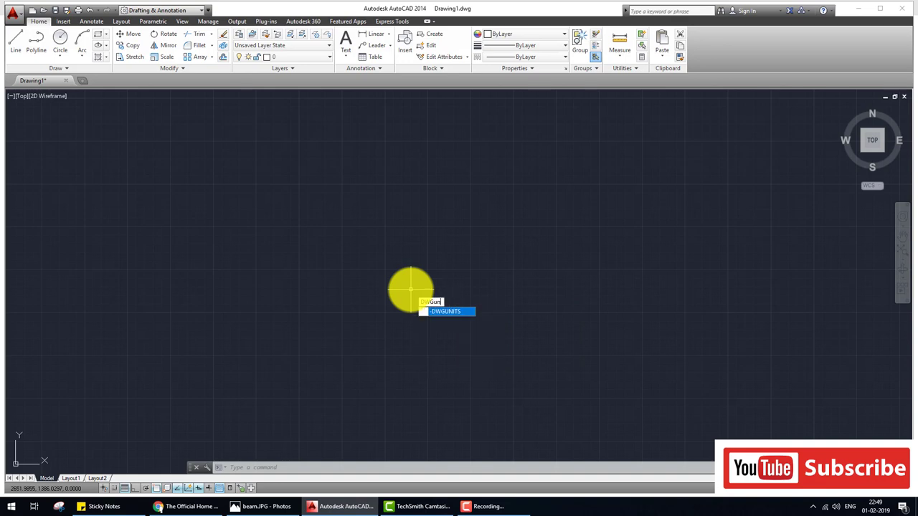
pyautogui.press('Return')
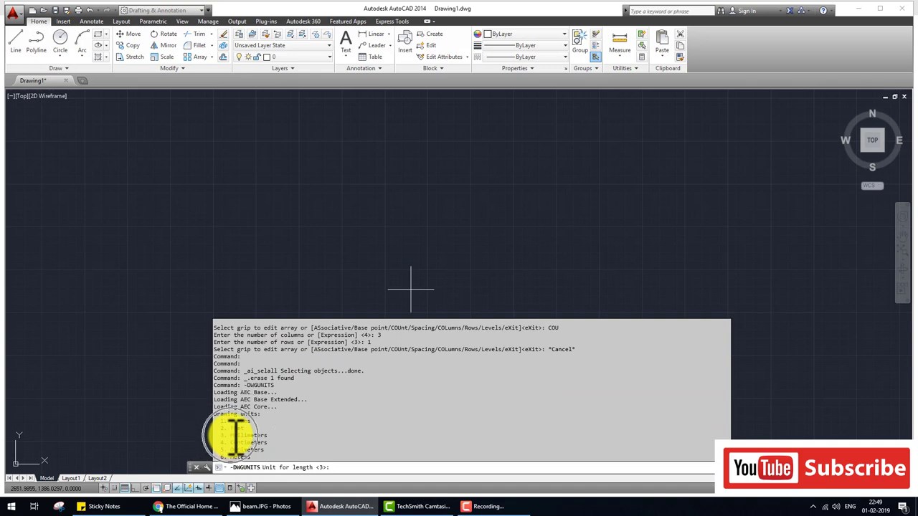
pyautogui.doubleClick(251, 435)
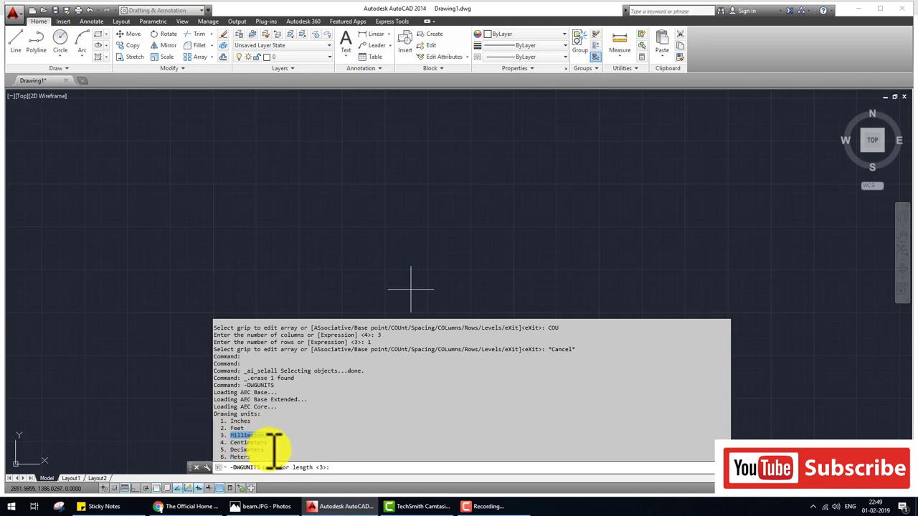
pyautogui.write('3')
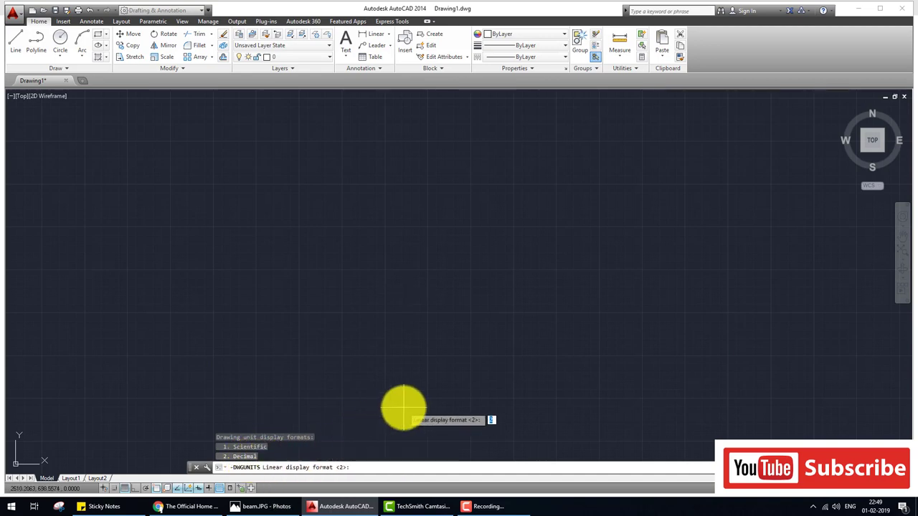
pyautogui.press('Return')
pyautogui.write('2')
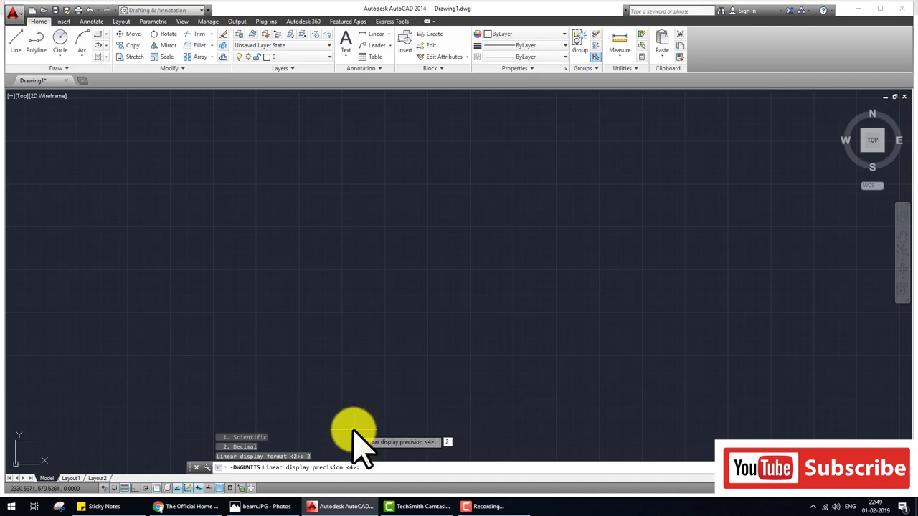
pyautogui.press('Return')
pyautogui.press('Return')
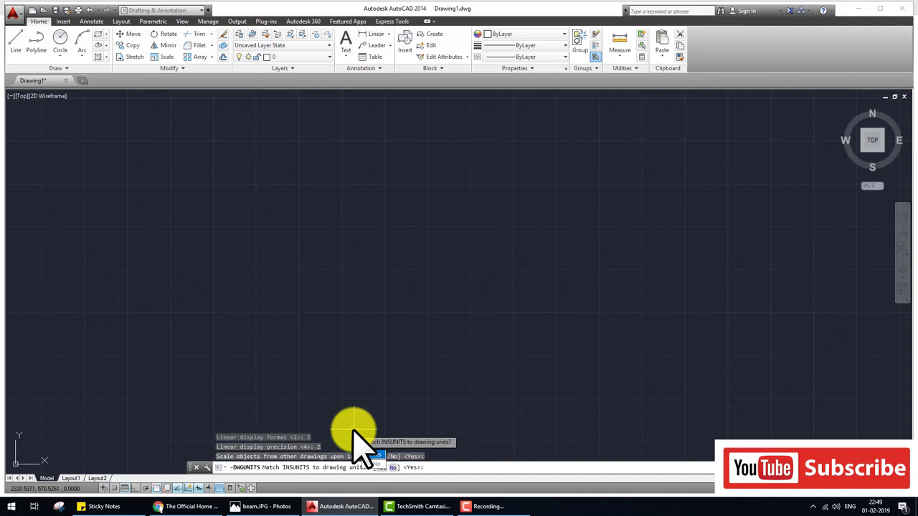
pyautogui.press('Escape')
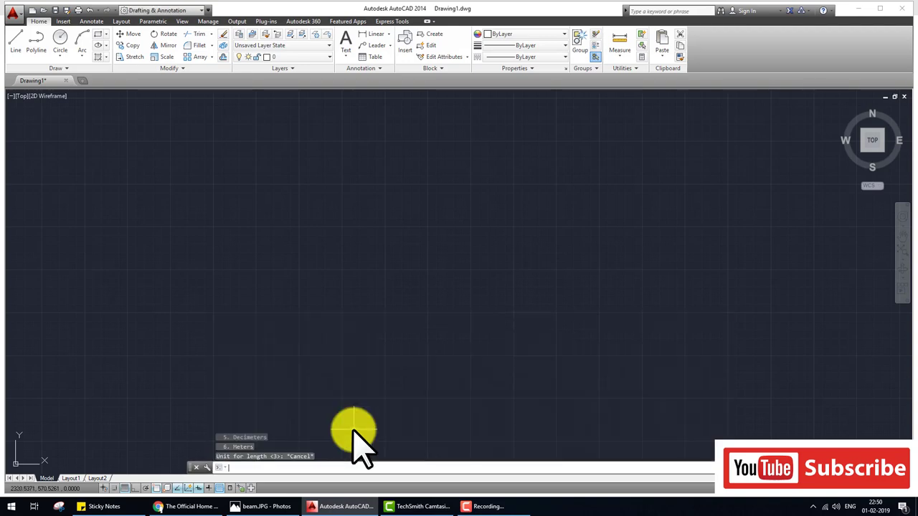
pyautogui.press('Escape')
pyautogui.press('Escape')
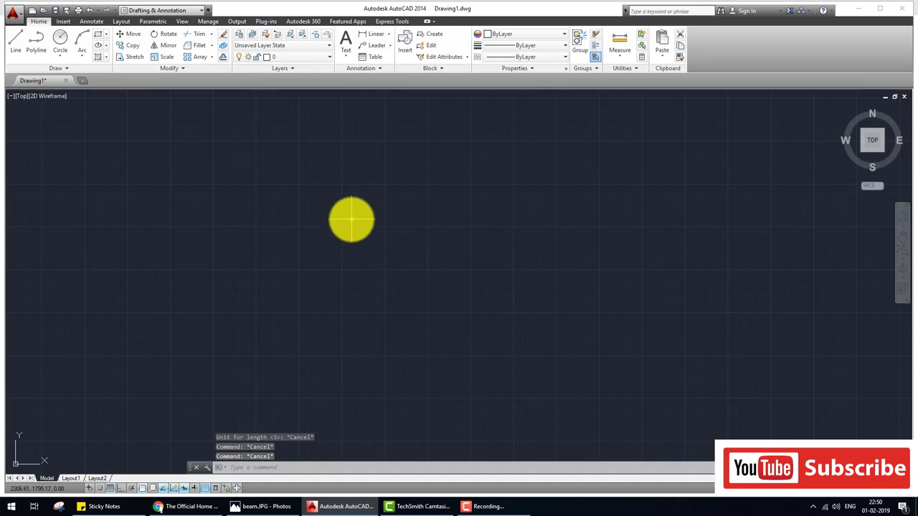
pyautogui.write('LA')
pyautogui.press('Return')
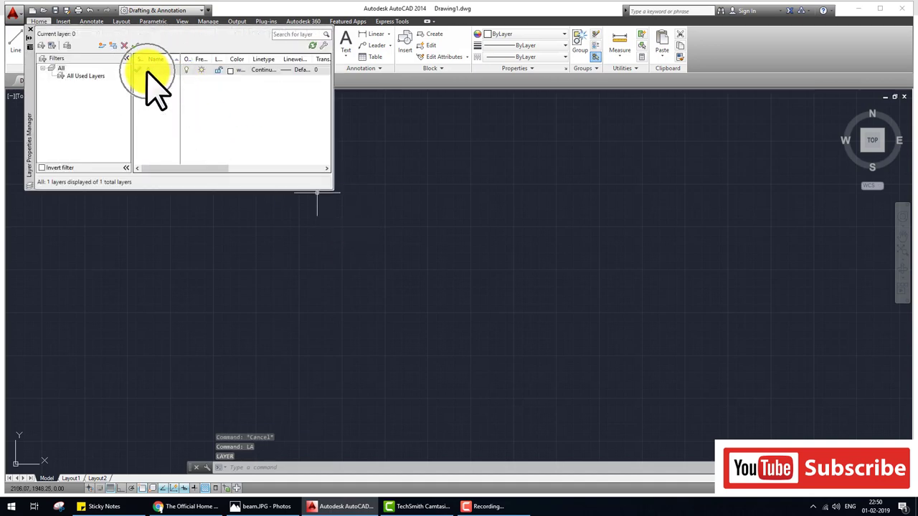
# Create layers beam, steel and text, and colour the beam layer blue
pyautogui.click(102, 45)
pyautogui.write('beam')
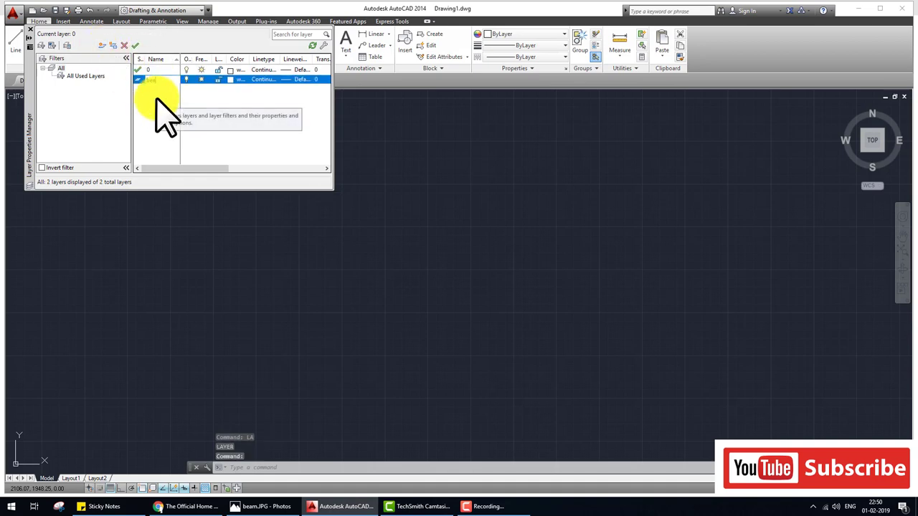
pyautogui.click(102, 46)
pyautogui.write('steel')
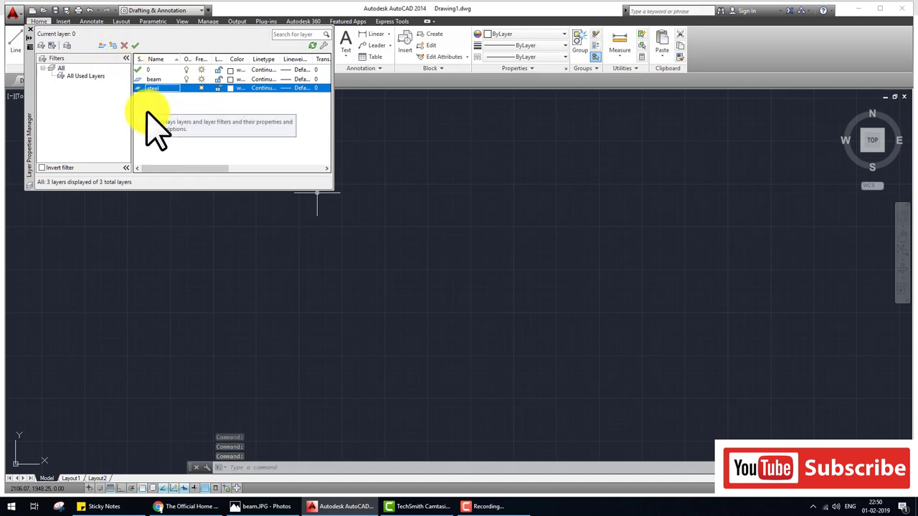
pyautogui.click(102, 45)
pyautogui.write('text')
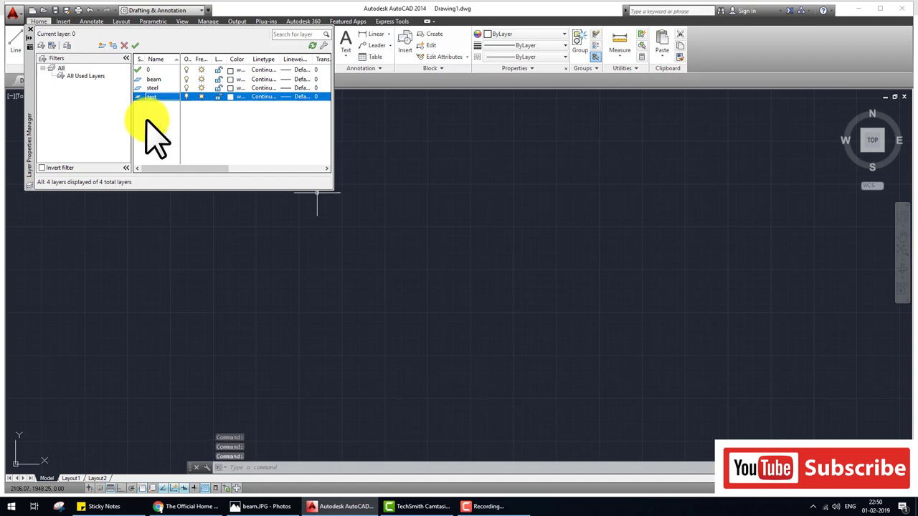
pyautogui.click(236, 79)
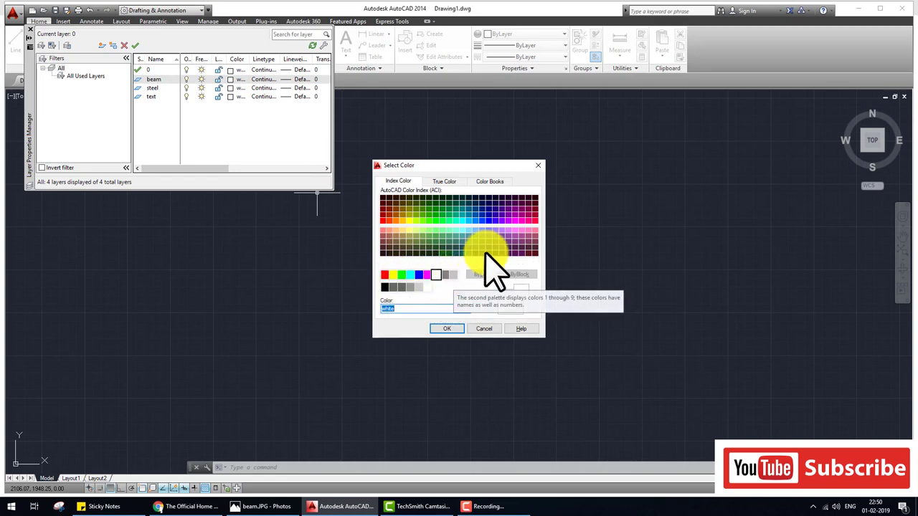
pyautogui.click(419, 274)
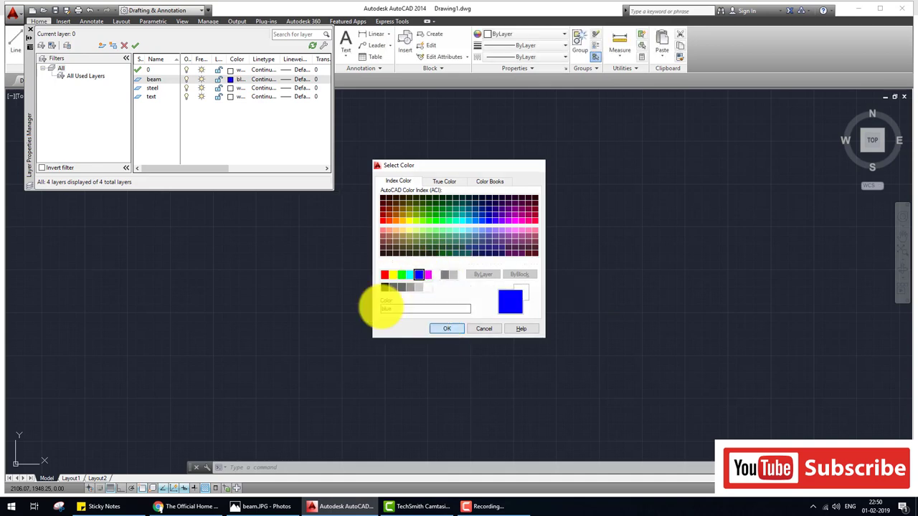
pyautogui.press('Return')
# Colour steel red and text yellow, then make beam the current layer
pyautogui.click(229, 88)
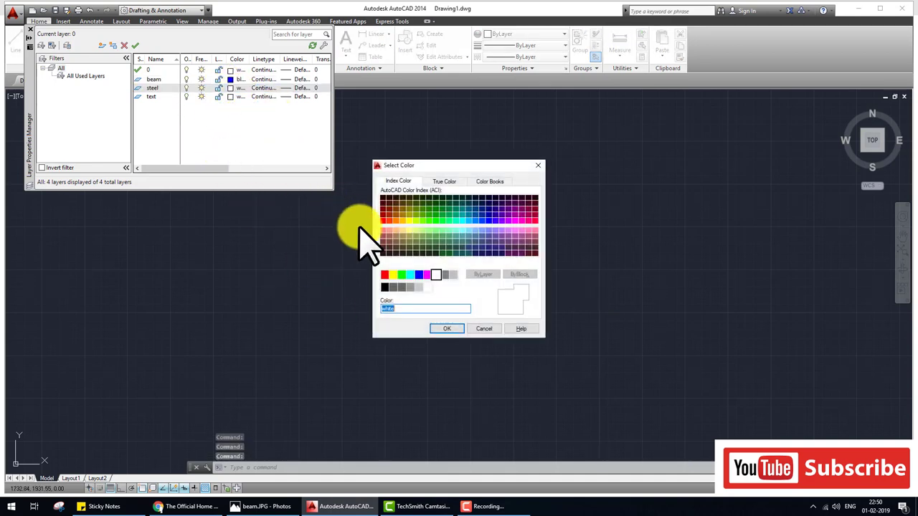
pyautogui.click(384, 274)
pyautogui.click(446, 329)
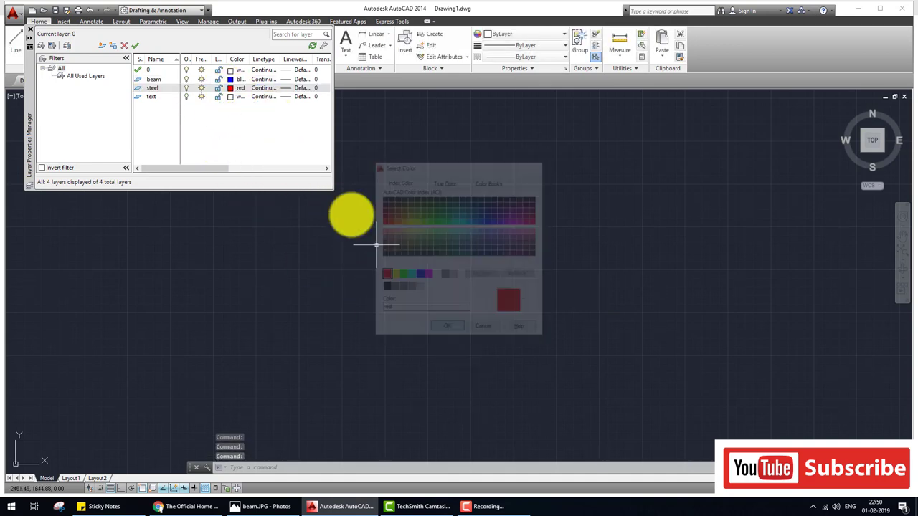
pyautogui.click(230, 96)
pyautogui.click(393, 275)
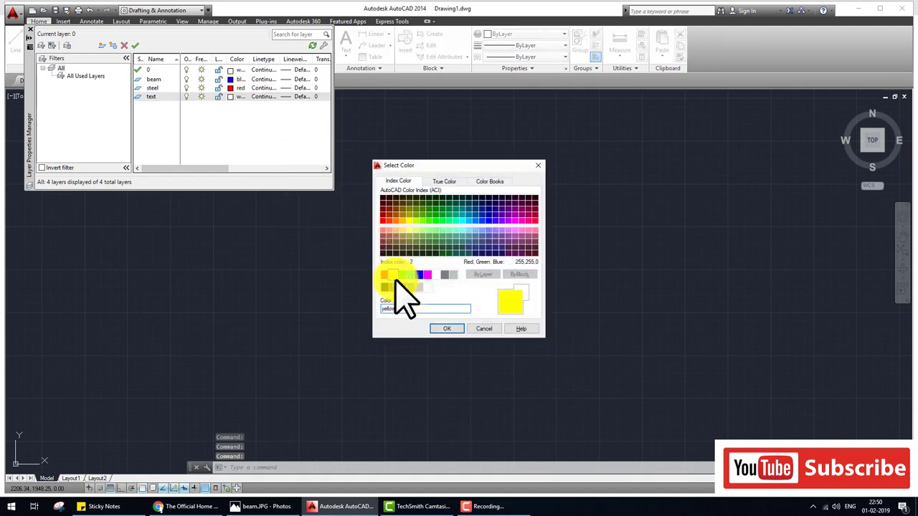
pyautogui.click(446, 328)
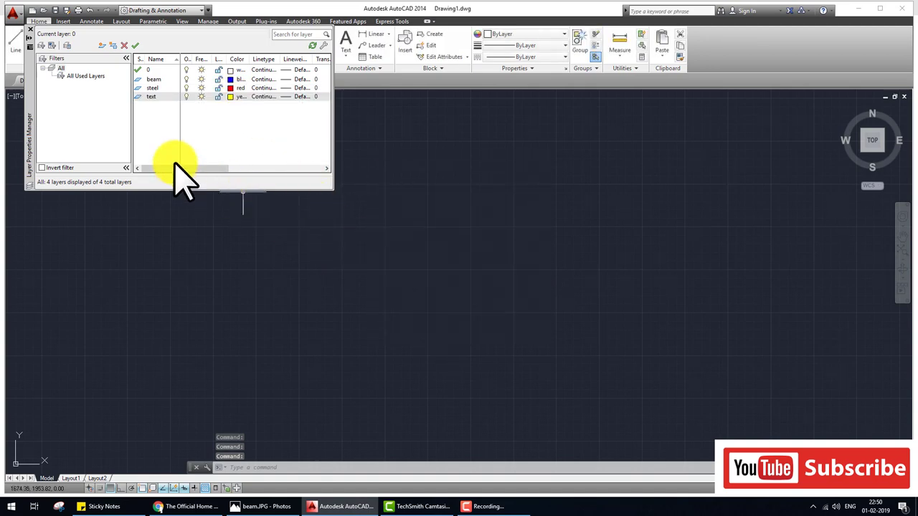
pyautogui.doubleClick(148, 79)
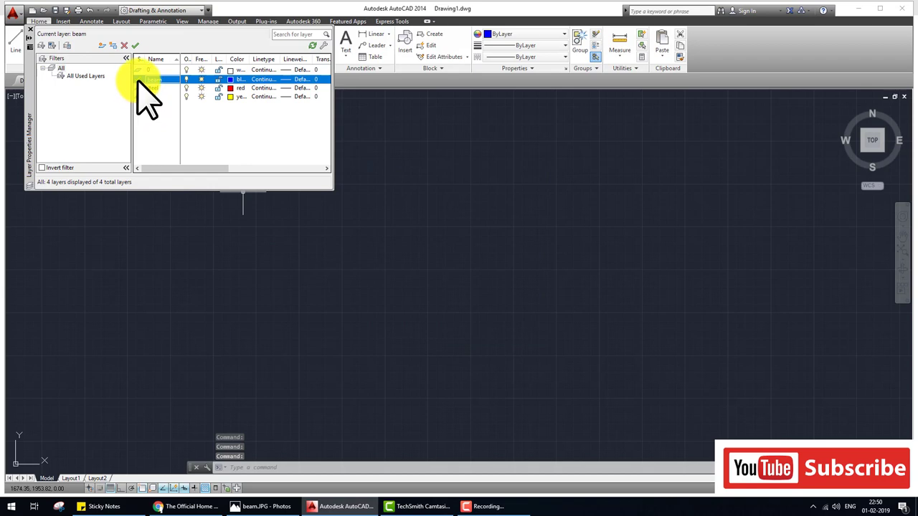
pyautogui.click(30, 29)
pyautogui.press('Escape')
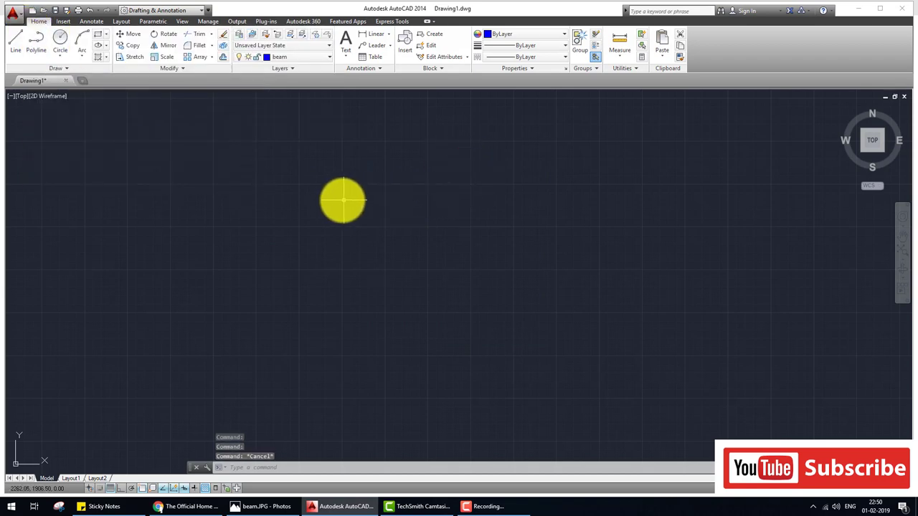
# Draw the beam's 4900-long top edge with Ortho on
pyautogui.press('l')
pyautogui.press('Return')
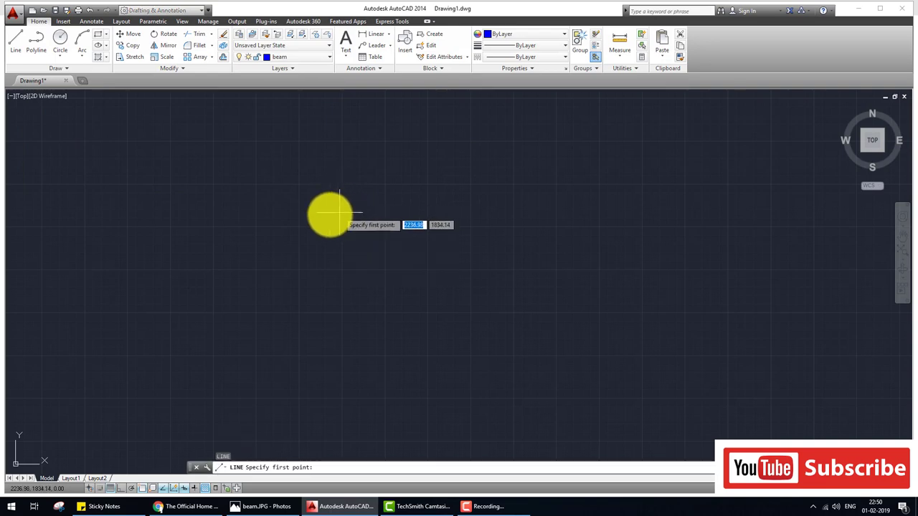
pyautogui.click(307, 212)
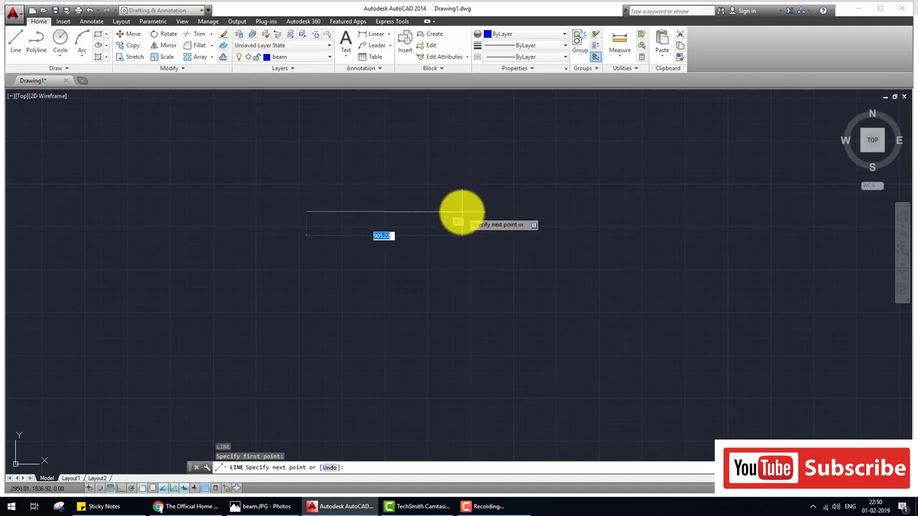
pyautogui.press('F8')
pyautogui.write('4900')
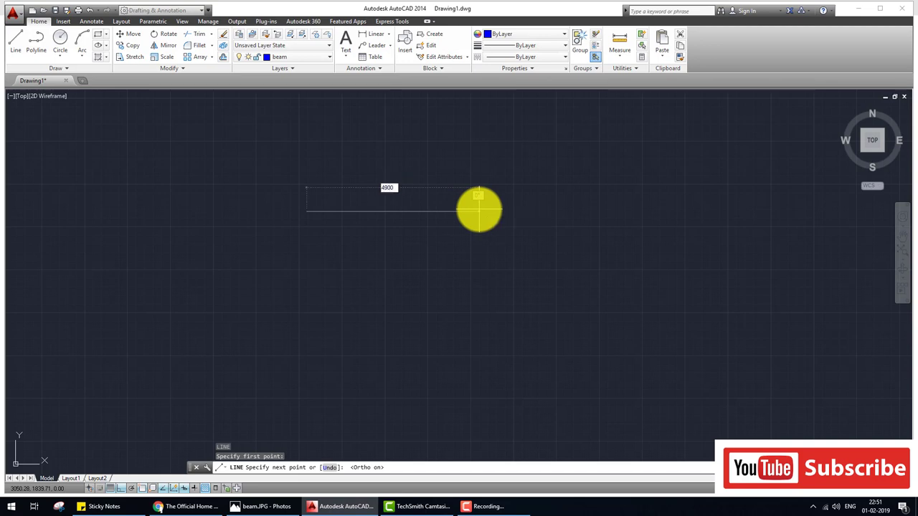
pyautogui.press('Return')
pyautogui.press('Escape')
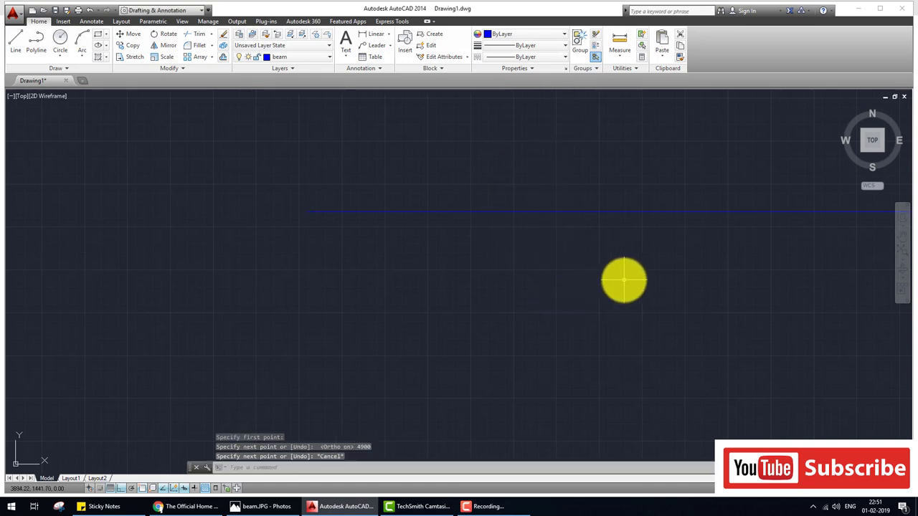
pyautogui.scroll(-3, 660, 294)
pyautogui.moveTo(609, 298); pyautogui.dragTo(419, 291, button='middle')
# Draw the beam's 300-deep right edge and 4900-long bottom edge
pyautogui.press('Return')
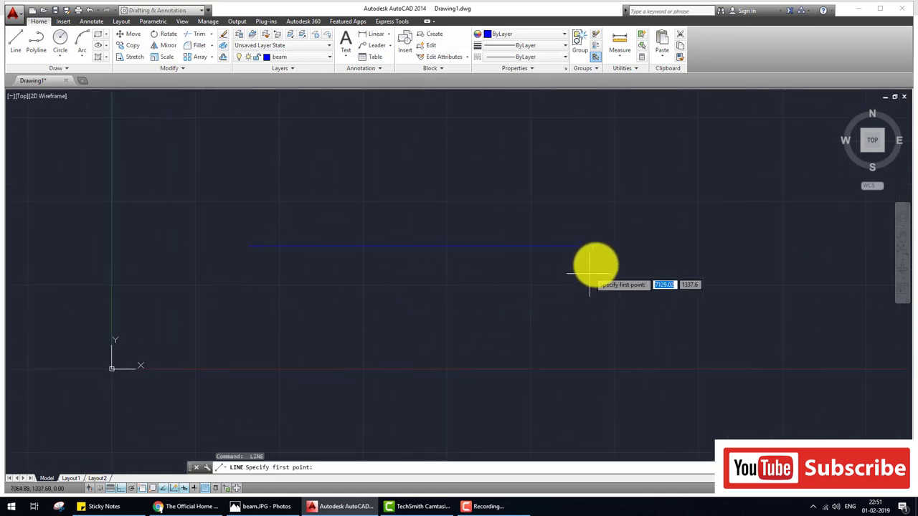
pyautogui.click(577, 247)
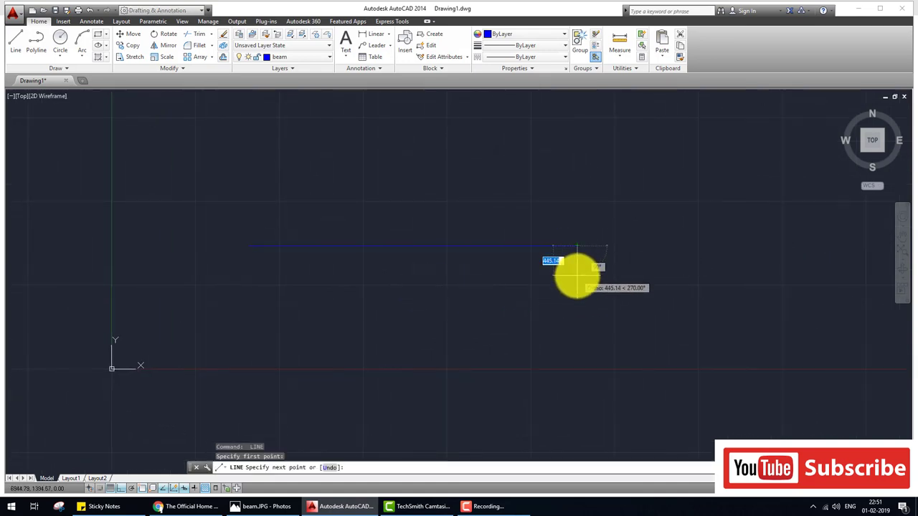
pyautogui.press('Return')
pyautogui.write('4900')
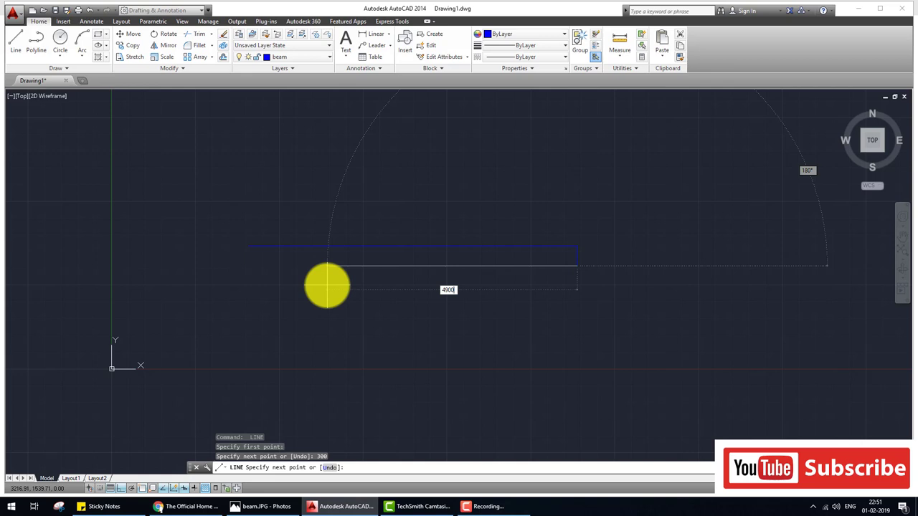
pyautogui.press('Return')
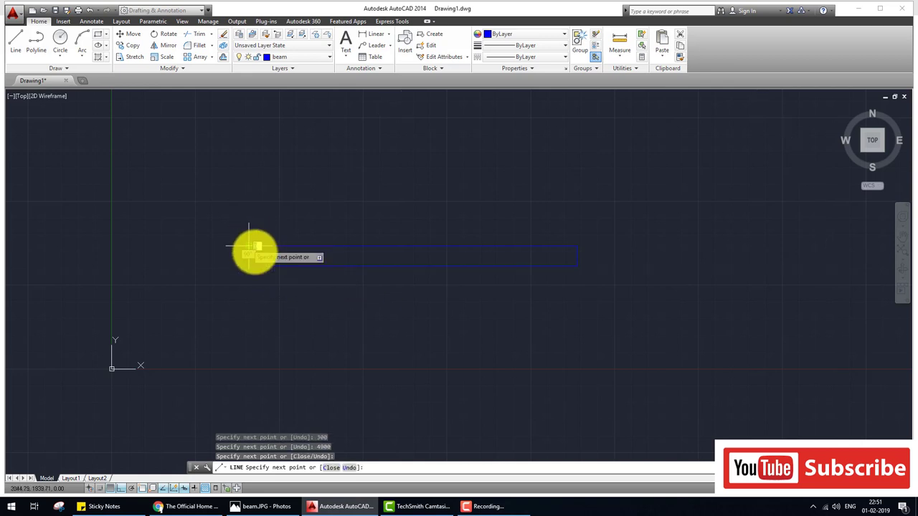
pyautogui.press('Escape')
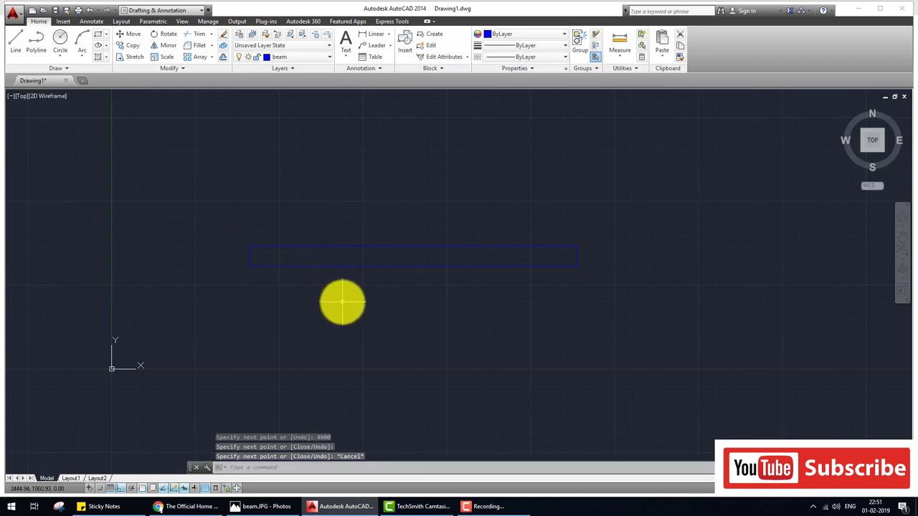
pyautogui.moveTo(343, 302); pyautogui.dragTo(296, 293, button='middle')
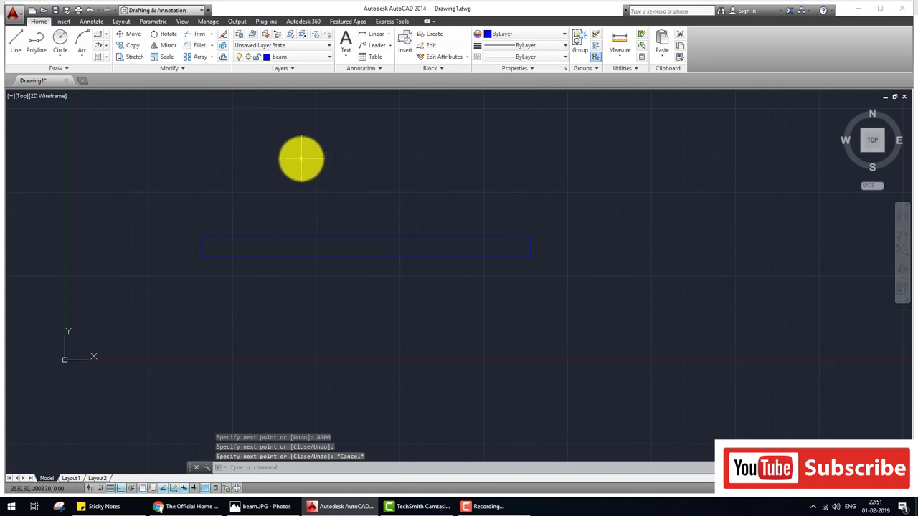
# Add a layer named support in colour 90 and make it current
pyautogui.press('Return')
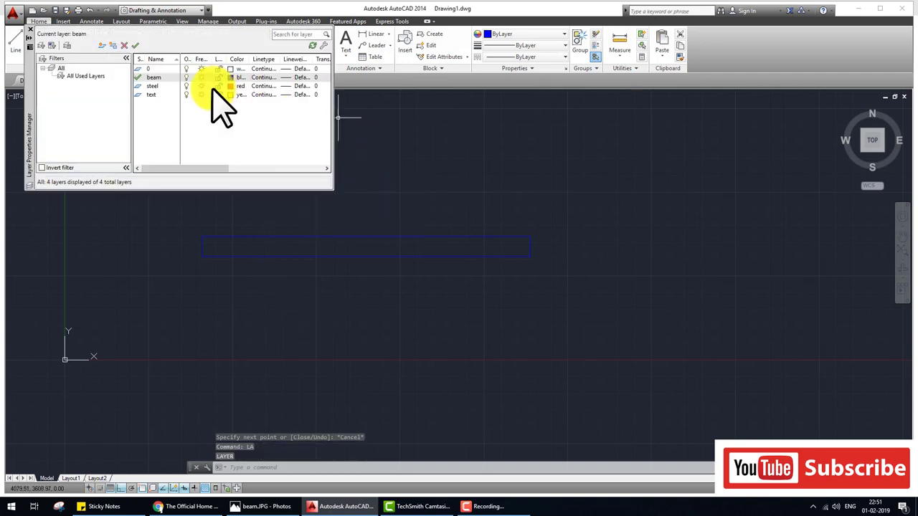
pyautogui.click(107, 46)
pyautogui.write('support')
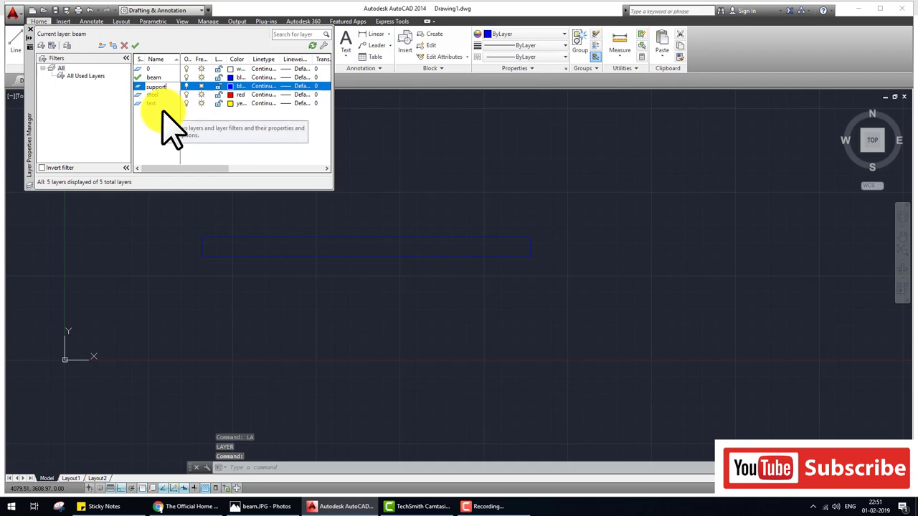
pyautogui.press('Return')
pyautogui.doubleClick(139, 87)
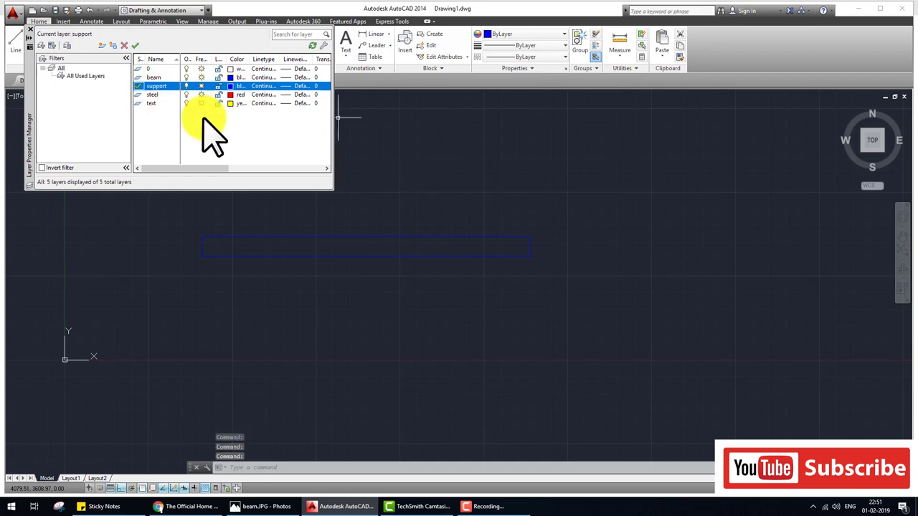
pyautogui.click(233, 87)
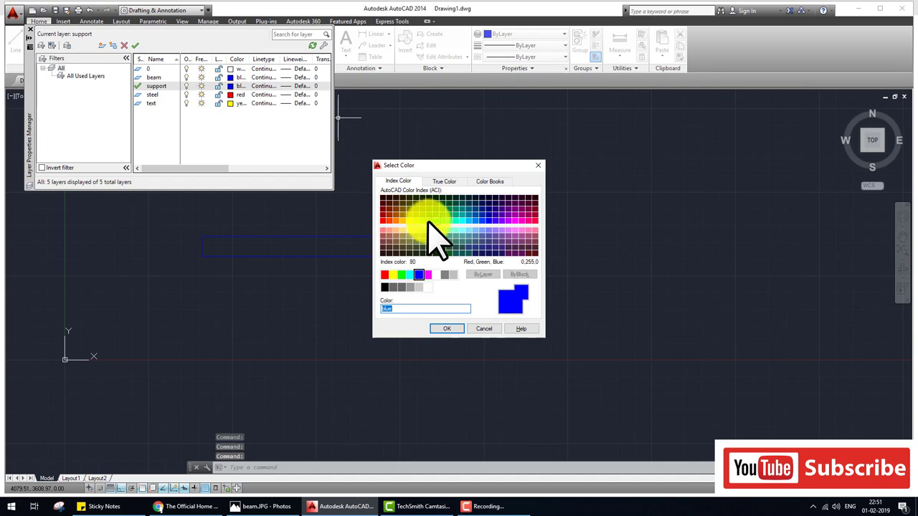
pyautogui.click(436, 221)
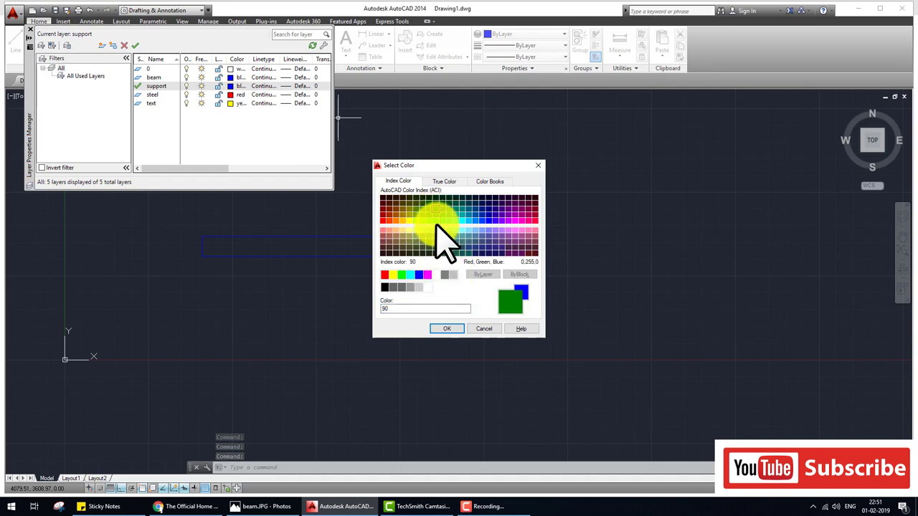
pyautogui.click(447, 328)
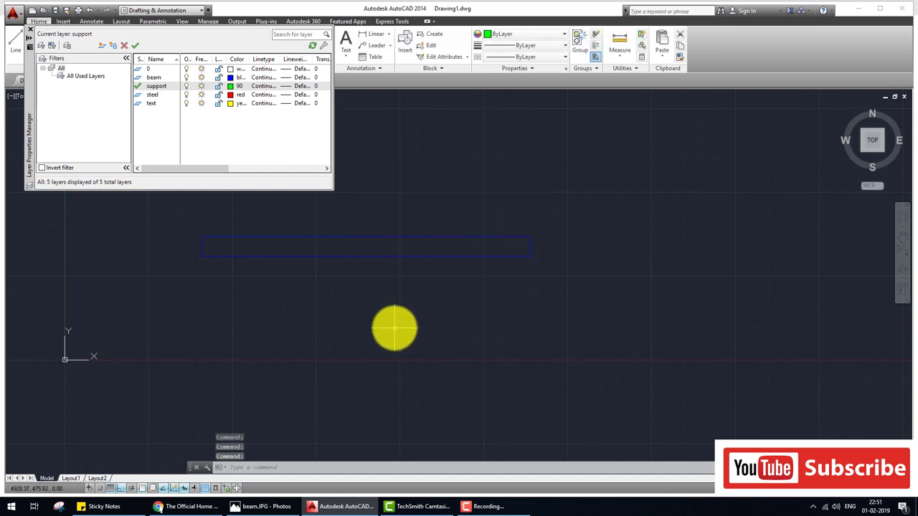
pyautogui.click(29, 30)
pyautogui.click(295, 502)
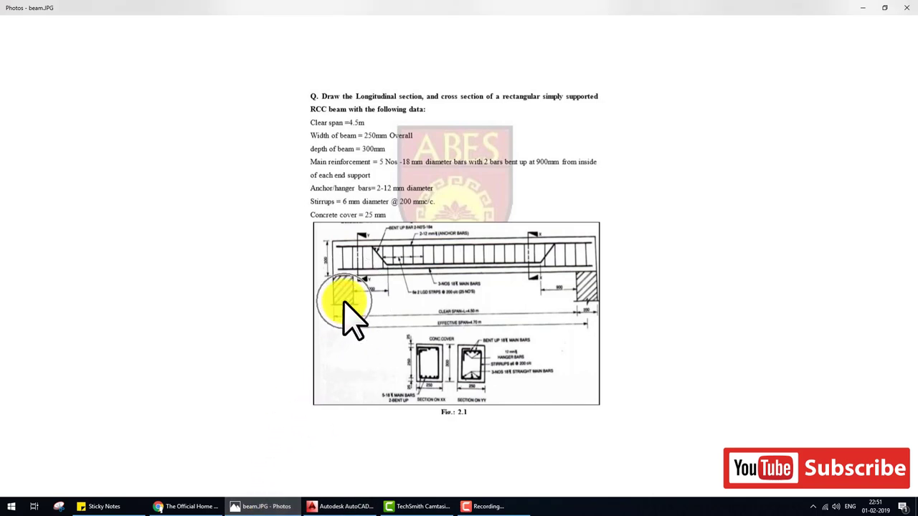
pyautogui.moveTo(318, 297)
pyautogui.mouseDown()
pyautogui.moveTo(355, 290)
pyautogui.moveTo(355, 328)
pyautogui.mouseUp()
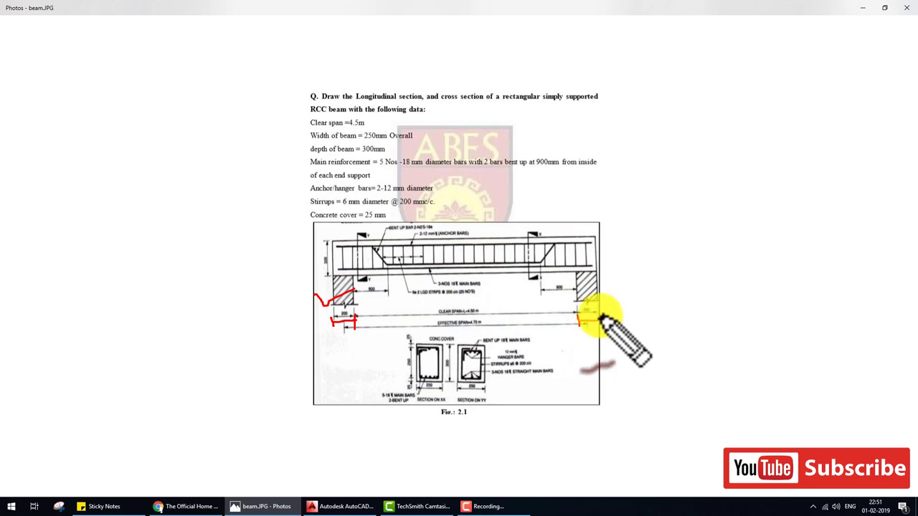
pyautogui.moveTo(578, 317); pyautogui.dragTo(603, 327)
pyautogui.moveTo(602, 271); pyautogui.dragTo(612, 301)
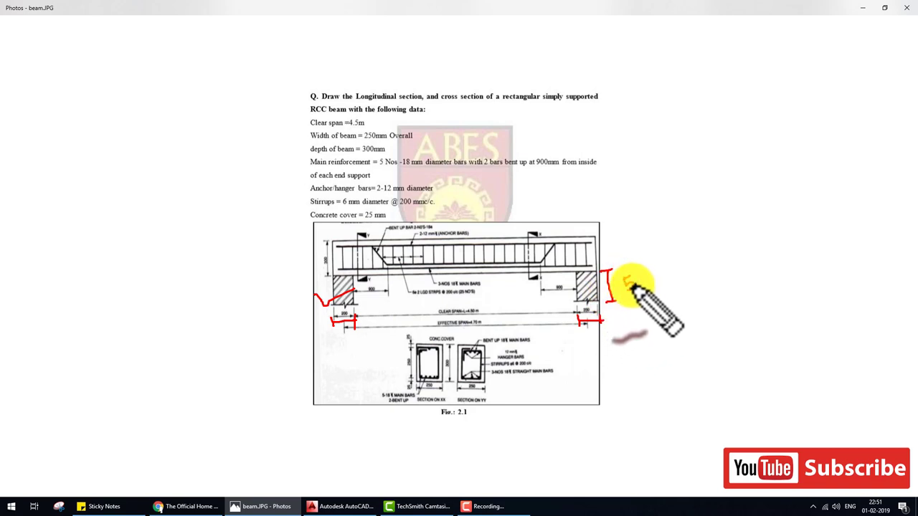
pyautogui.moveTo(631, 279)
pyautogui.mouseDown()
pyautogui.moveTo(644, 287)
pyautogui.moveTo(639, 281)
pyautogui.moveTo(650, 278)
pyautogui.mouseUp()
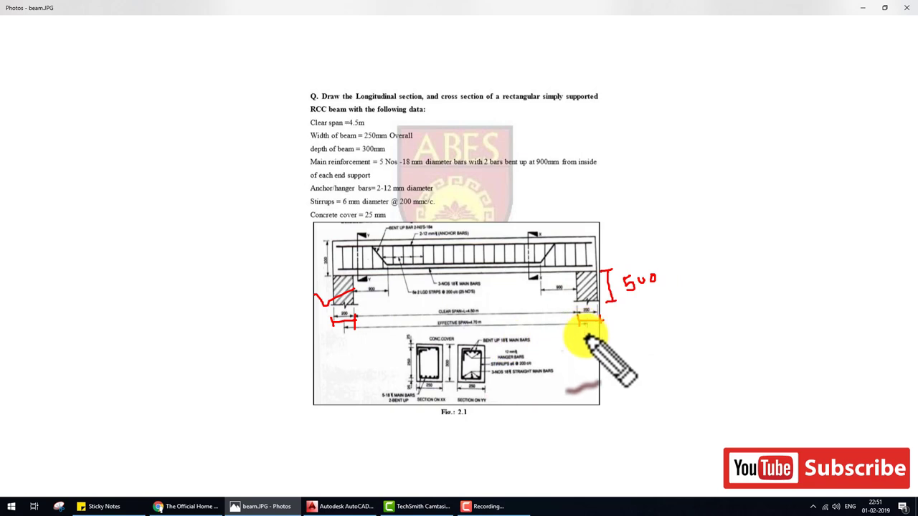
pyautogui.press('Escape')
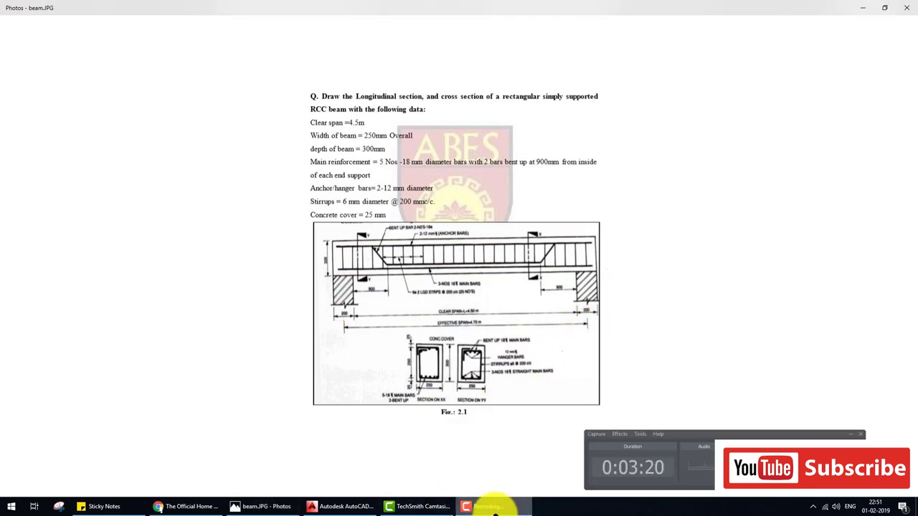
# Draw the left support's 500-deep outline from the beam's lower-left corner, undoing a stray diagonal
pyautogui.click(358, 506)
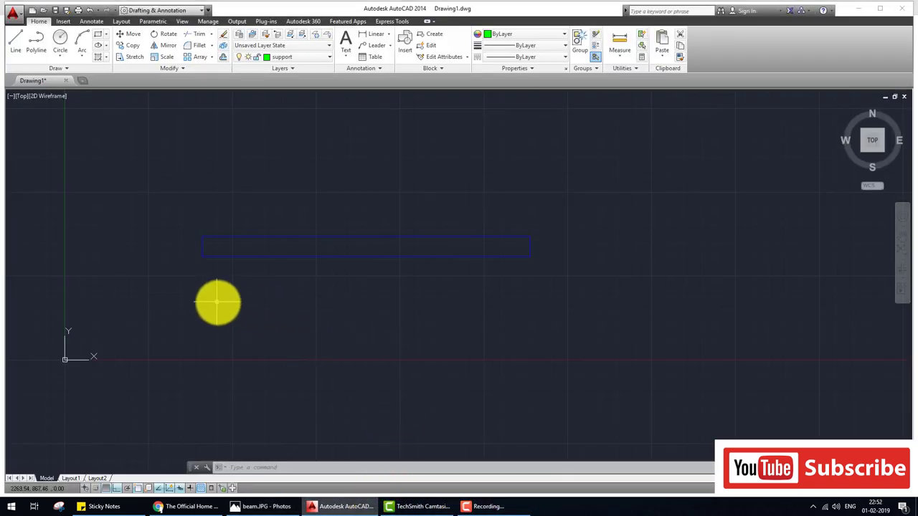
pyautogui.write('l')
pyautogui.press('Return')
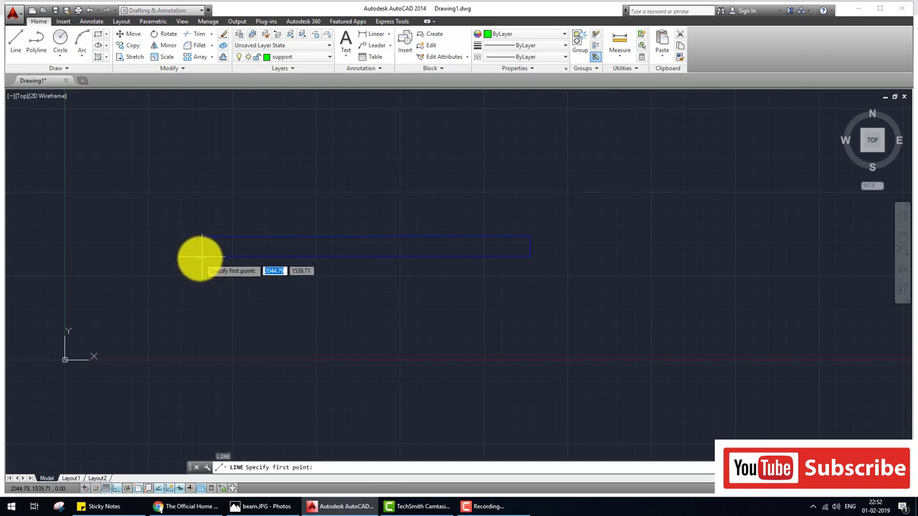
pyautogui.click(201, 256)
pyautogui.write('5')
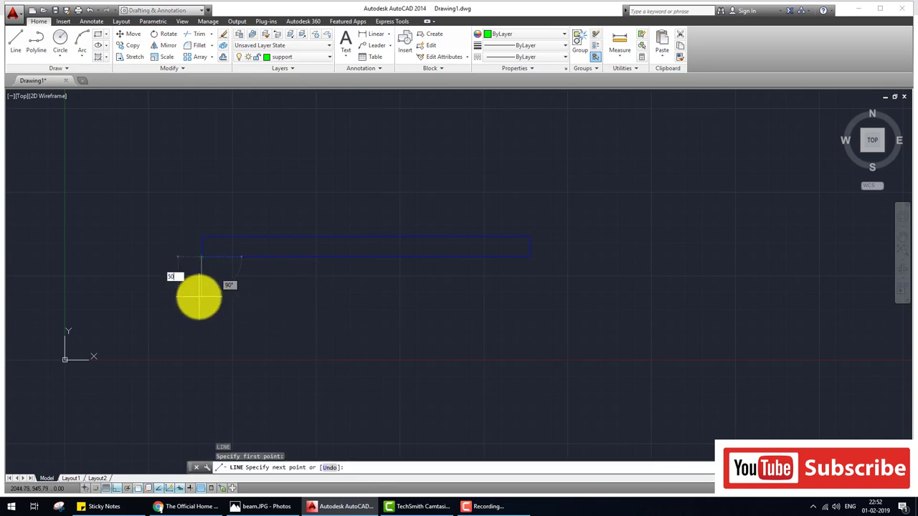
pyautogui.write('0')
pyautogui.press('Return')
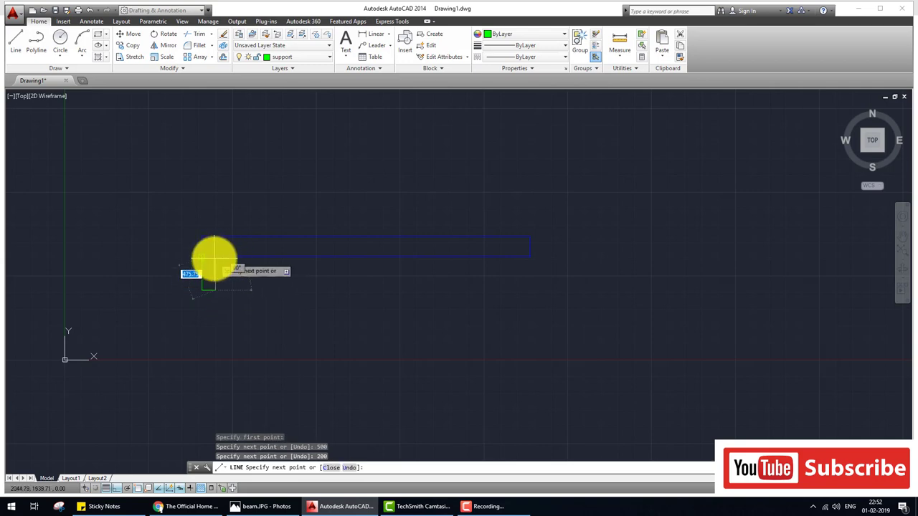
pyautogui.scroll(8, 217, 258)
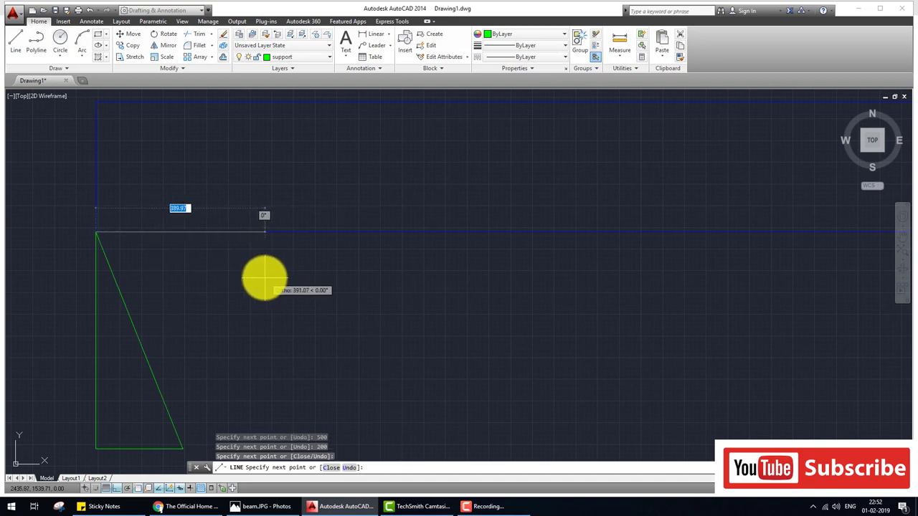
pyautogui.hotkey('ctrl', 'z')
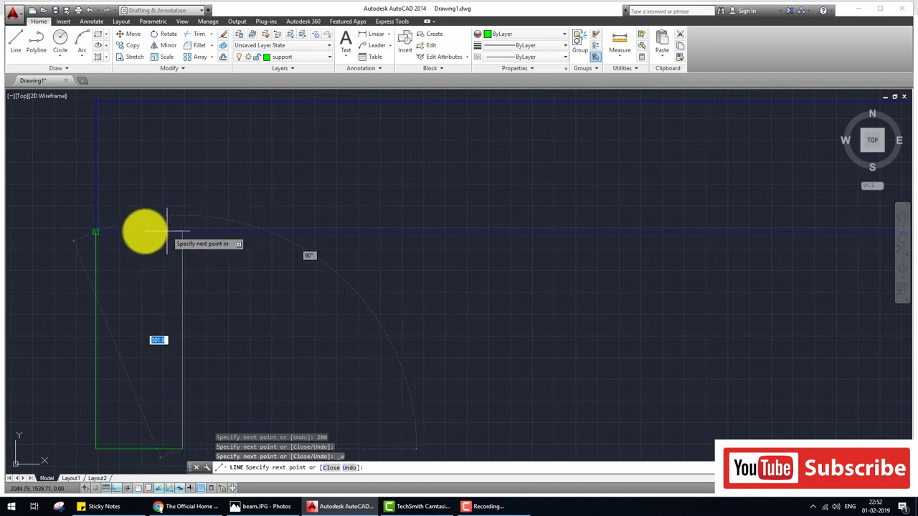
pyautogui.click(138, 487)
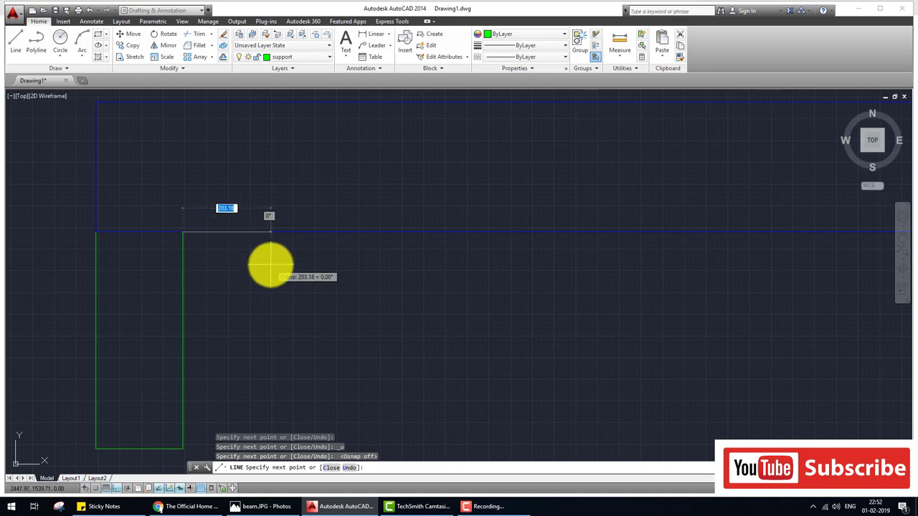
pyautogui.press('Escape')
pyautogui.scroll(-5, 277, 266)
pyautogui.moveTo(590, 301); pyautogui.dragTo(393, 295, button='middle')
pyautogui.press('Return')
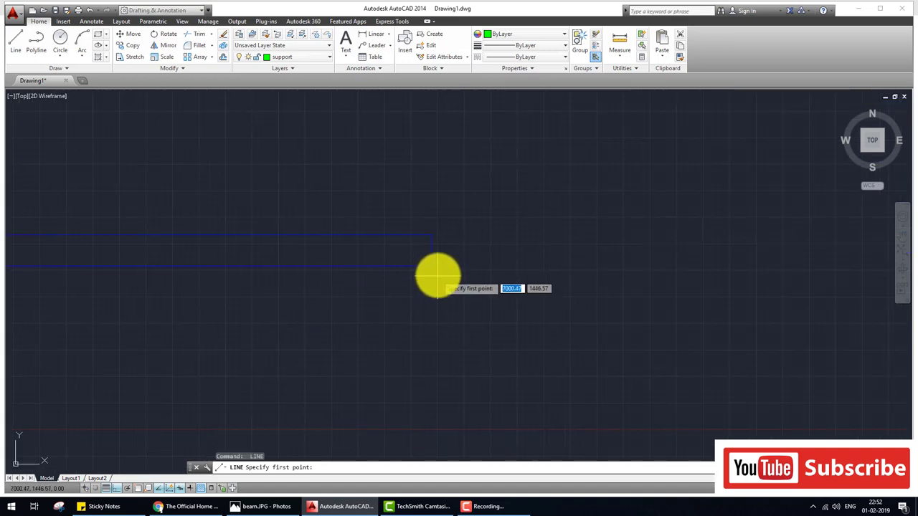
# Draw the right support outline: 500 down, 200 across, back up to the beam
pyautogui.click(139, 488)
pyautogui.click(430, 266)
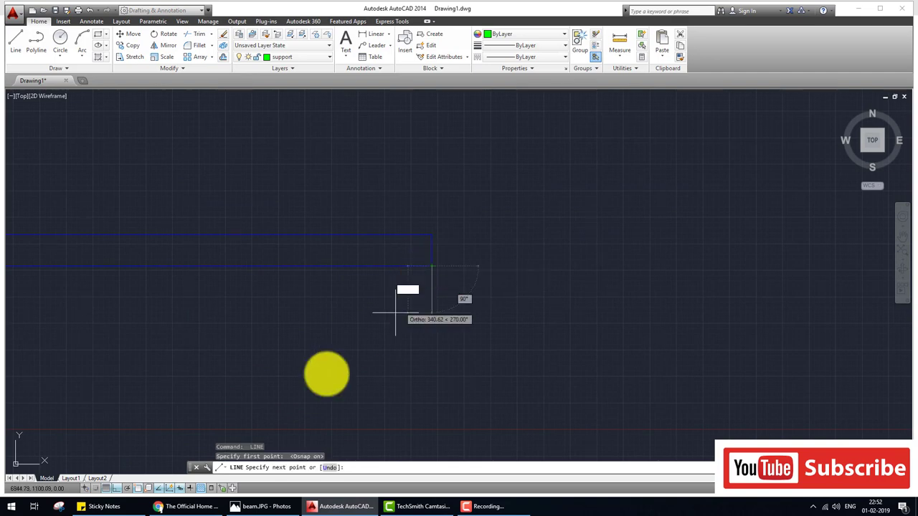
pyautogui.click(143, 487)
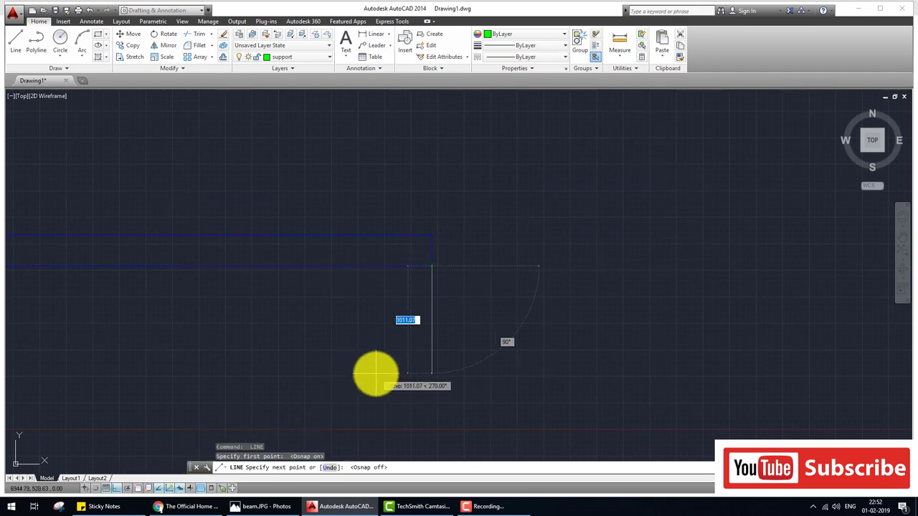
pyautogui.press('Return')
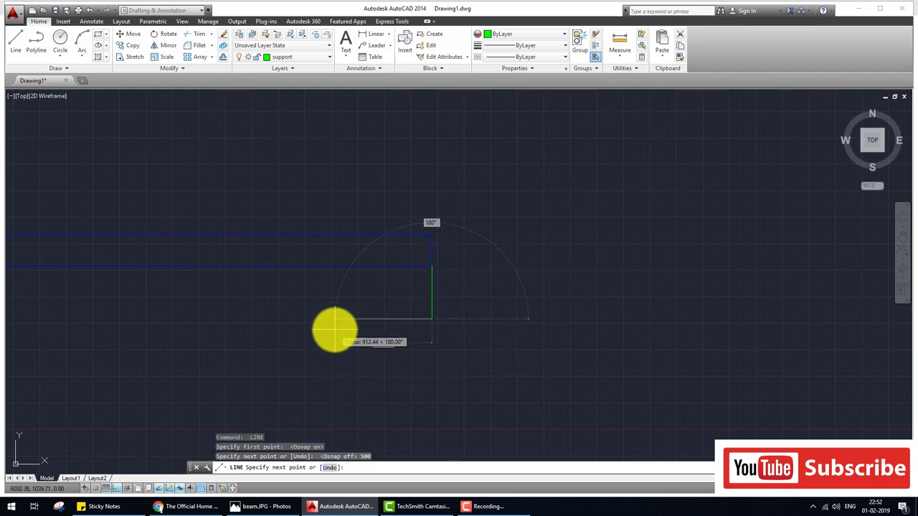
pyautogui.write('200')
pyautogui.press('Return')
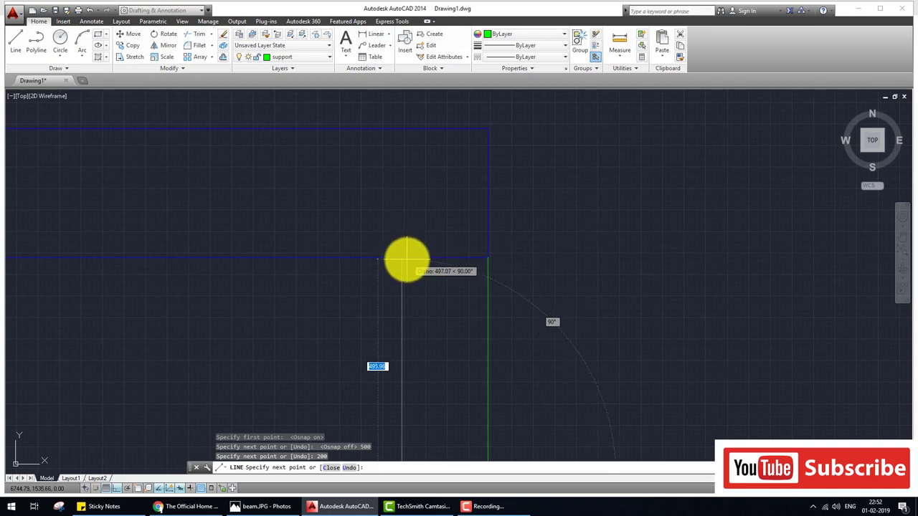
pyautogui.scroll(4, 404, 258)
pyautogui.click(397, 238)
pyautogui.press('Return')
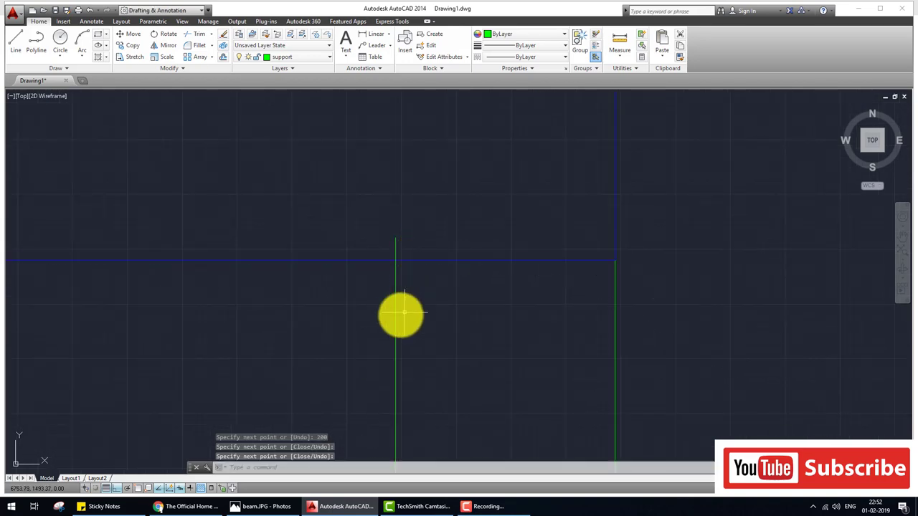
# Trim the overlapping support lines and compare the drawing with beam.JPG
pyautogui.write('tr')
pyautogui.press('Return')
pyautogui.press('Return')
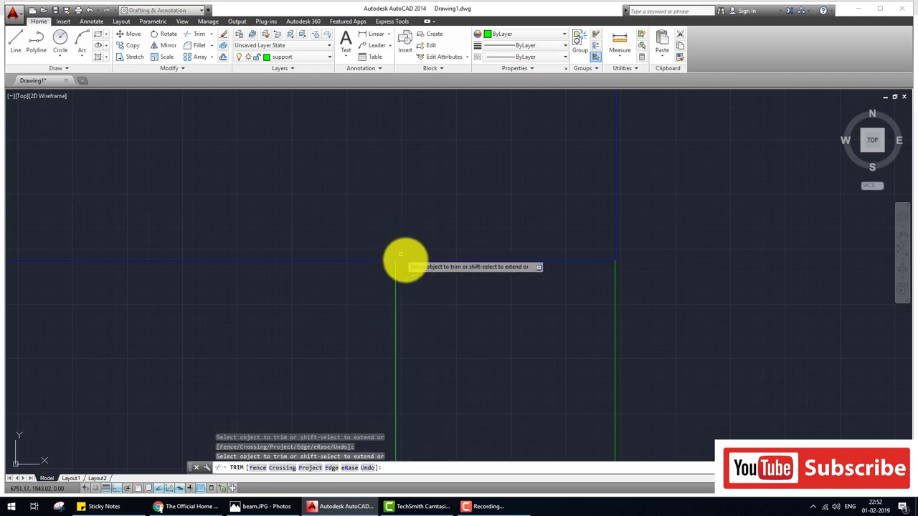
pyautogui.scroll(-8, 413, 265)
pyautogui.press('Escape')
pyautogui.moveTo(310, 318); pyautogui.dragTo(365, 314, button='middle')
pyautogui.scroll(-2, 387, 315)
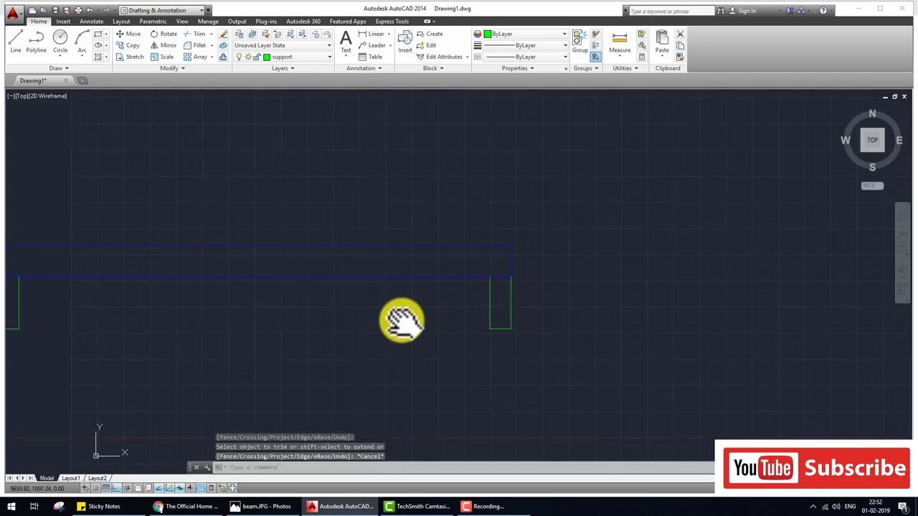
pyautogui.click(262, 506)
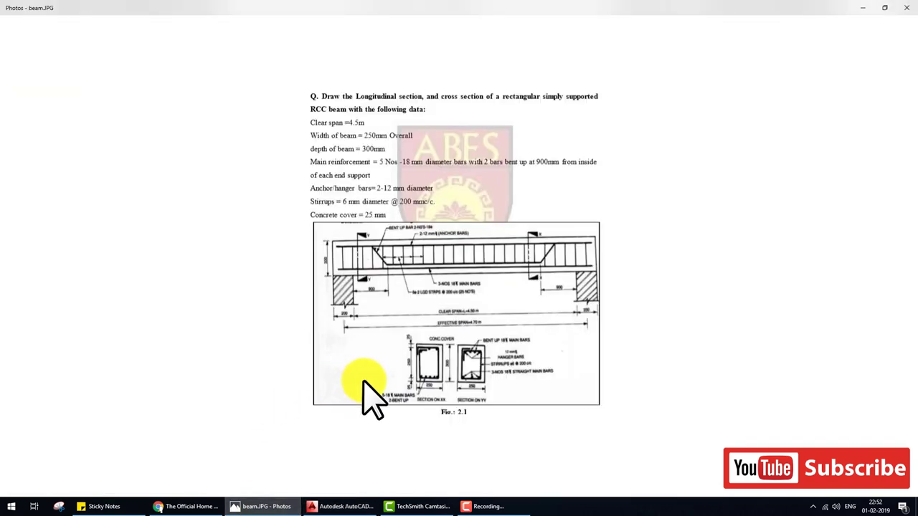
pyautogui.hotkey('ctrl', 'shift', 'd')
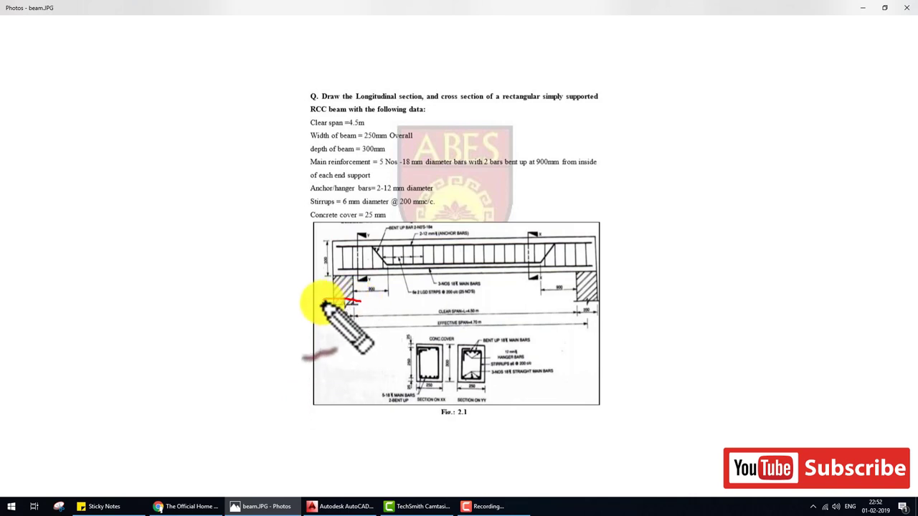
pyautogui.moveTo(323, 301)
pyautogui.mouseDown()
pyautogui.moveTo(362, 310)
pyautogui.moveTo(351, 312)
pyautogui.mouseUp()
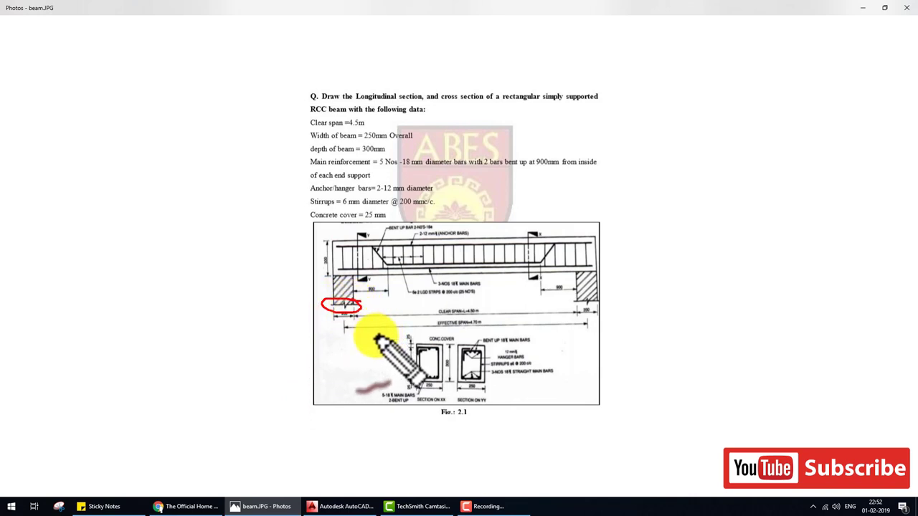
# With Osnap on, draw a zigzag break line across the left support's bottom edge
pyautogui.click(343, 506)
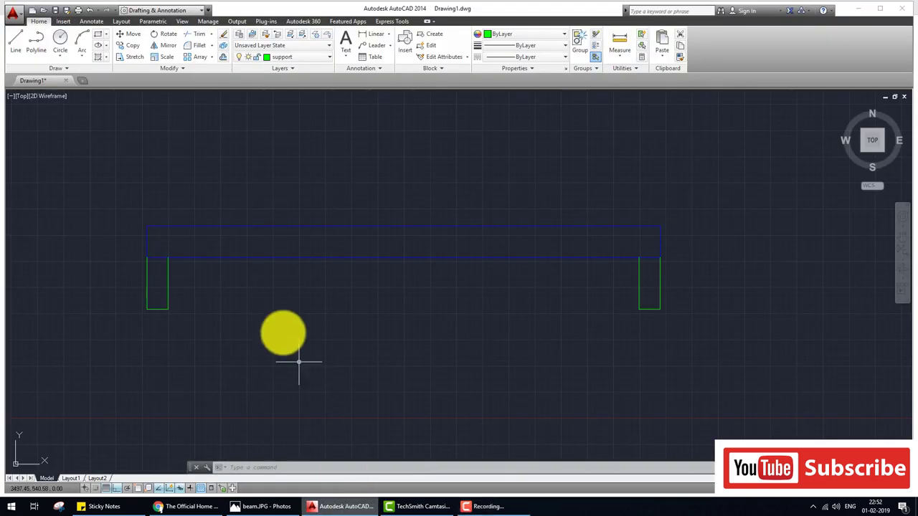
pyautogui.scroll(3, 157, 331)
pyautogui.moveTo(139, 299); pyautogui.dragTo(214, 306, button='middle')
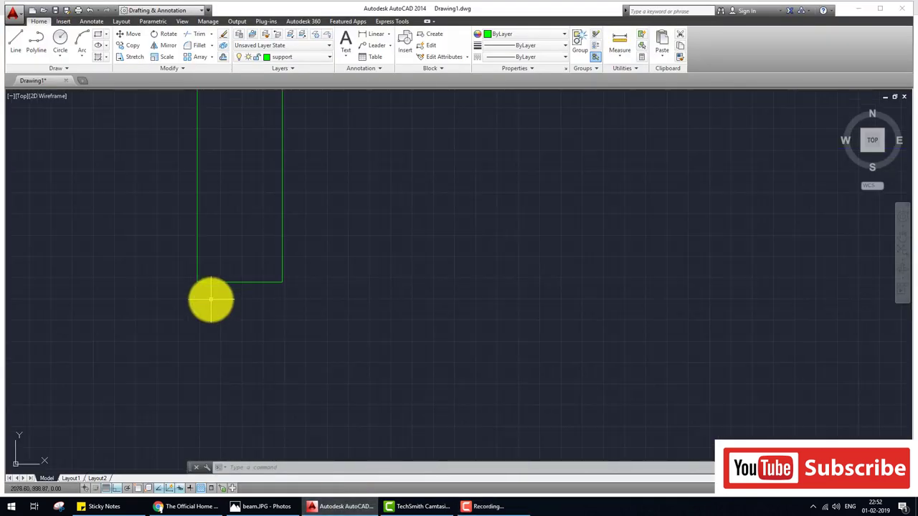
pyautogui.press('Return')
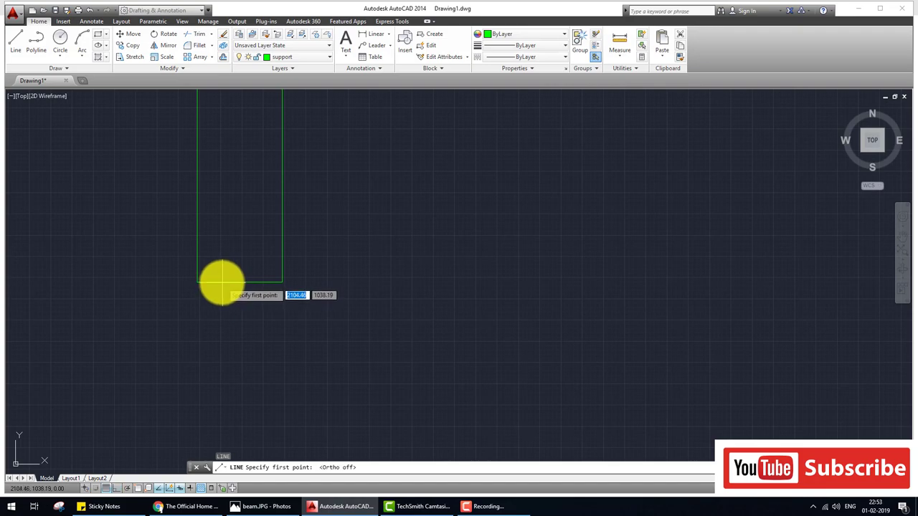
pyautogui.click(260, 506)
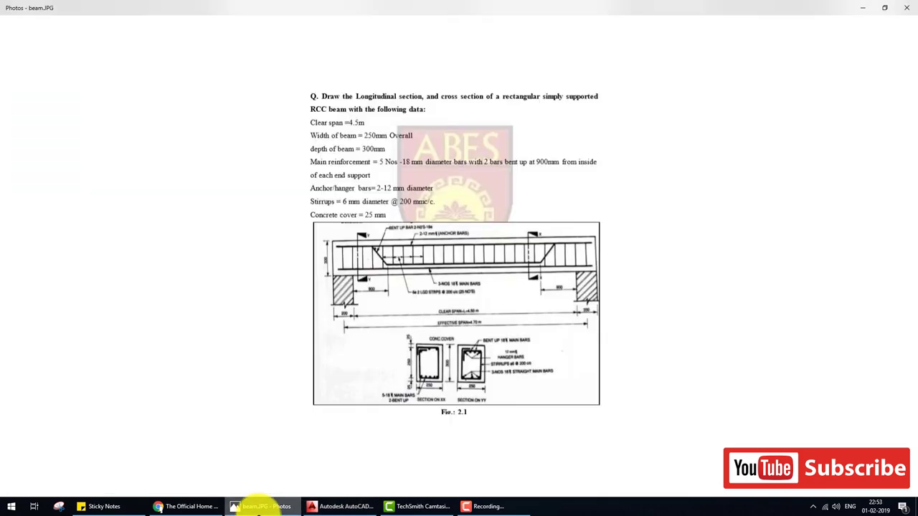
pyautogui.click(260, 506)
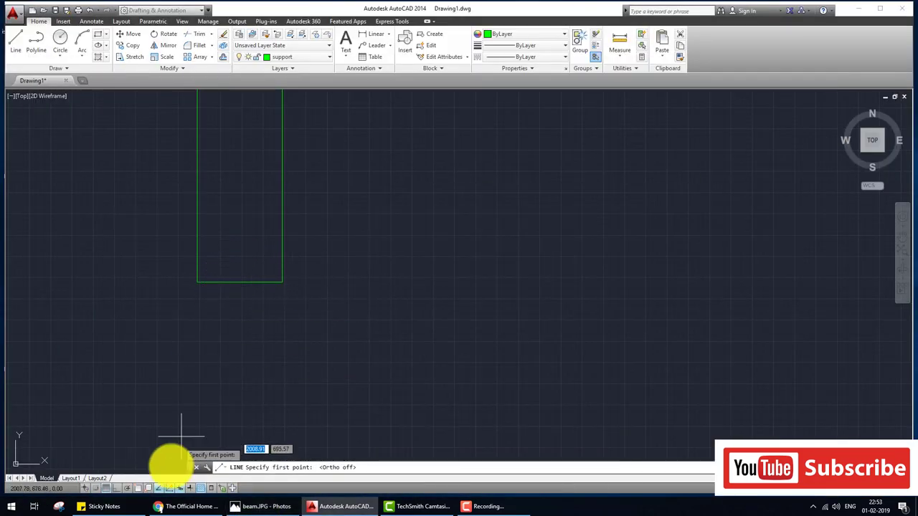
pyautogui.press('F3')
pyautogui.scroll(5, 219, 286)
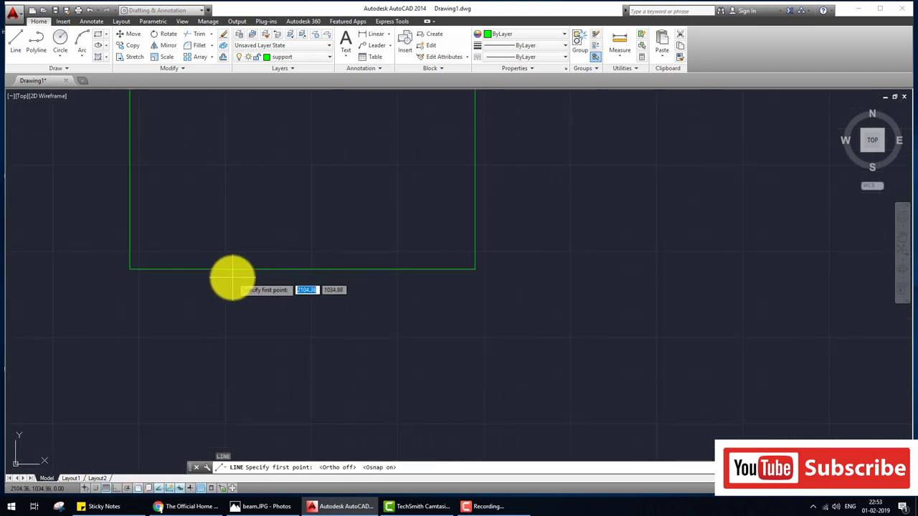
pyautogui.click(231, 277)
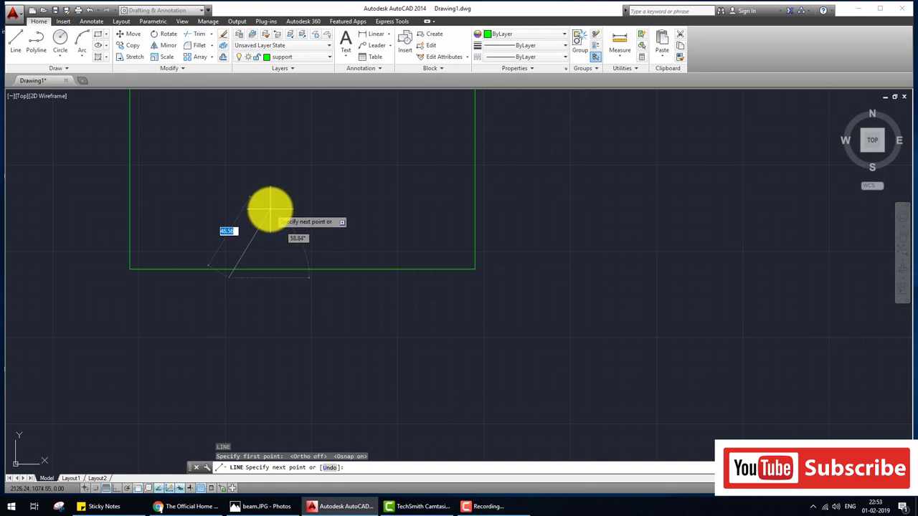
pyautogui.click(270, 209)
pyautogui.click(321, 351)
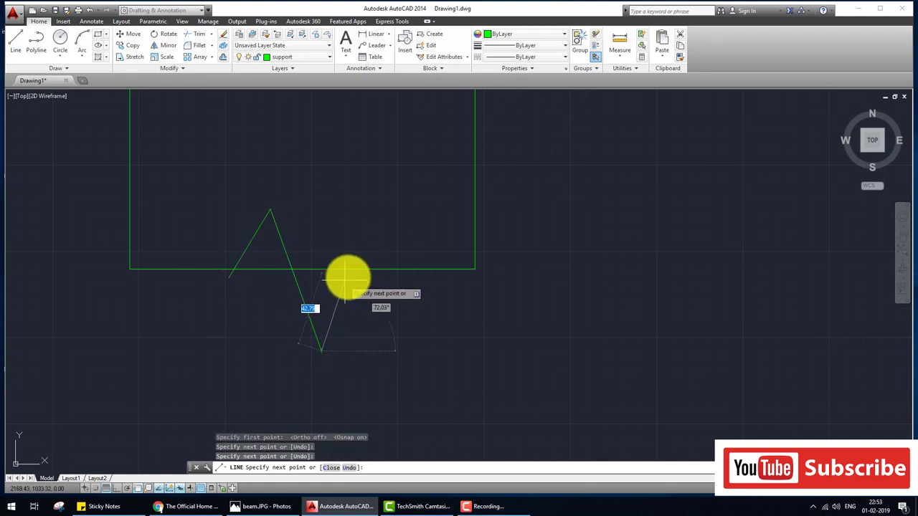
pyautogui.click(354, 254)
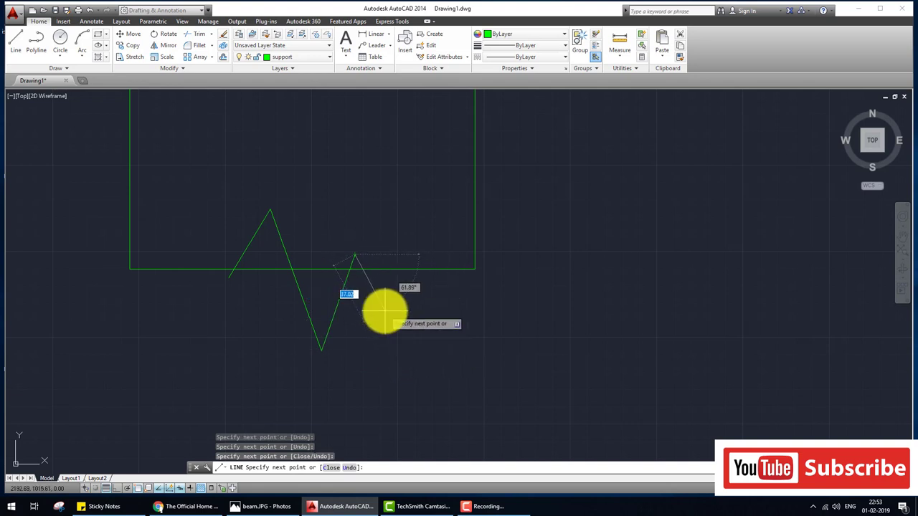
pyautogui.press('Escape')
# Trim the straight bottom edge between the zigzag legs of the left support
pyautogui.write('tr')
pyautogui.press('Return')
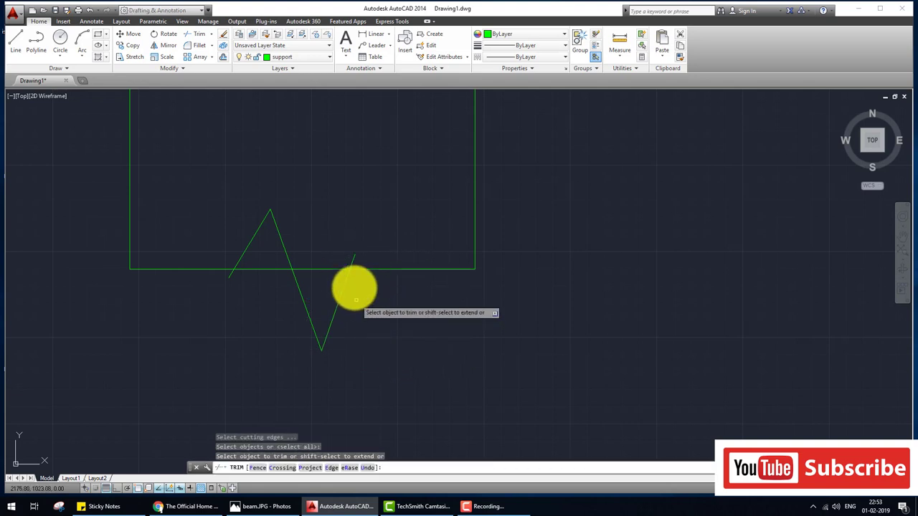
pyautogui.press('Return')
pyautogui.click(325, 272)
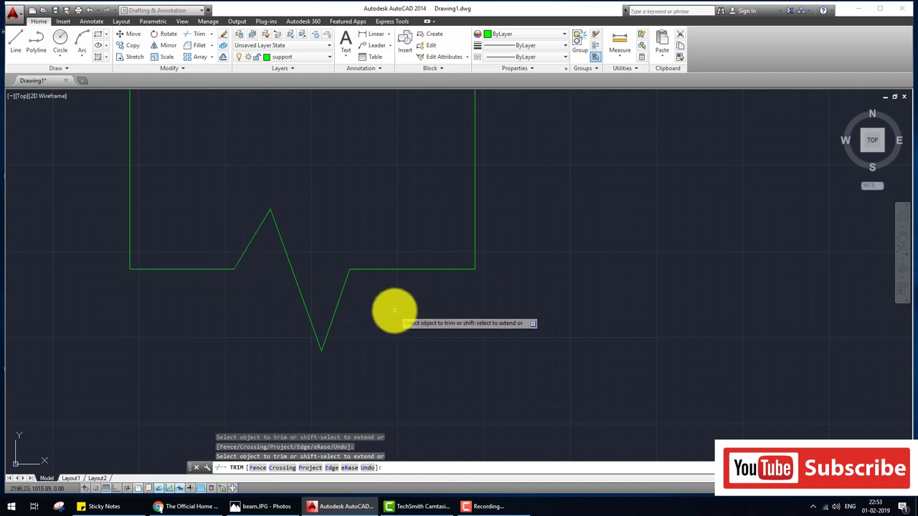
pyautogui.press('Escape')
pyautogui.scroll(-3, 395, 308)
pyautogui.moveTo(511, 312); pyautogui.dragTo(364, 310, button='middle')
pyautogui.scroll(-3, 364, 310)
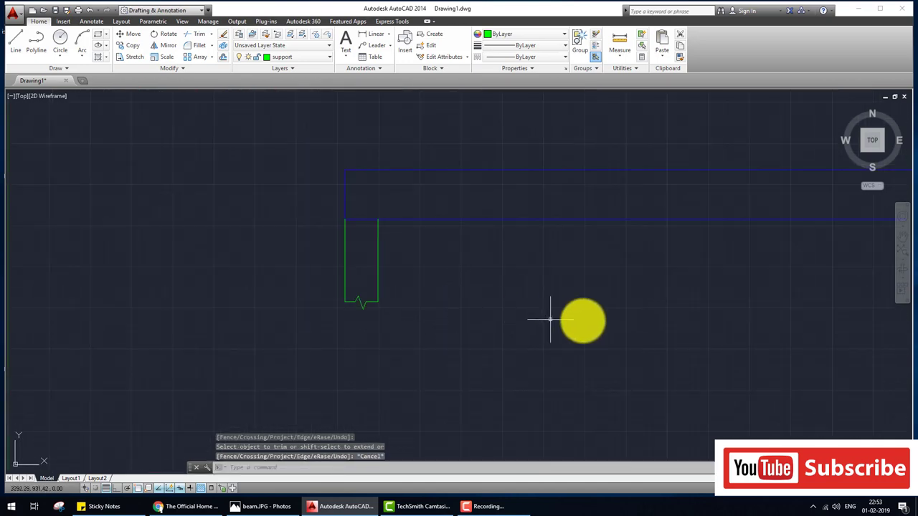
pyautogui.moveTo(454, 322); pyautogui.dragTo(412, 318, button='middle')
# Draw a zigzag break line across the right support's bottom edge
pyautogui.scroll(5, 413, 318)
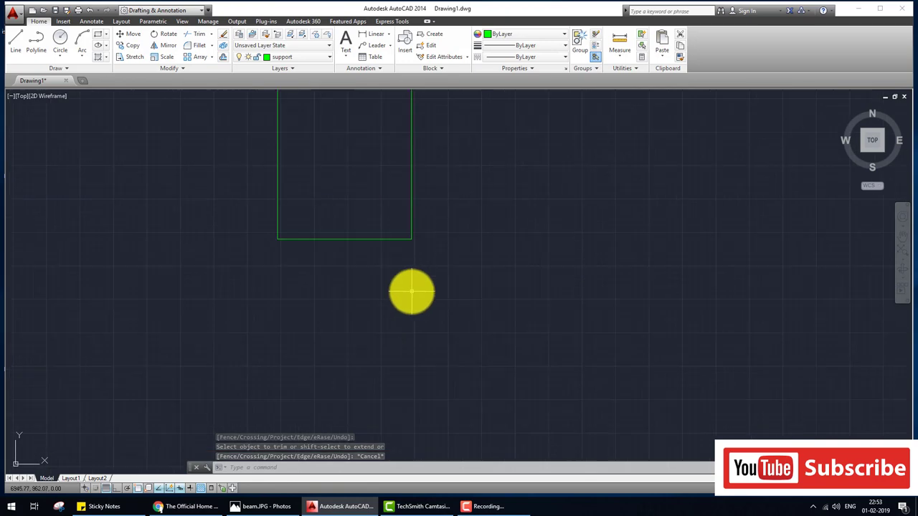
pyautogui.scroll(2, 410, 291)
pyautogui.write('l')
pyautogui.press('Return')
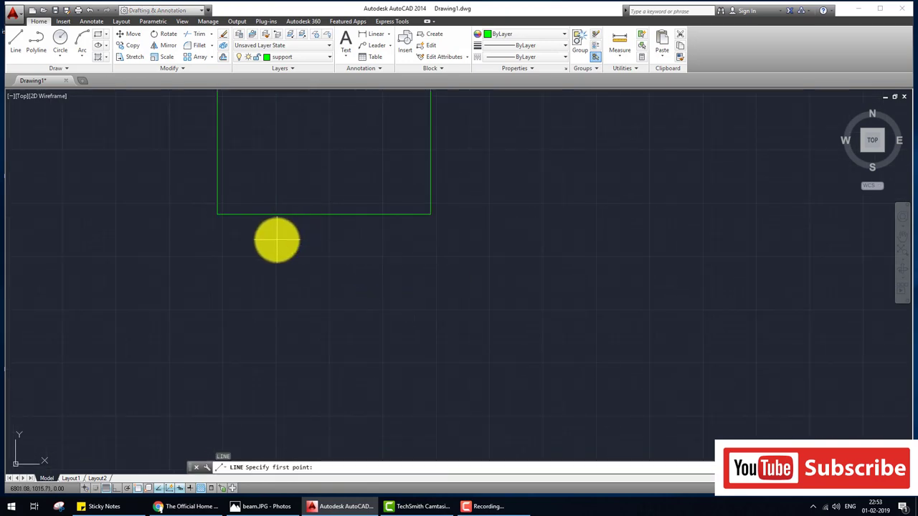
pyautogui.click(278, 239)
pyautogui.click(310, 160)
pyautogui.click(367, 287)
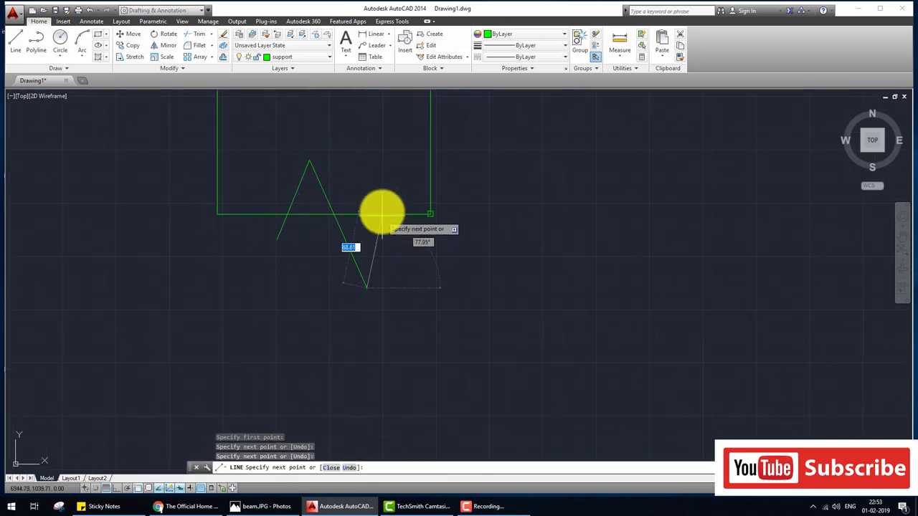
pyautogui.click(380, 190)
pyautogui.press('Return')
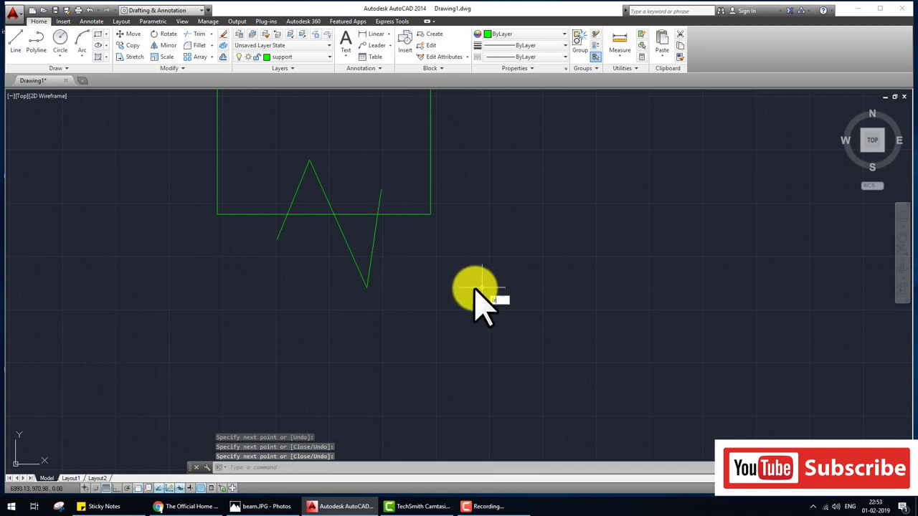
# Trim the zigzag tip and the bottom edge inside it, then compare with beam.JPG
pyautogui.write('tr')
pyautogui.press('Return')
pyautogui.press('Return')
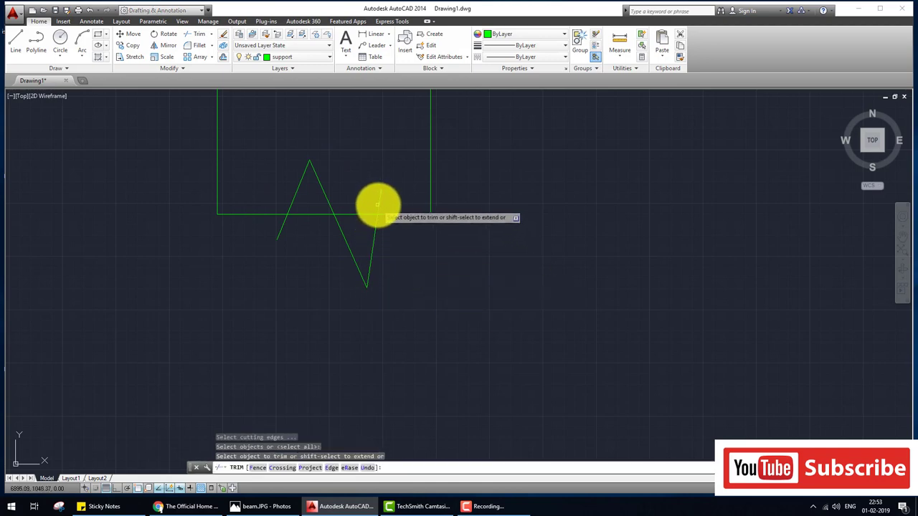
pyautogui.click(376, 205)
pyautogui.click(358, 213)
pyautogui.click(344, 213)
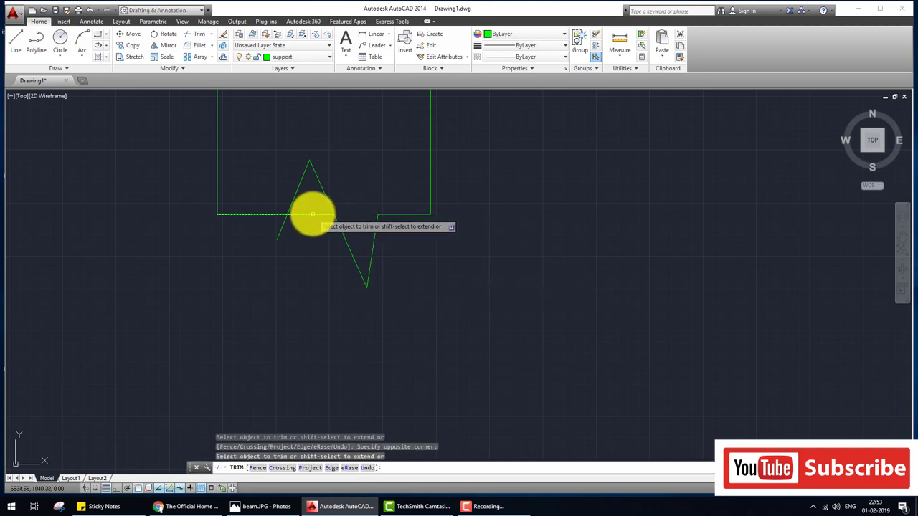
pyautogui.click(313, 214)
pyautogui.scroll(-2, 279, 230)
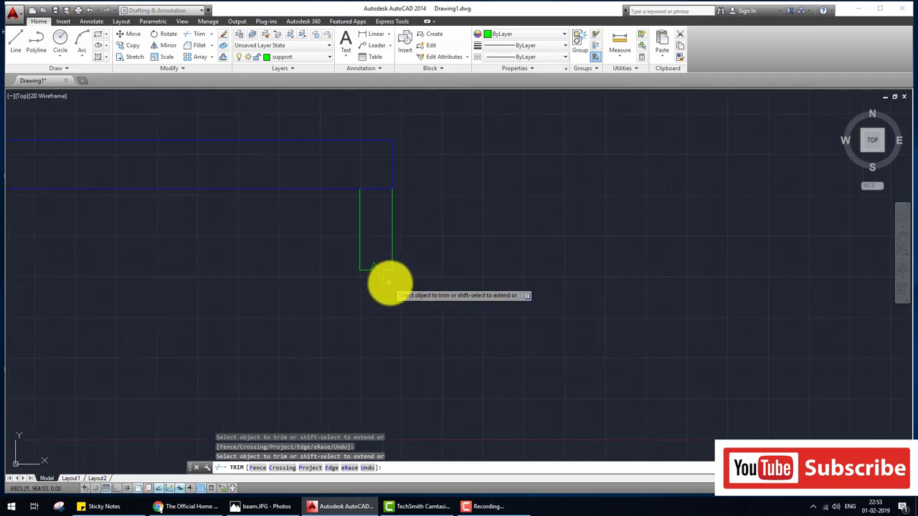
pyautogui.scroll(-2, 390, 280)
pyautogui.scroll(-1, 277, 318)
pyautogui.moveTo(294, 313); pyautogui.dragTo(354, 317, button='middle')
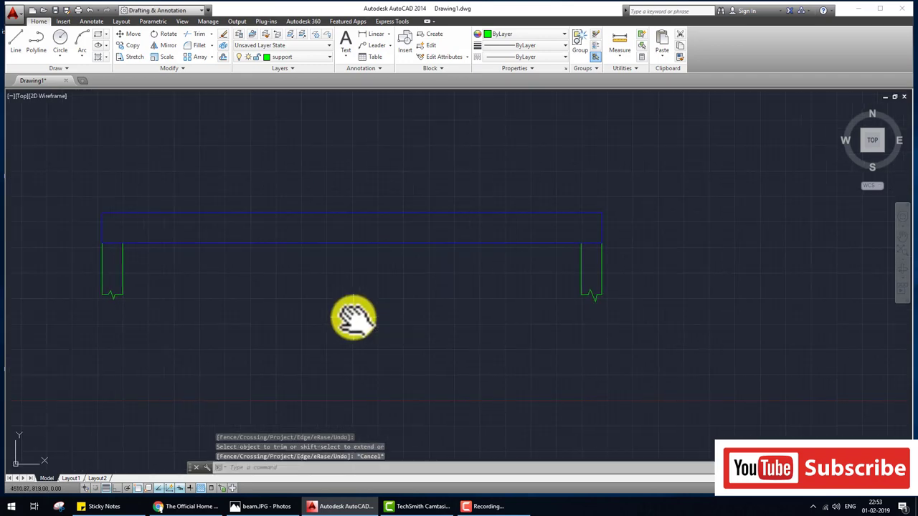
pyautogui.click(277, 423)
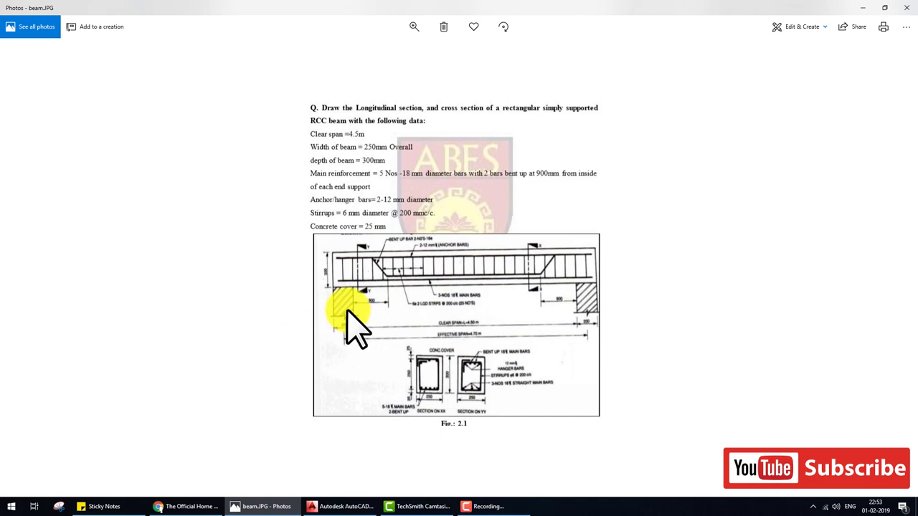
pyautogui.click(337, 507)
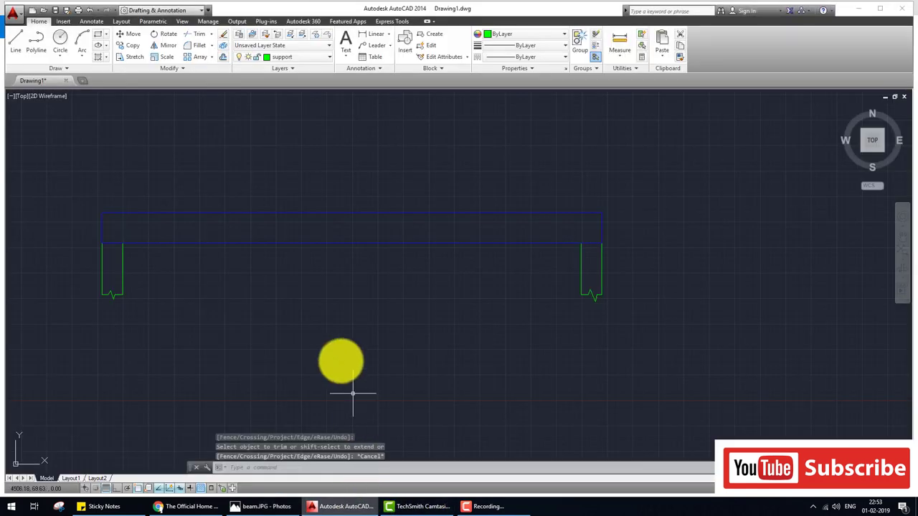
# Fill the left and right supports with a green ANGLE-pattern hatch
pyautogui.write('h')
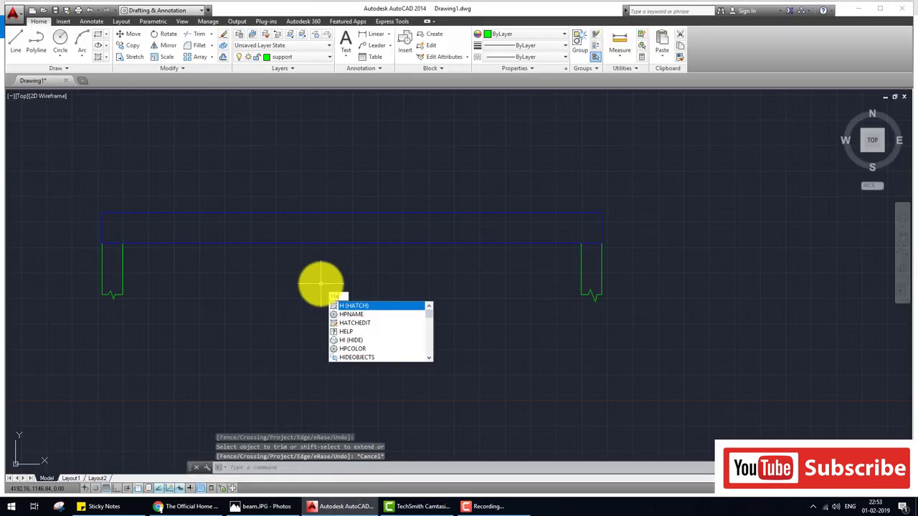
pyautogui.write('atch')
pyautogui.press('Return')
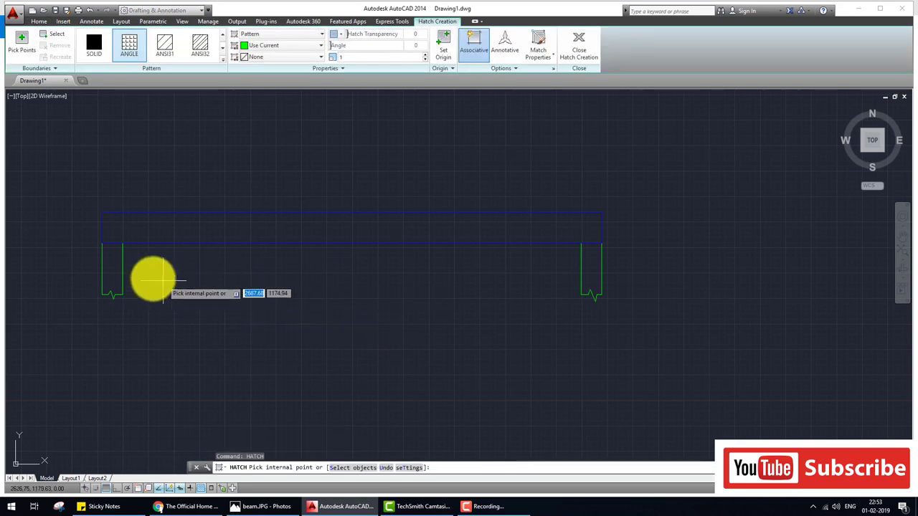
pyautogui.click(111, 267)
pyautogui.click(591, 269)
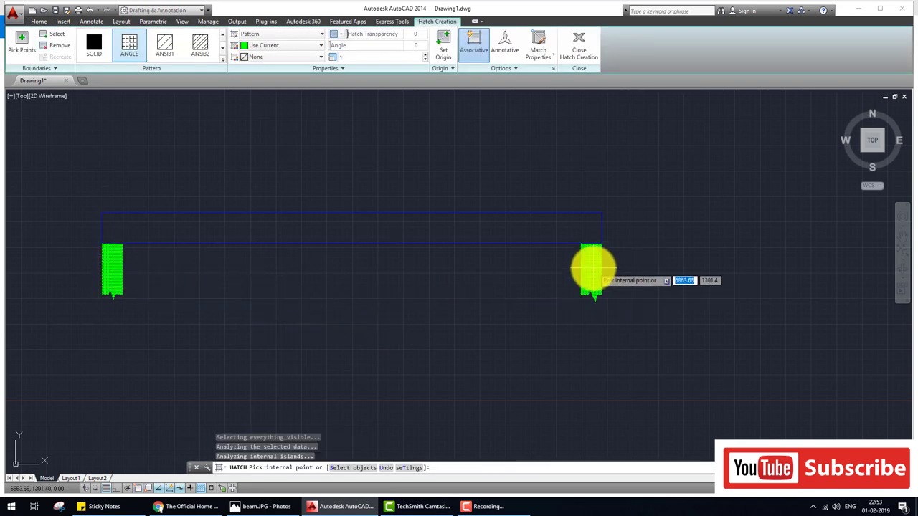
pyautogui.press('Return')
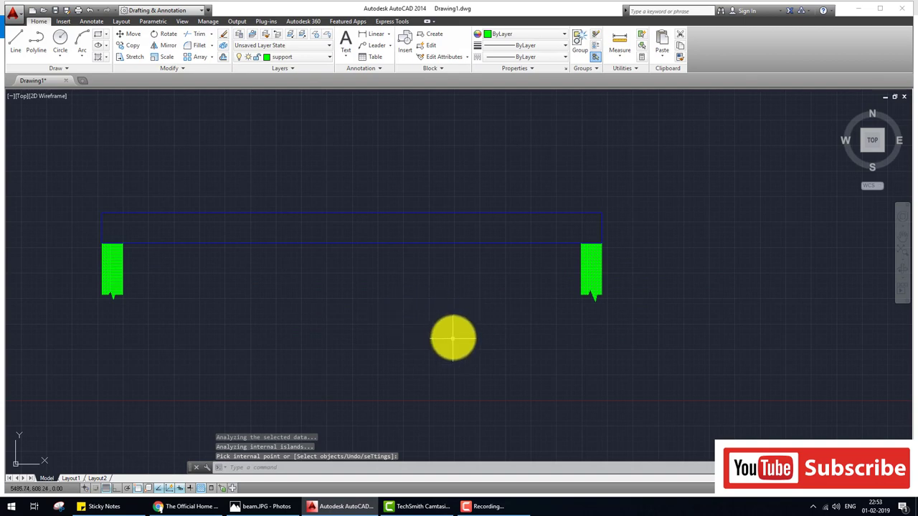
pyautogui.press('Return')
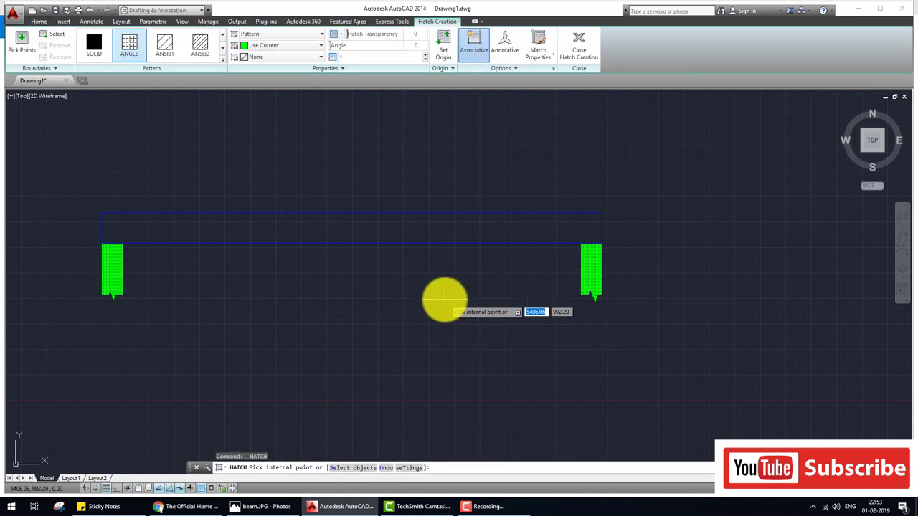
pyautogui.press('Escape')
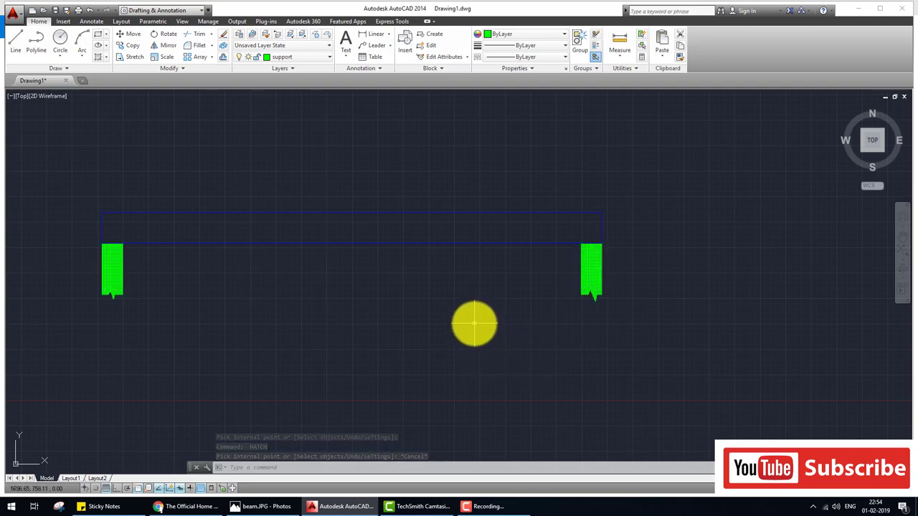
# Change the left support's hatch to the JIS_RC_15 diagonal pattern at scale 50
pyautogui.write('he')
pyautogui.press('Return')
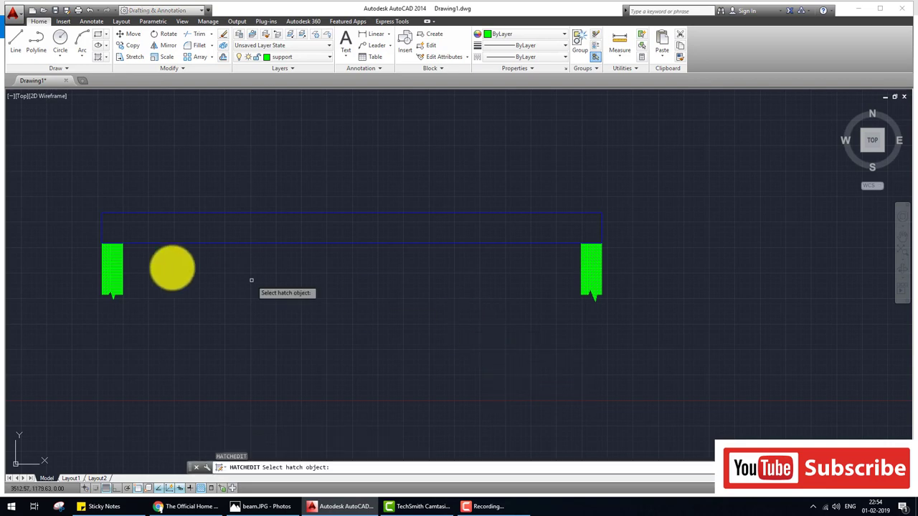
pyautogui.click(115, 273)
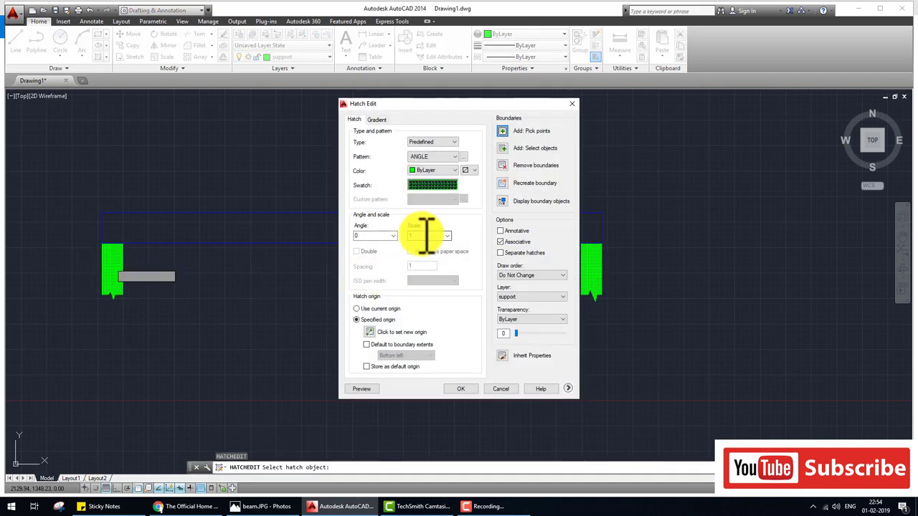
pyautogui.write('0')
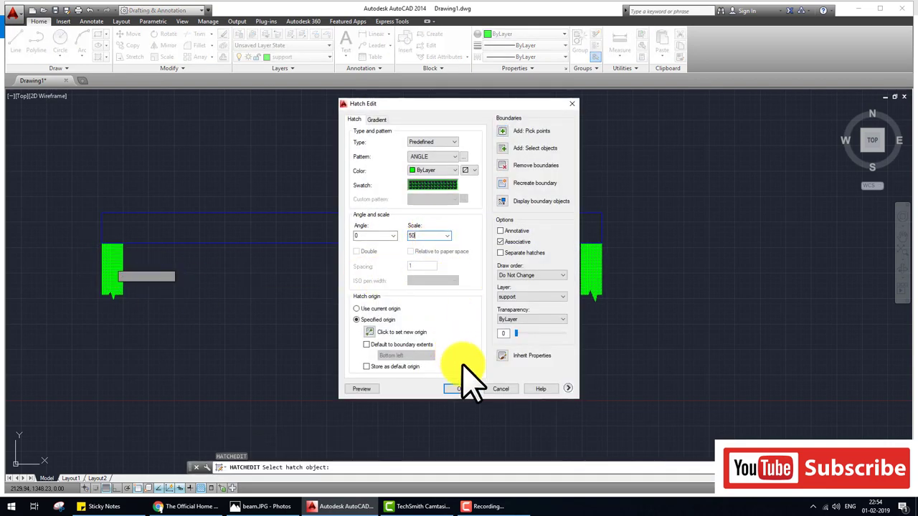
pyautogui.click(446, 185)
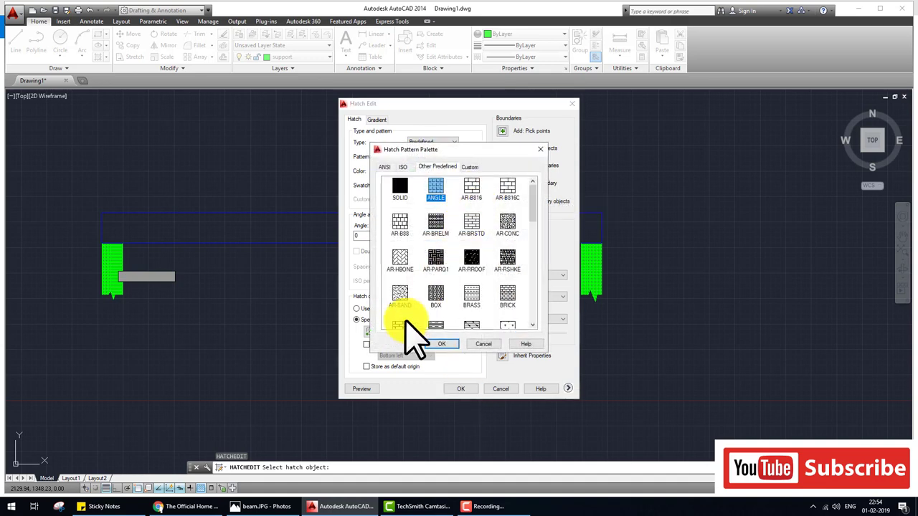
pyautogui.click(474, 262)
pyautogui.scroll(-1, 487, 287)
pyautogui.scroll(-2, 491, 287)
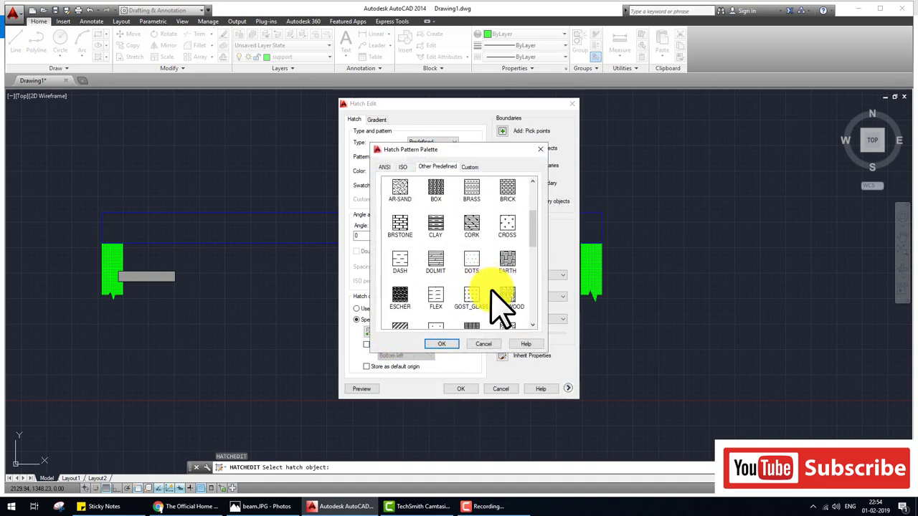
pyautogui.scroll(-2, 492, 286)
pyautogui.scroll(-2, 492, 287)
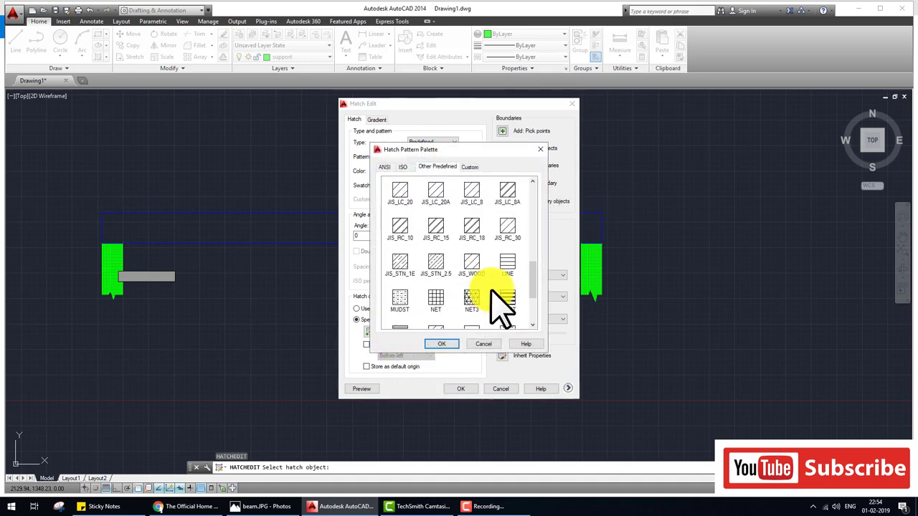
pyautogui.click(439, 229)
pyautogui.click(442, 343)
pyautogui.click(459, 389)
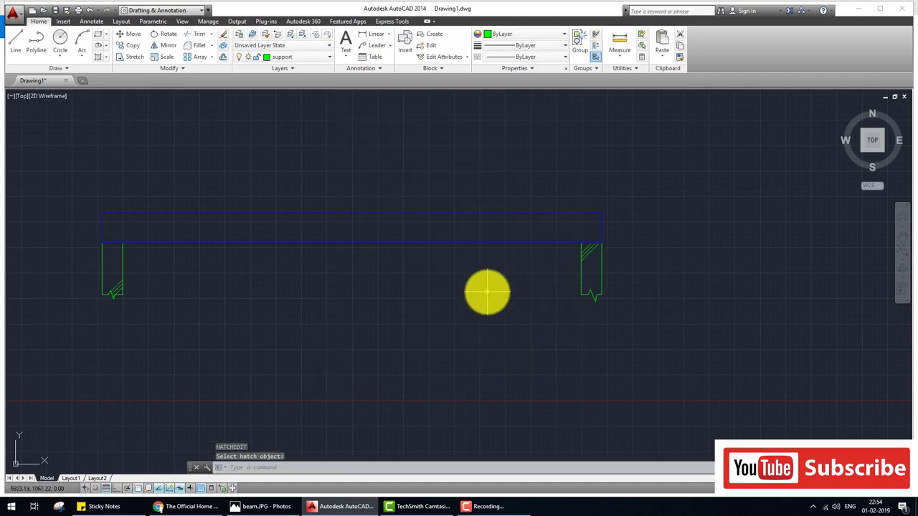
# Reduce the support hatch scale to 20, then to 5
pyautogui.rightClick(488, 294)
pyautogui.click(534, 315)
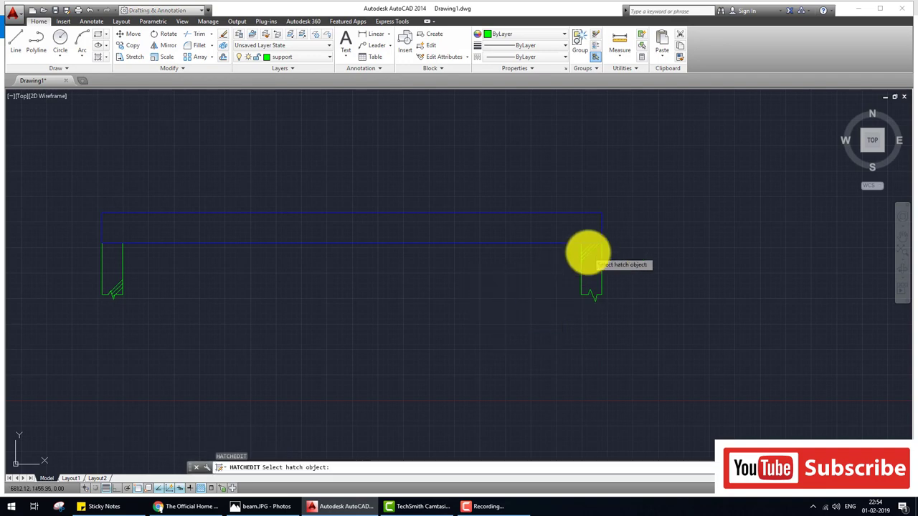
pyautogui.click(590, 251)
pyautogui.write('20')
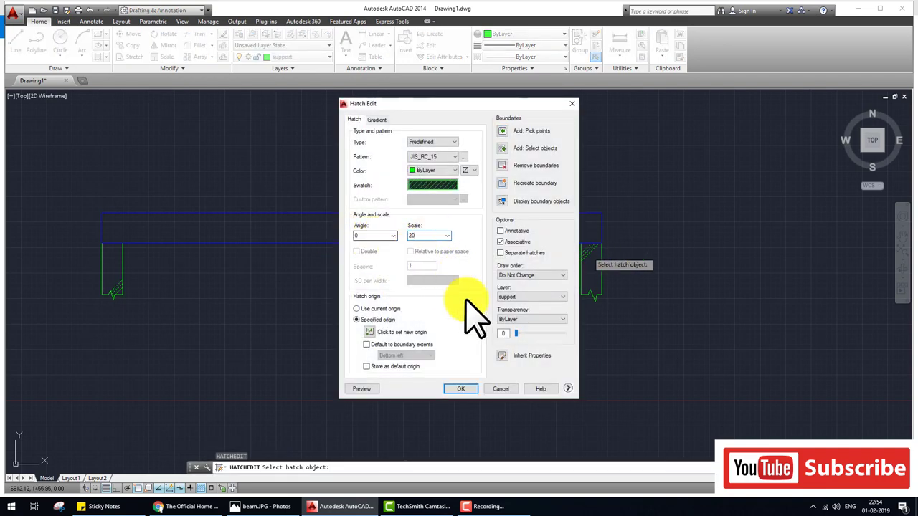
pyautogui.click(462, 389)
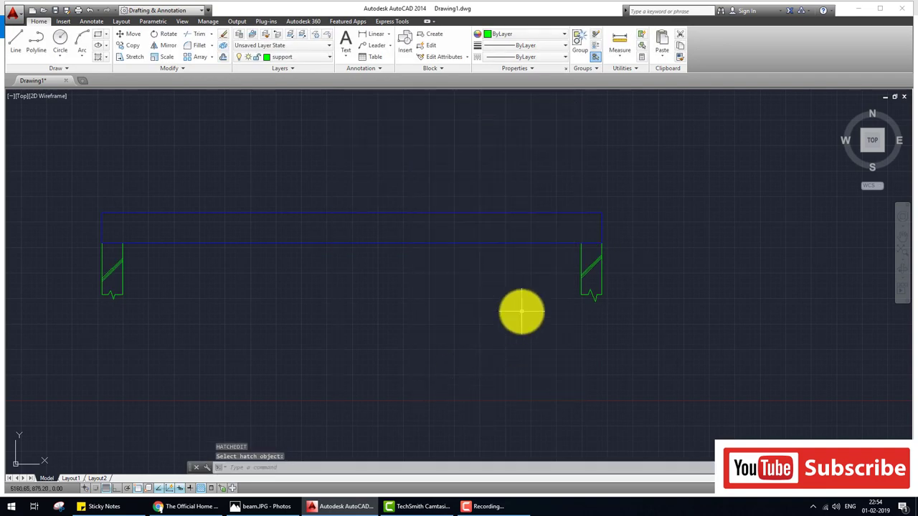
pyautogui.press('Return')
pyautogui.click(591, 270)
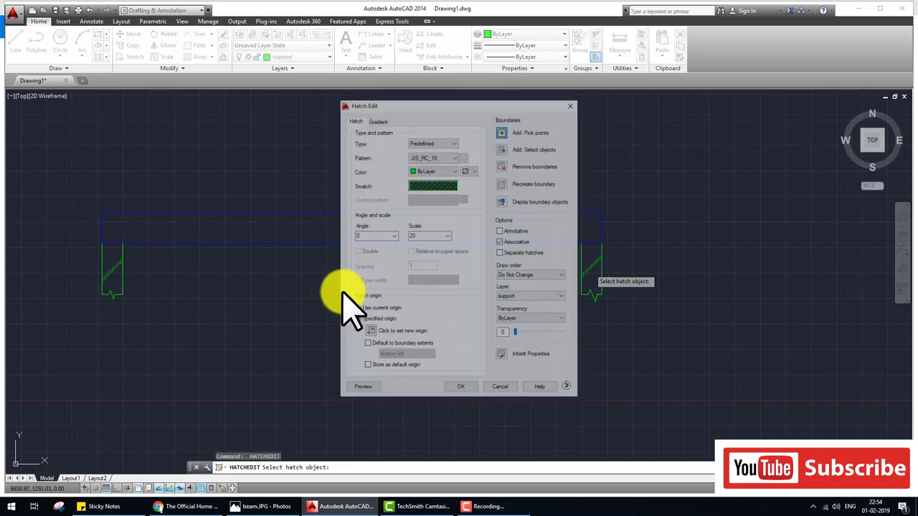
pyautogui.moveTo(420, 235); pyautogui.dragTo(343, 236)
pyautogui.write('5')
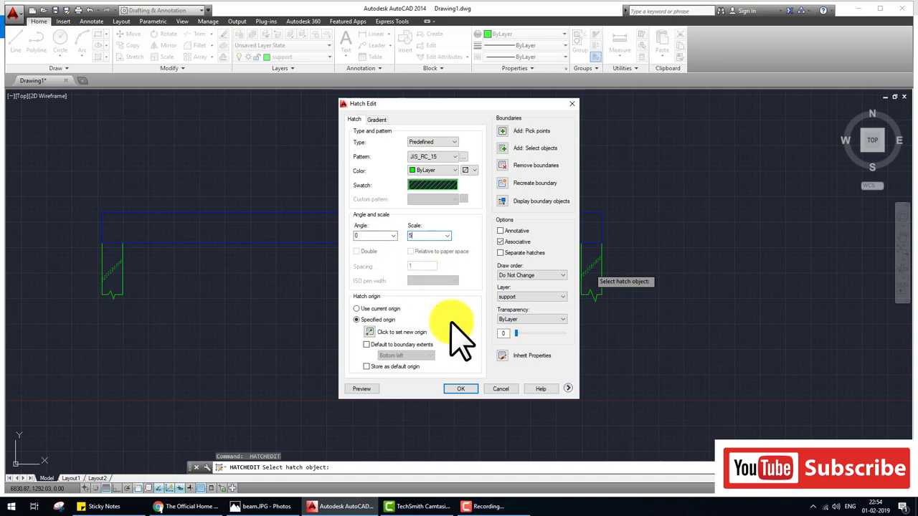
pyautogui.click(462, 389)
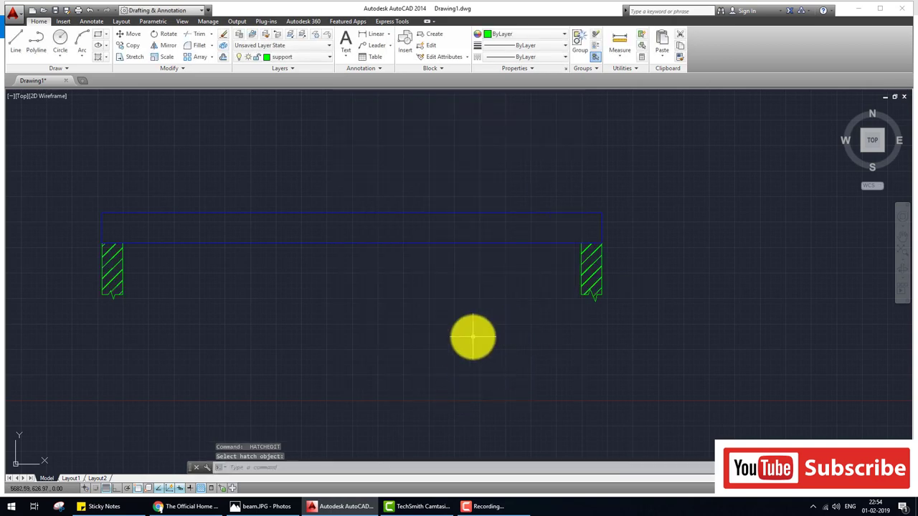
pyautogui.scroll(-2, 473, 337)
pyautogui.press('Escape')
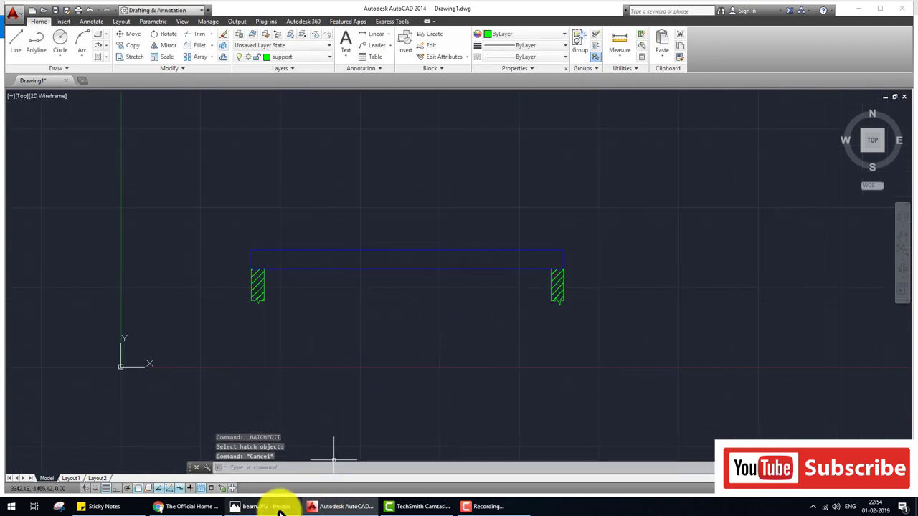
pyautogui.click(279, 505)
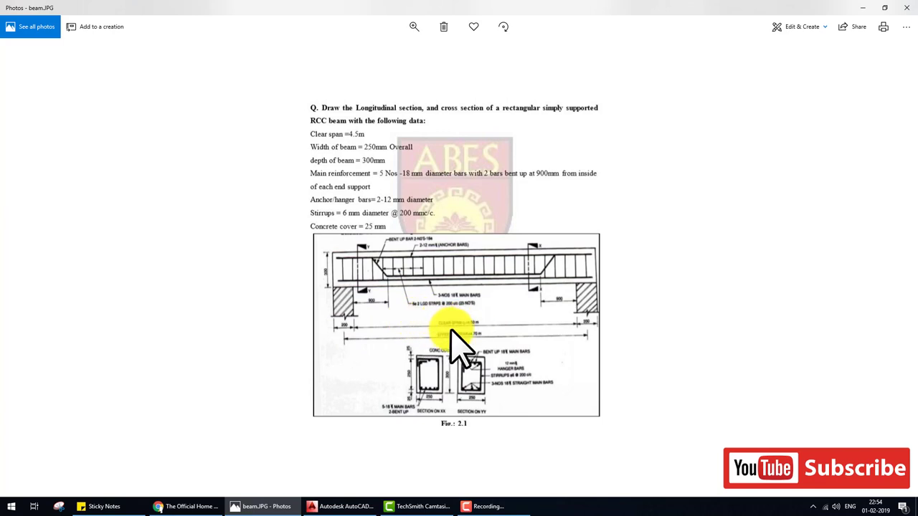
pyautogui.scroll(-1, 447, 290)
pyautogui.scroll(1, 443, 288)
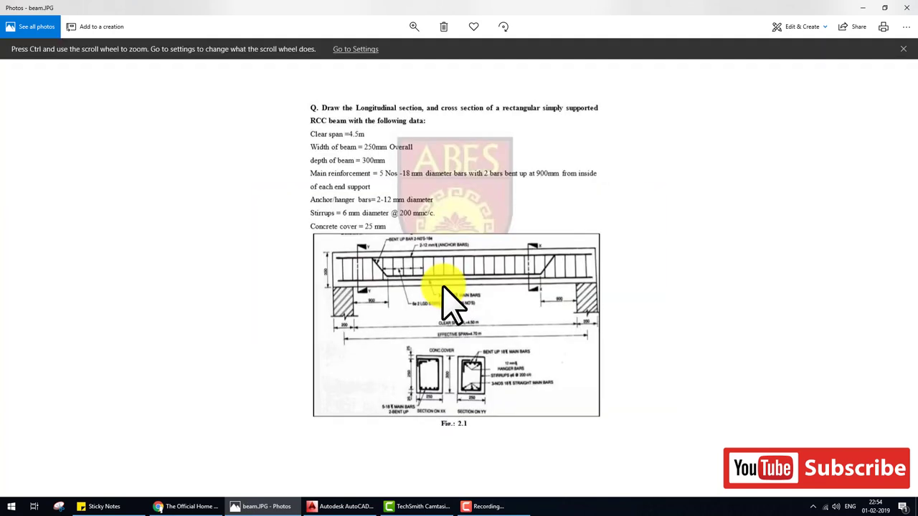
pyautogui.hotkey('ctrl', 'shift', 'd')
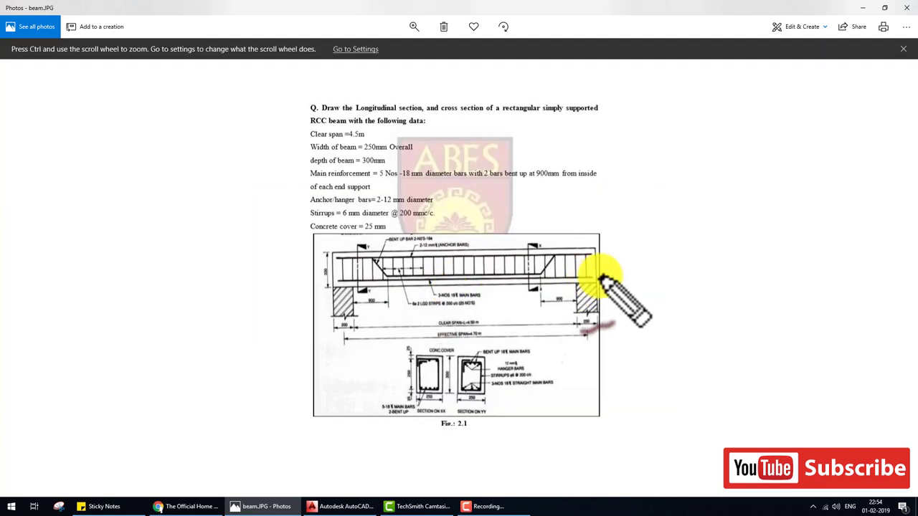
pyautogui.moveTo(586, 335); pyautogui.dragTo(620, 326)
pyautogui.moveTo(603, 279); pyautogui.dragTo(620, 273)
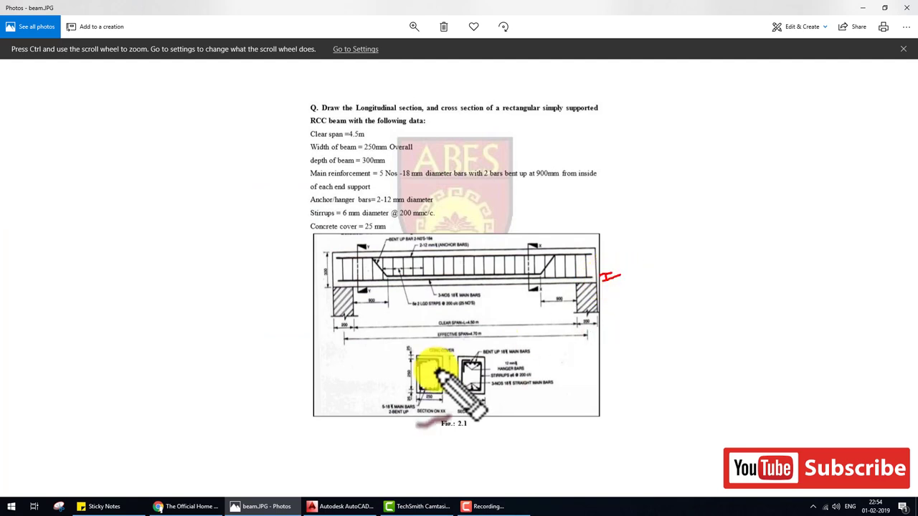
pyautogui.moveTo(404, 346); pyautogui.dragTo(405, 343)
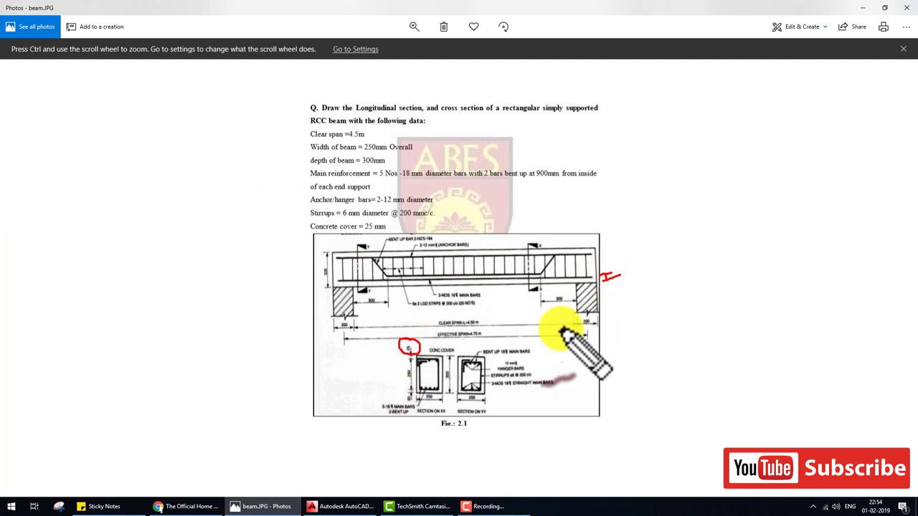
pyautogui.moveTo(593, 239); pyautogui.dragTo(597, 251)
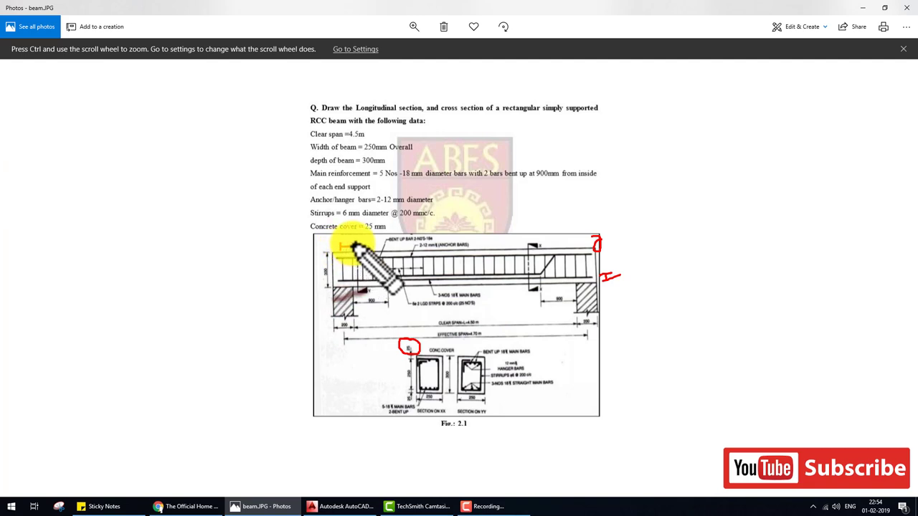
pyautogui.moveTo(346, 249)
pyautogui.mouseDown()
pyautogui.moveTo(378, 214)
pyautogui.moveTo(363, 223)
pyautogui.mouseUp()
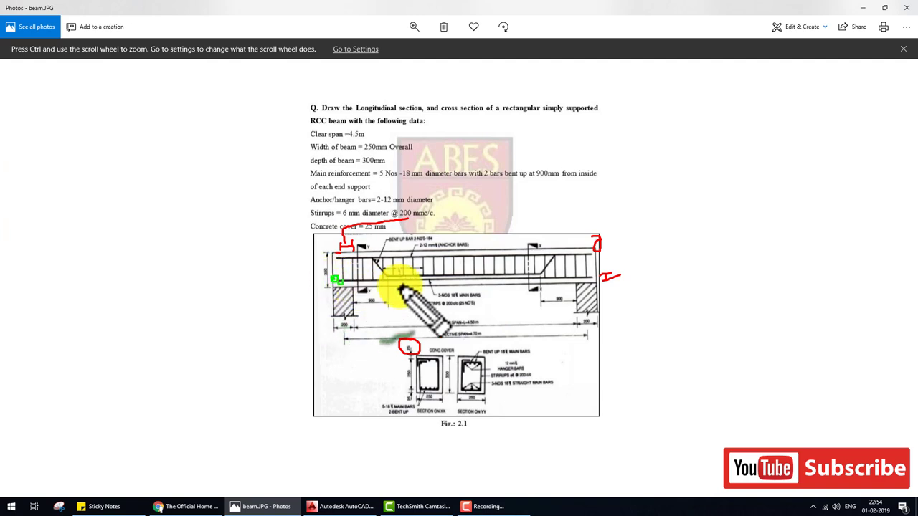
# Make the red steel layer current in the Layer settings
pyautogui.click(337, 506)
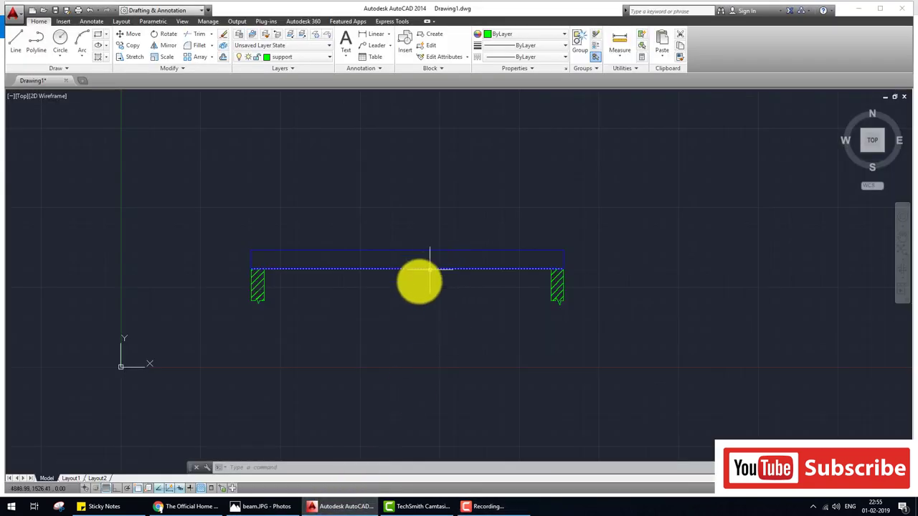
pyautogui.scroll(2, 408, 249)
pyautogui.scroll(-2, 365, 260)
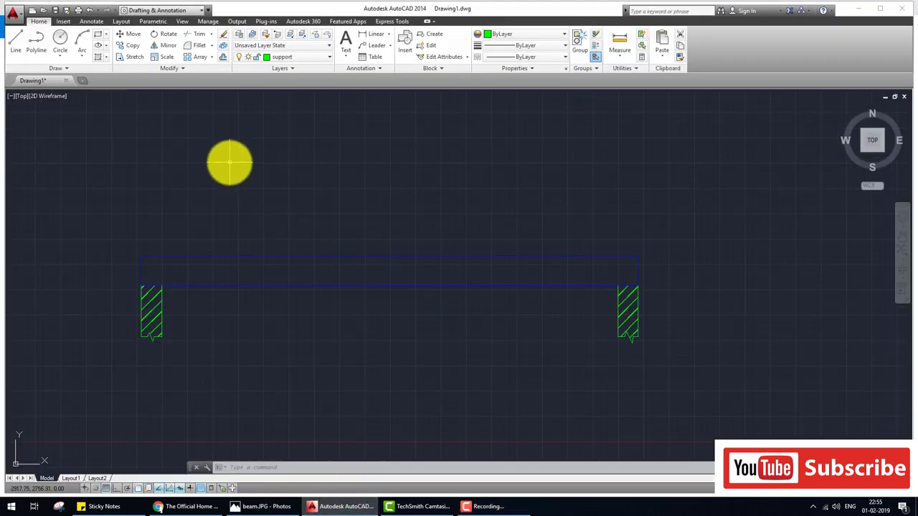
pyautogui.write('la')
pyautogui.press('Return')
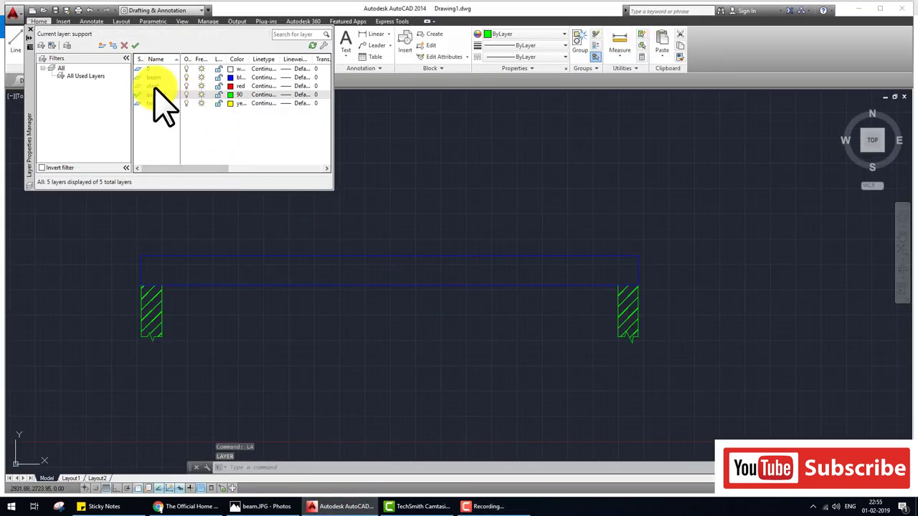
pyautogui.doubleClick(150, 86)
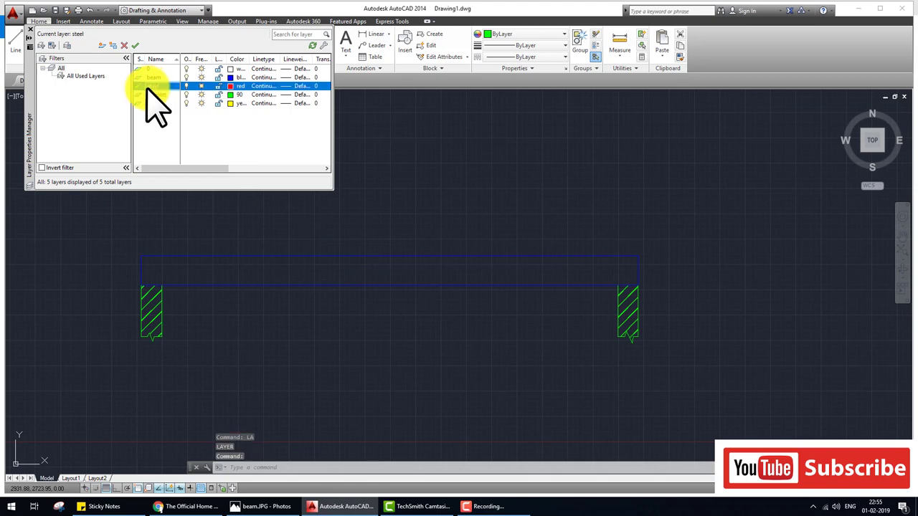
pyautogui.click(30, 30)
pyautogui.press('Escape')
pyautogui.scroll(2, 391, 294)
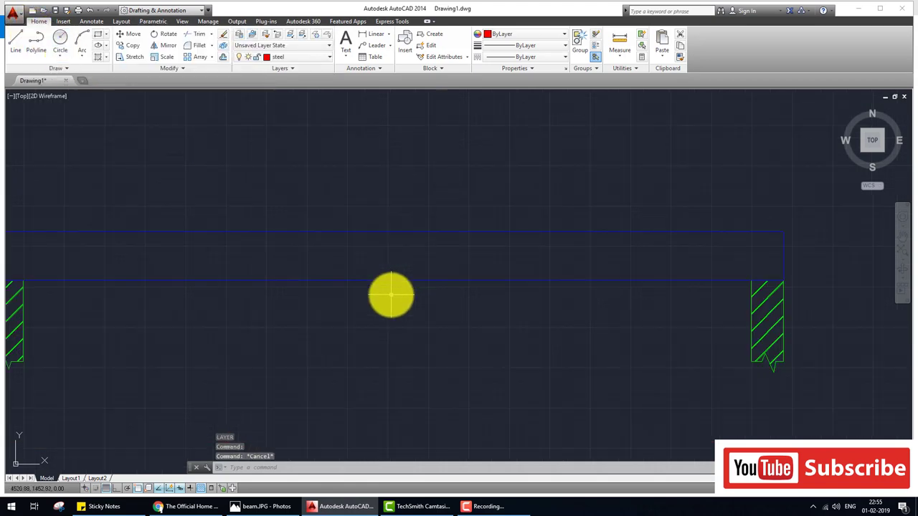
# Turn on every object snap mode in Drafting Settings
pyautogui.write('o')
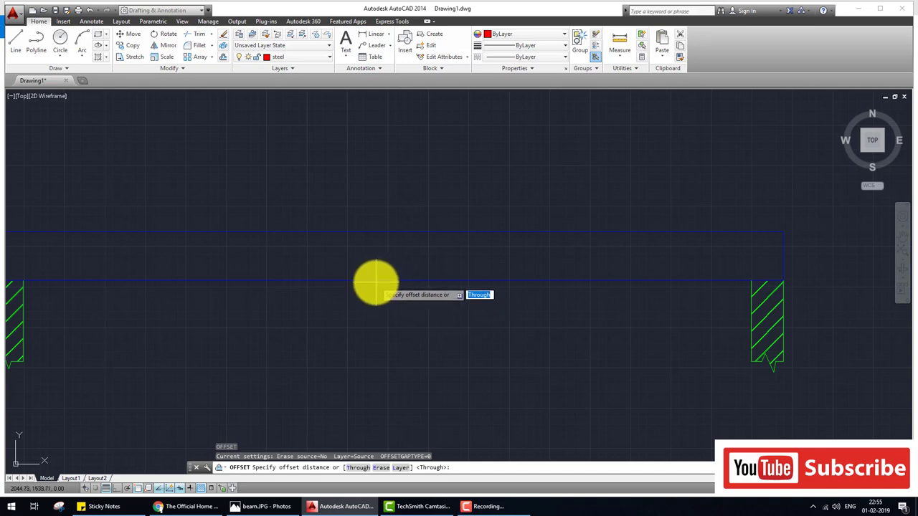
pyautogui.click(388, 300)
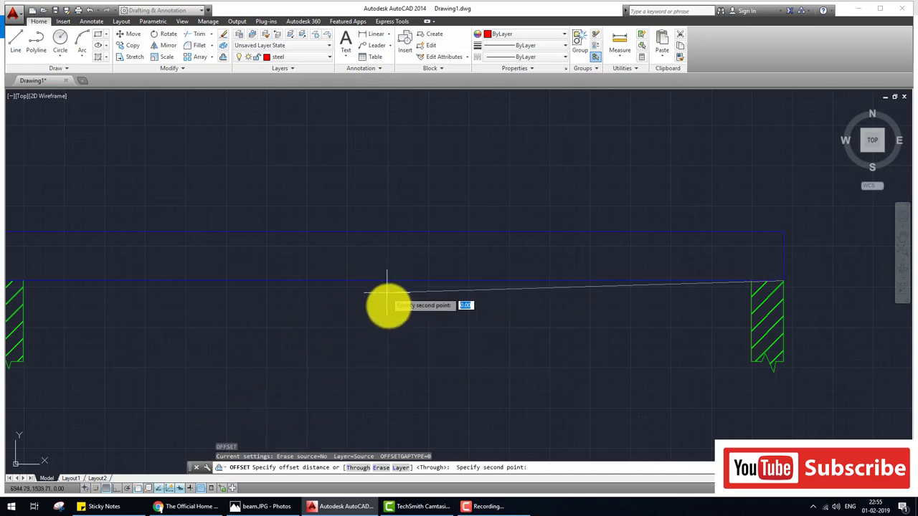
pyautogui.press('Escape')
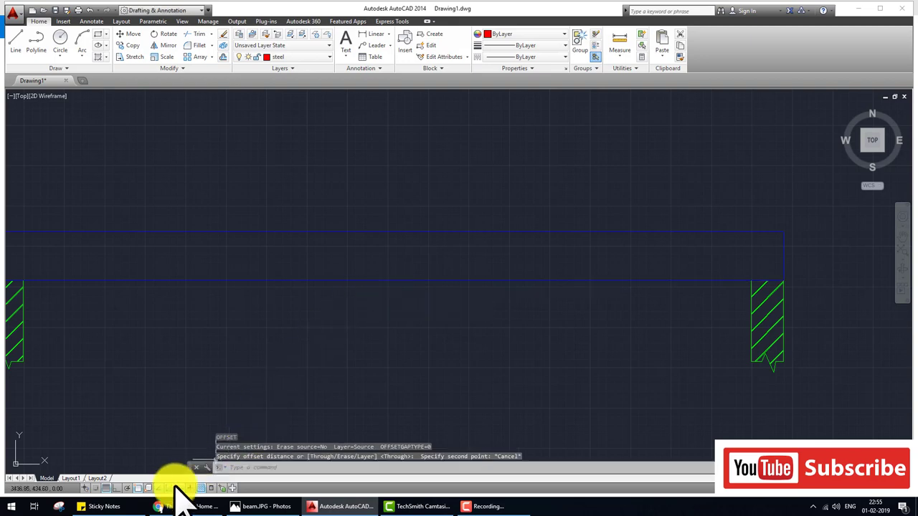
pyautogui.rightClick(140, 488)
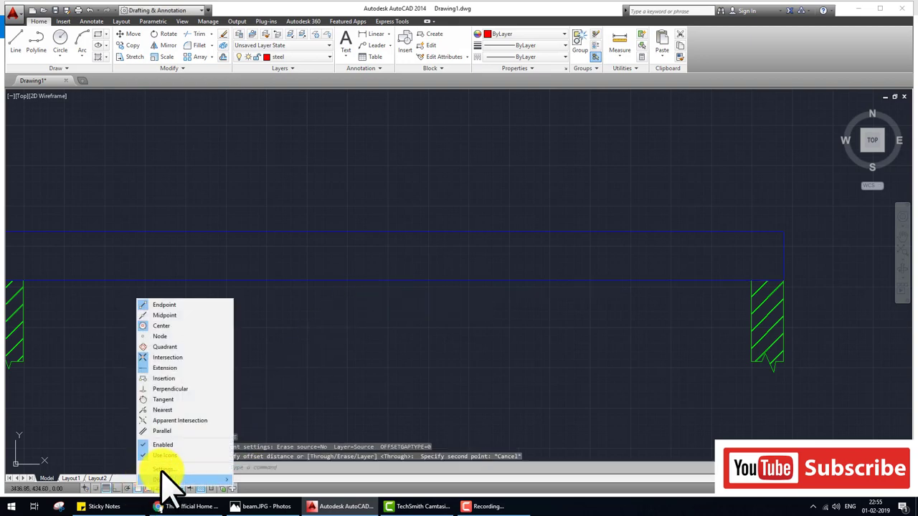
pyautogui.click(161, 469)
pyautogui.click(537, 198)
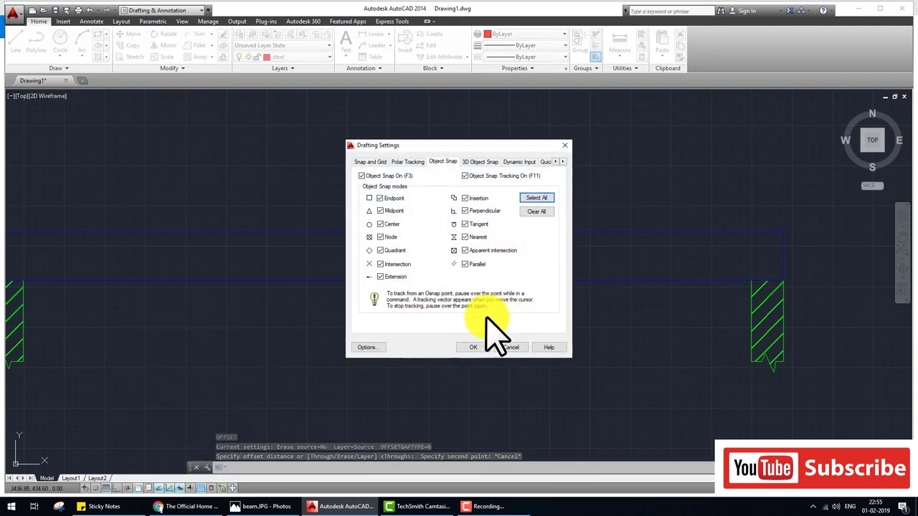
pyautogui.click(472, 348)
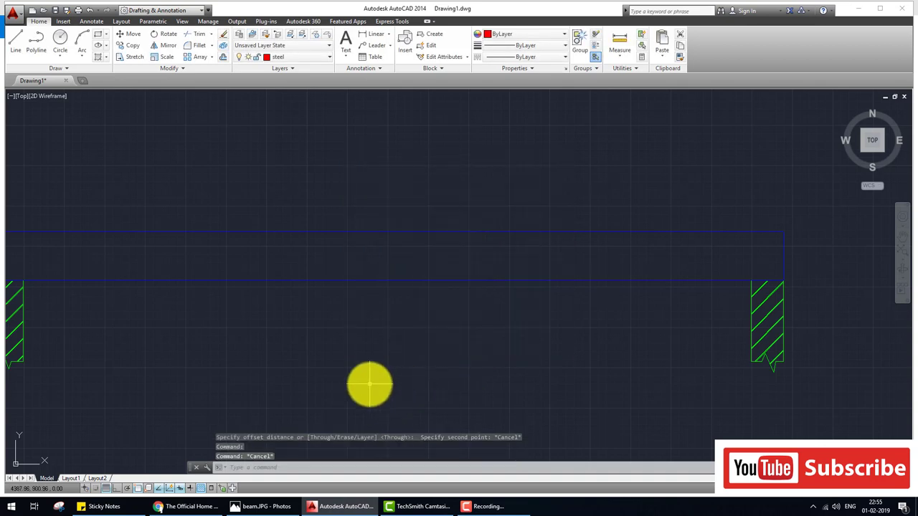
# Offset the beam's bottom and top lines 25 inward to form cover lines
pyautogui.press('Return')
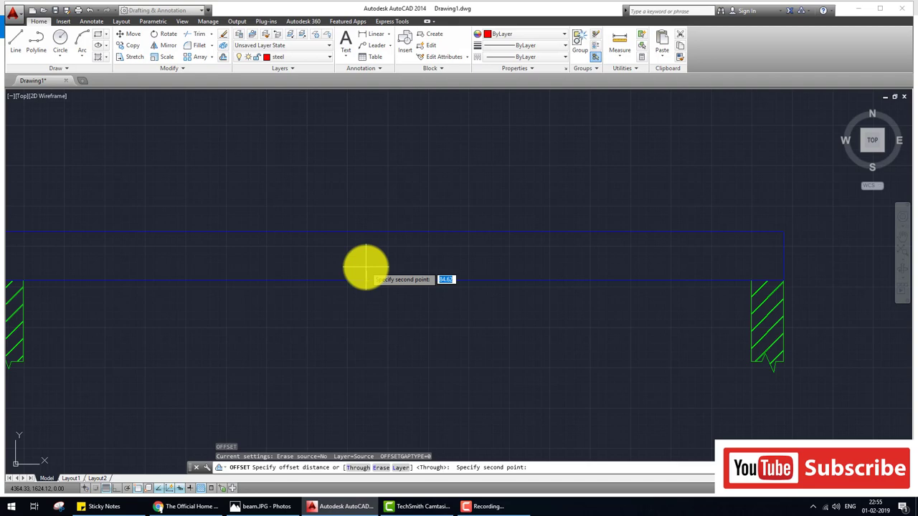
pyautogui.press('Return')
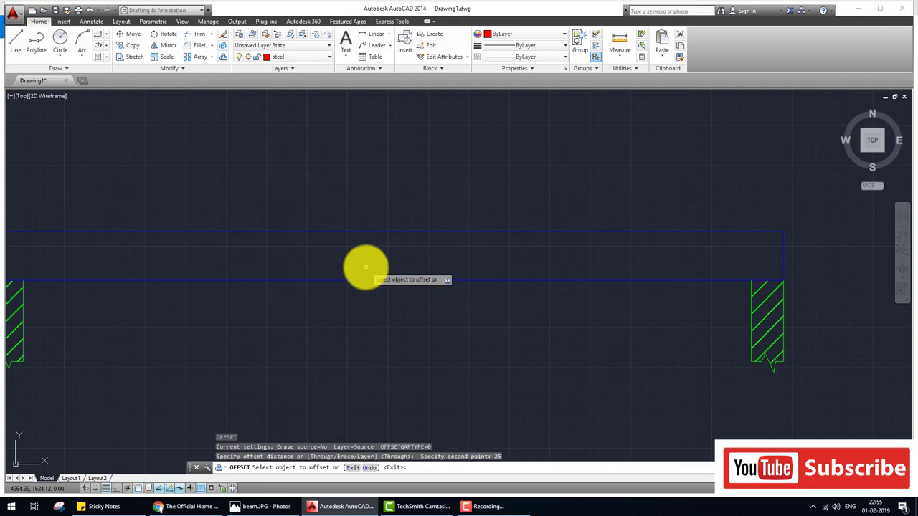
pyautogui.click(341, 279)
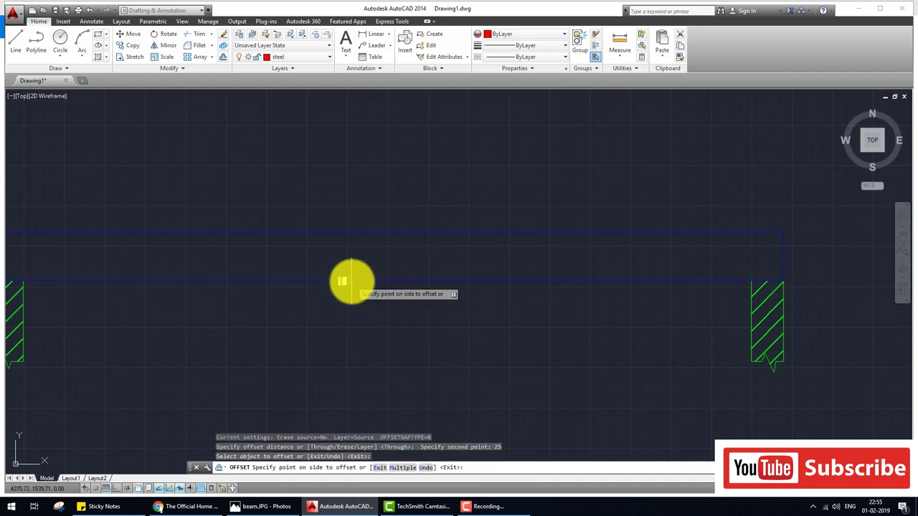
pyautogui.click(352, 267)
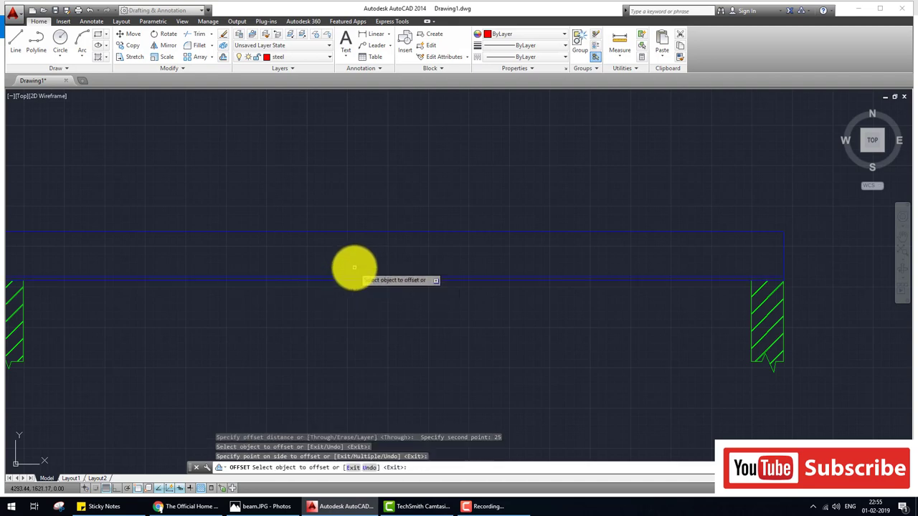
pyautogui.click(352, 231)
pyautogui.click(355, 242)
pyautogui.scroll(-4, 318, 271)
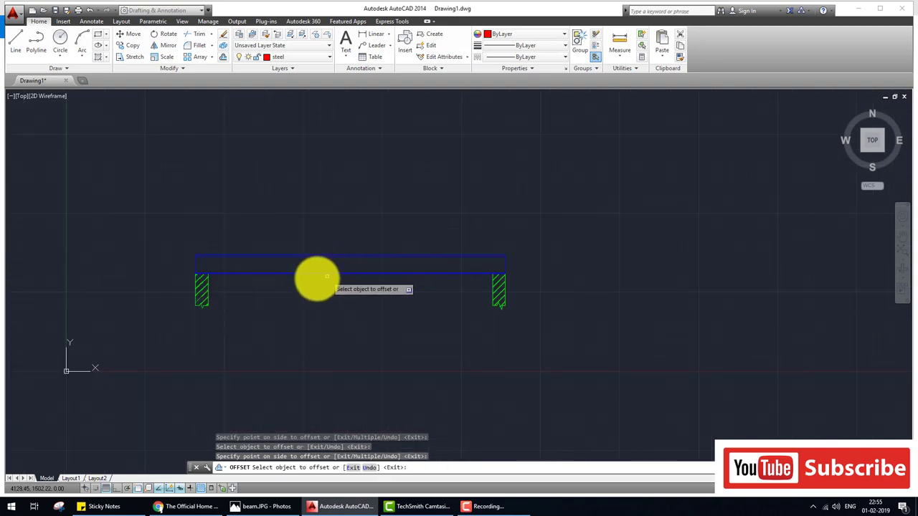
pyautogui.scroll(2, 251, 266)
pyautogui.scroll(2, 298, 263)
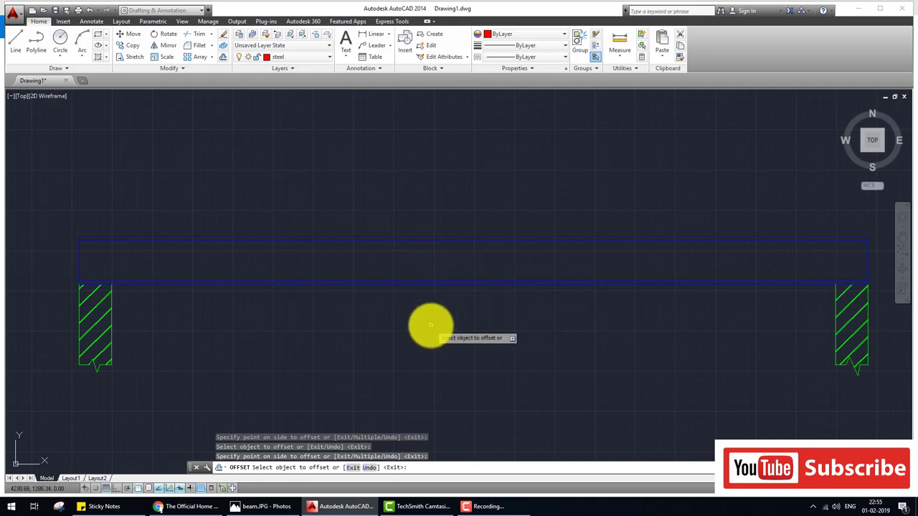
pyautogui.moveTo(431, 324); pyautogui.dragTo(396, 323, button='middle')
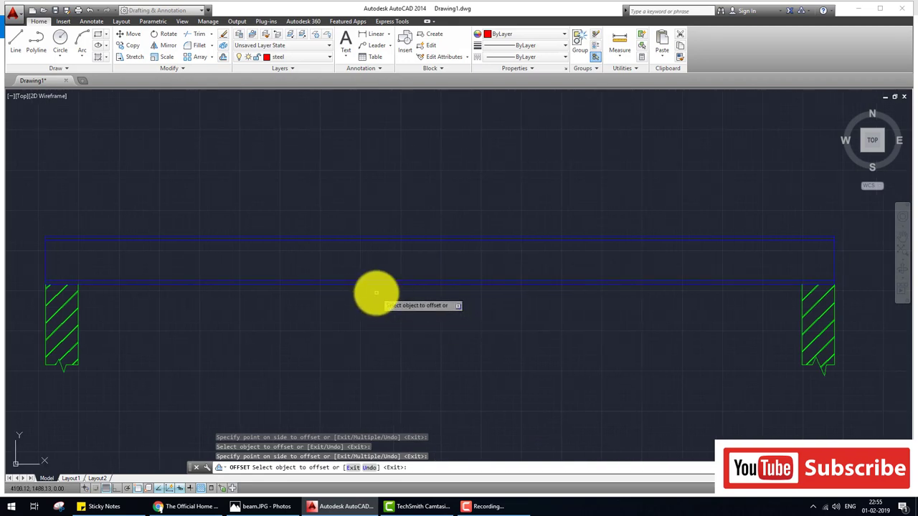
pyautogui.press('Escape')
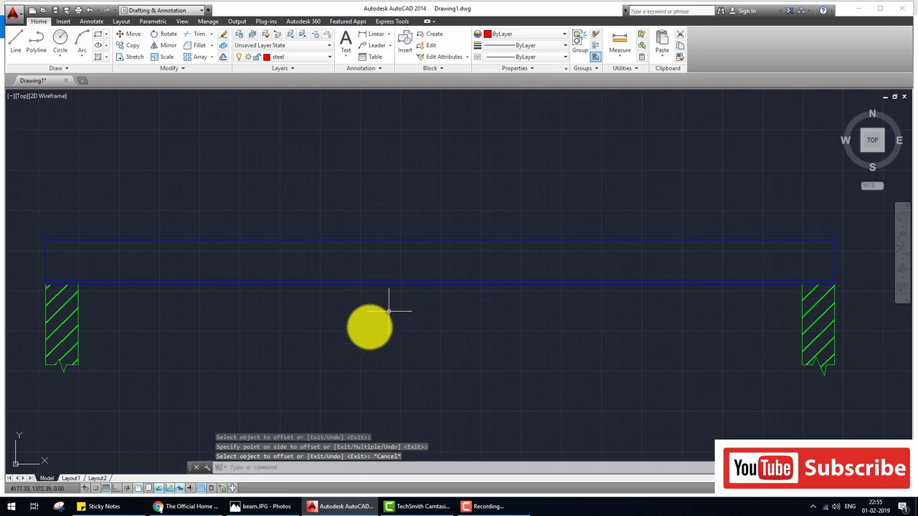
# Draw a temporary two-segment red line below the beam
pyautogui.write('l')
pyautogui.press('Return')
pyautogui.click(343, 338)
pyautogui.click(439, 345)
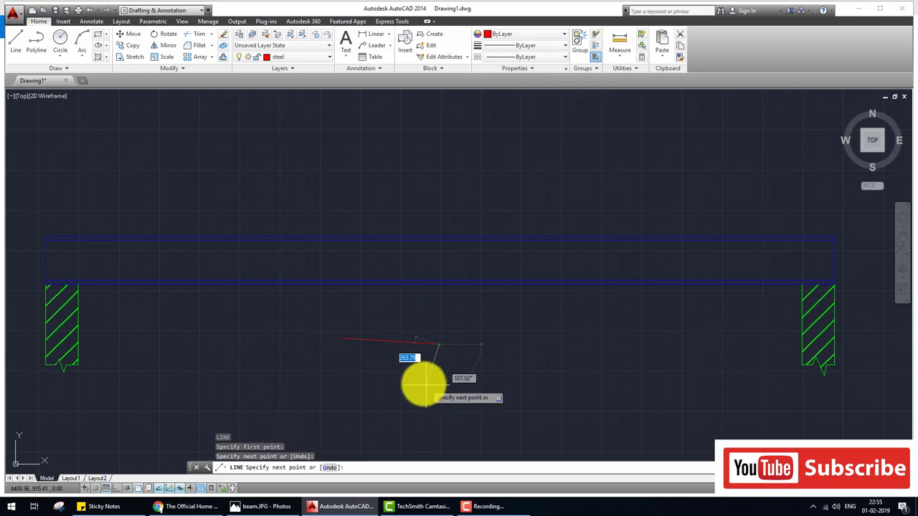
pyautogui.click(421, 382)
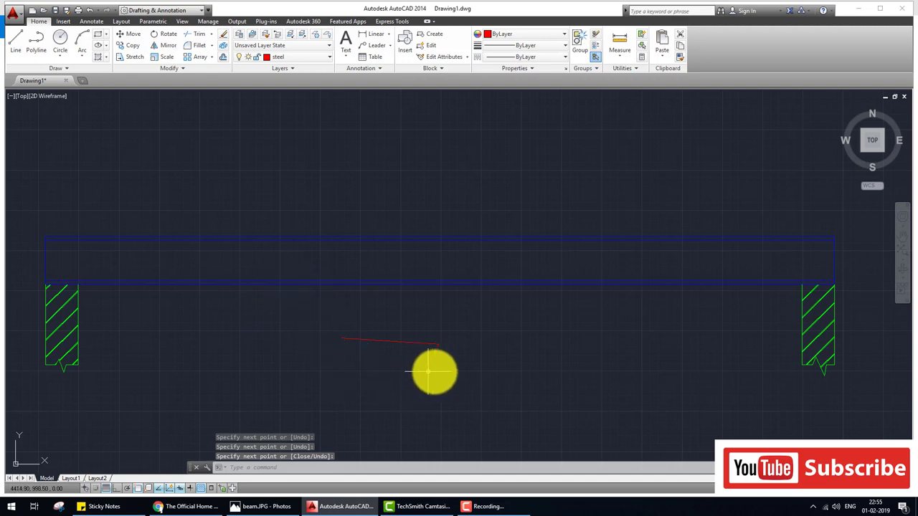
pyautogui.press('Escape')
# Match the red line's properties onto both cover lines with MATCHPROP
pyautogui.write('ma')
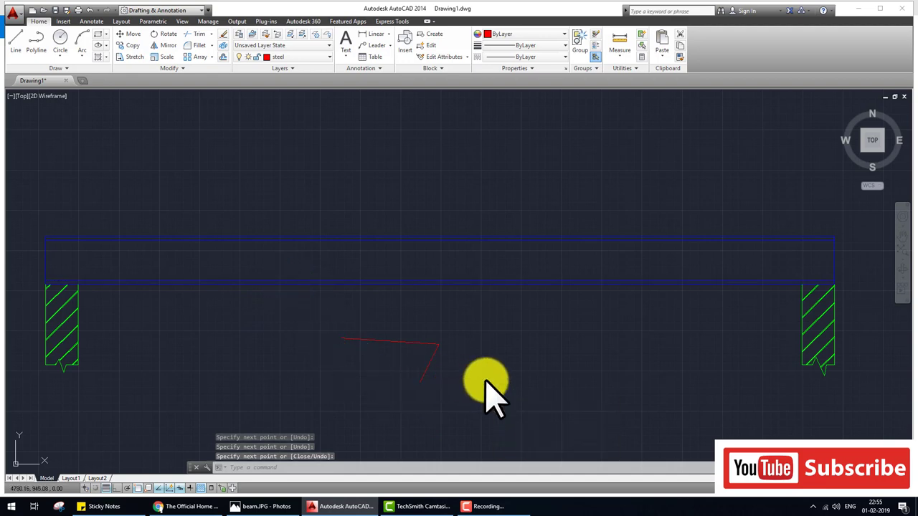
pyautogui.press('Return')
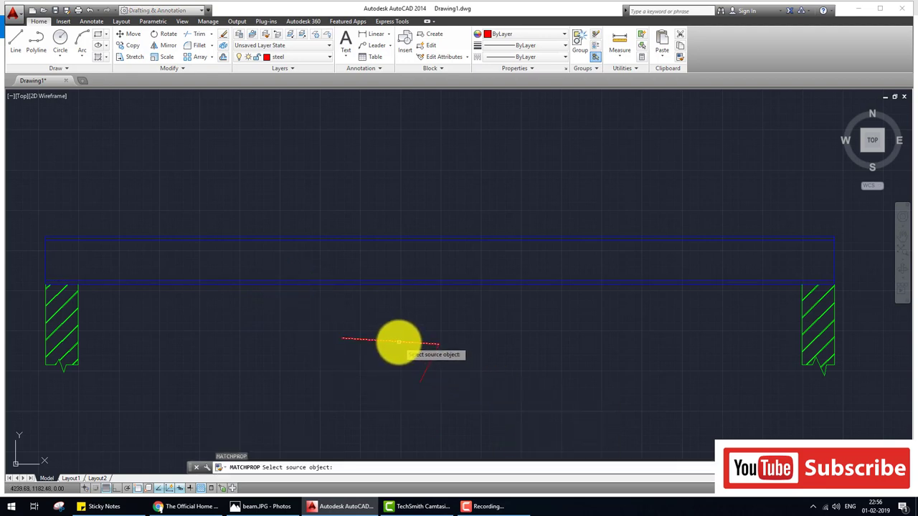
pyautogui.click(399, 342)
pyautogui.click(411, 279)
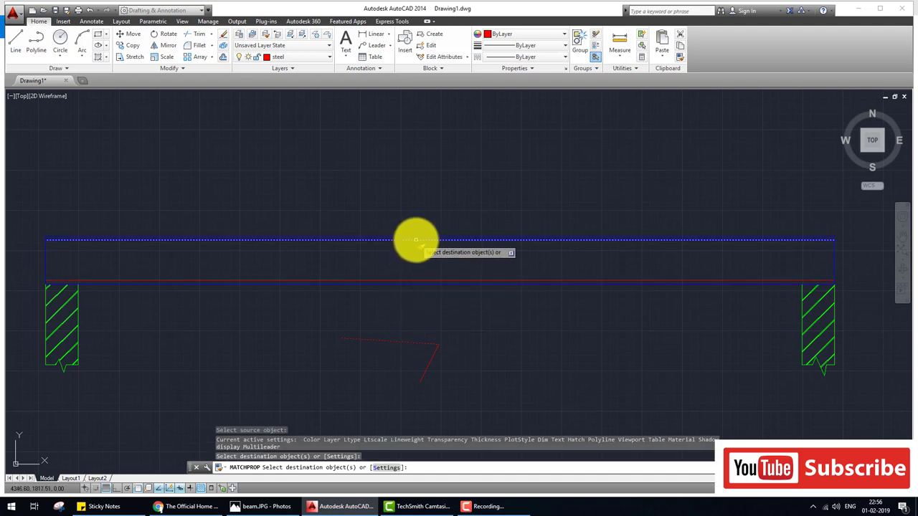
pyautogui.click(414, 241)
pyautogui.press('Escape')
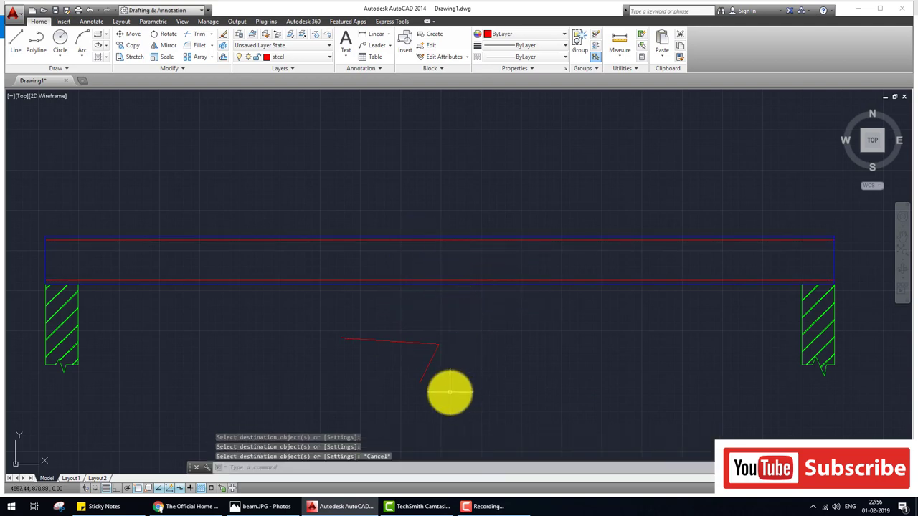
# Erase the temporary red line
pyautogui.write('e')
pyautogui.press('Return')
pyautogui.click(450, 393)
pyautogui.click(359, 323)
pyautogui.press('Return')
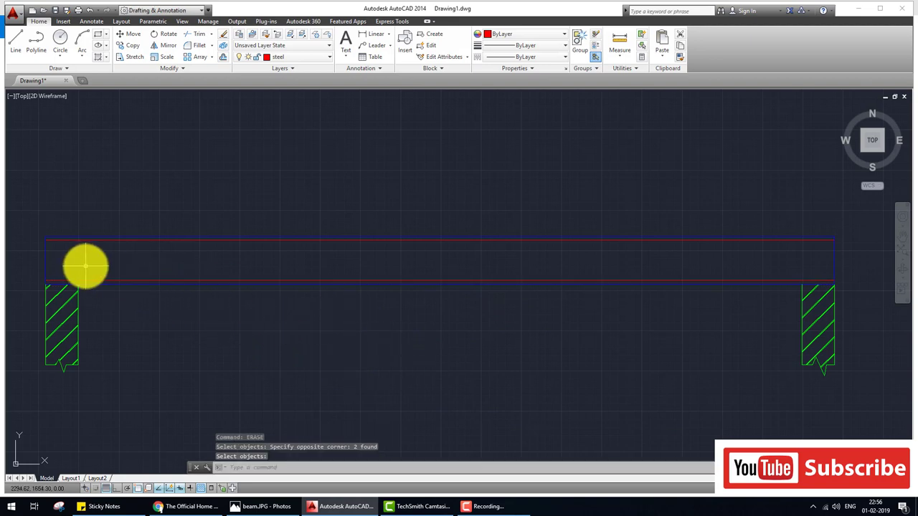
pyautogui.scroll(1, 81, 264)
pyautogui.scroll(2, 108, 260)
pyautogui.scroll(3, 108, 256)
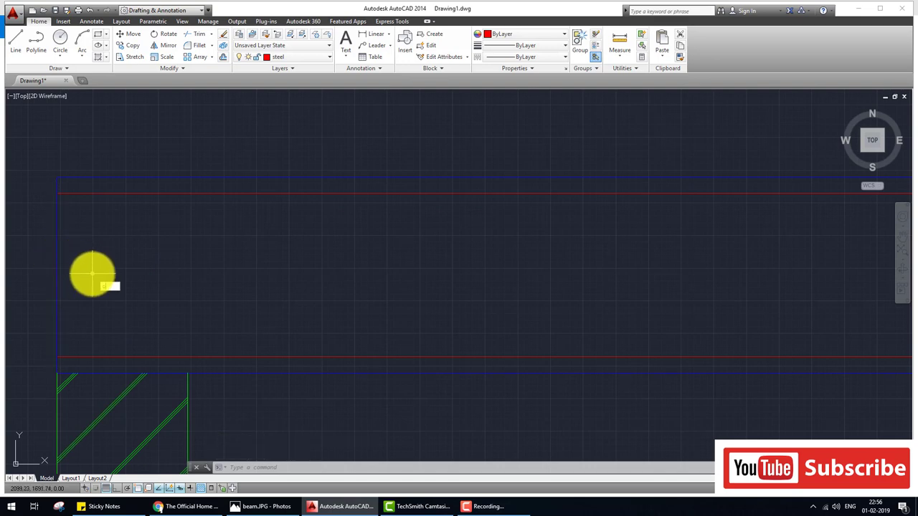
# Offset the beam's left end line by 50
pyautogui.press('Return')
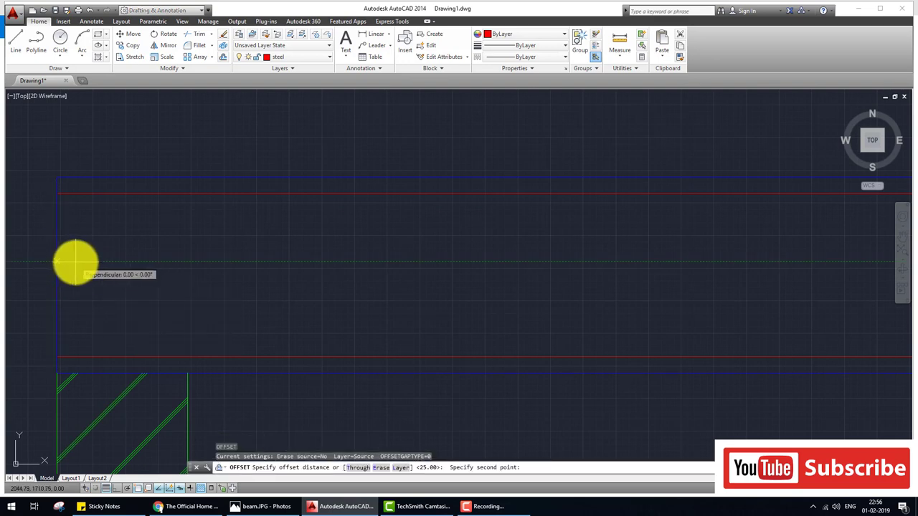
pyautogui.write('50')
pyautogui.press('Return')
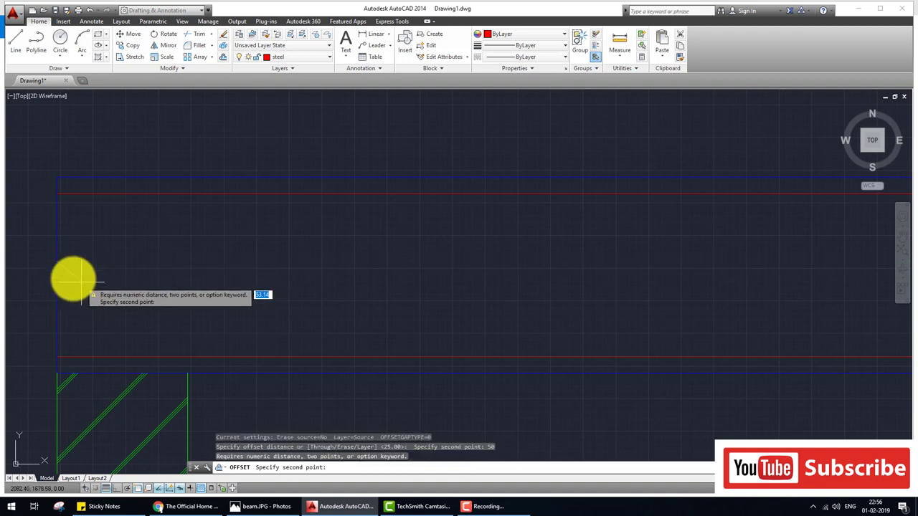
pyautogui.click(83, 270)
pyautogui.click(58, 263)
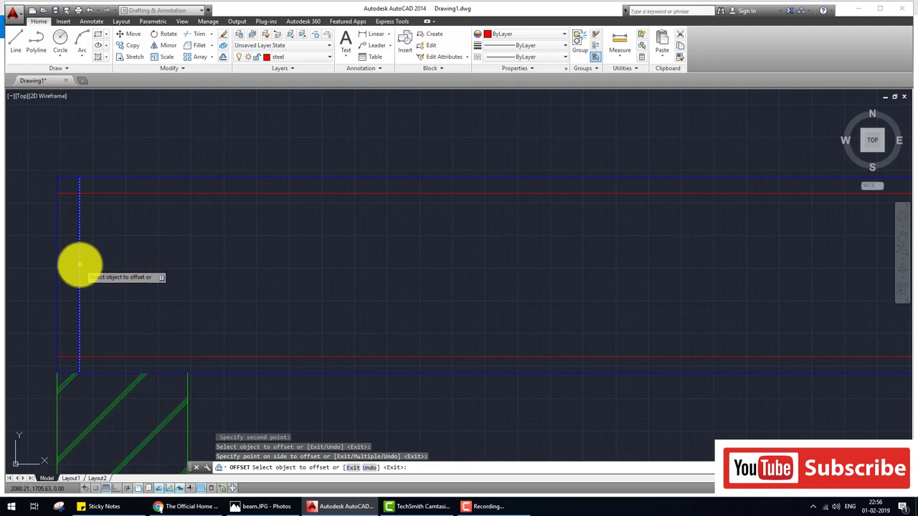
pyautogui.press('Escape')
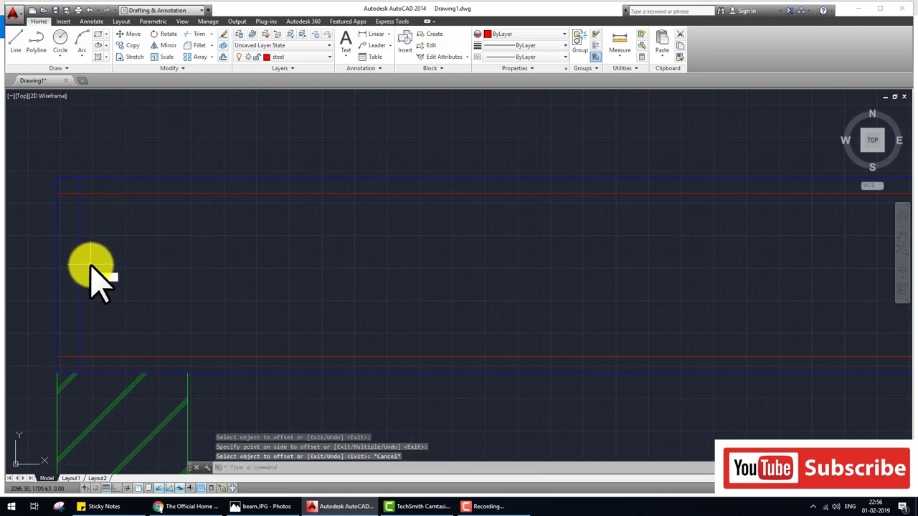
# Offset the vertical stirrup line 100 to the right, then start Trim
pyautogui.press('Return')
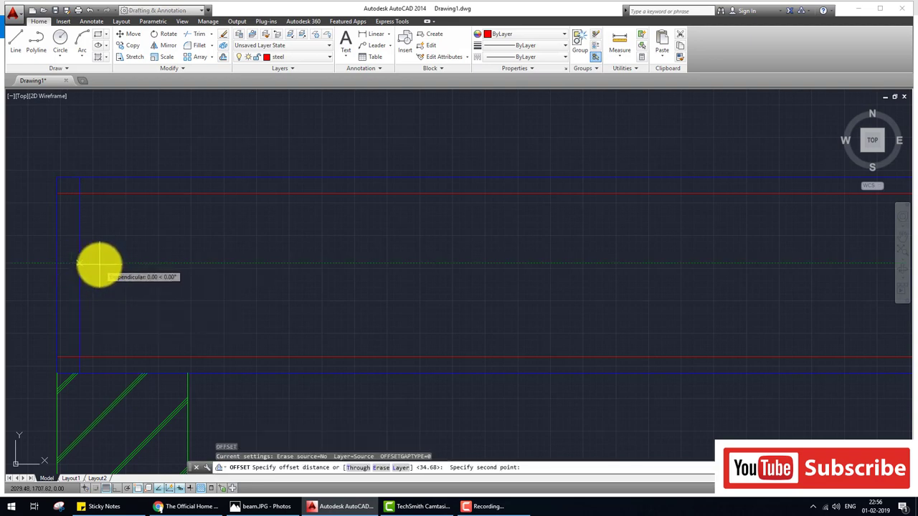
pyautogui.write('100')
pyautogui.press('Return')
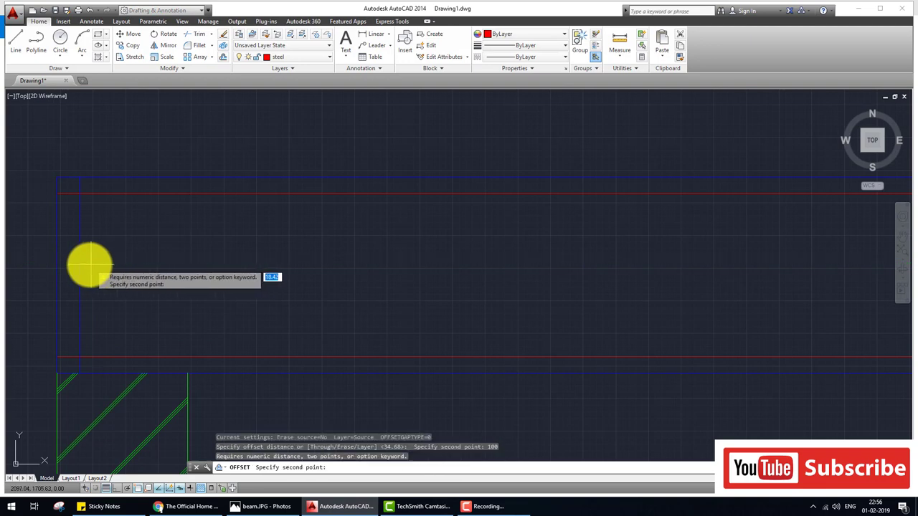
pyautogui.click(92, 265)
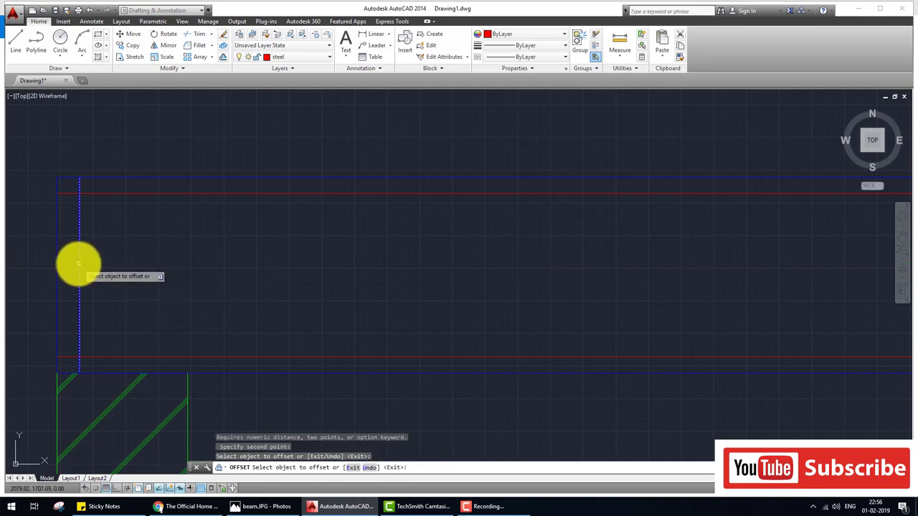
pyautogui.click(79, 263)
pyautogui.click(185, 277)
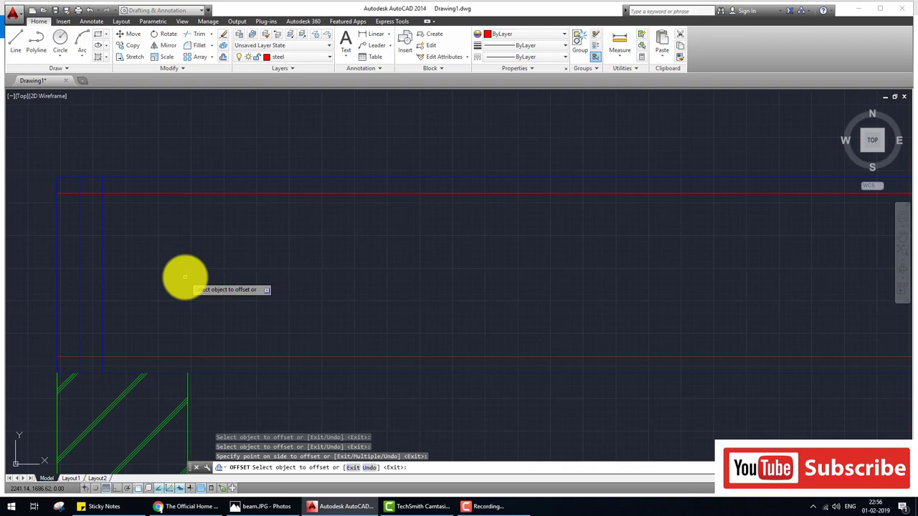
pyautogui.click(103, 272)
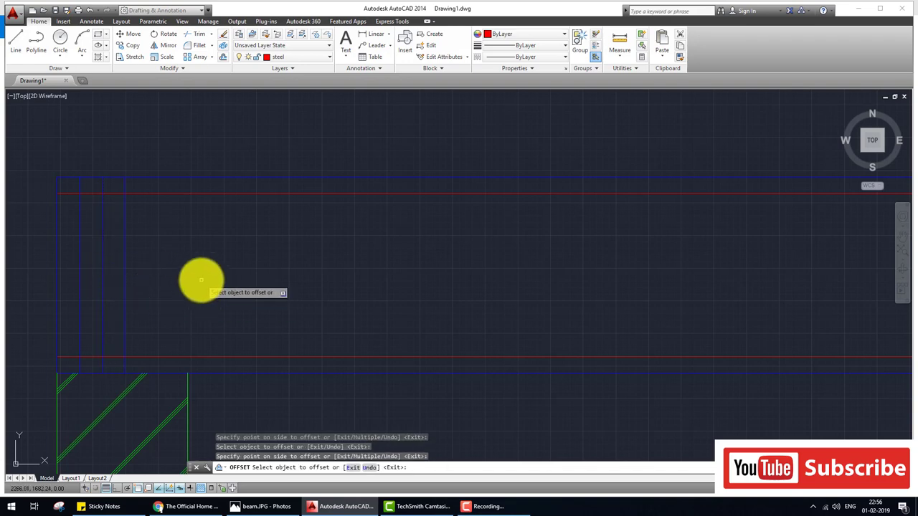
pyautogui.press('Escape')
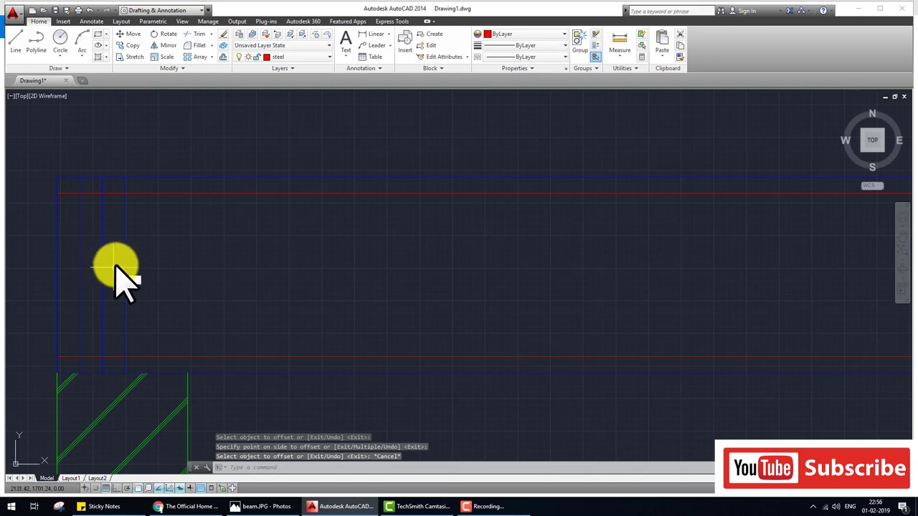
pyautogui.write('tr')
pyautogui.press('Return')
pyautogui.press('Return')
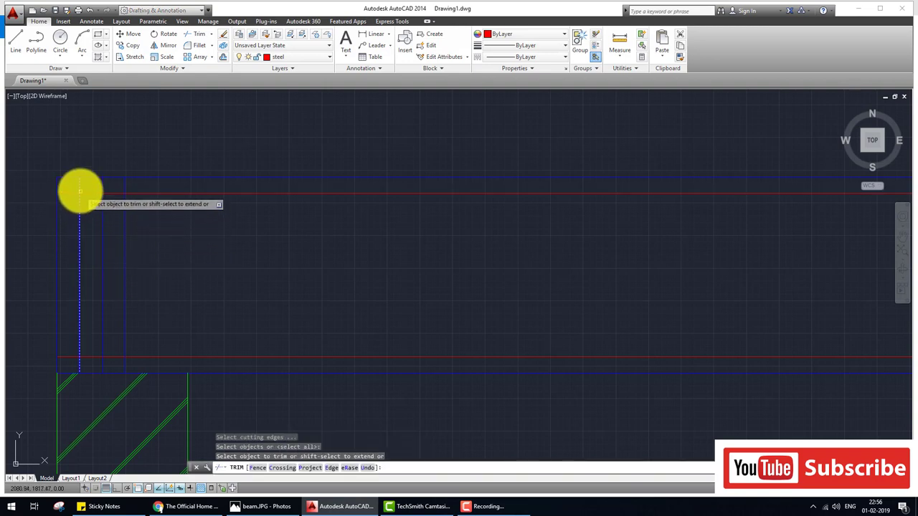
# Trim the vertical lines at the left end against the red cover lines
pyautogui.click(79, 188)
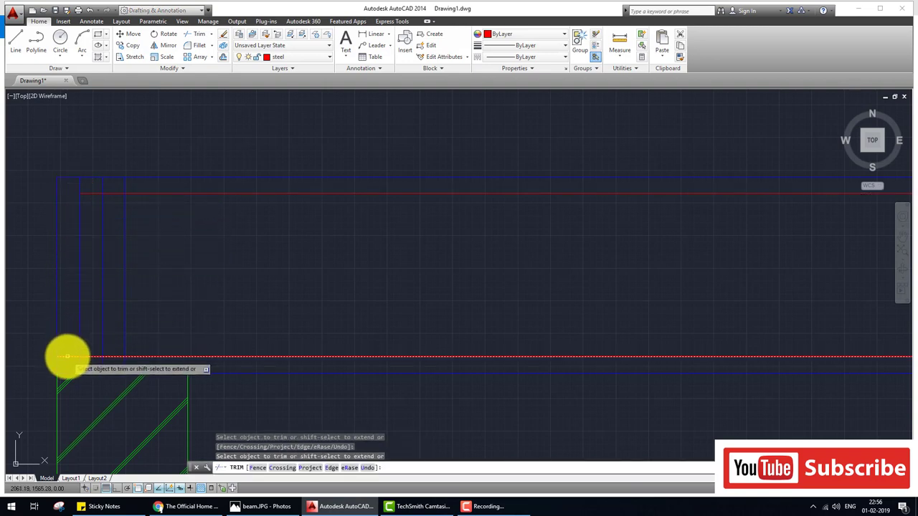
pyautogui.click(103, 195)
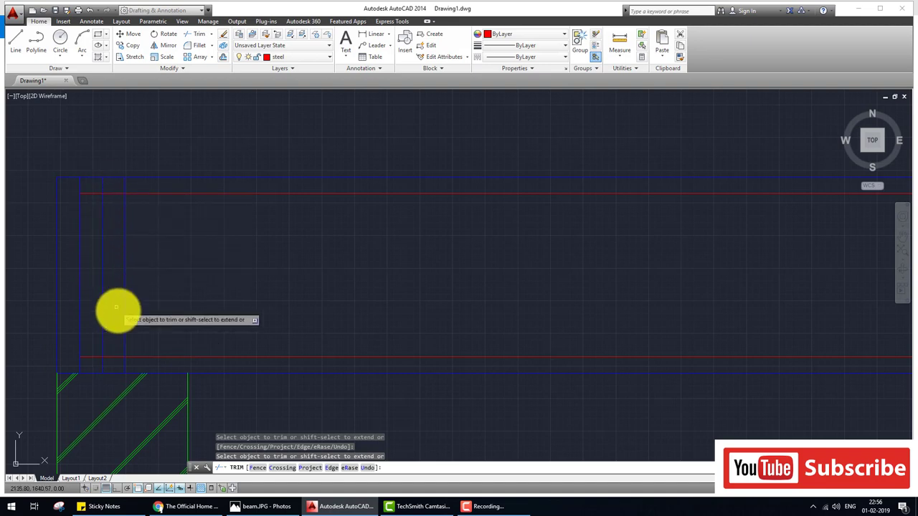
pyautogui.click(102, 231)
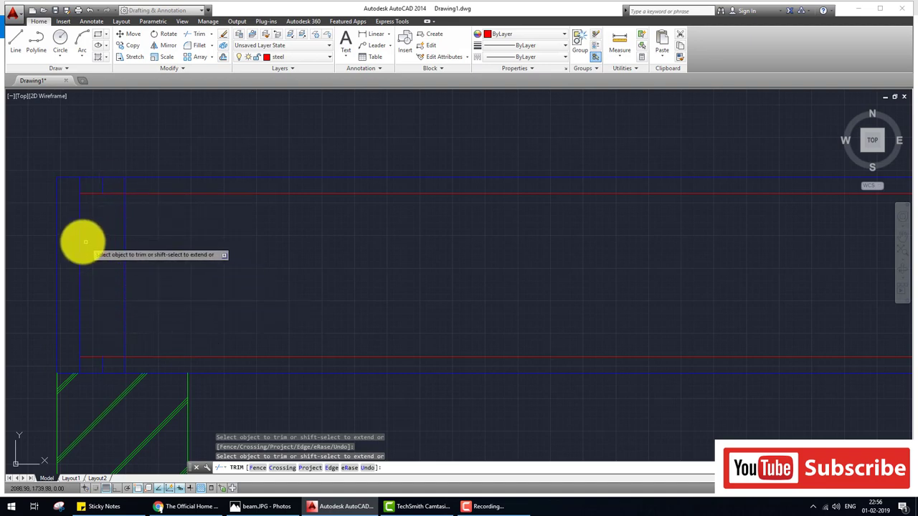
pyautogui.click(78, 234)
pyautogui.press('Escape')
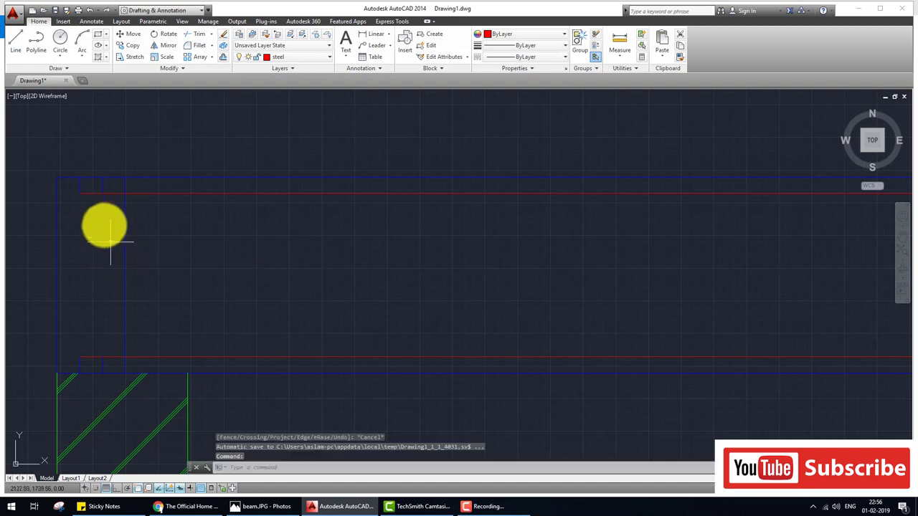
# Erase the leftover stubs near the upper and lower red lines
pyautogui.write('e')
pyautogui.press('Return')
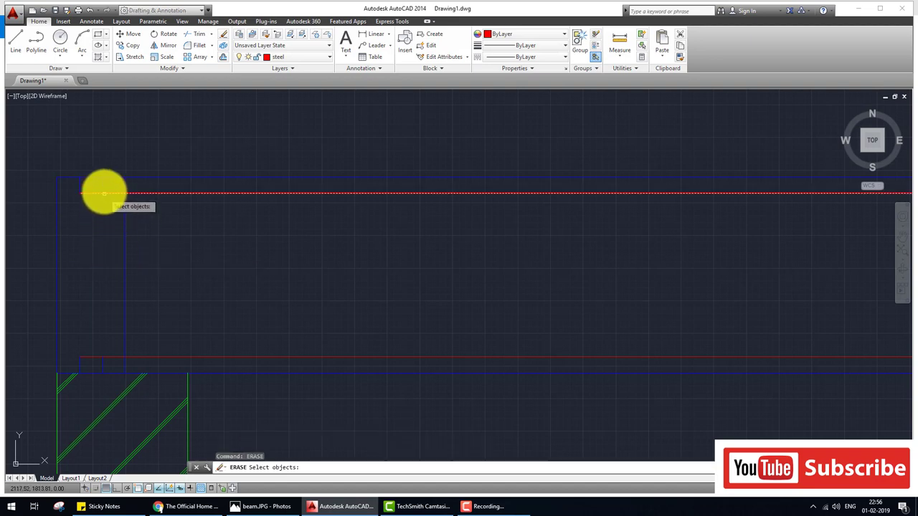
pyautogui.click(93, 193)
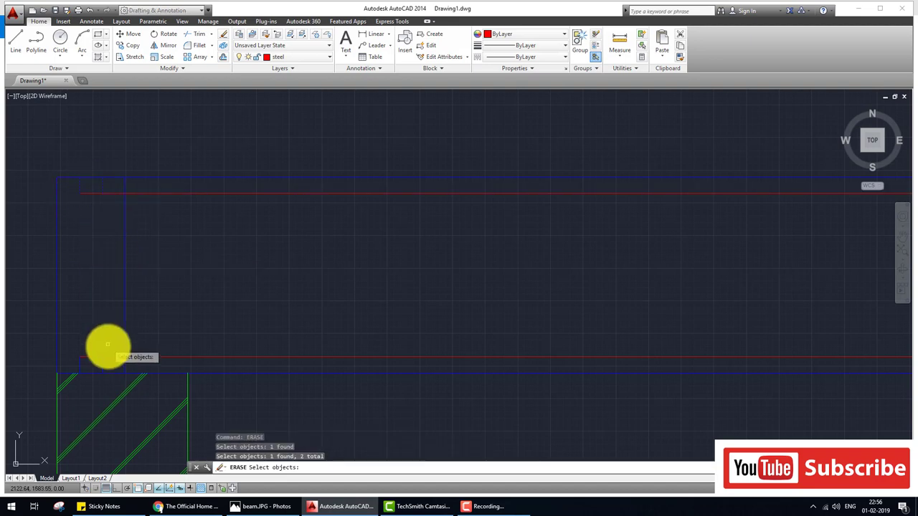
pyautogui.click(83, 364)
pyautogui.press('Return')
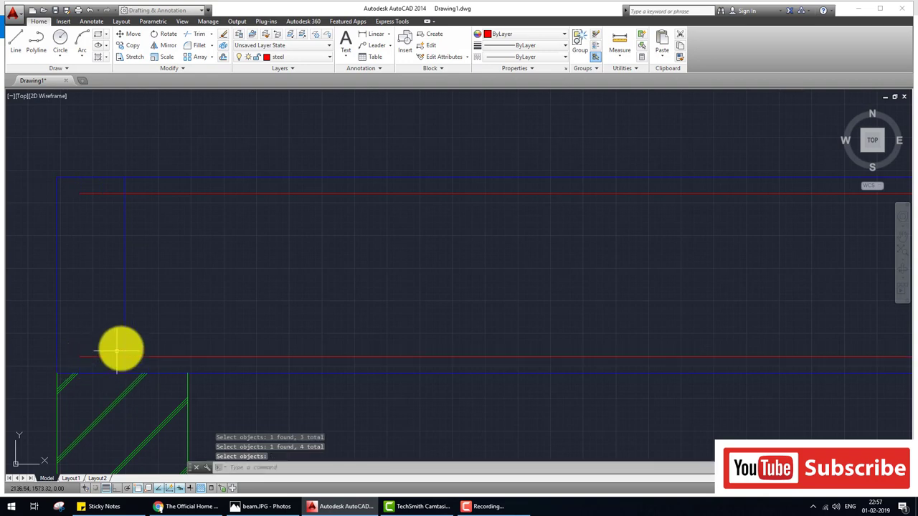
pyautogui.scroll(2, 94, 206)
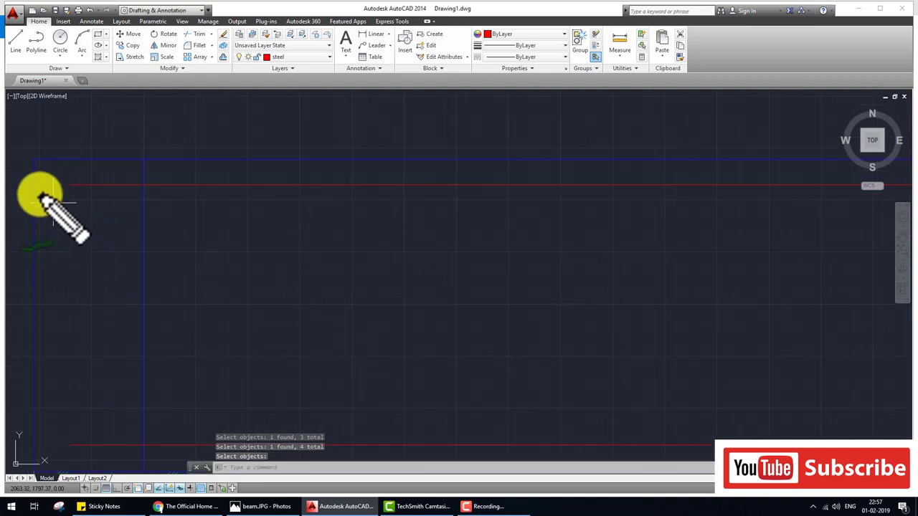
pyautogui.moveTo(20, 243); pyautogui.dragTo(50, 231)
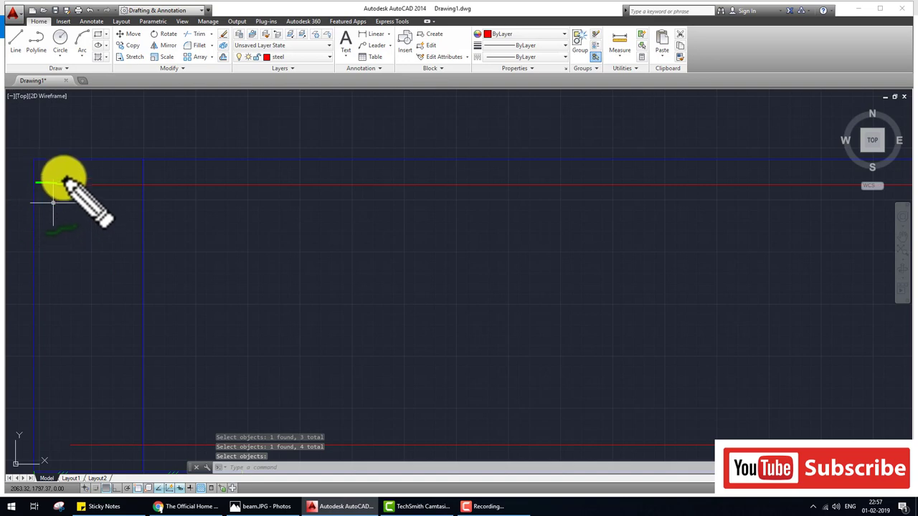
pyautogui.moveTo(63, 185); pyautogui.dragTo(33, 184)
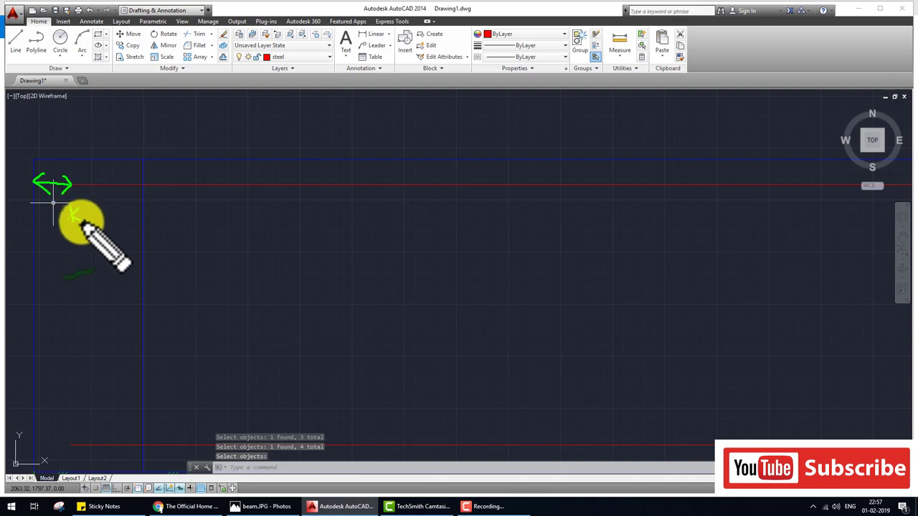
pyautogui.moveTo(71, 215)
pyautogui.mouseDown()
pyautogui.moveTo(140, 216)
pyautogui.moveTo(124, 231)
pyautogui.mouseUp()
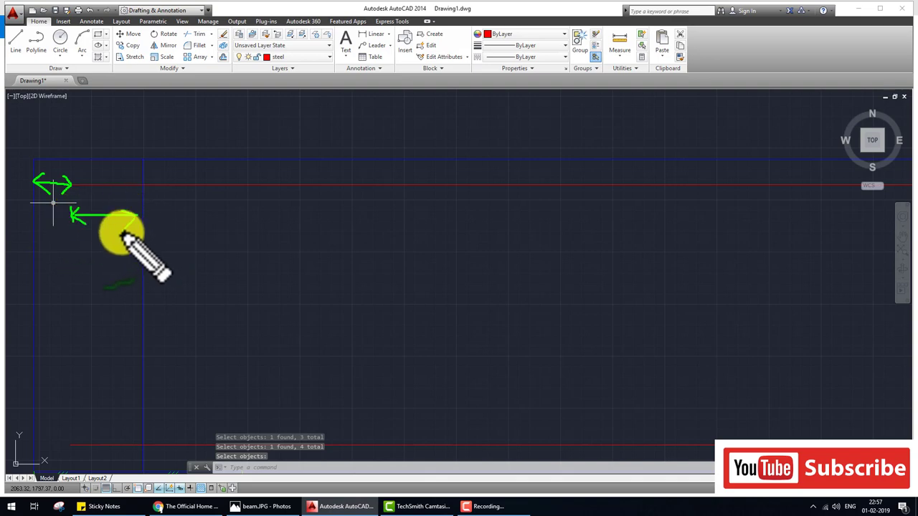
pyautogui.press('Escape')
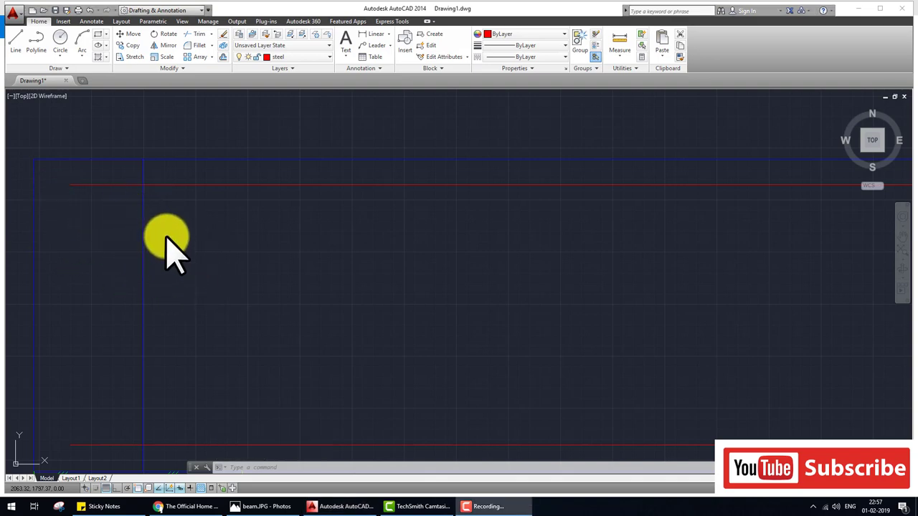
# Trim the short vertical piece at the top corner and the bottom pieces
pyautogui.scroll(-3, 215, 290)
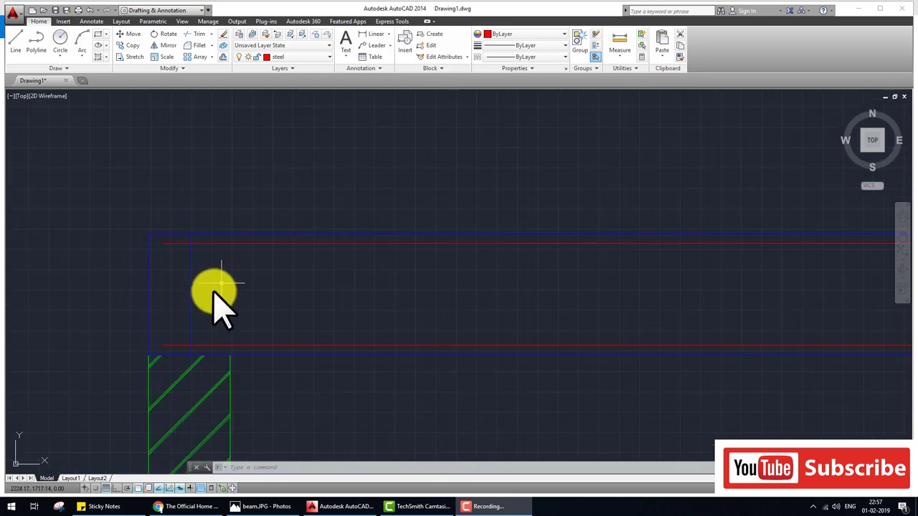
pyautogui.scroll(3, 215, 291)
pyautogui.scroll(-2, 237, 280)
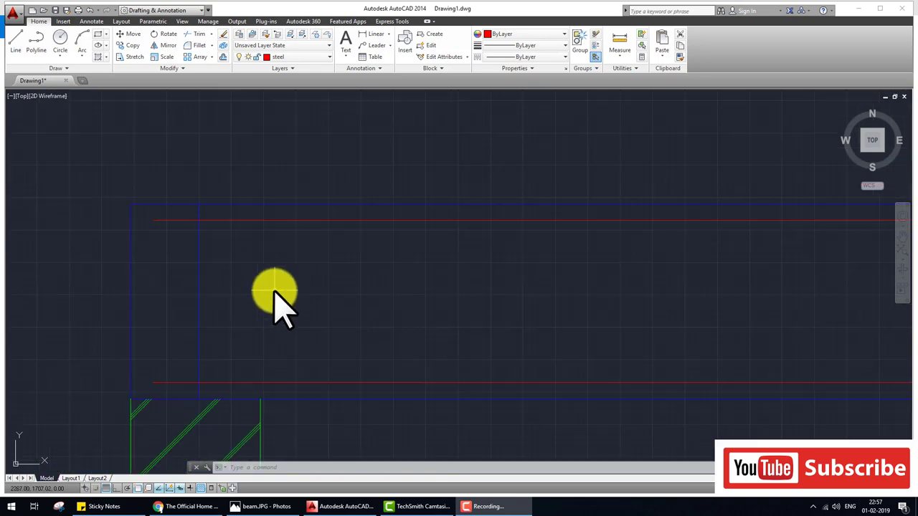
pyautogui.scroll(-2, 272, 291)
pyautogui.press('Escape')
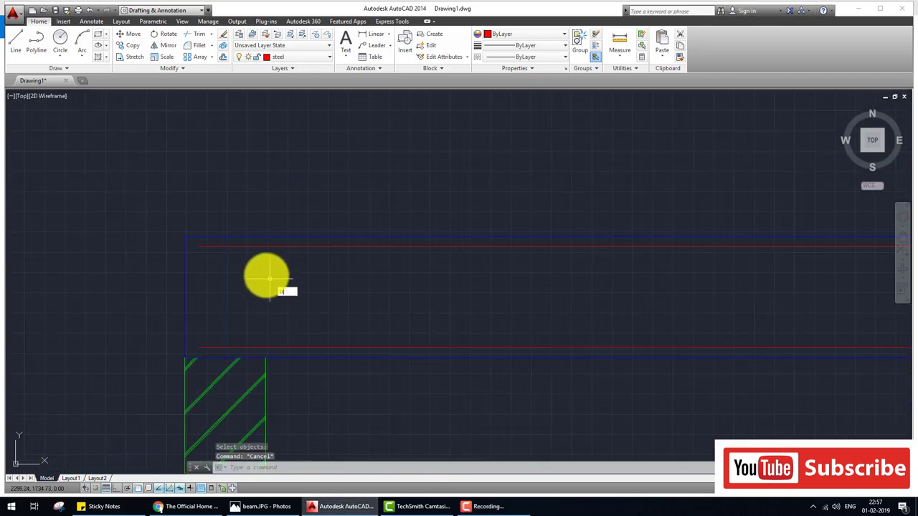
pyautogui.press('Return')
pyautogui.press('Return')
pyautogui.click(228, 242)
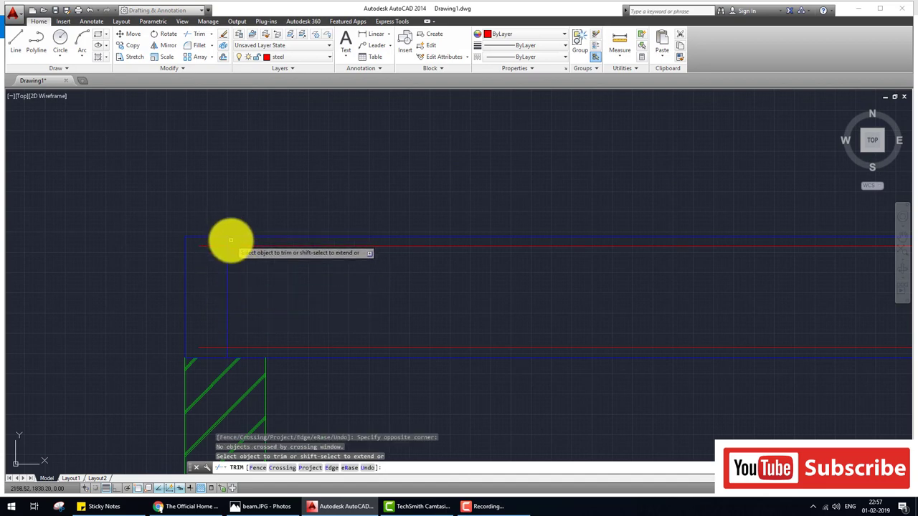
pyautogui.click(224, 243)
pyautogui.click(241, 350)
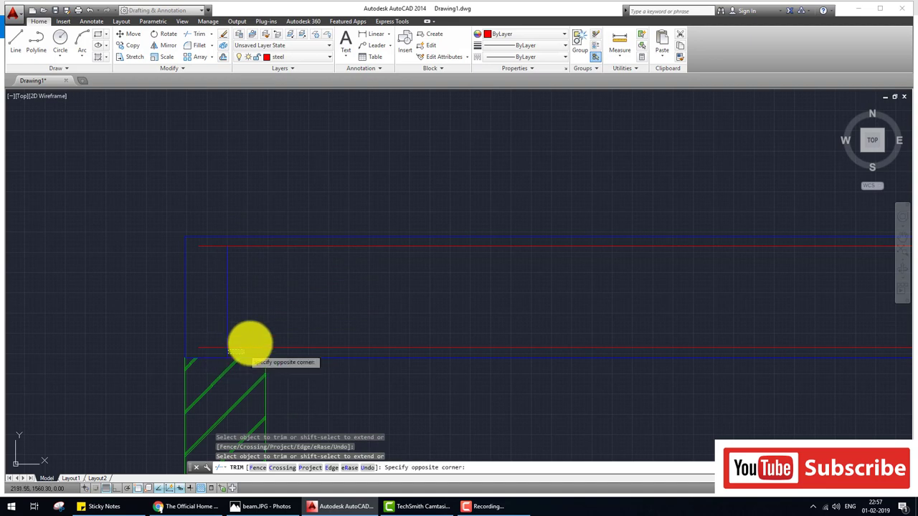
pyautogui.click(226, 351)
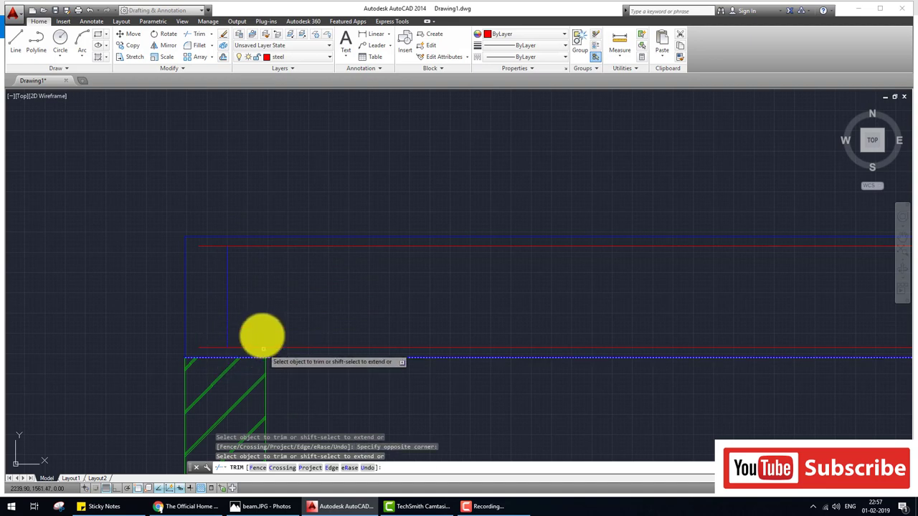
pyautogui.press('Escape')
# Offset the vertical line 200 to the right to create the first stirrup
pyautogui.write('o')
pyautogui.press('Return')
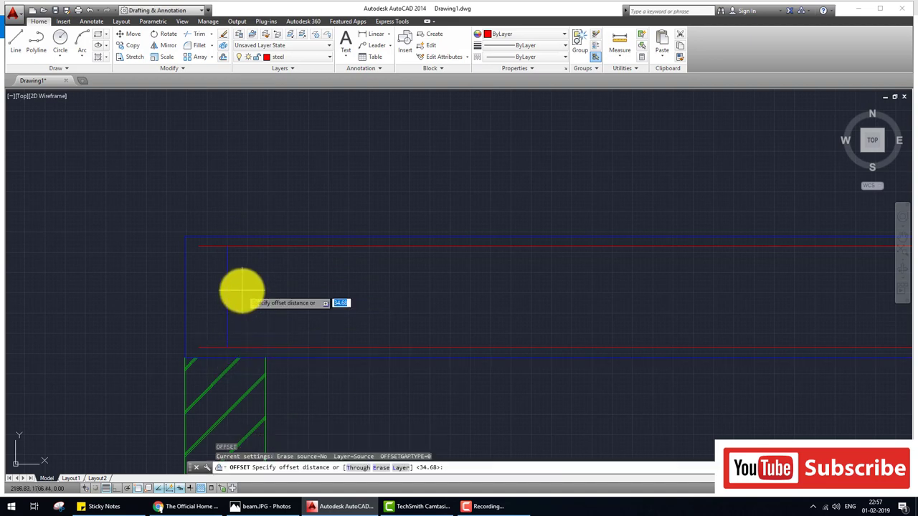
pyautogui.click(226, 290)
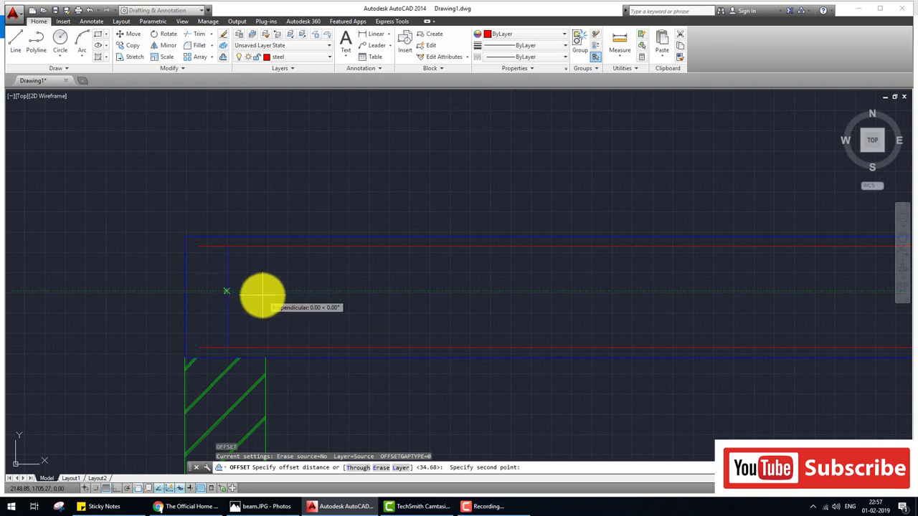
pyautogui.write('20')
pyautogui.press('Return')
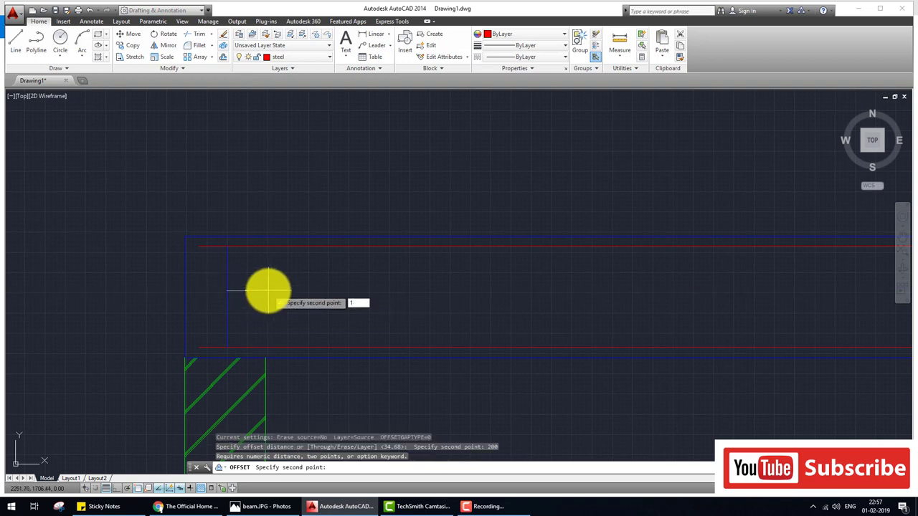
pyautogui.write('200')
pyautogui.press('Return')
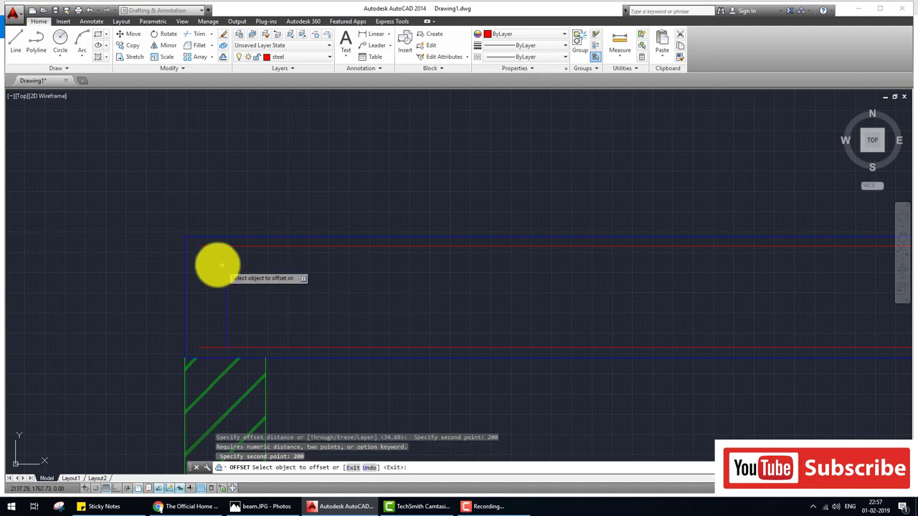
pyautogui.click(227, 280)
pyautogui.click(266, 276)
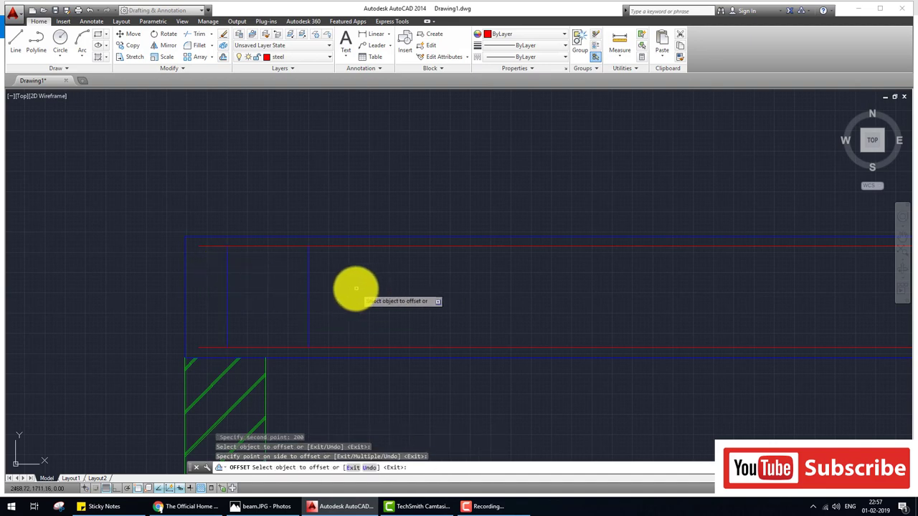
pyautogui.moveTo(352, 291); pyautogui.dragTo(251, 283, button='middle')
# Add more stirrup lines every 200 along the beam using the Multiple option
pyautogui.click(205, 287)
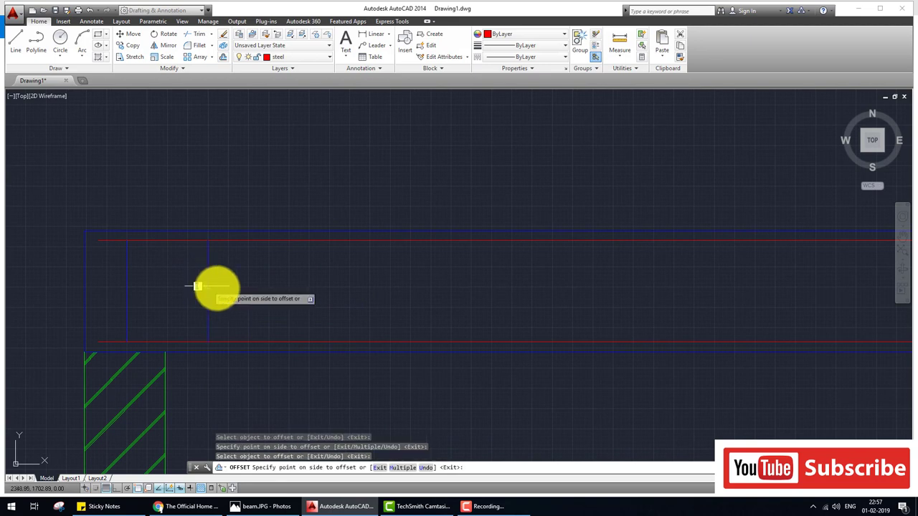
pyautogui.click(404, 468)
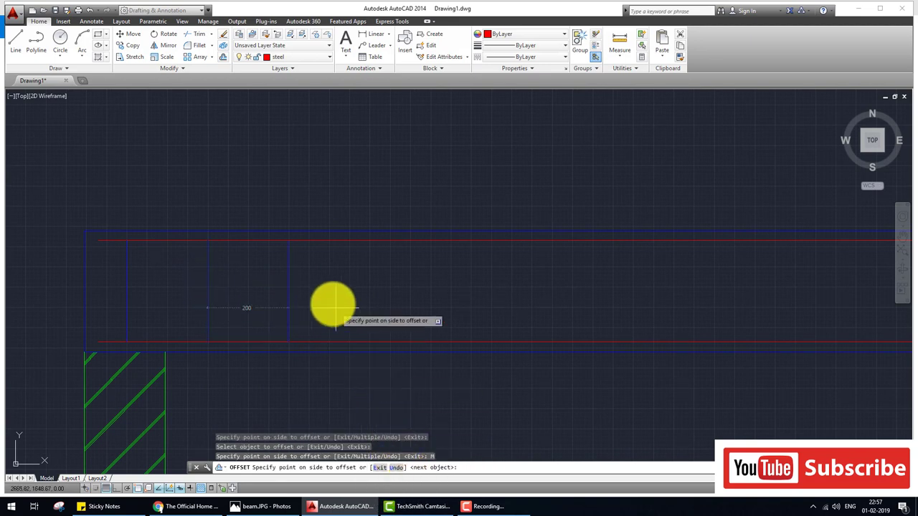
pyautogui.click(380, 304)
pyautogui.click(488, 302)
pyautogui.click(569, 302)
pyautogui.click(610, 298)
pyautogui.moveTo(493, 297); pyautogui.dragTo(440, 287, button='middle')
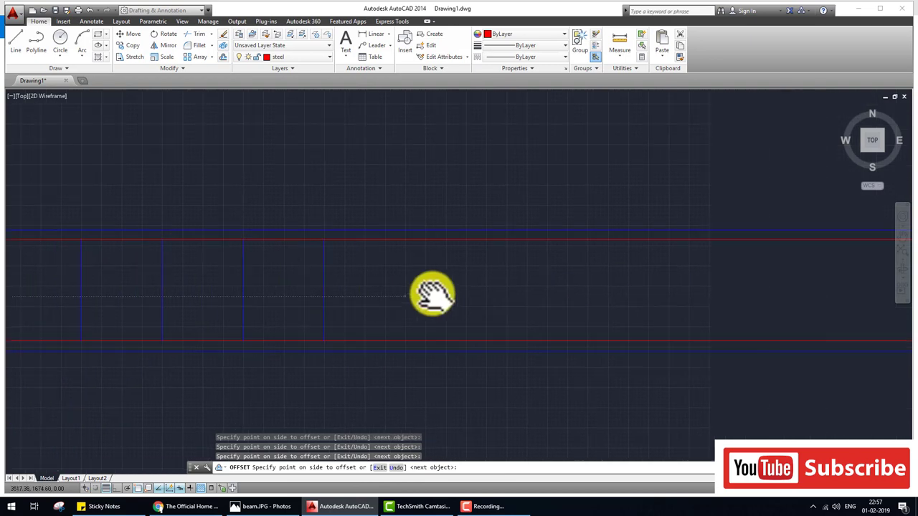
pyautogui.click(649, 288)
pyautogui.moveTo(670, 289); pyautogui.dragTo(651, 281, button='middle')
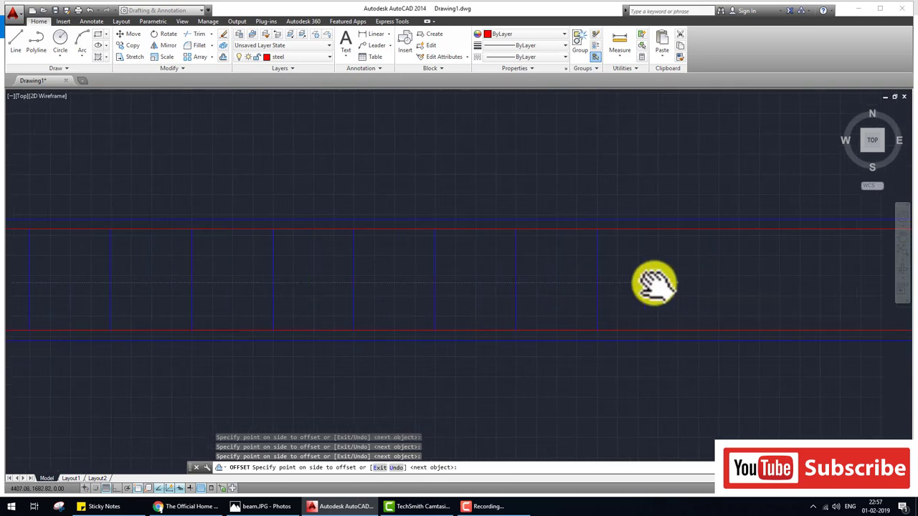
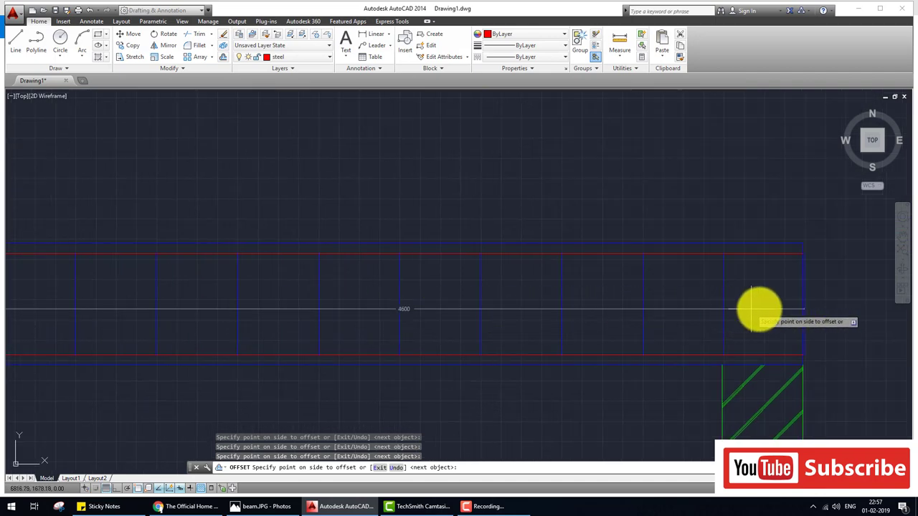
# Cancel the pending offset and use MATCHPROP to copy a red bar's properties onto the vertical stirrups
pyautogui.scroll(2, 827, 311)
pyautogui.scroll(2, 826, 311)
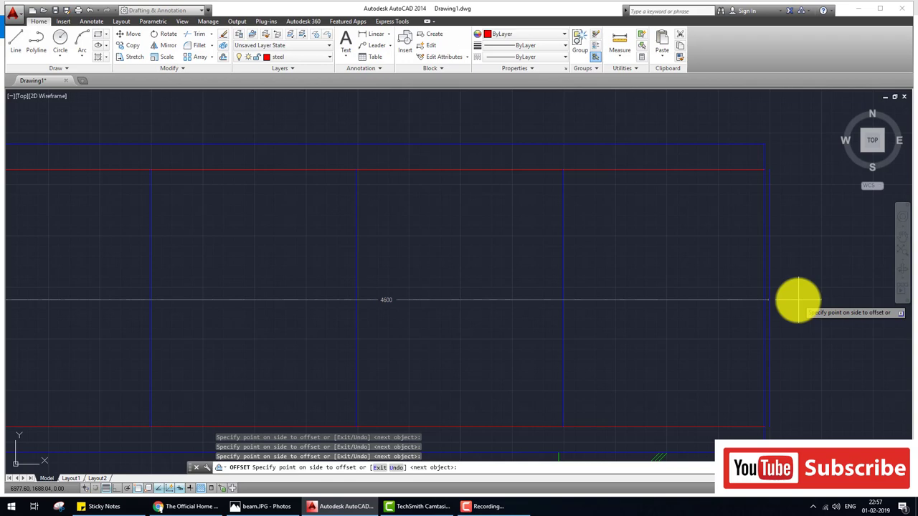
pyautogui.press('Escape')
pyautogui.scroll(-2, 746, 312)
pyautogui.scroll(-5, 703, 326)
pyautogui.scroll(-3, 697, 327)
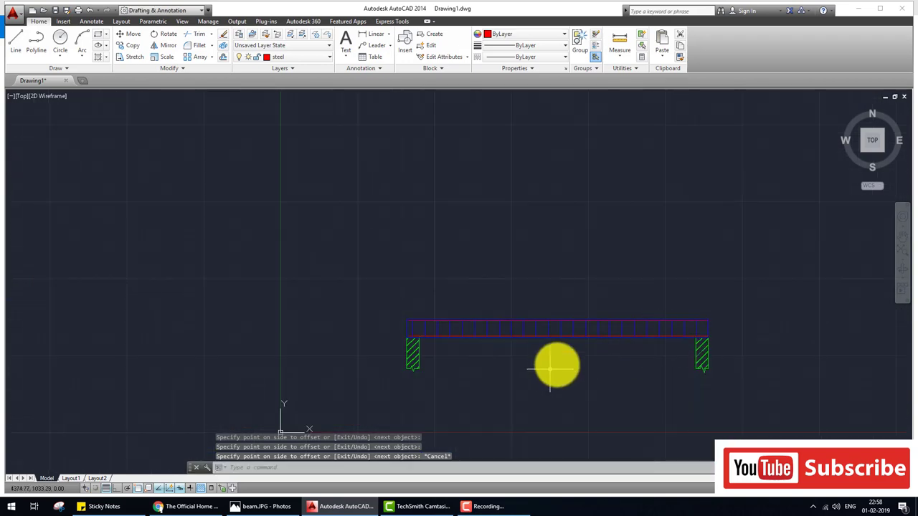
pyautogui.scroll(2, 550, 369)
pyautogui.scroll(5, 581, 350)
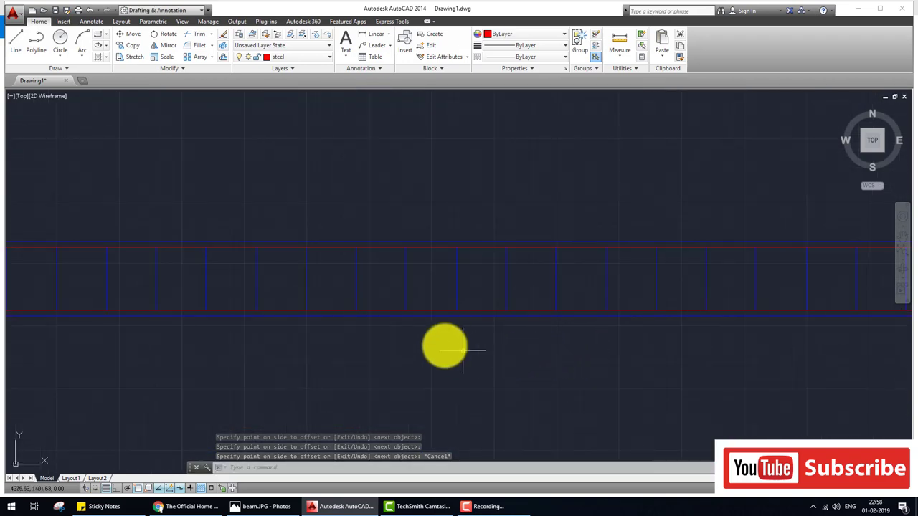
pyautogui.write('ma')
pyautogui.press('Return')
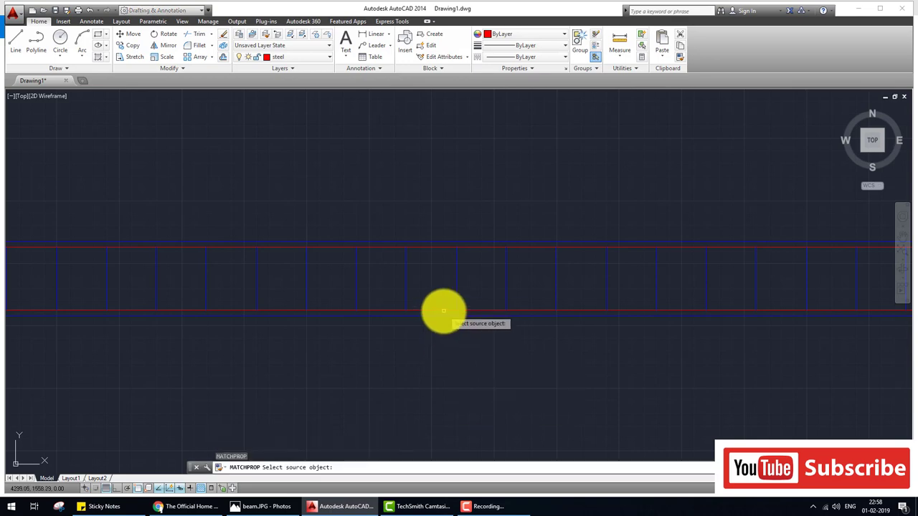
pyautogui.click(445, 311)
pyautogui.scroll(-4, 445, 311)
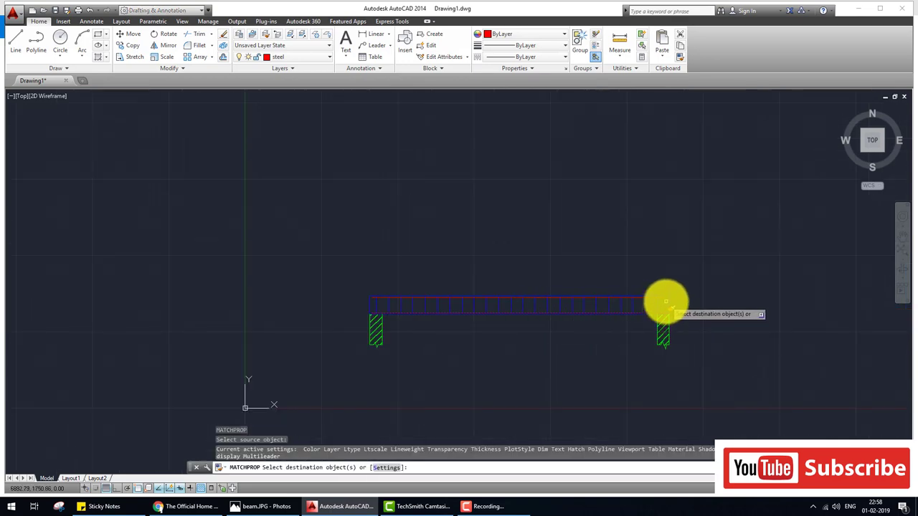
pyautogui.click(666, 308)
pyautogui.click(375, 307)
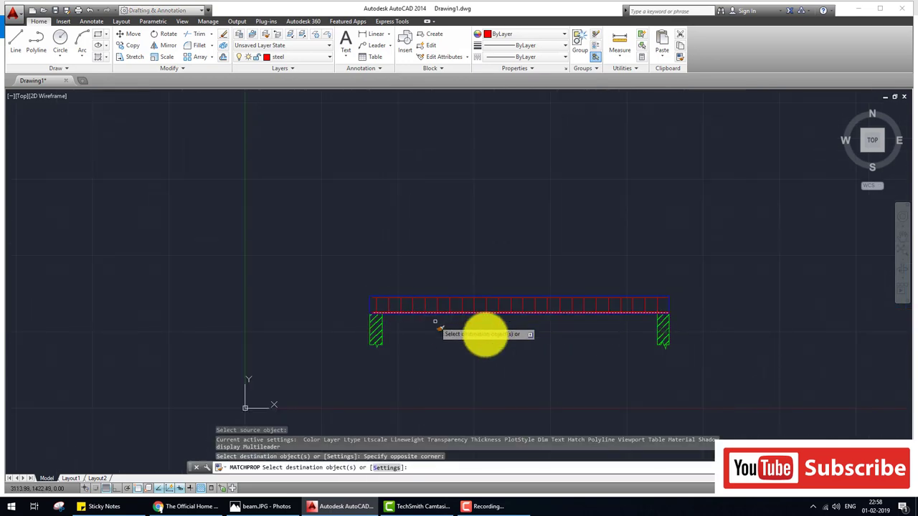
pyautogui.press('Escape')
# Pan and zoom to bring the beam's right end into view
pyautogui.moveTo(588, 318); pyautogui.dragTo(487, 326, button='middle')
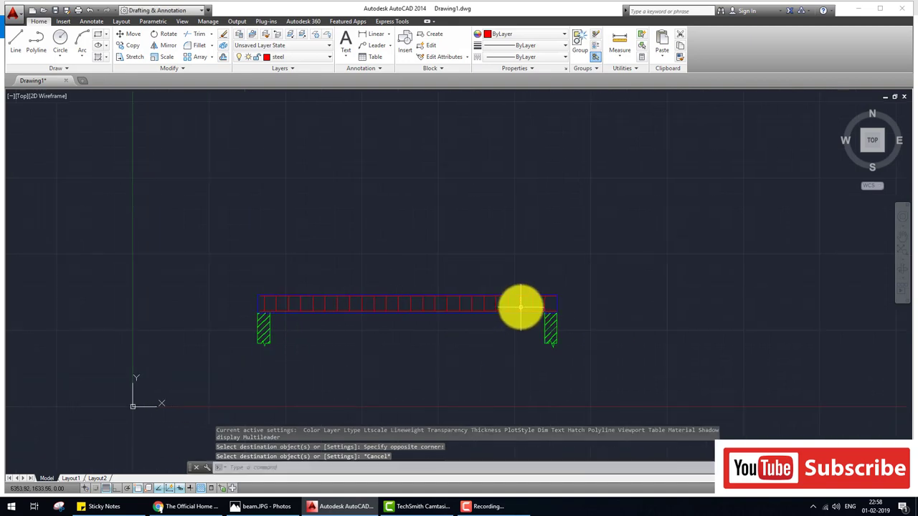
pyautogui.scroll(5, 588, 315)
pyautogui.scroll(1, 632, 308)
pyautogui.moveTo(631, 308); pyautogui.dragTo(547, 306, button='middle')
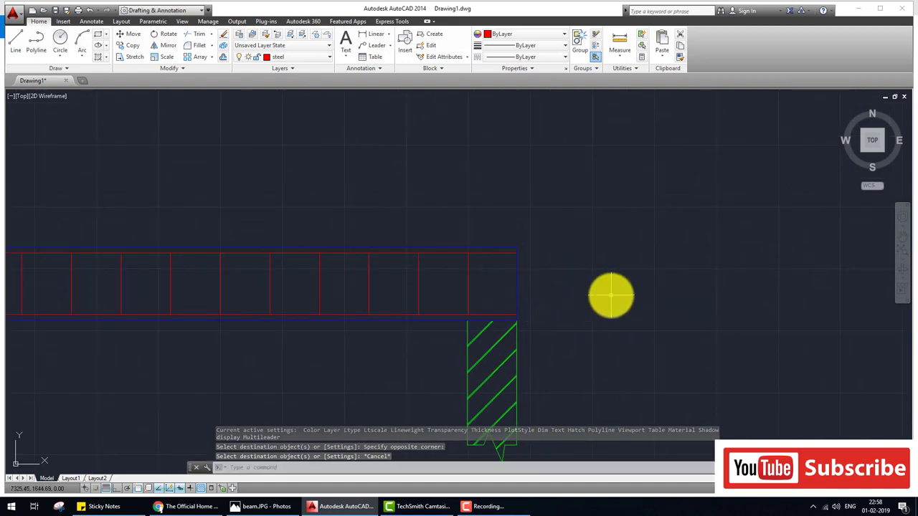
# Offset the vertical end line 100 units into the beam as a temporary guide
pyautogui.write('o')
pyautogui.press('Return')
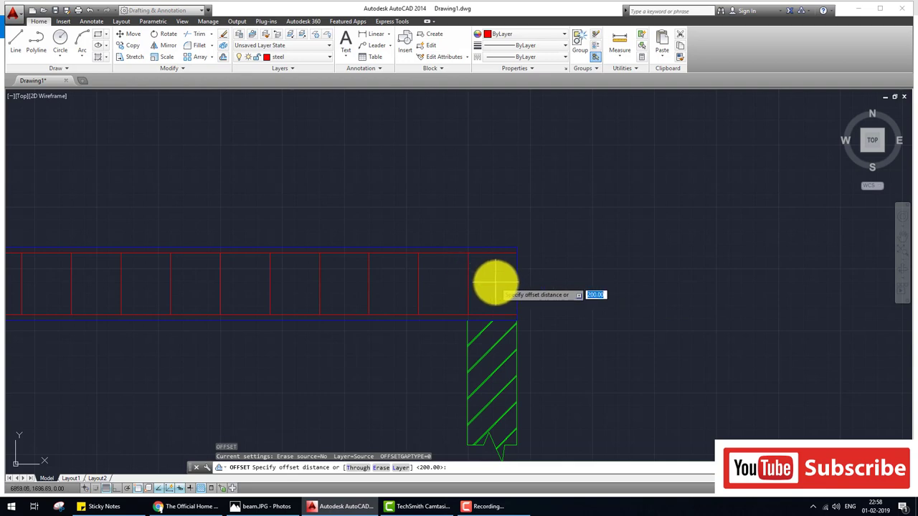
pyautogui.press('Escape')
pyautogui.press('Escape')
pyautogui.press('Escape')
pyautogui.write('o')
pyautogui.press('Return')
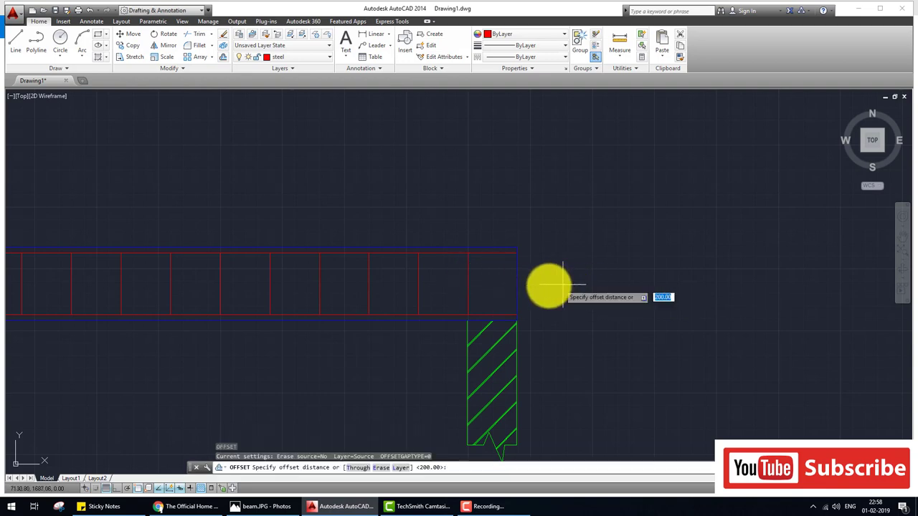
pyautogui.click(468, 278)
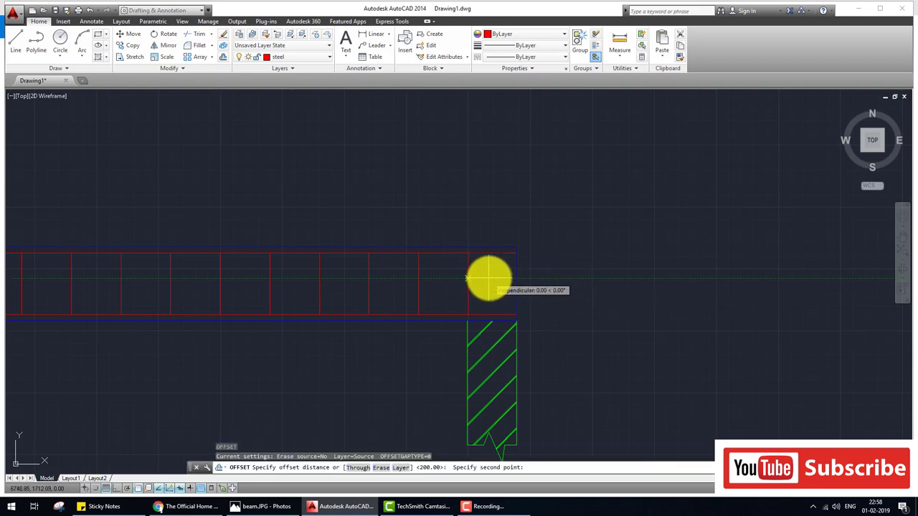
pyautogui.write('10')
pyautogui.press('Return')
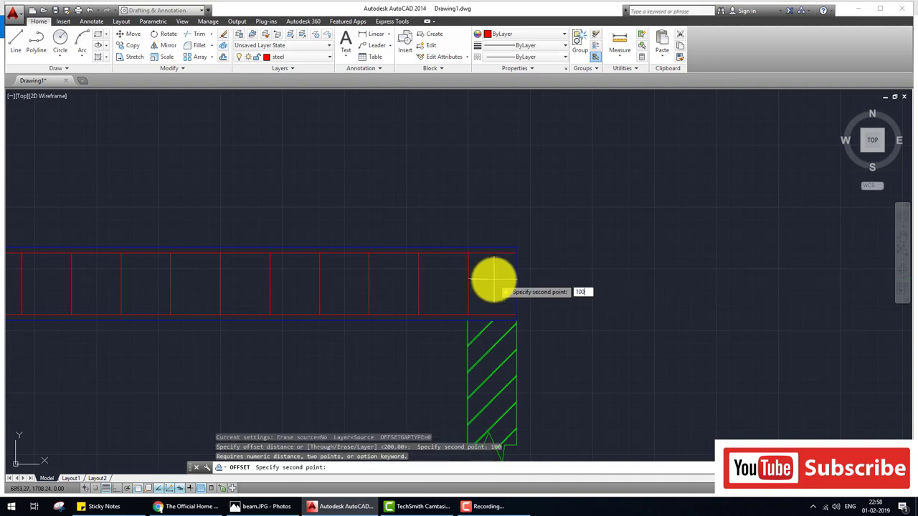
pyautogui.press('Return')
pyautogui.click(468, 279)
pyautogui.click(501, 286)
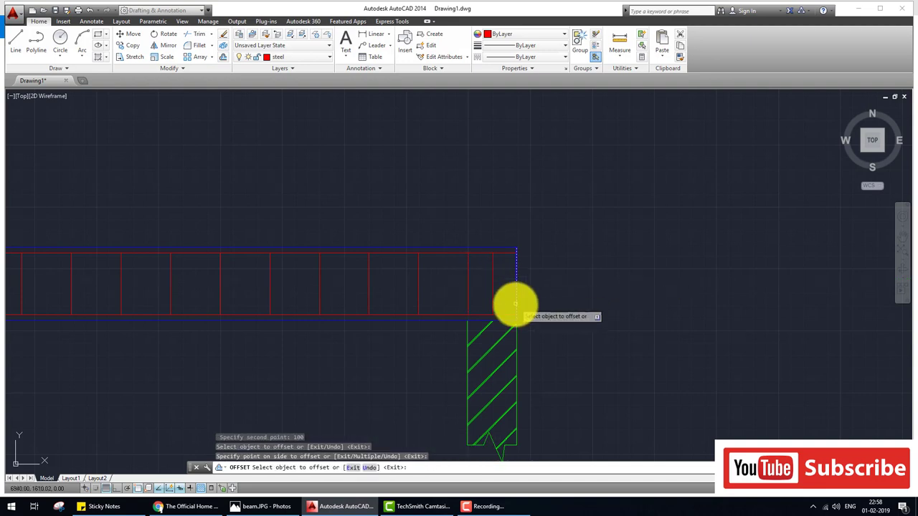
pyautogui.press('Escape')
# Offset the beam's right end line 50 units inward
pyautogui.scroll(1, 531, 283)
pyautogui.scroll(1, 517, 269)
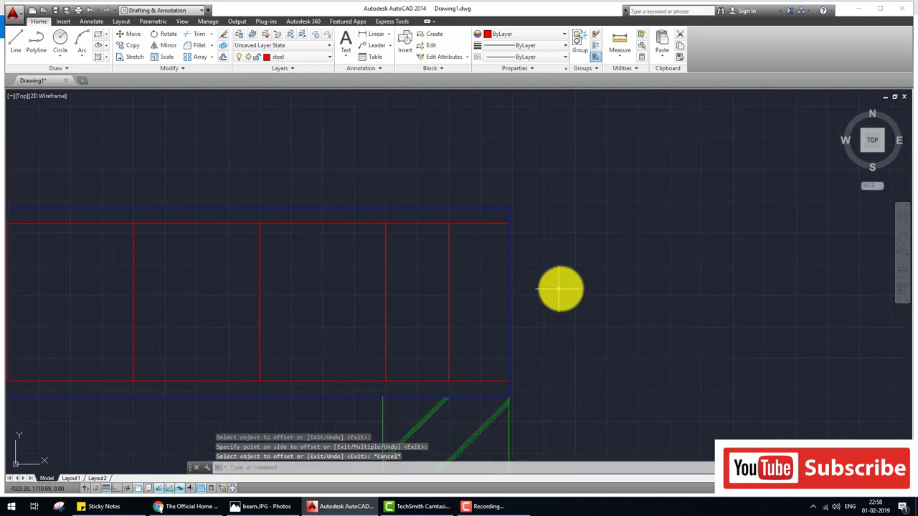
pyautogui.press('Return')
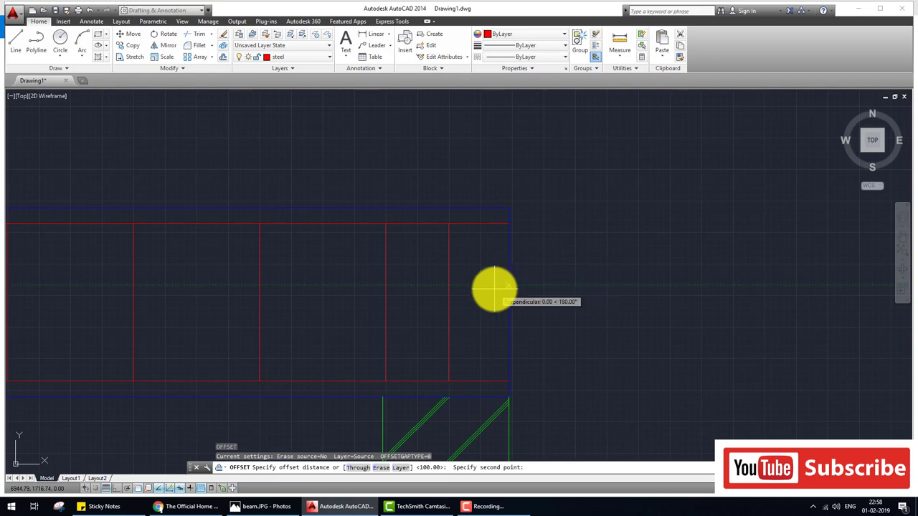
pyautogui.write('50')
pyautogui.press('Return')
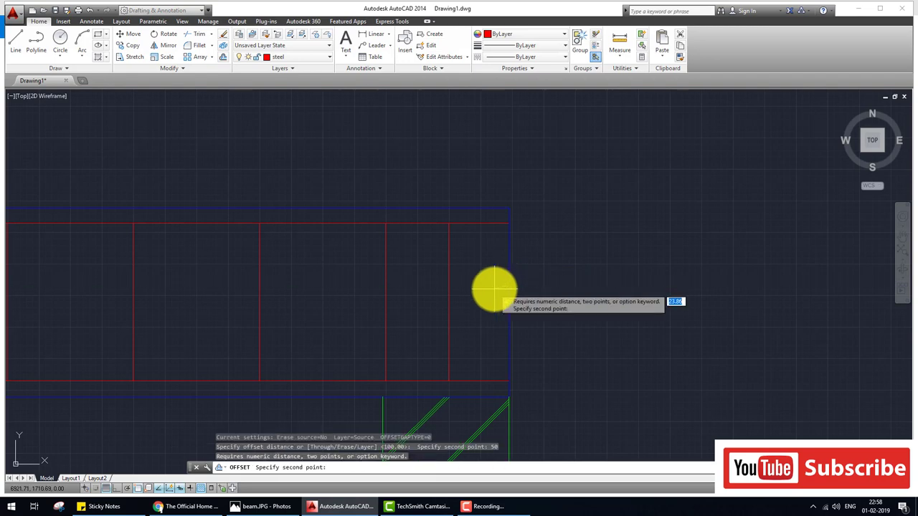
pyautogui.write('50')
pyautogui.press('Return')
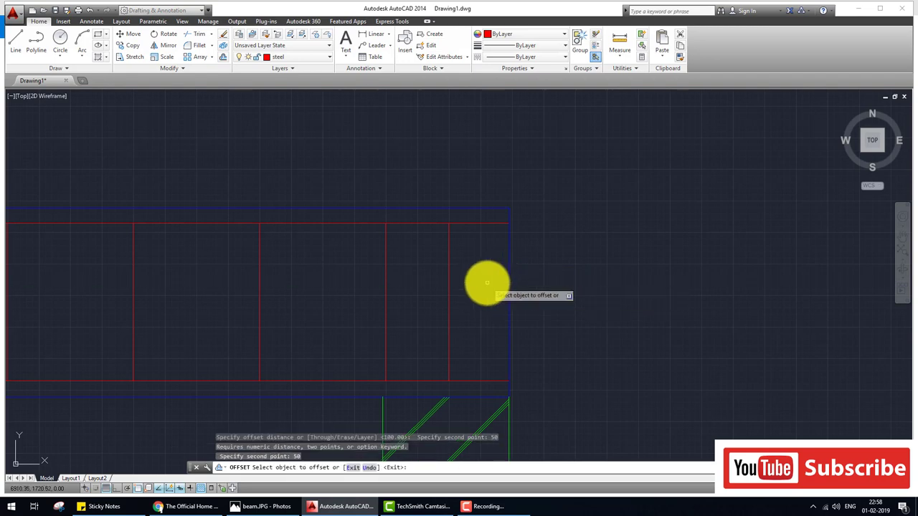
pyautogui.click(507, 279)
pyautogui.click(506, 286)
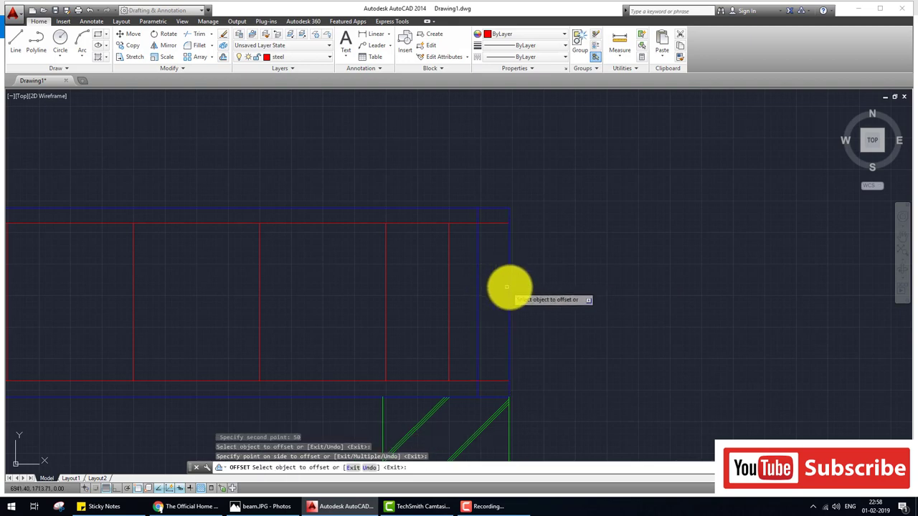
pyautogui.press('Escape')
# Trim the top and bottom red bars back to the new 50-unit line
pyautogui.write('tr')
pyautogui.press('Return')
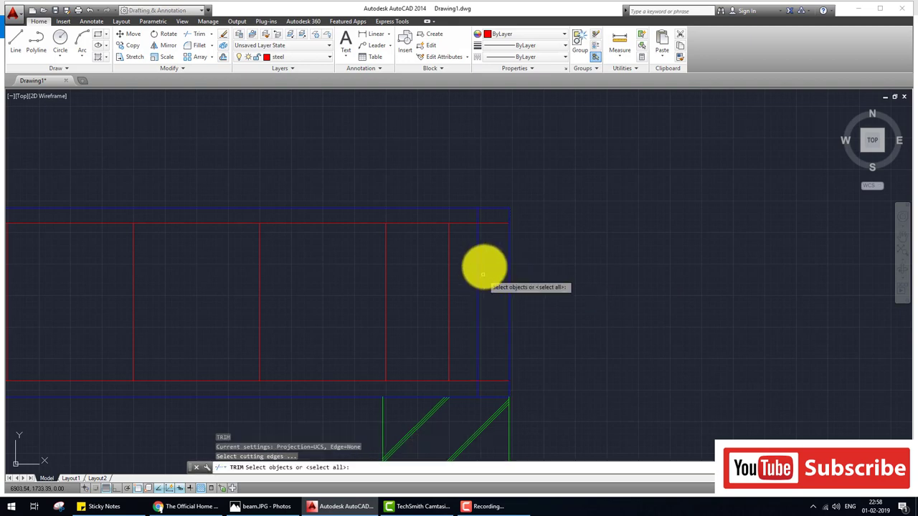
pyautogui.press('Return')
pyautogui.click(492, 224)
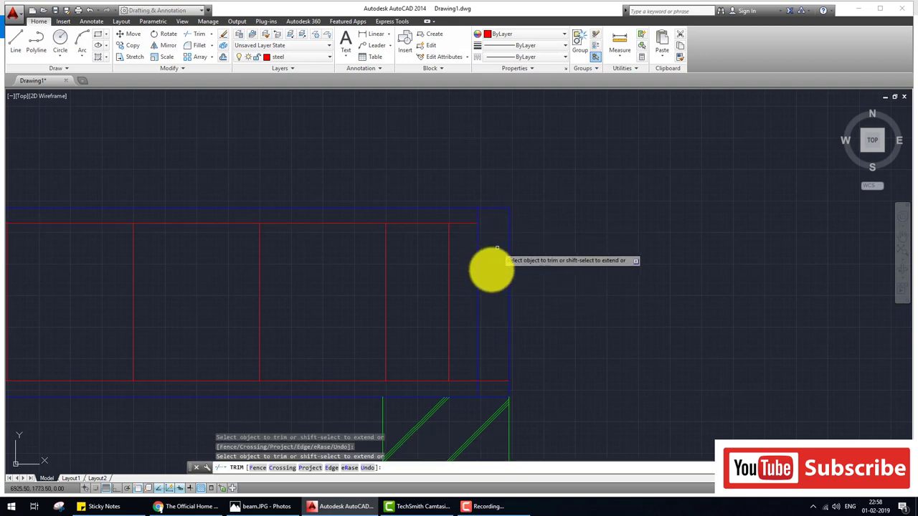
pyautogui.click(492, 381)
pyautogui.press('Escape')
# Erase the temporary vertical guide line and recentre the whole beam
pyautogui.click(477, 357)
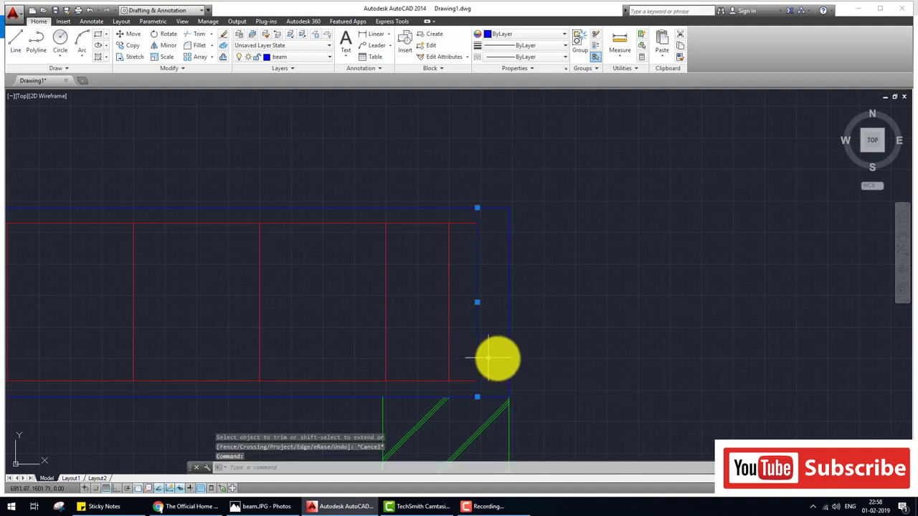
pyautogui.press('Delete')
pyautogui.scroll(-4, 625, 330)
pyautogui.scroll(-1, 469, 378)
pyautogui.moveTo(309, 395); pyautogui.dragTo(322, 356, button='middle')
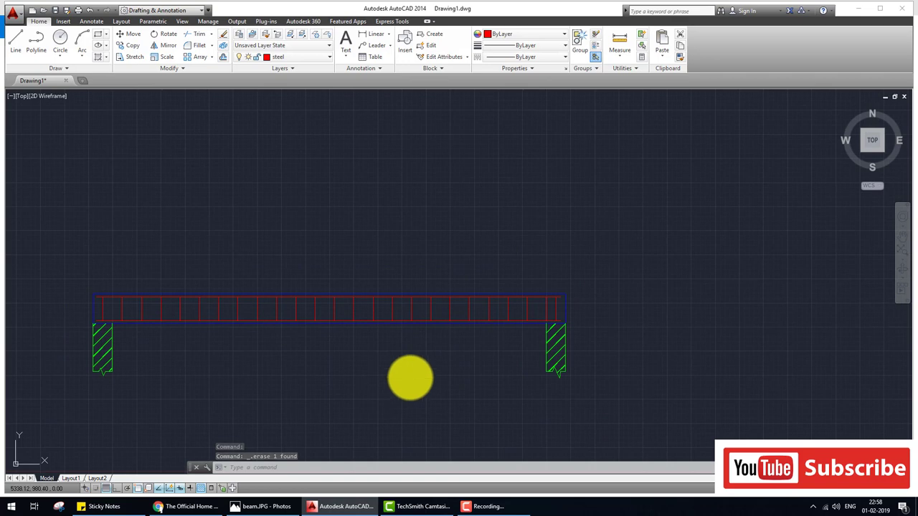
# Study the beam.JPG reference's bent-up bars and end dimension, then clear the ink and return to AutoCAD
pyautogui.click(262, 507)
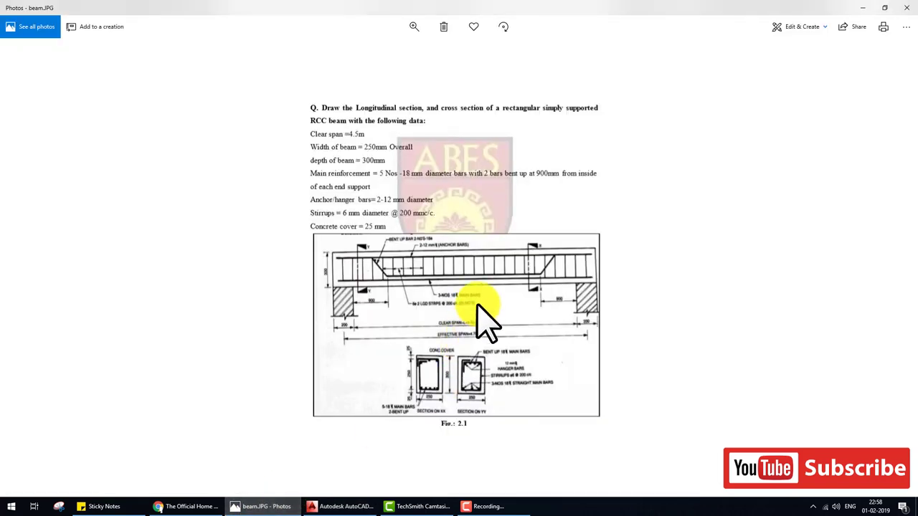
pyautogui.moveTo(527, 363); pyautogui.dragTo(559, 358)
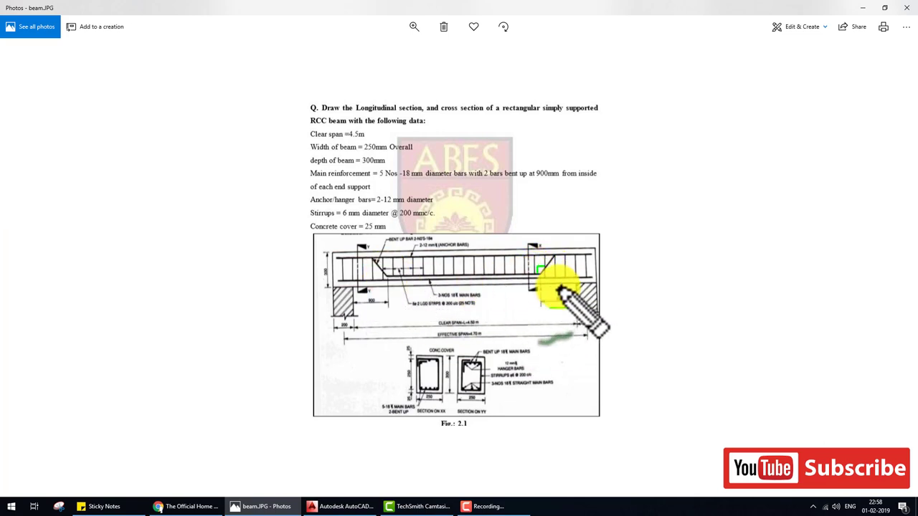
pyautogui.moveTo(576, 272); pyautogui.dragTo(538, 265)
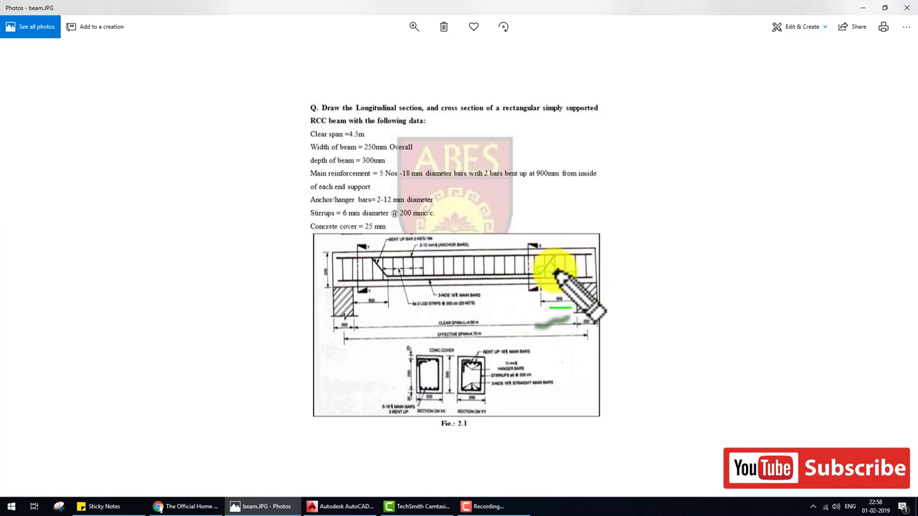
pyautogui.moveTo(365, 274); pyautogui.dragTo(398, 273)
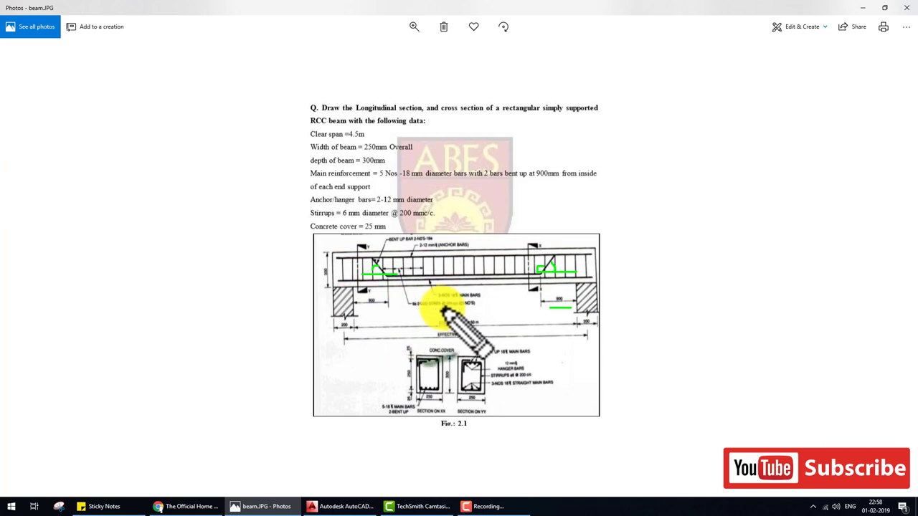
pyautogui.moveTo(358, 298); pyautogui.dragTo(380, 291)
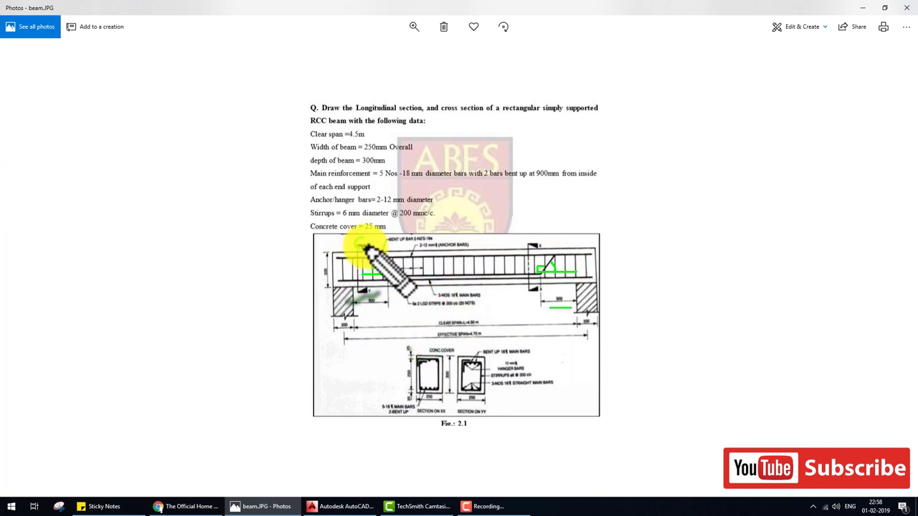
pyautogui.press('Escape')
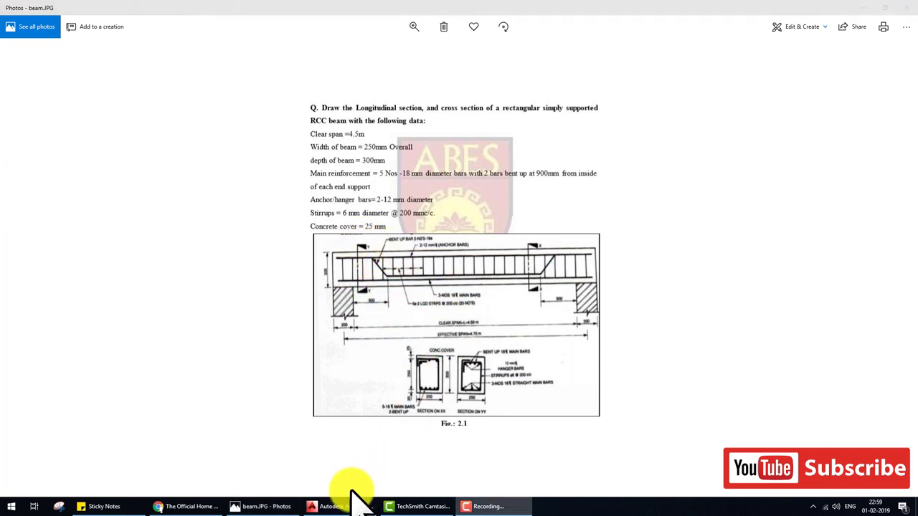
pyautogui.click(344, 506)
# Offset the bottom red bar line 20 units inward and view the whole beam
pyautogui.scroll(2, 361, 325)
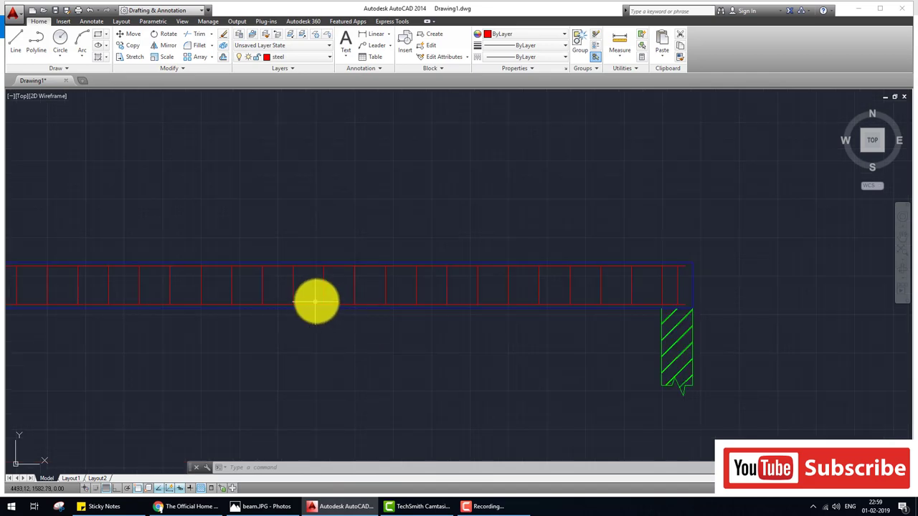
pyautogui.scroll(2, 314, 302)
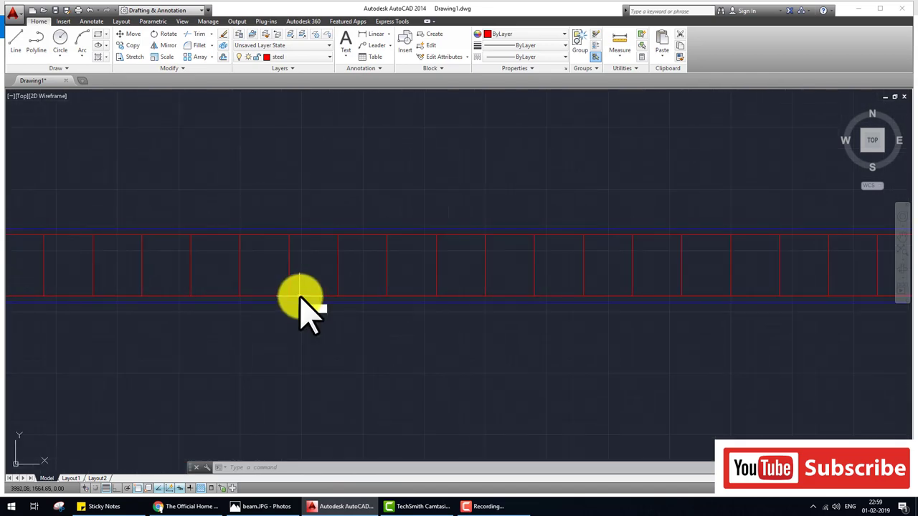
pyautogui.write('o')
pyautogui.press('Return')
pyautogui.click(323, 295)
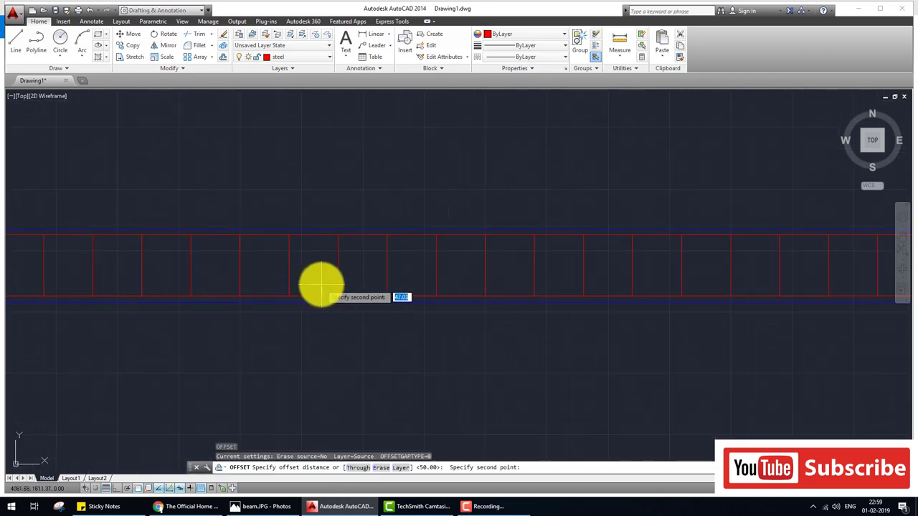
pyautogui.press('Return')
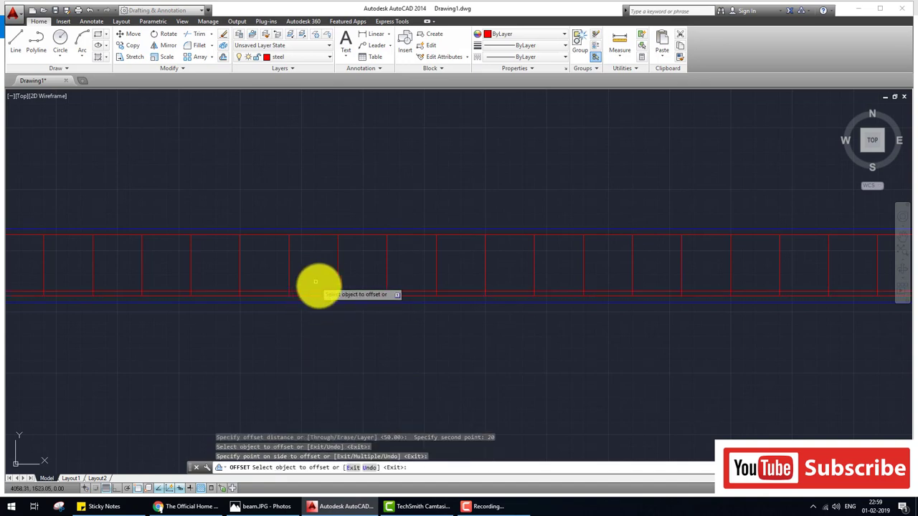
pyautogui.scroll(-3, 358, 298)
pyautogui.scroll(-2, 445, 327)
pyautogui.press('Escape')
pyautogui.moveTo(480, 343); pyautogui.dragTo(318, 351, button='middle')
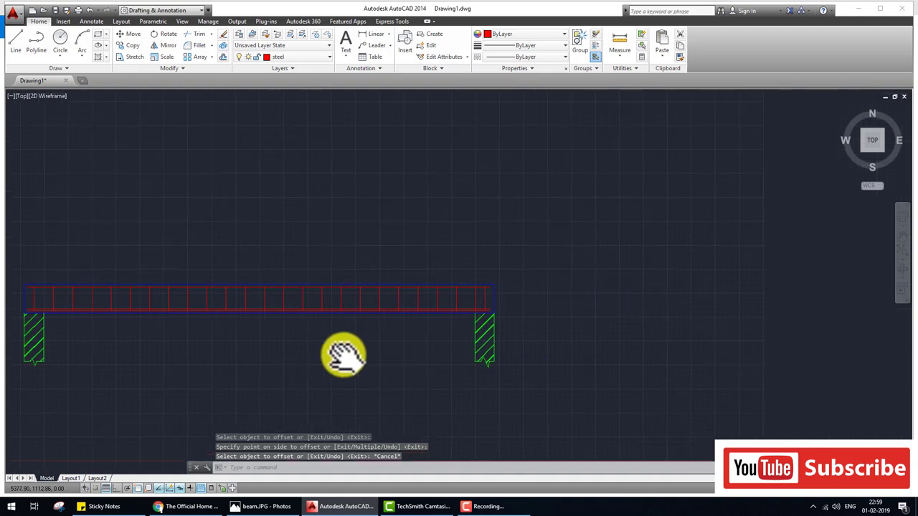
pyautogui.write('l')
pyautogui.press('Return')
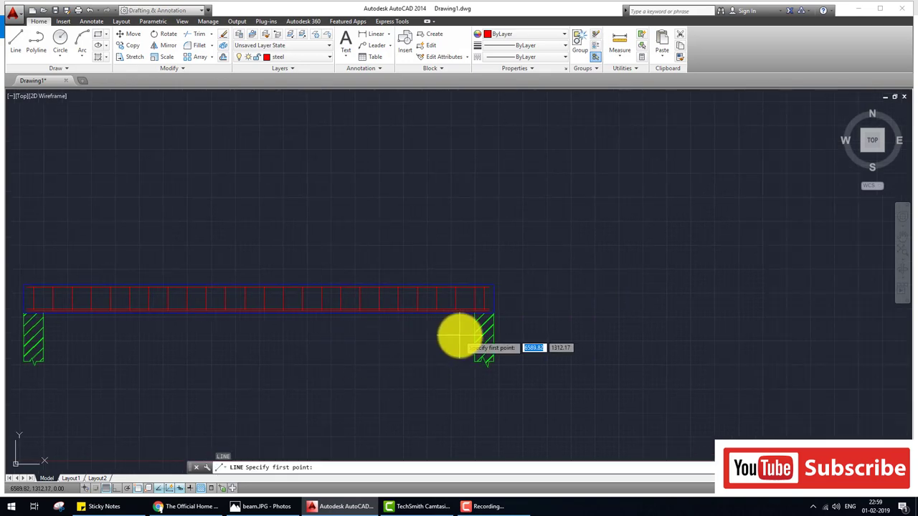
pyautogui.click(474, 337)
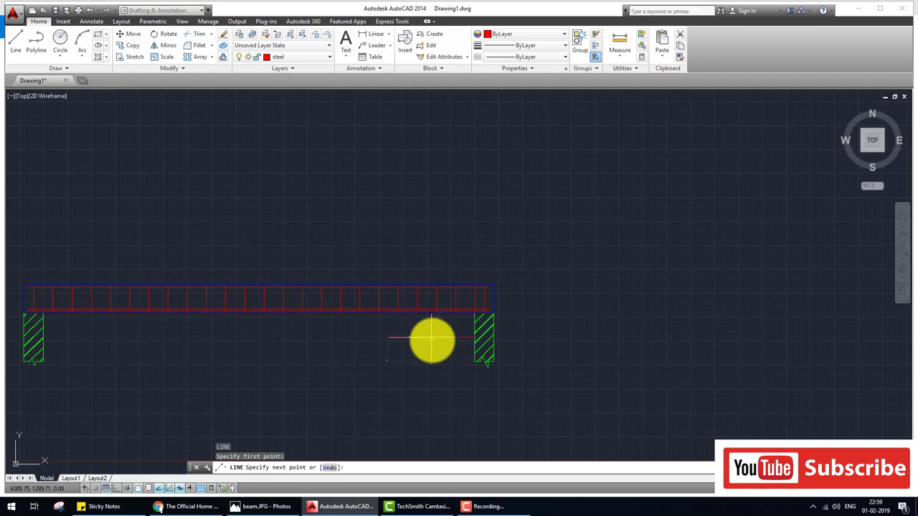
pyautogui.click(388, 214)
pyautogui.press('Return')
pyautogui.press('Return')
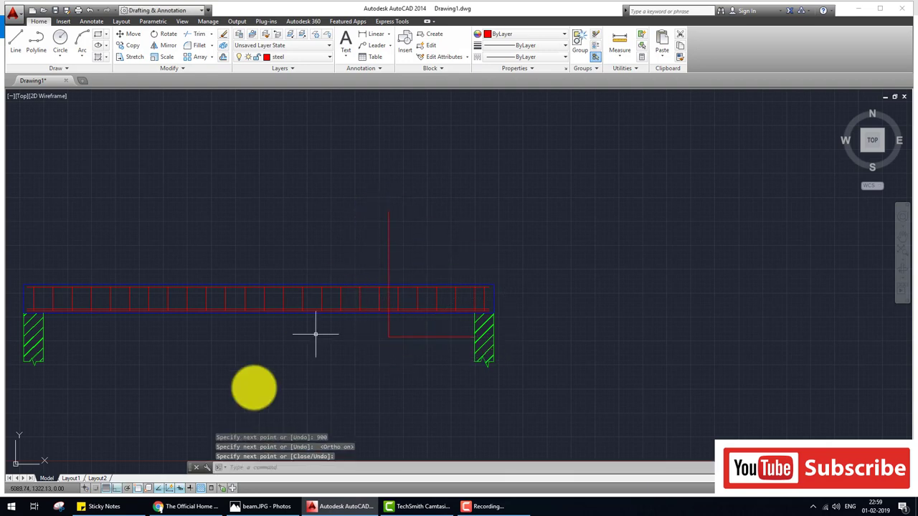
pyautogui.moveTo(77, 358); pyautogui.dragTo(215, 355, button='middle')
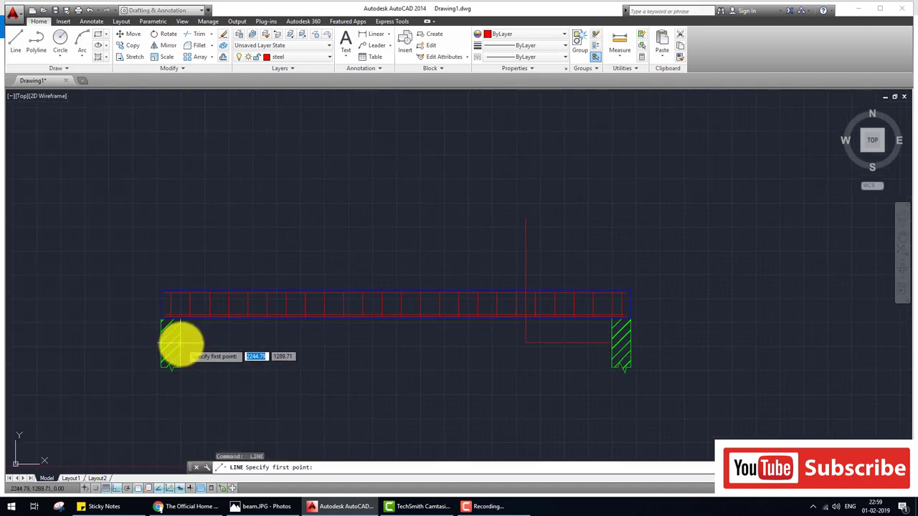
pyautogui.click(182, 345)
pyautogui.write('900')
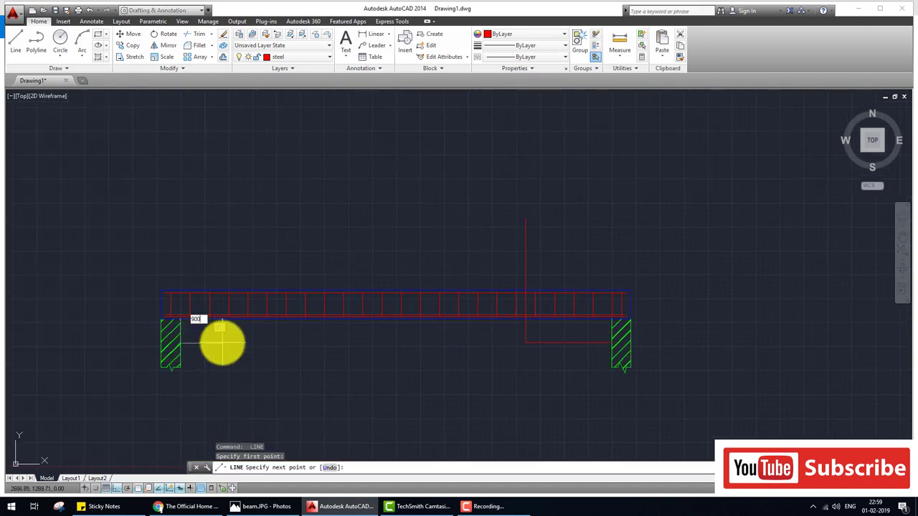
pyautogui.press('Return')
pyautogui.click(266, 208)
pyautogui.press('Return')
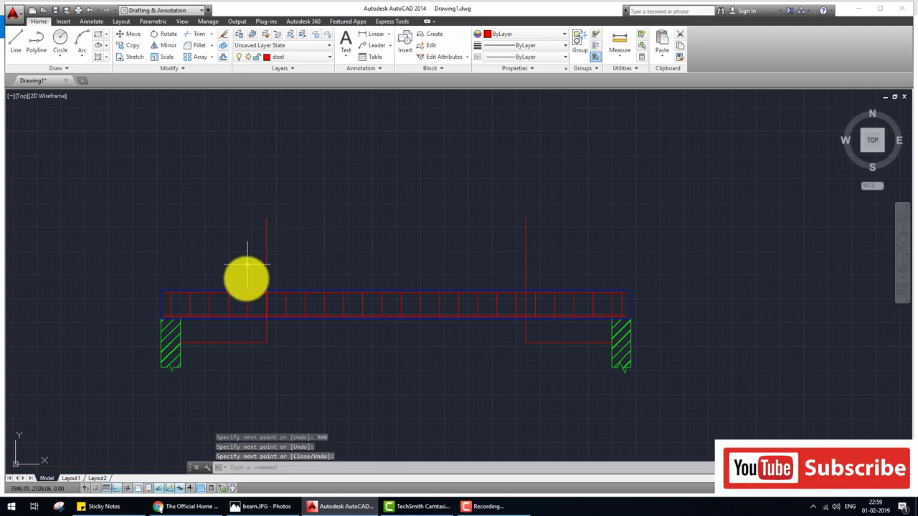
pyautogui.scroll(4, 247, 314)
pyautogui.write('tr')
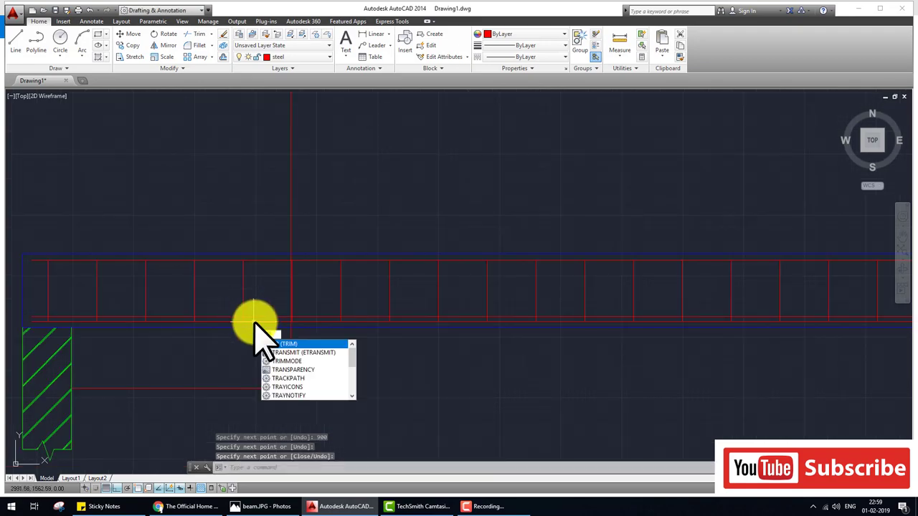
pyautogui.press('Return')
pyautogui.press('Return')
pyautogui.scroll(-4, 749, 300)
pyautogui.moveTo(748, 300); pyautogui.dragTo(447, 352, button='middle')
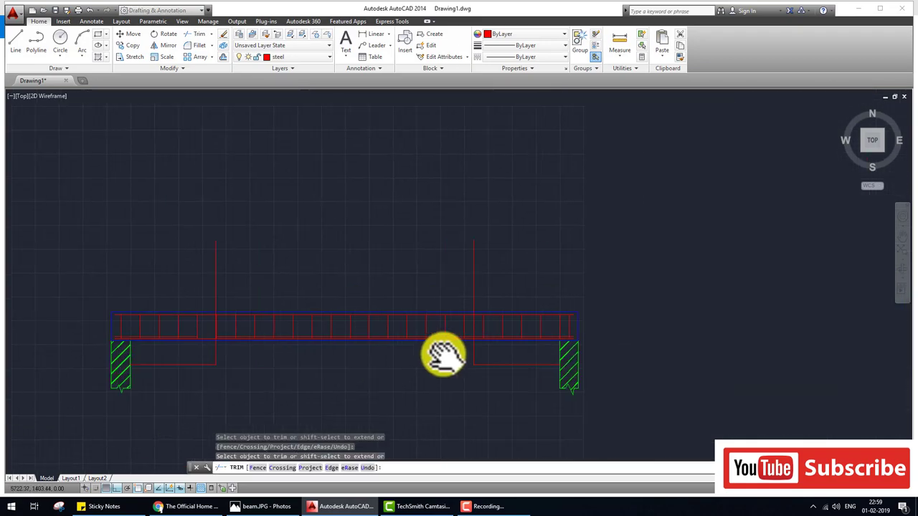
pyautogui.scroll(4, 453, 338)
pyautogui.scroll(-5, 443, 325)
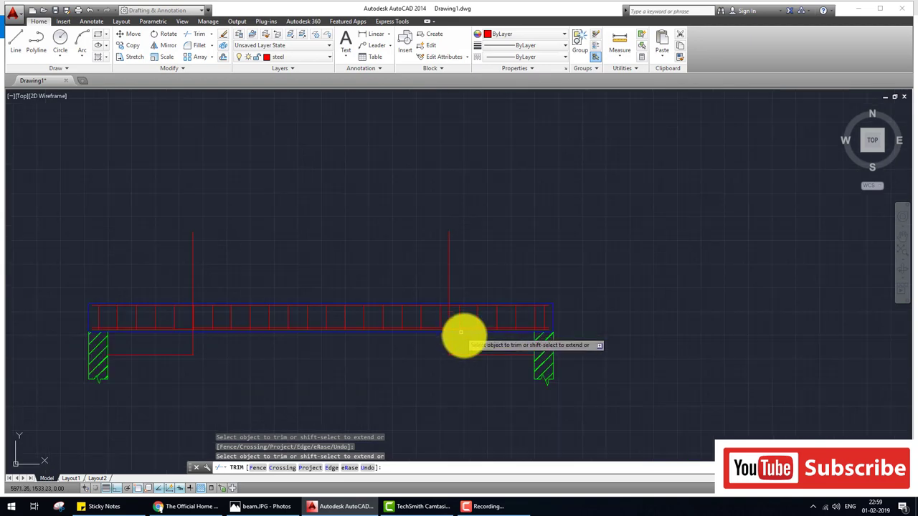
pyautogui.press('Escape')
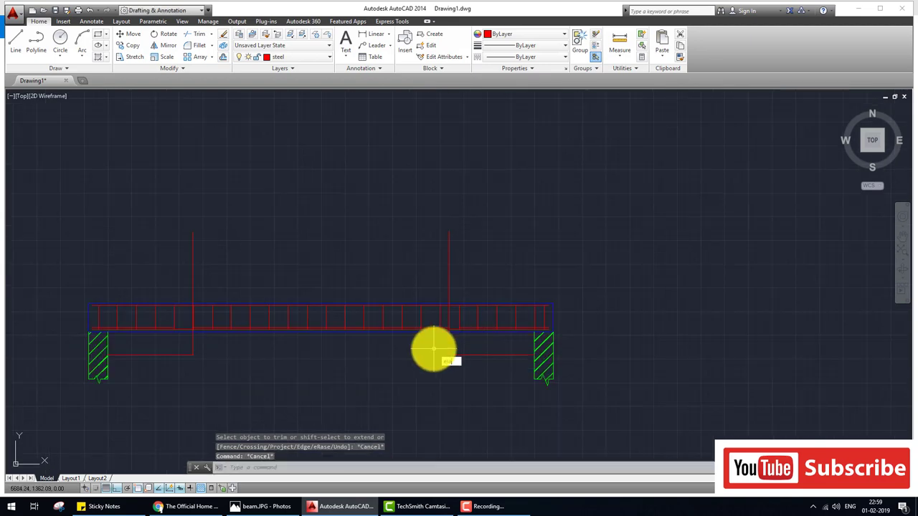
pyautogui.press('Return')
pyautogui.click(448, 277)
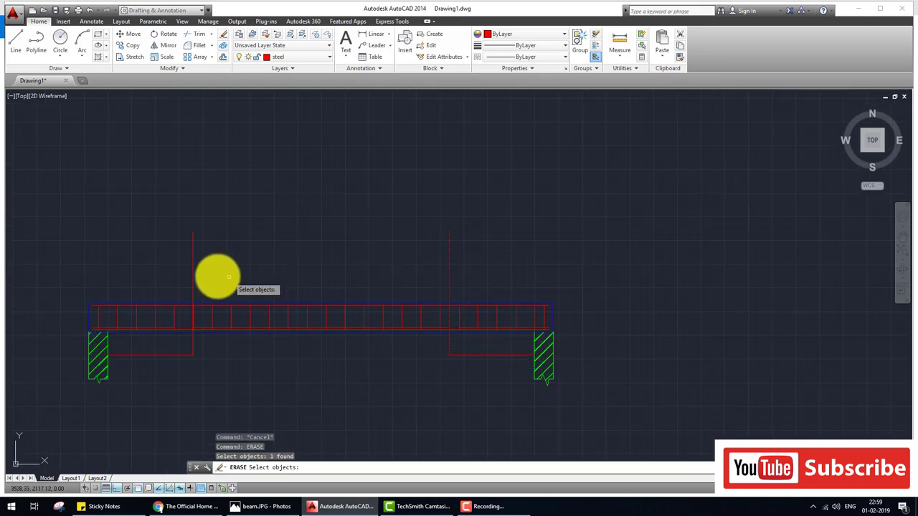
pyautogui.click(192, 276)
pyautogui.click(165, 354)
pyautogui.click(493, 353)
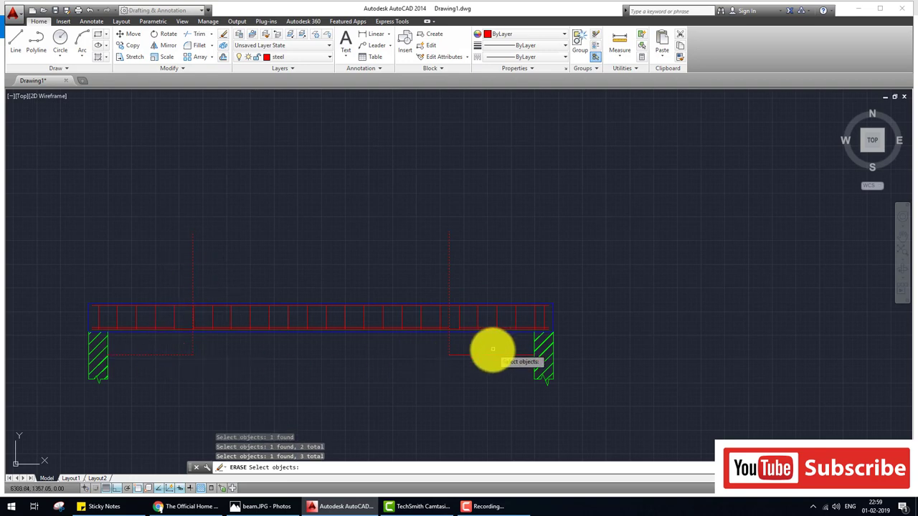
pyautogui.scroll(5, 495, 354)
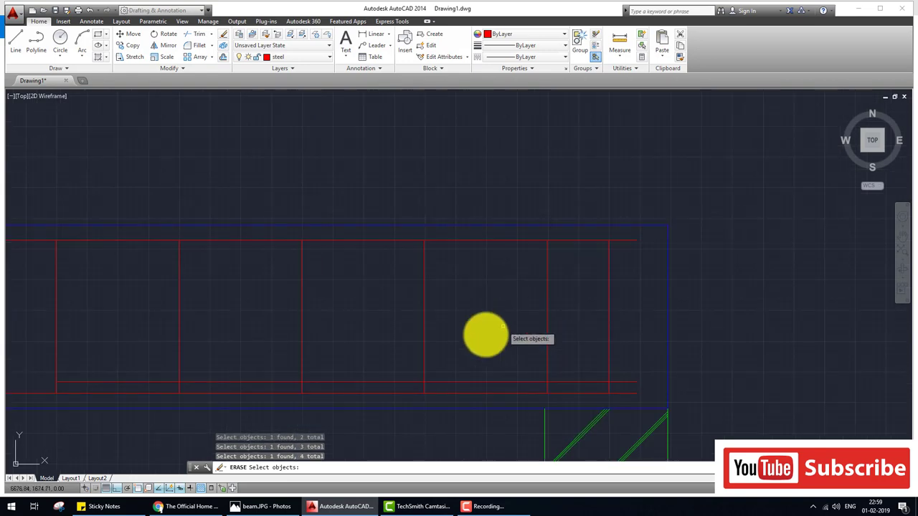
pyautogui.click(467, 381)
pyautogui.scroll(-4, 461, 368)
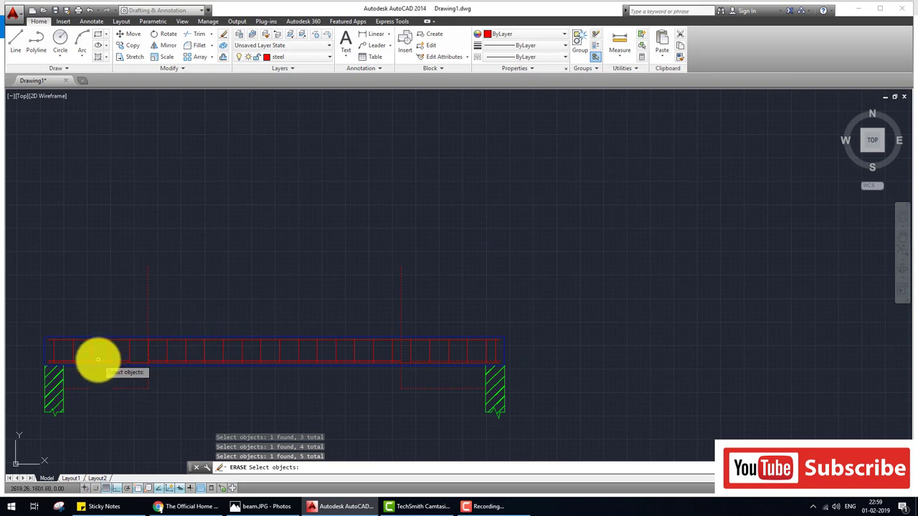
pyautogui.scroll(4, 112, 369)
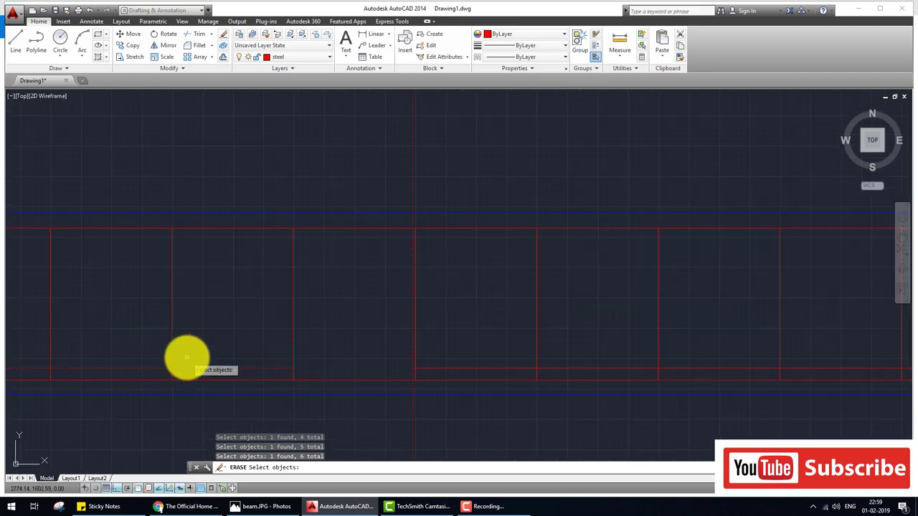
pyautogui.press('Return')
pyautogui.scroll(-4, 291, 345)
pyautogui.scroll(-1, 459, 369)
pyautogui.scroll(2, 369, 363)
pyautogui.scroll(3, 387, 364)
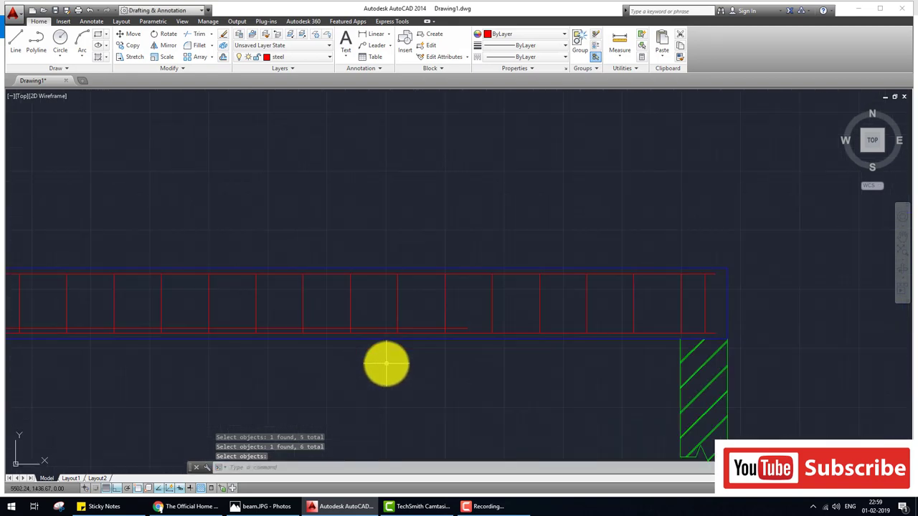
# Start a line on the bottom bar near the right end with Ortho turned off
pyautogui.write('l')
pyautogui.press('Return')
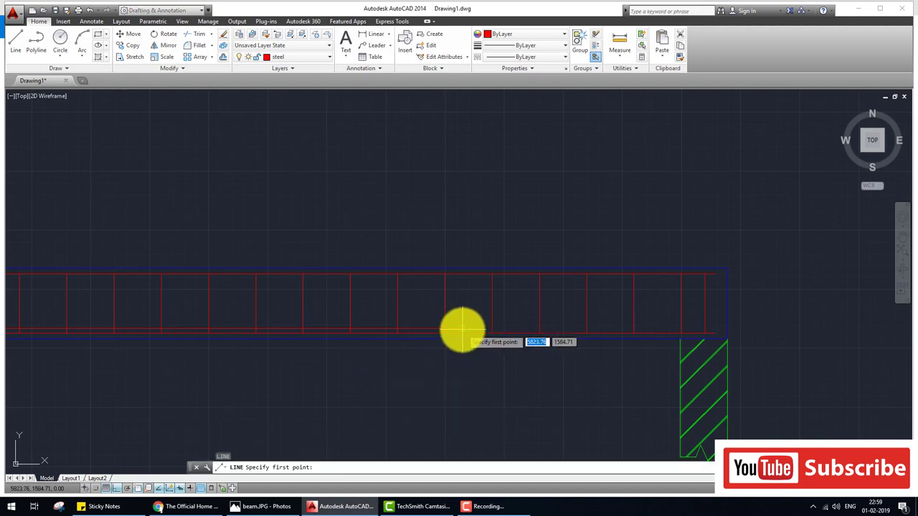
pyautogui.click(462, 332)
pyautogui.press('Return')
pyautogui.press('Return')
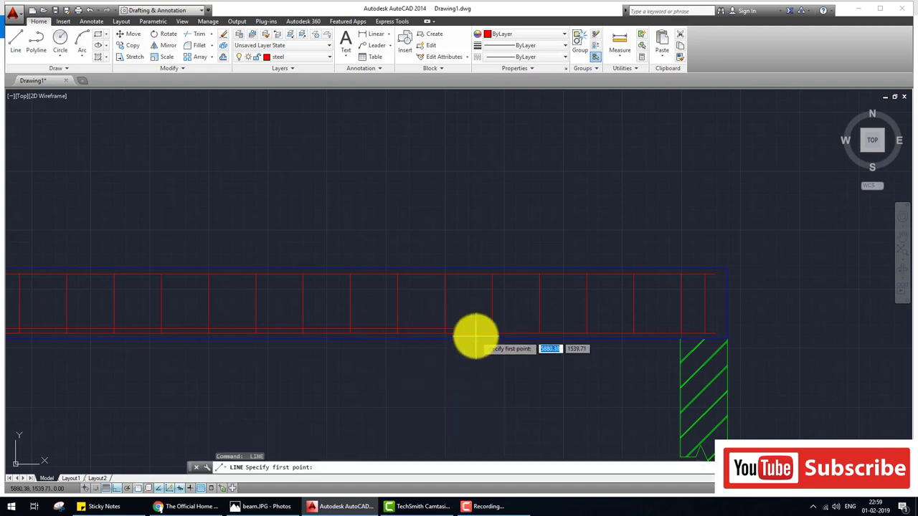
pyautogui.scroll(5, 476, 338)
pyautogui.click(437, 320)
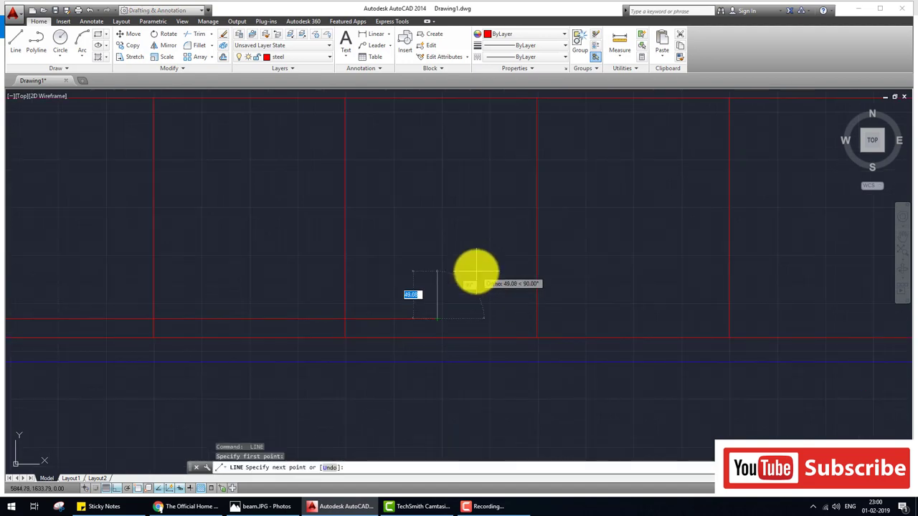
pyautogui.press('F8')
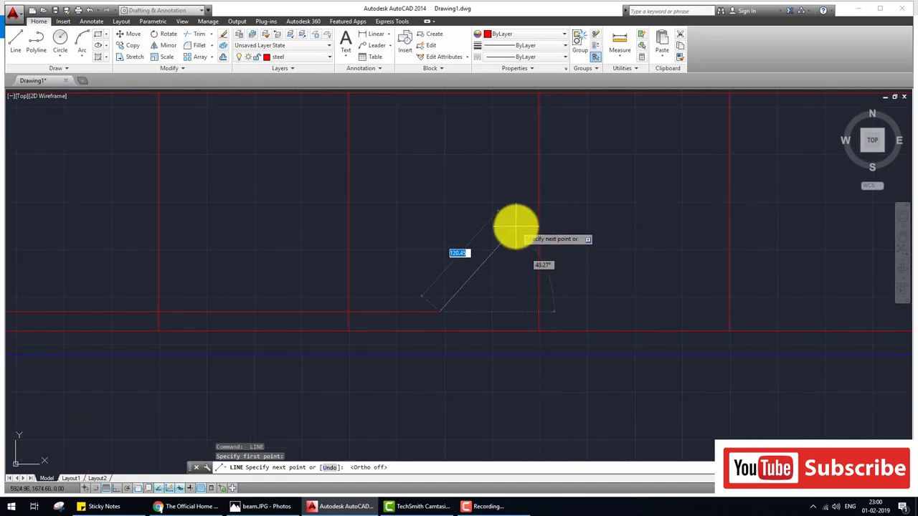
# Draw the right bent-up bar rising from the bottom bar at 45 degrees
pyautogui.moveTo(519, 238); pyautogui.dragTo(492, 304, button='middle')
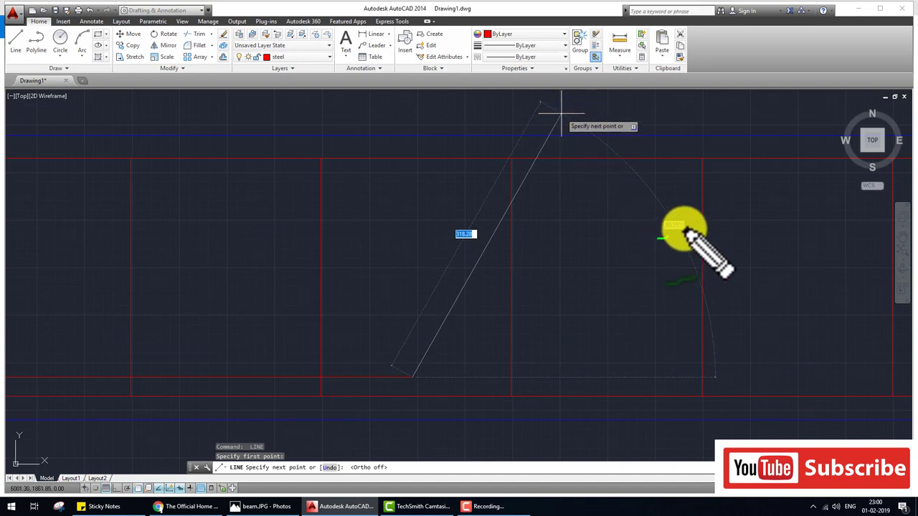
pyautogui.moveTo(683, 210); pyautogui.dragTo(690, 249)
pyautogui.moveTo(478, 239); pyautogui.dragTo(466, 258)
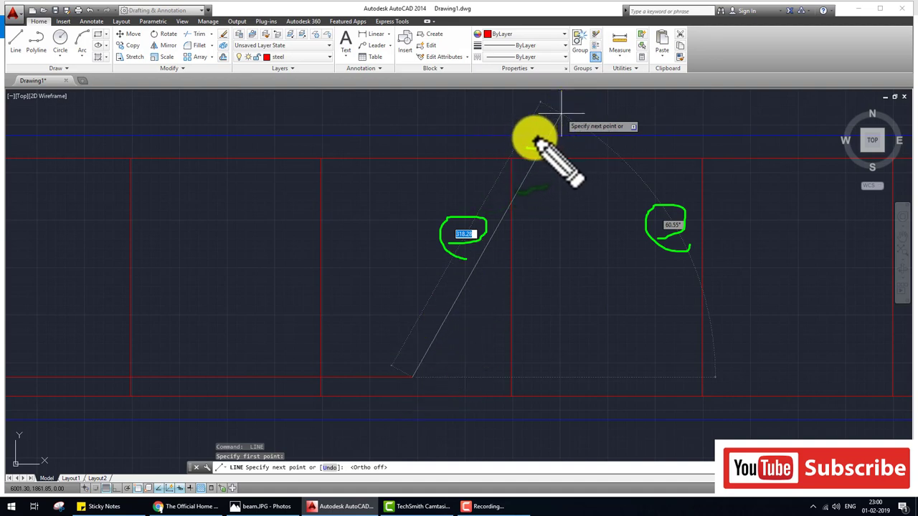
pyautogui.moveTo(534, 136); pyautogui.dragTo(545, 158)
pyautogui.moveTo(526, 148); pyautogui.dragTo(556, 151)
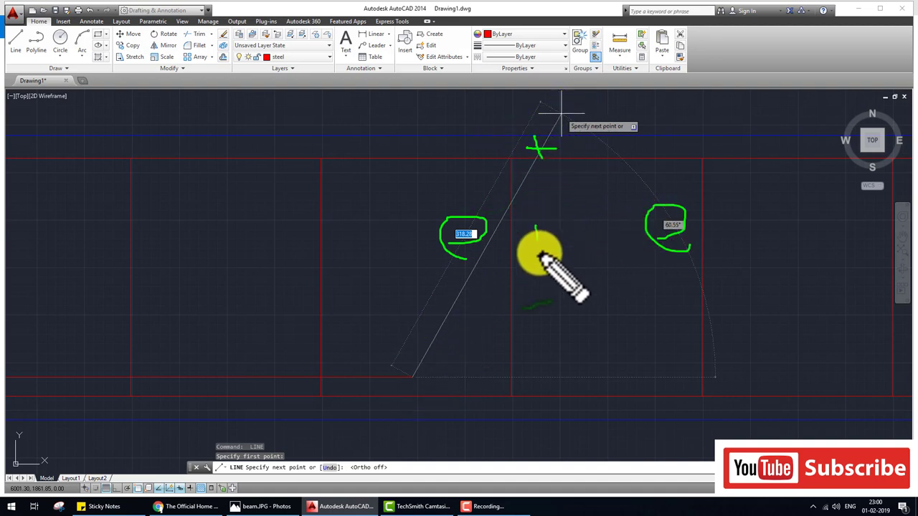
pyautogui.moveTo(528, 239); pyautogui.dragTo(573, 242)
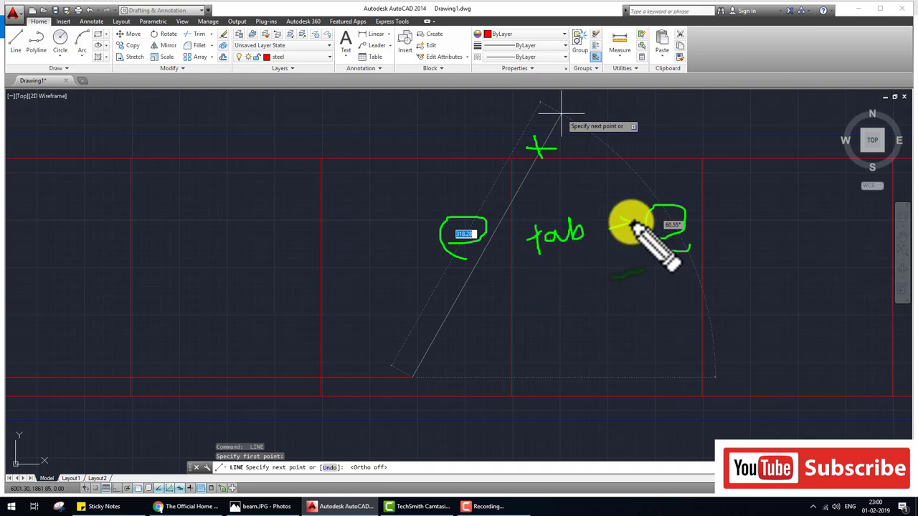
pyautogui.moveTo(621, 218); pyautogui.dragTo(620, 237)
pyautogui.moveTo(601, 277)
pyautogui.mouseDown()
pyautogui.moveTo(617, 296)
pyautogui.moveTo(640, 294)
pyautogui.moveTo(650, 276)
pyautogui.mouseUp()
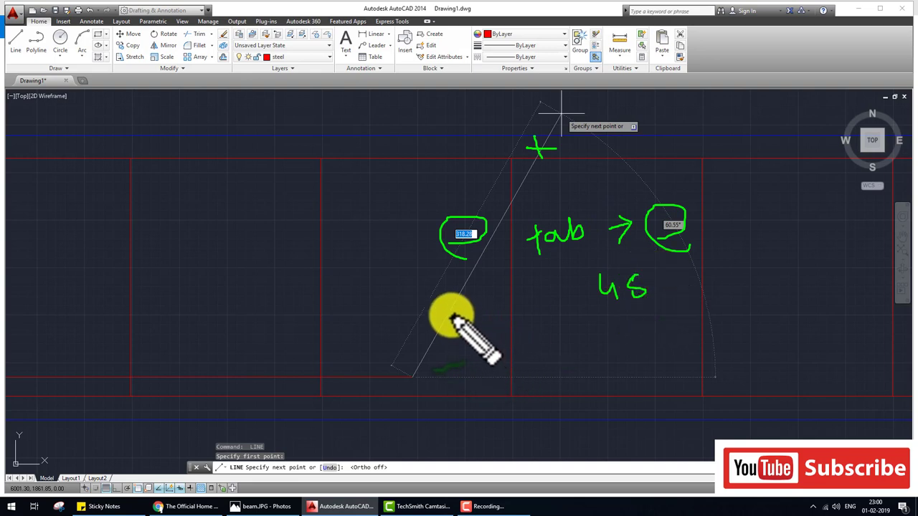
pyautogui.moveTo(481, 361); pyautogui.dragTo(478, 378)
pyautogui.press('Escape')
pyautogui.write('45')
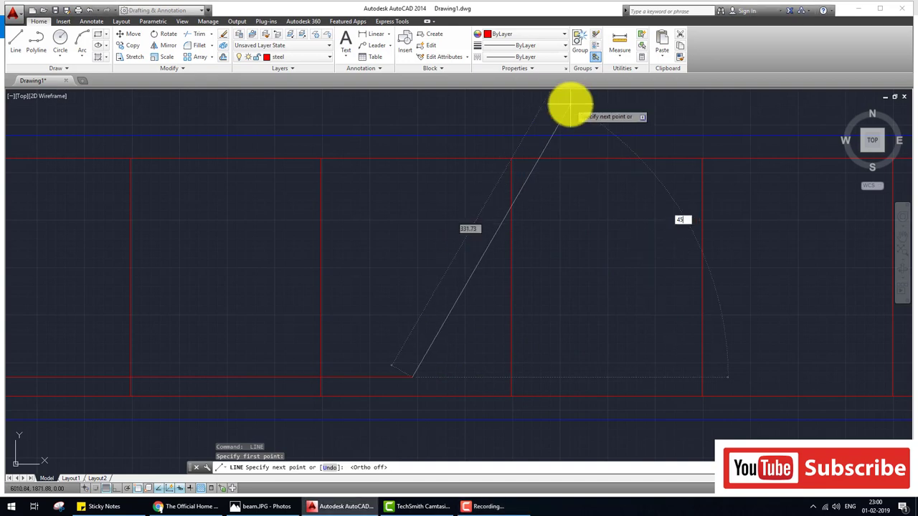
pyautogui.press('Return')
pyautogui.press('Escape')
pyautogui.scroll(-5, 471, 220)
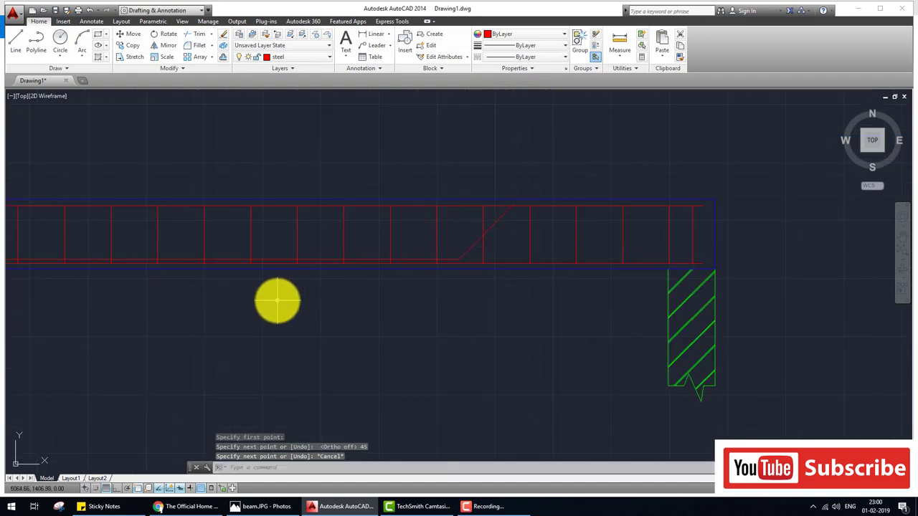
# Start a line on the bottom bar near the beam's left end
pyautogui.moveTo(133, 272); pyautogui.dragTo(293, 304, button='middle')
pyautogui.write('l')
pyautogui.press('Return')
pyautogui.scroll(4, 301, 293)
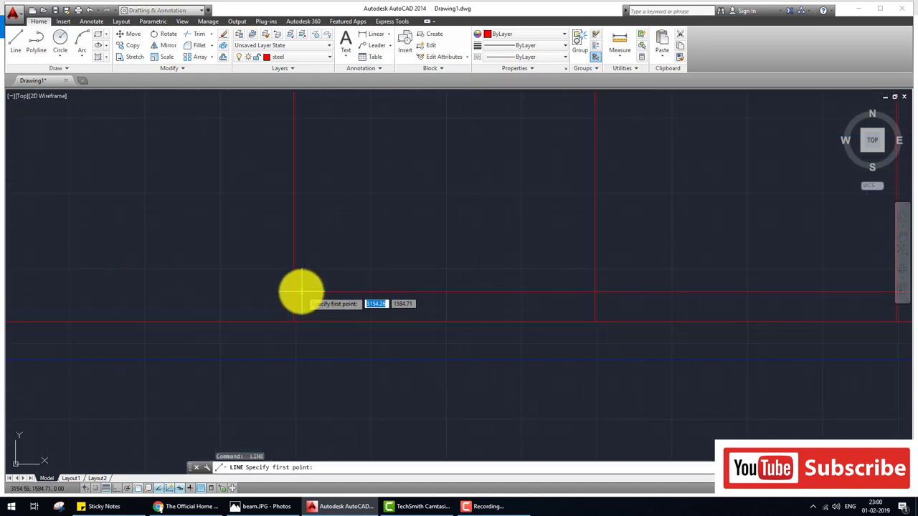
pyautogui.click(293, 292)
# Complete the left bent-up bar at 135 degrees and clear any active command
pyautogui.moveTo(242, 213); pyautogui.dragTo(296, 289, button='middle')
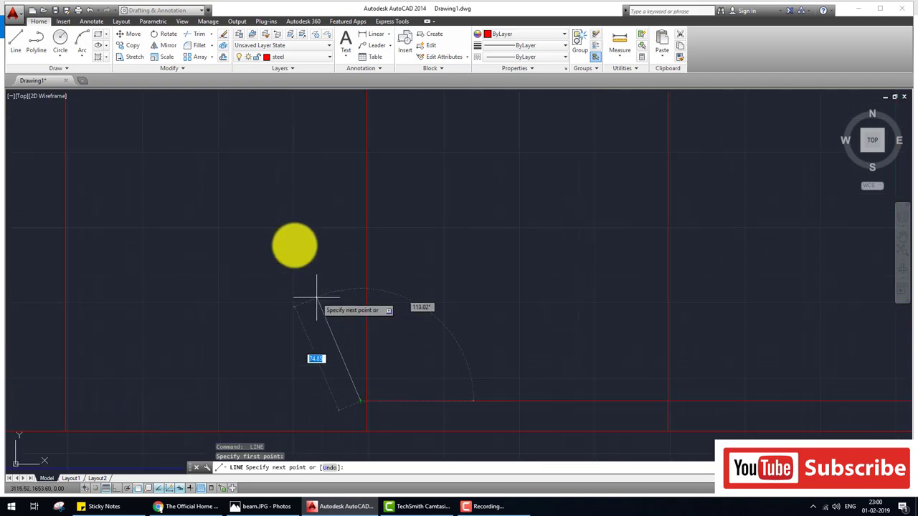
pyautogui.scroll(-3, 246, 149)
pyautogui.scroll(-1, 241, 127)
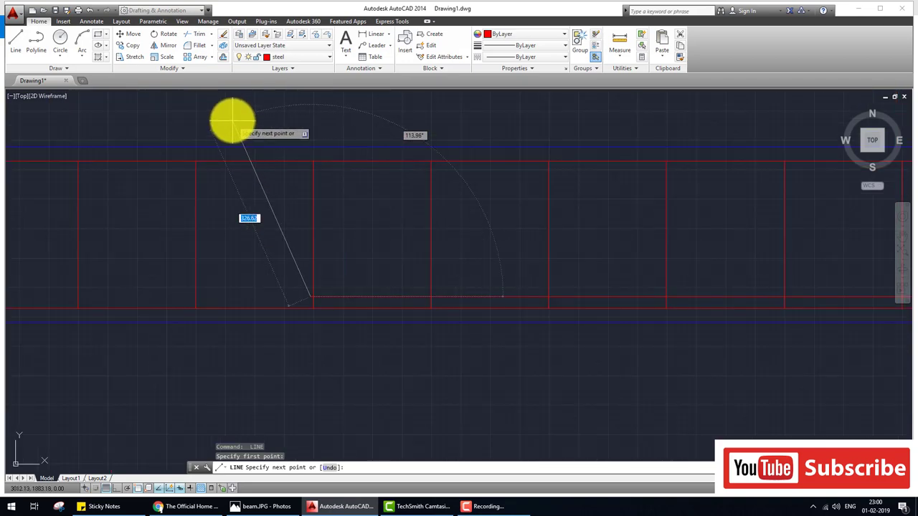
pyautogui.moveTo(294, 255); pyautogui.dragTo(382, 300)
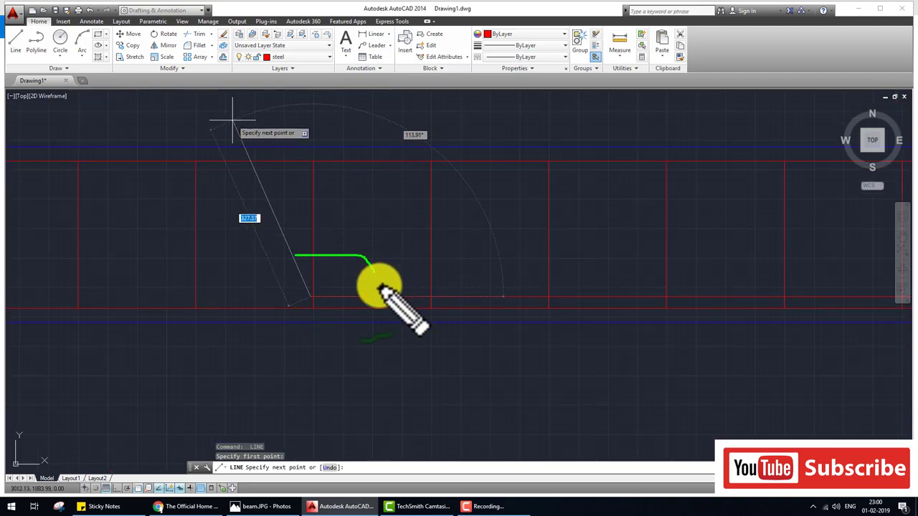
pyautogui.moveTo(351, 209)
pyautogui.mouseDown()
pyautogui.moveTo(365, 237)
pyautogui.moveTo(380, 230)
pyautogui.mouseUp()
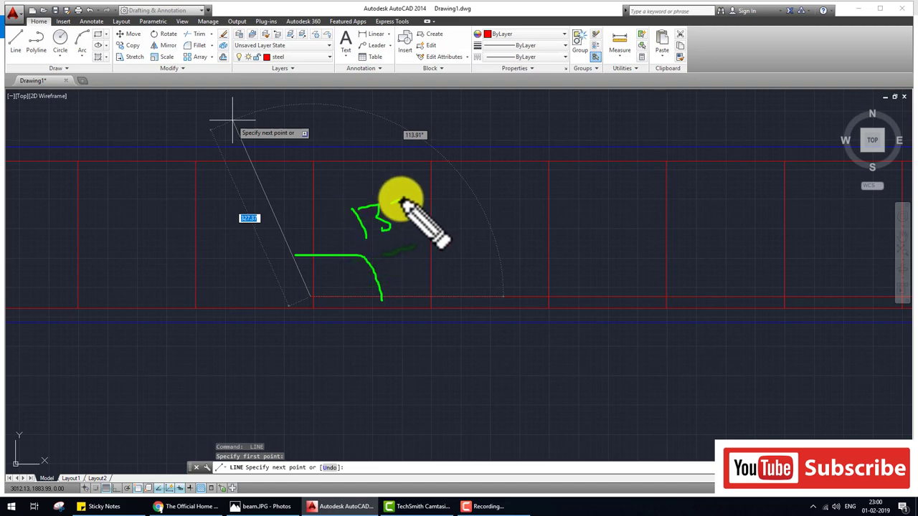
pyautogui.moveTo(413, 201); pyautogui.dragTo(398, 224)
pyautogui.moveTo(240, 260)
pyautogui.mouseDown()
pyautogui.moveTo(253, 280)
pyautogui.moveTo(267, 282)
pyautogui.mouseUp()
pyautogui.press('Escape')
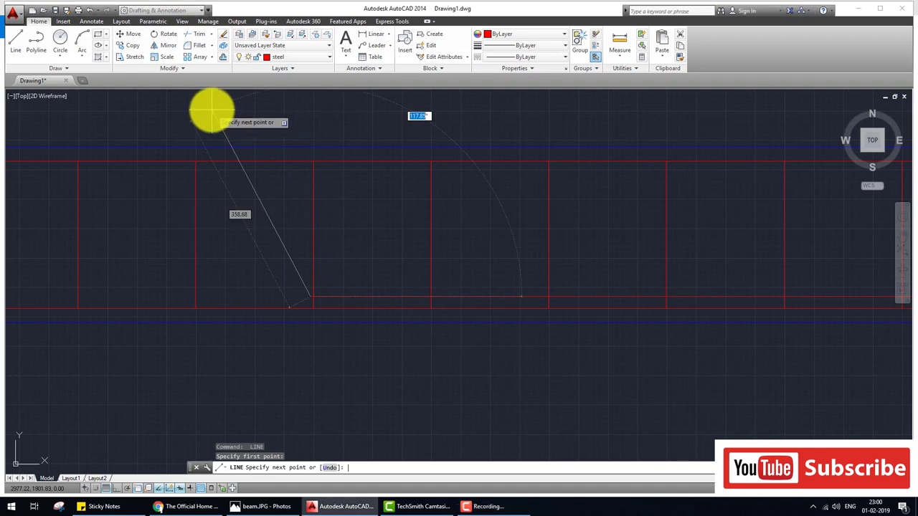
pyautogui.write('135')
pyautogui.press('Escape')
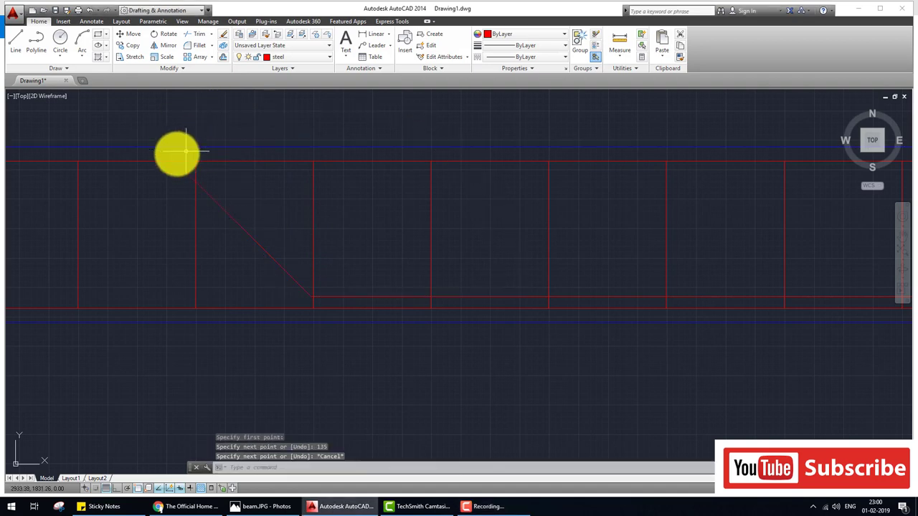
pyautogui.rightClick(163, 166)
pyautogui.press('Escape')
pyautogui.press('Escape')
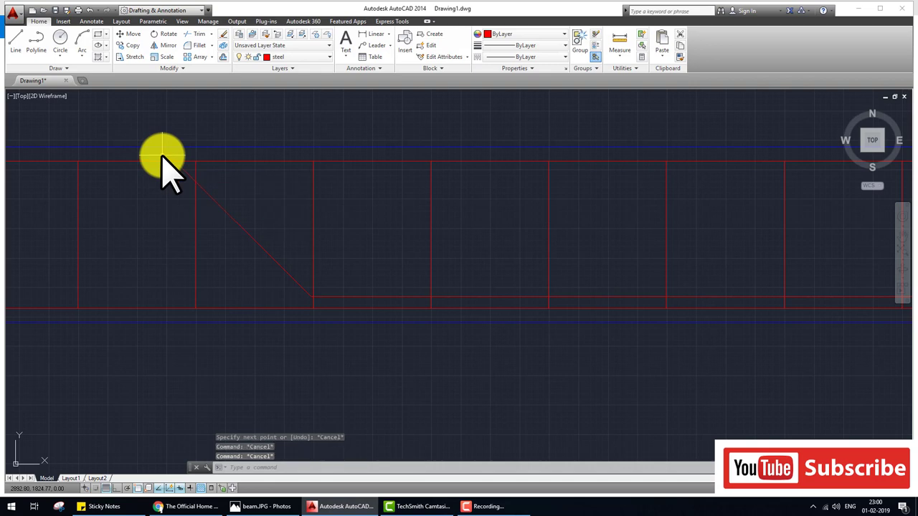
# Trim the bottom bar segment between the bent-up bars using a crossing window
pyautogui.write('tr')
pyautogui.press('Return')
pyautogui.press('Return')
pyautogui.scroll(-3, 416, 201)
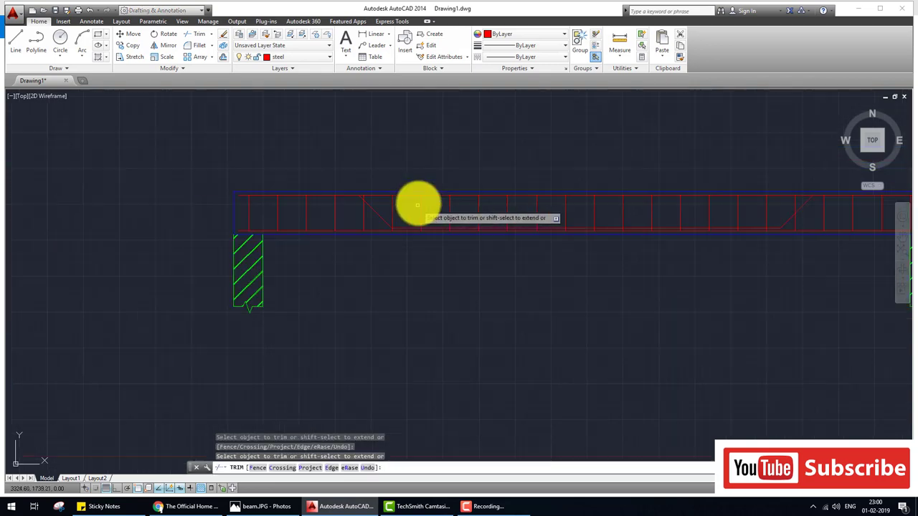
pyautogui.moveTo(416, 201); pyautogui.dragTo(510, 231, button='middle')
pyautogui.scroll(6, 511, 231)
pyautogui.scroll(2, 317, 143)
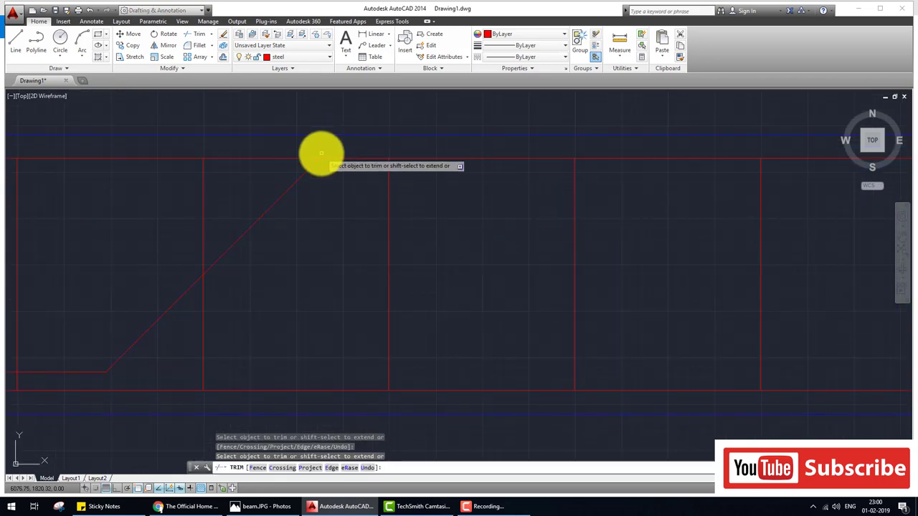
pyautogui.scroll(-2, 390, 199)
pyautogui.scroll(-2, 294, 254)
pyautogui.scroll(3, 317, 240)
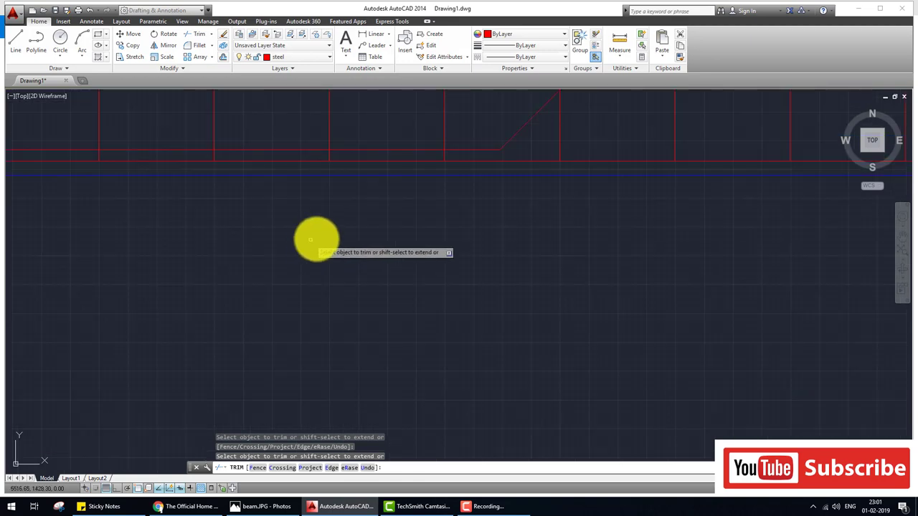
pyautogui.moveTo(318, 240); pyautogui.dragTo(494, 274, button='middle')
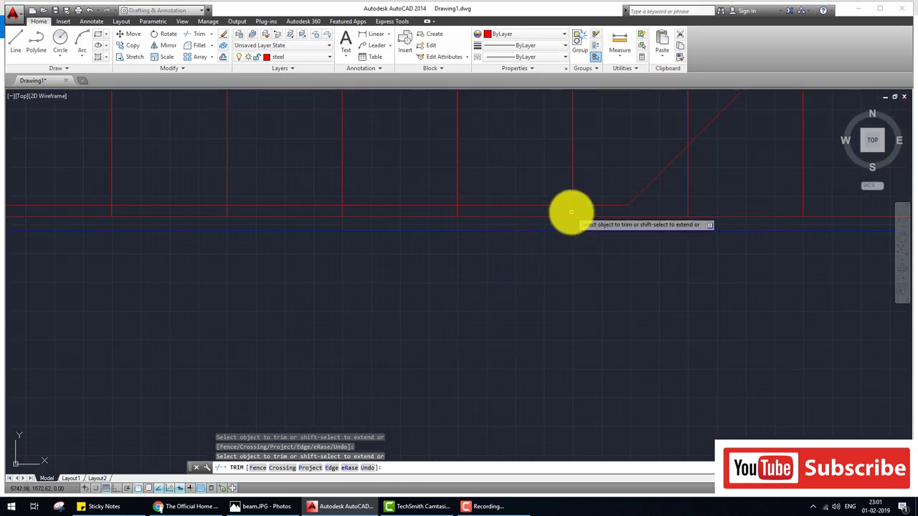
pyautogui.click(453, 212)
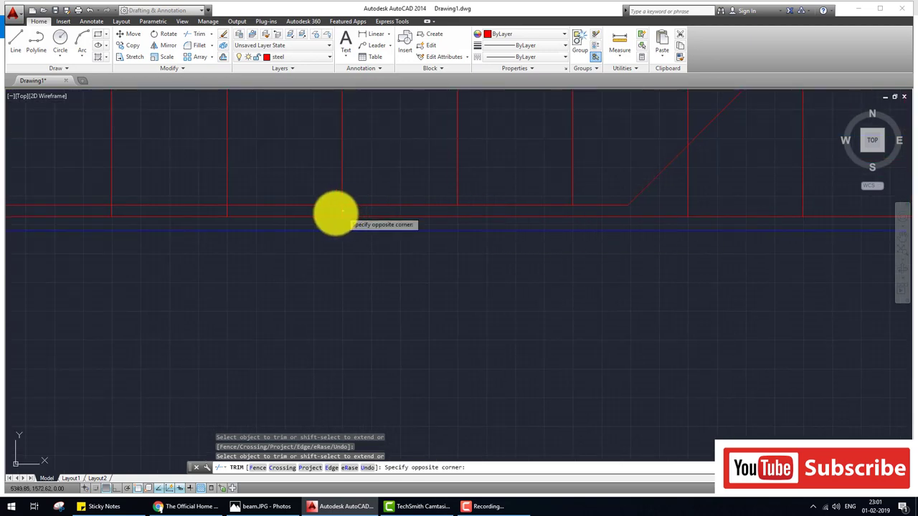
pyautogui.moveTo(242, 211)
pyautogui.mouseDown(button='middle')
pyautogui.moveTo(238, 218)
pyautogui.moveTo(614, 256)
pyautogui.mouseUp(button='middle')
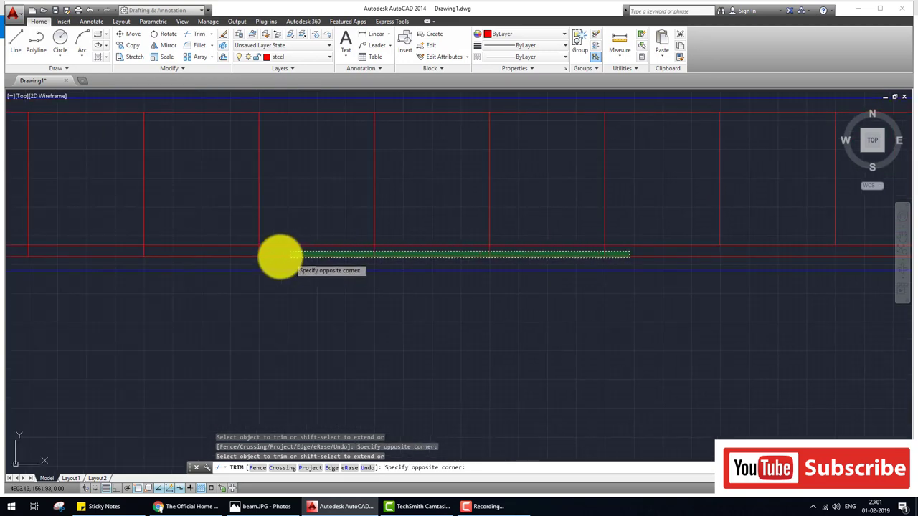
pyautogui.click(286, 254)
# Trim another bottom bar segment near the left end, then view the beam's right end
pyautogui.scroll(-3, 262, 258)
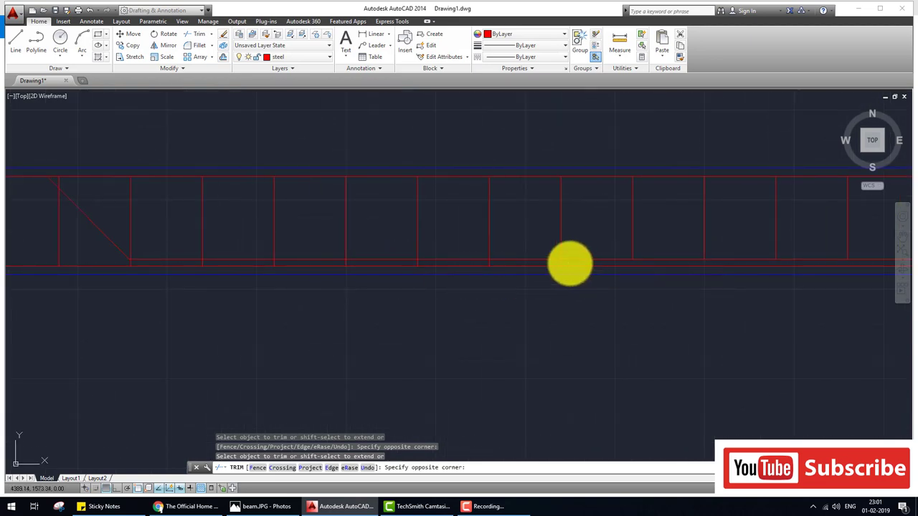
pyautogui.click(112, 265)
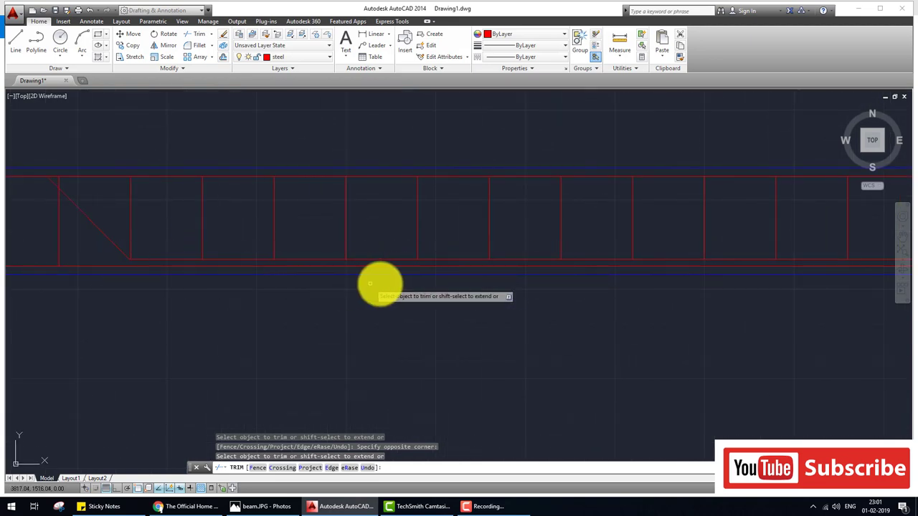
pyautogui.scroll(-3, 352, 287)
pyautogui.press('Escape')
pyautogui.scroll(2, 492, 322)
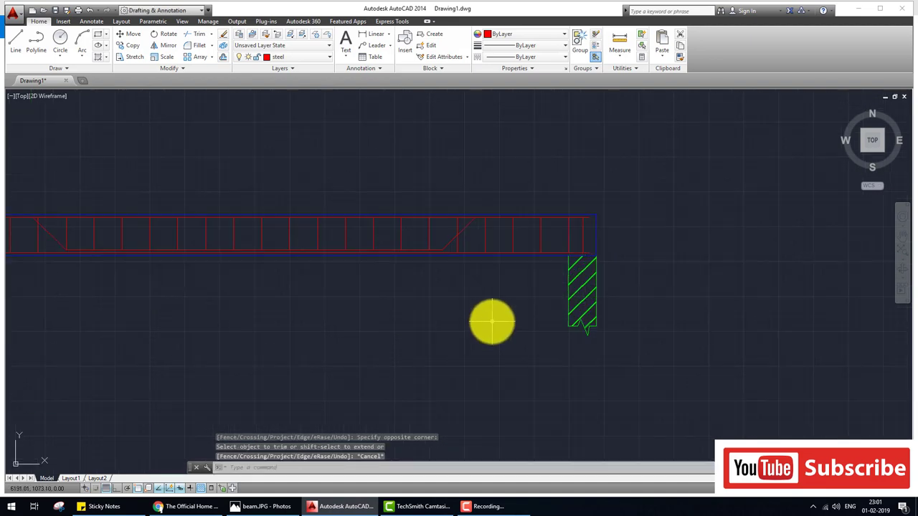
pyautogui.moveTo(408, 315); pyautogui.dragTo(436, 312, button='middle')
pyautogui.click(266, 507)
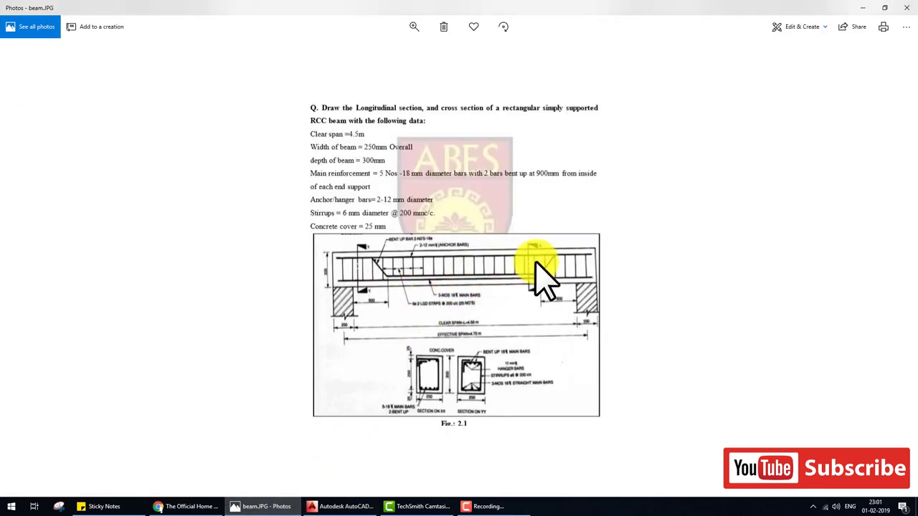
pyautogui.moveTo(518, 237)
pyautogui.mouseDown()
pyautogui.moveTo(555, 237)
pyautogui.moveTo(584, 251)
pyautogui.mouseUp()
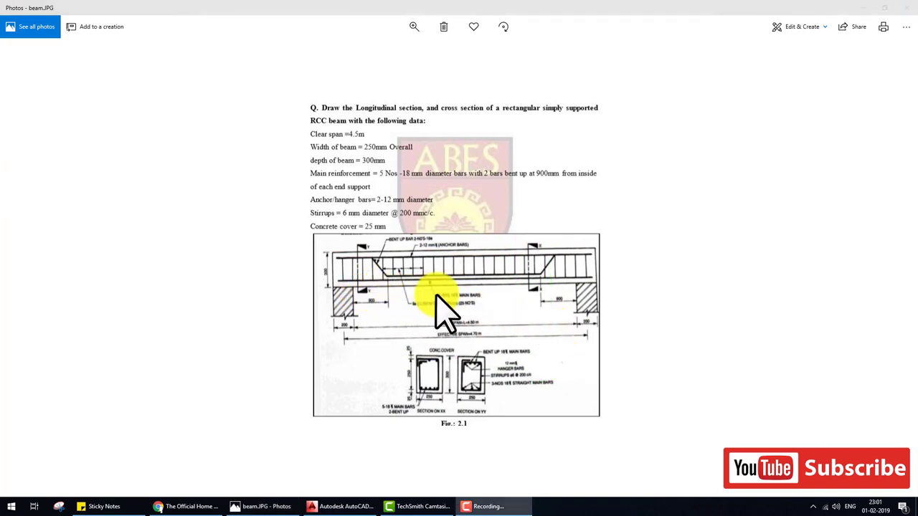
pyautogui.click(334, 505)
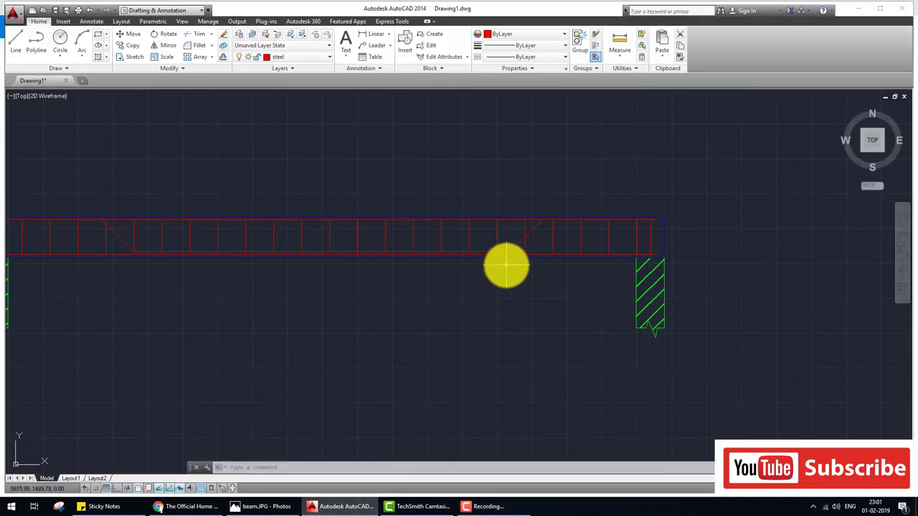
pyautogui.write('l')
pyautogui.press('Return')
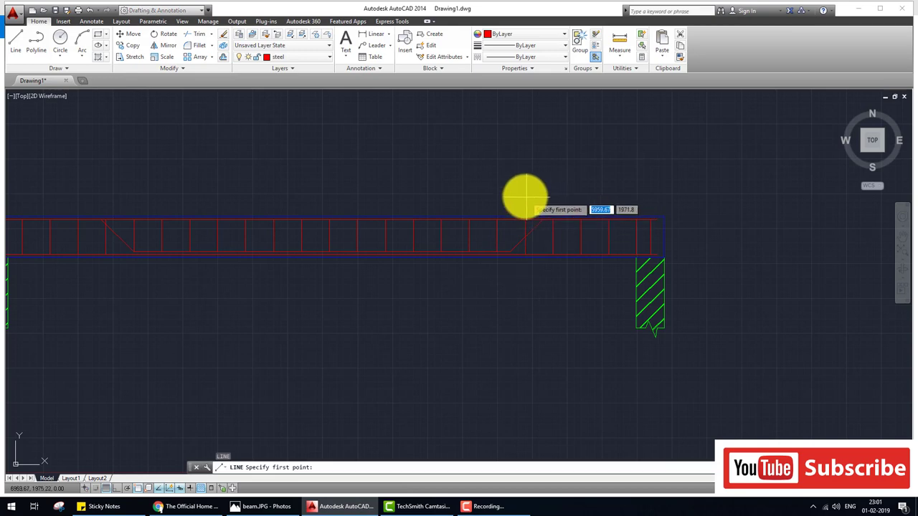
pyautogui.click(269, 507)
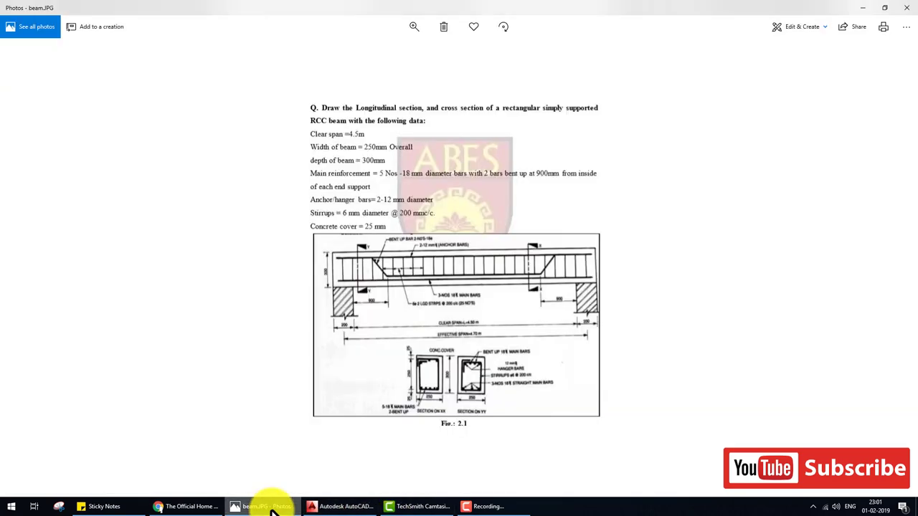
pyautogui.click(269, 507)
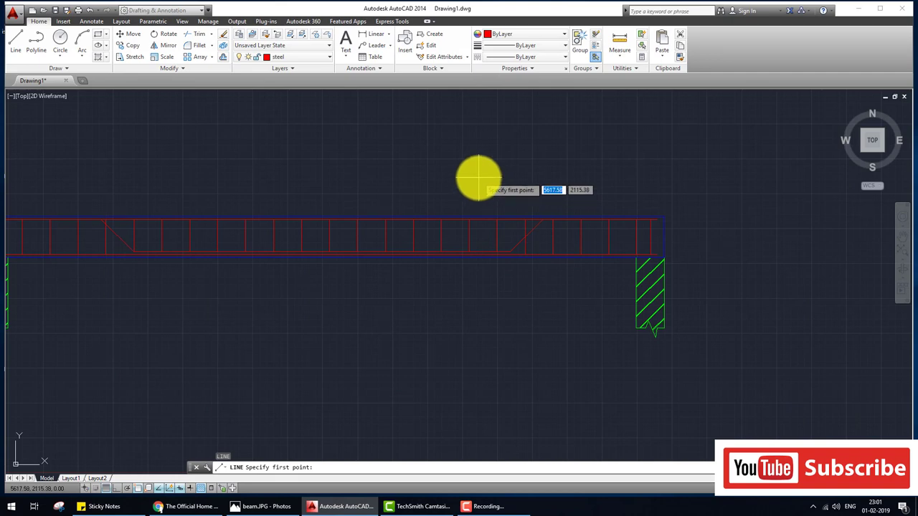
pyautogui.press('Escape')
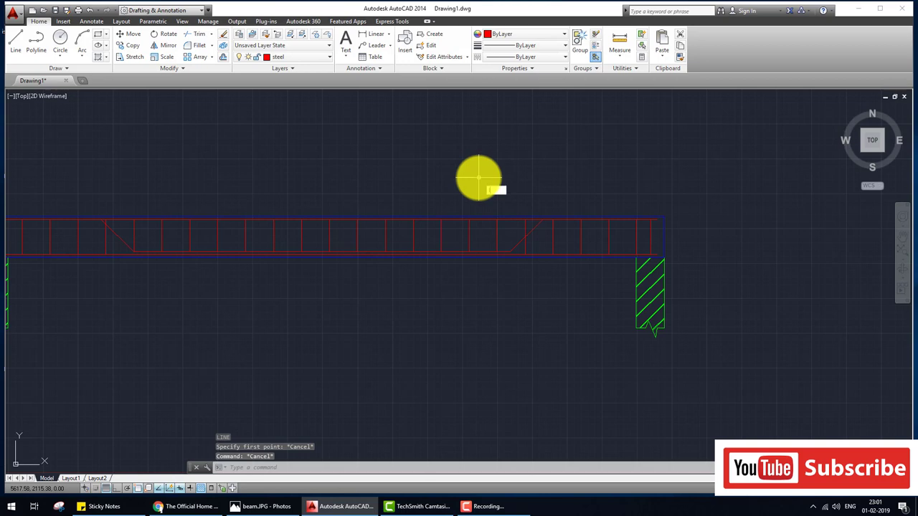
pyautogui.write('la')
pyautogui.press('Return')
# Make the yellow 'text' layer current and draw vertical section-mark lines across the beam
pyautogui.click(149, 104)
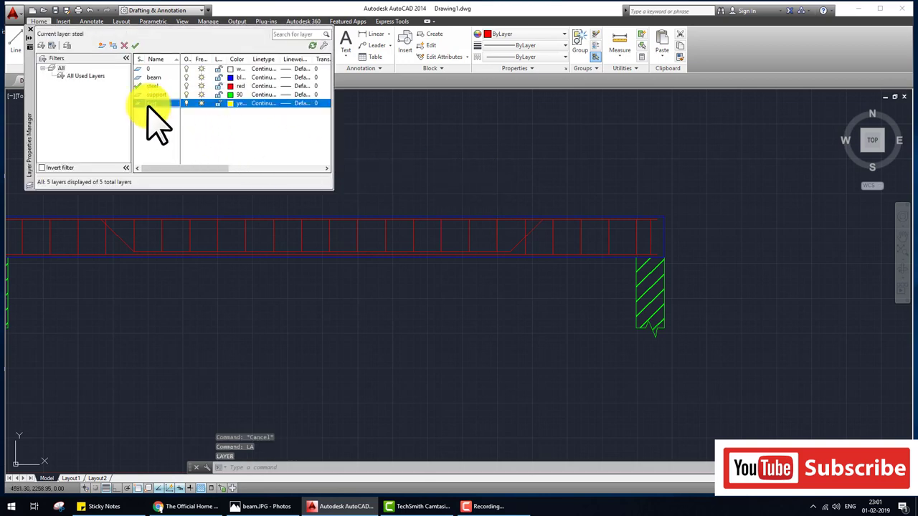
pyautogui.click(29, 34)
pyautogui.write('l')
pyautogui.press('Return')
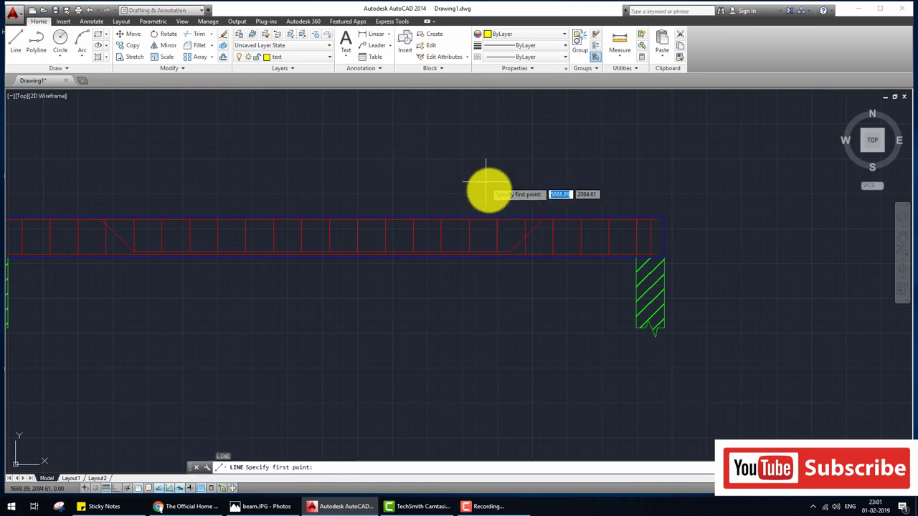
pyautogui.click(478, 181)
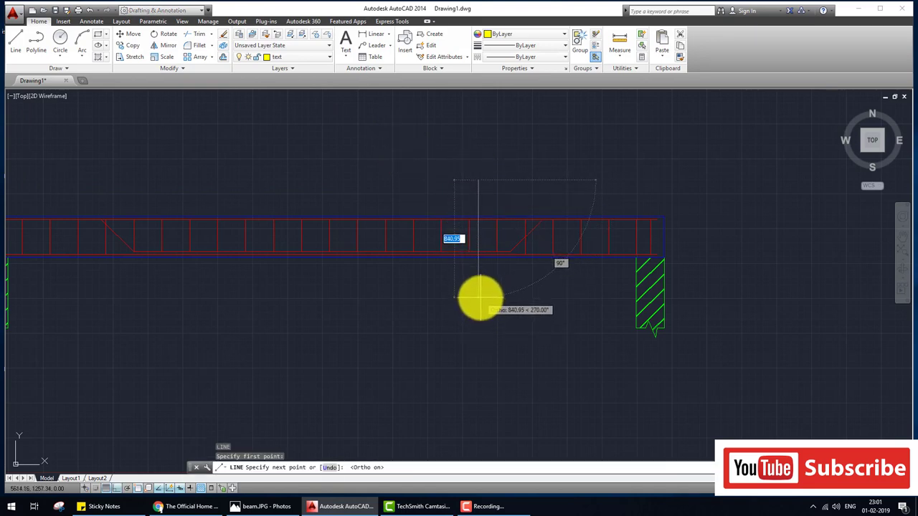
pyautogui.click(478, 294)
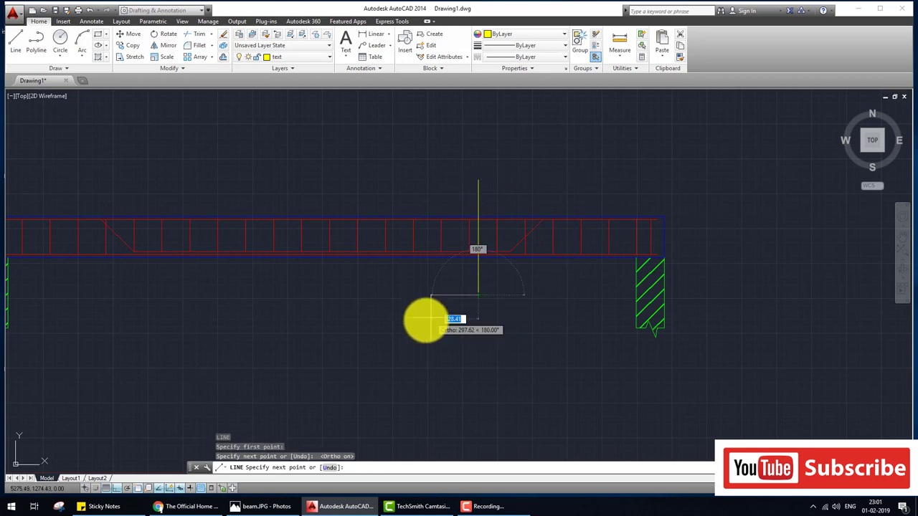
pyautogui.press('Return')
pyautogui.press('Return')
pyautogui.click(56, 174)
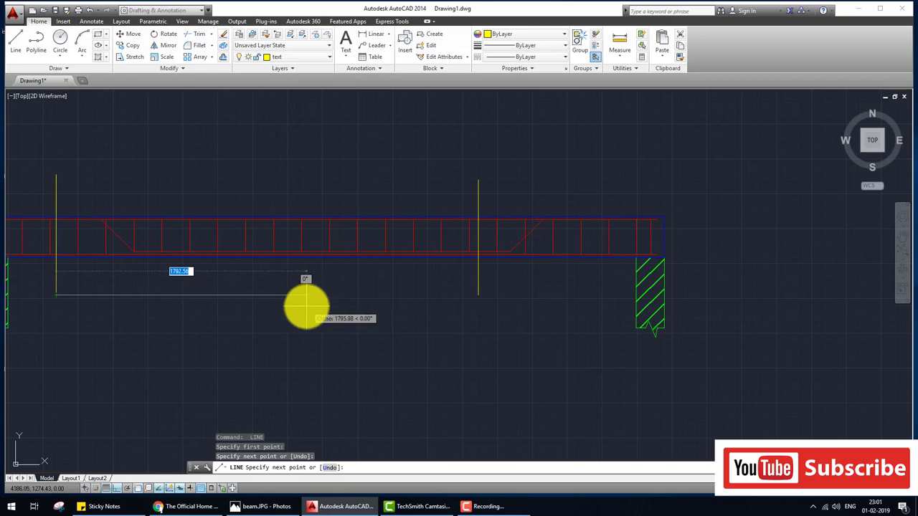
pyautogui.press('Escape')
pyautogui.moveTo(33, 211)
pyautogui.mouseDown(button='middle')
pyautogui.moveTo(220, 205)
pyautogui.moveTo(212, 209)
pyautogui.mouseUp(button='middle')
# Draw a small triangular arrowhead at the top of the first section line
pyautogui.scroll(5, 211, 209)
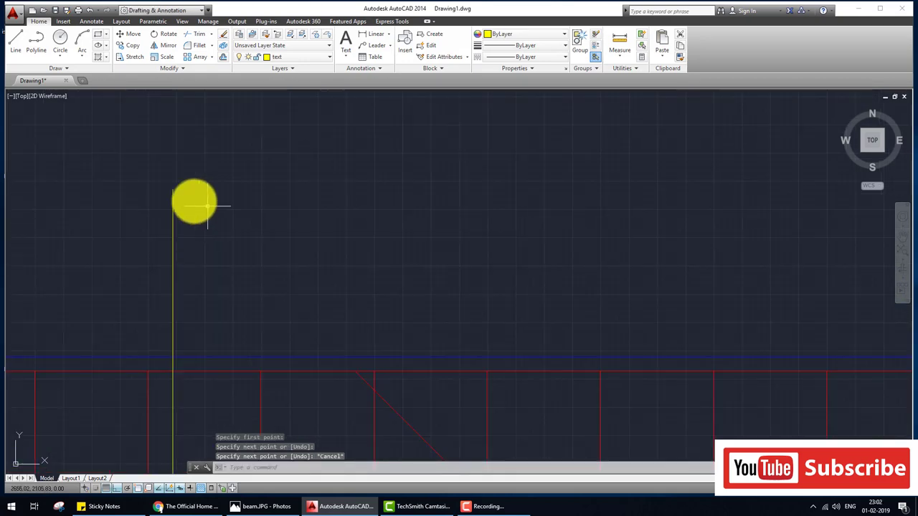
pyautogui.press('space')
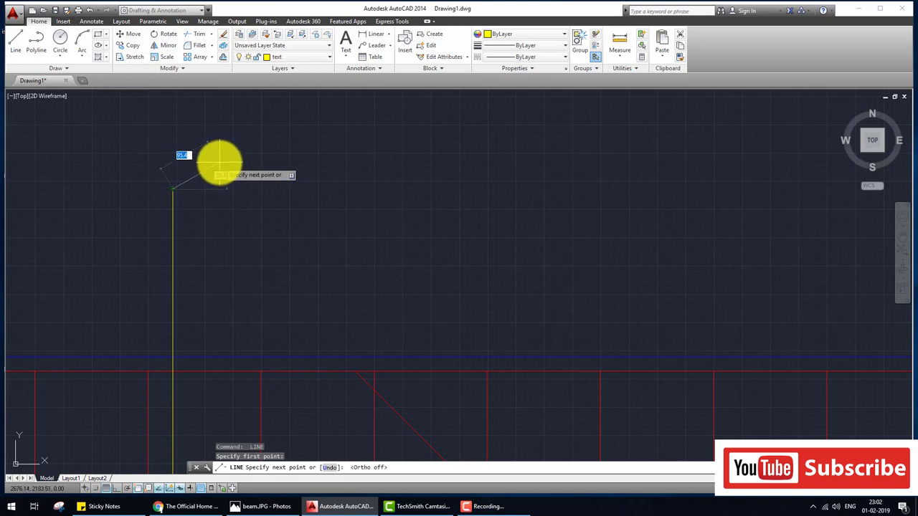
pyautogui.click(219, 162)
pyautogui.click(220, 215)
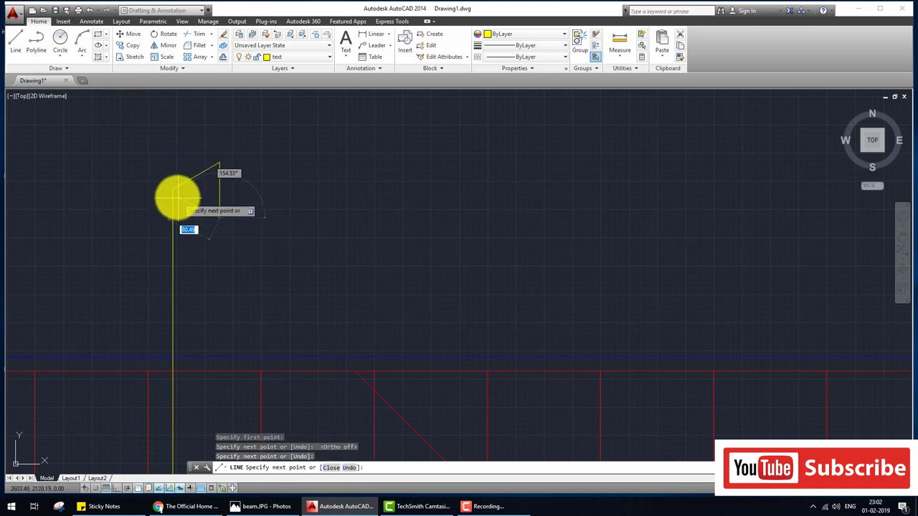
pyautogui.press('Escape')
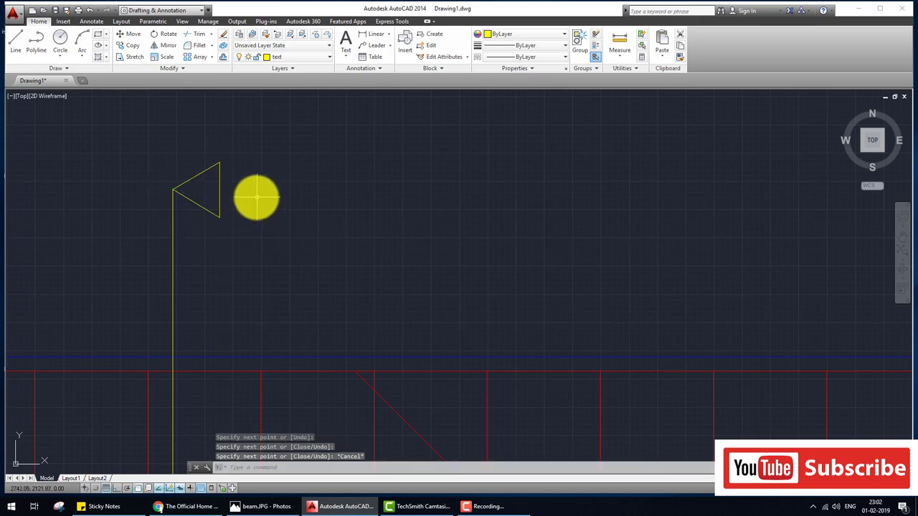
# Copy the arrowhead with CO and place the first copy on the other section line
pyautogui.write('CO')
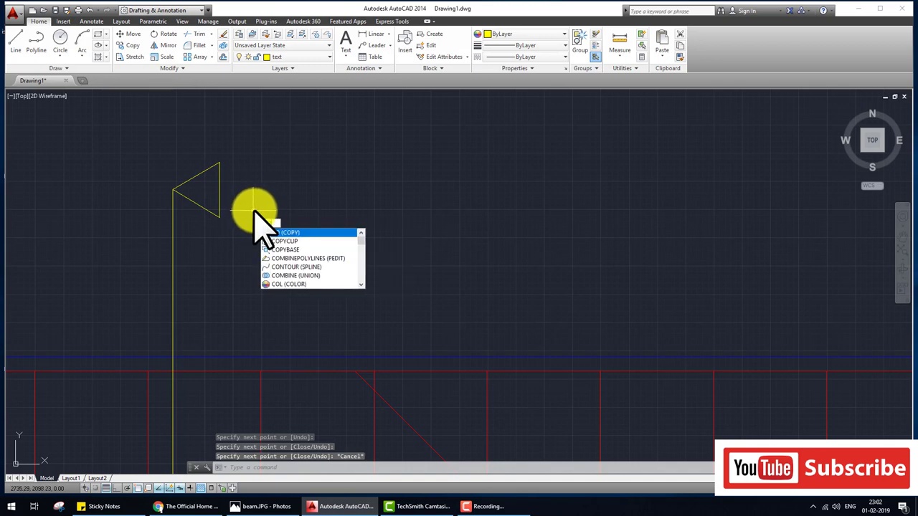
pyautogui.press('Return')
pyautogui.click(261, 235)
pyautogui.click(197, 160)
pyautogui.press('Return')
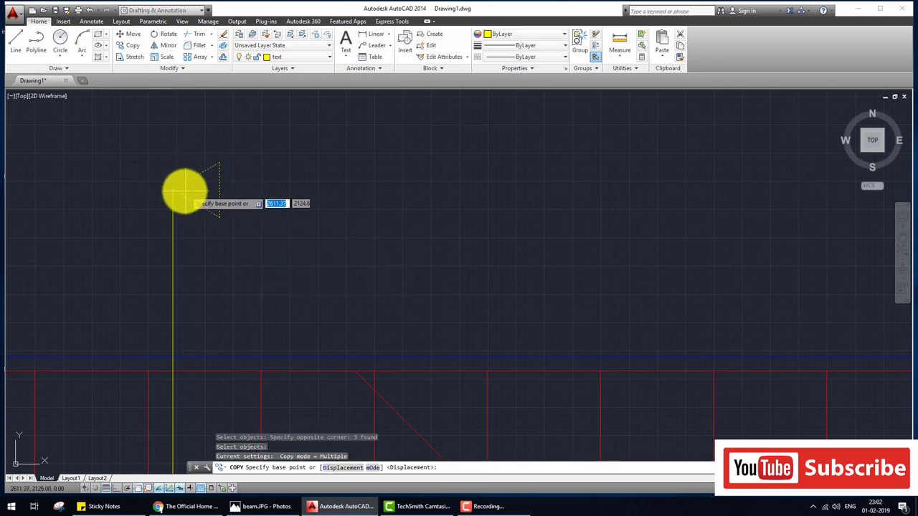
pyautogui.click(173, 189)
pyautogui.scroll(-3, 226, 215)
pyautogui.moveTo(226, 215)
pyautogui.mouseDown(button='middle')
pyautogui.moveTo(246, 198)
pyautogui.moveTo(219, 180)
pyautogui.mouseUp(button='middle')
pyautogui.scroll(5, 229, 201)
pyautogui.click(217, 178)
# Place the remaining arrowhead copies below and above the beam at the section line ends
pyautogui.scroll(-4, 549, 246)
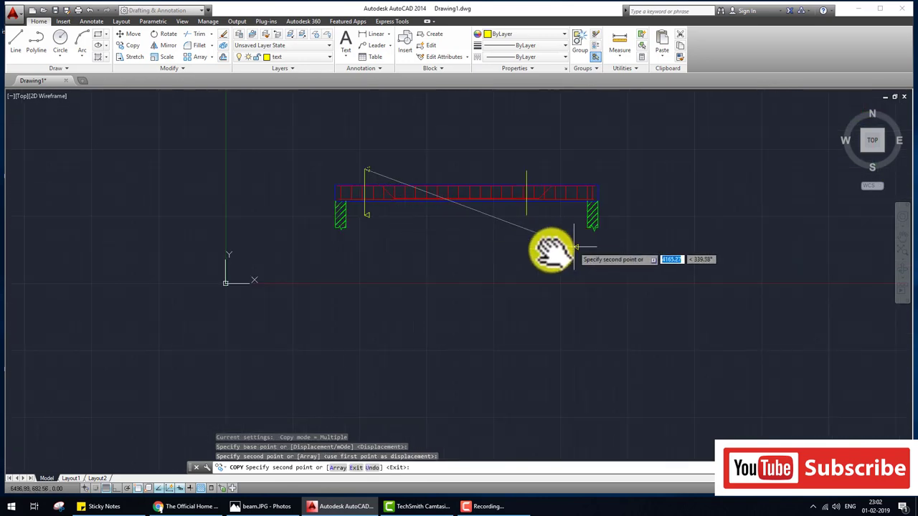
pyautogui.scroll(2, 424, 232)
pyautogui.scroll(3, 360, 244)
pyautogui.click(355, 241)
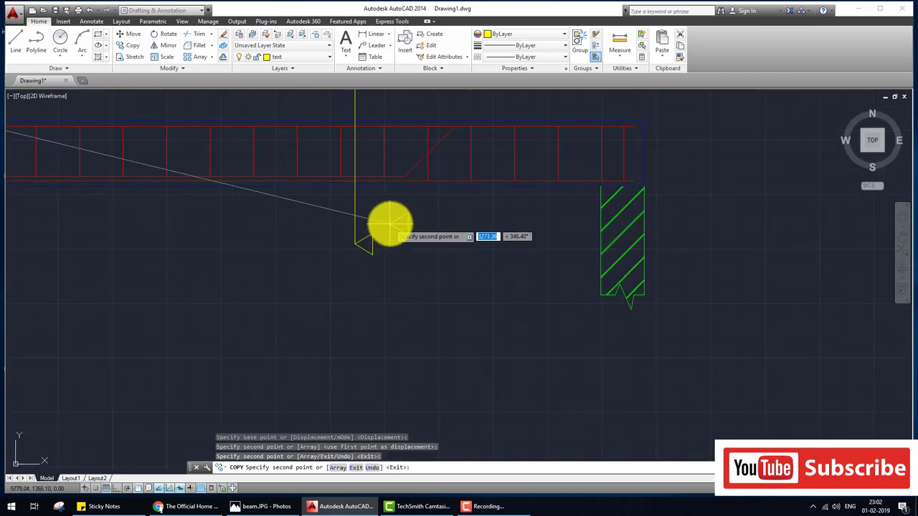
pyautogui.scroll(-3, 387, 208)
pyautogui.scroll(3, 376, 188)
pyautogui.click(370, 180)
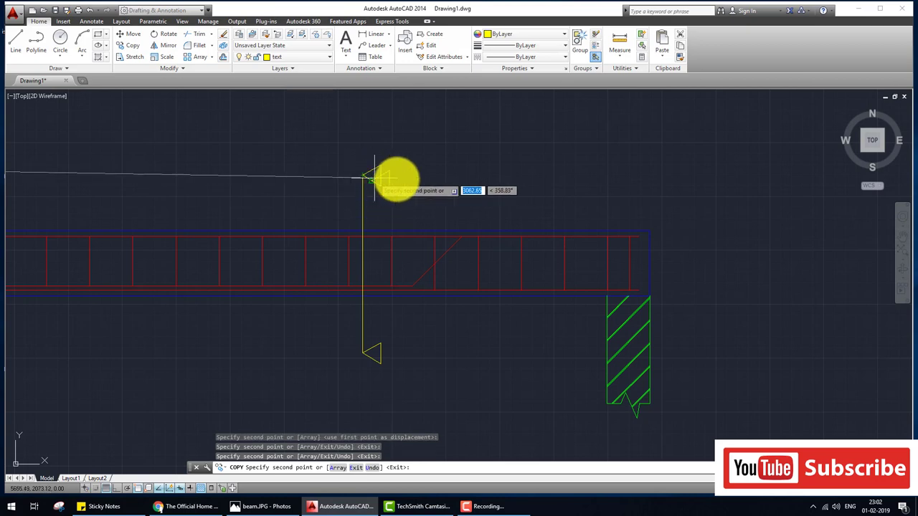
pyautogui.press('Escape')
pyautogui.scroll(-4, 376, 242)
pyautogui.scroll(5, 248, 274)
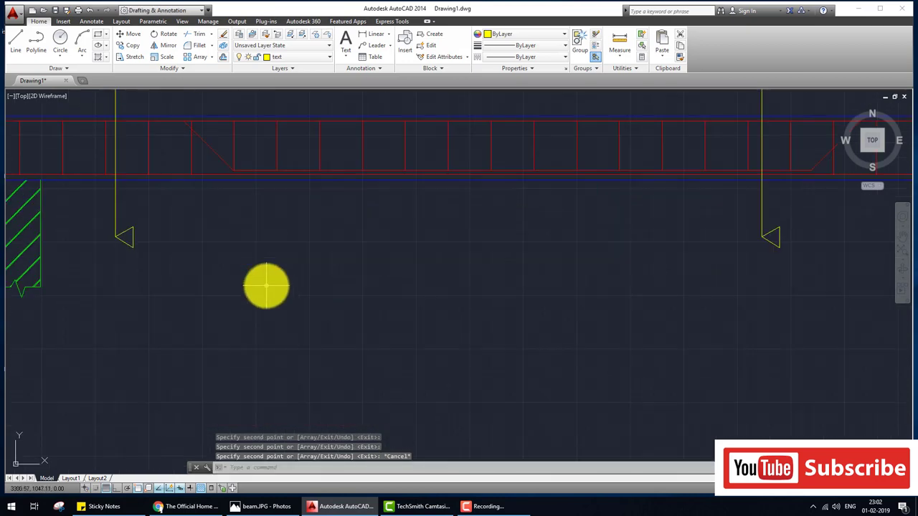
pyautogui.moveTo(236, 270); pyautogui.dragTo(275, 339, button='middle')
pyautogui.scroll(-3, 316, 345)
pyautogui.scroll(-1, 358, 349)
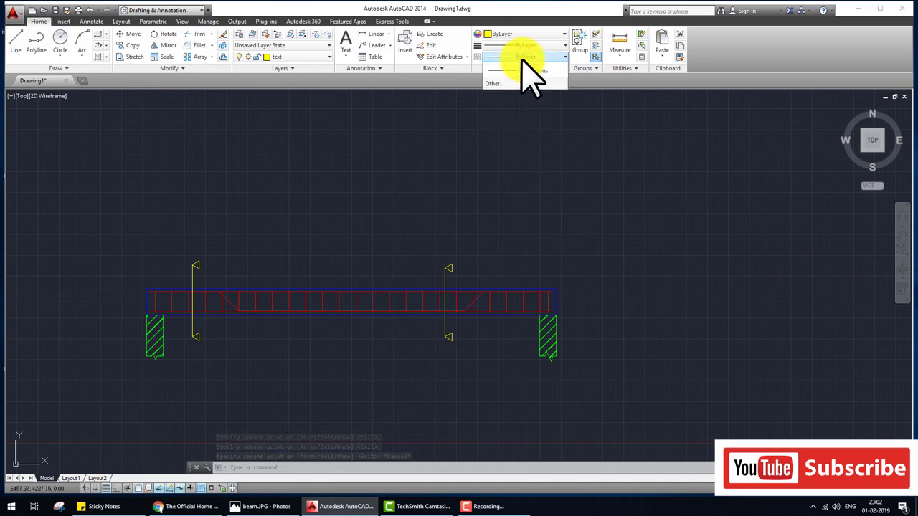
# Load the ACAD_ISO02W100 dashed linetype through the Linetype Manager
pyautogui.click(506, 123)
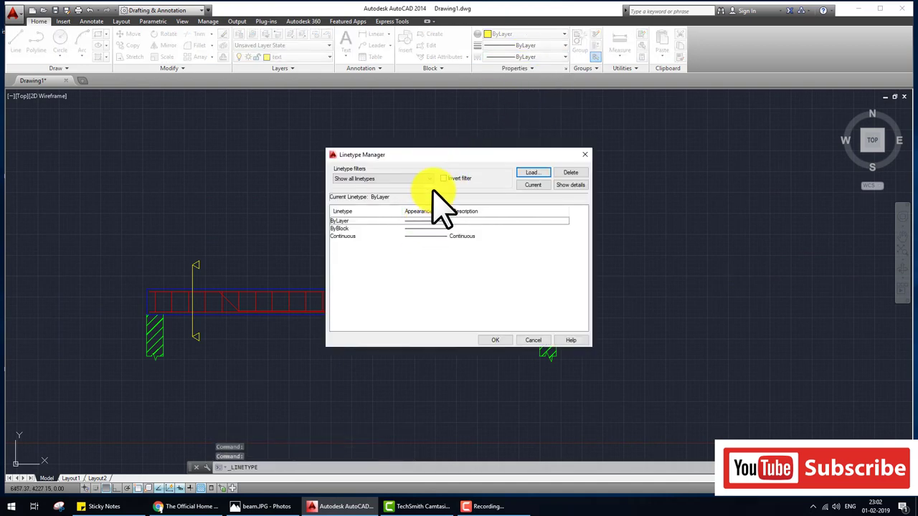
pyautogui.click(532, 174)
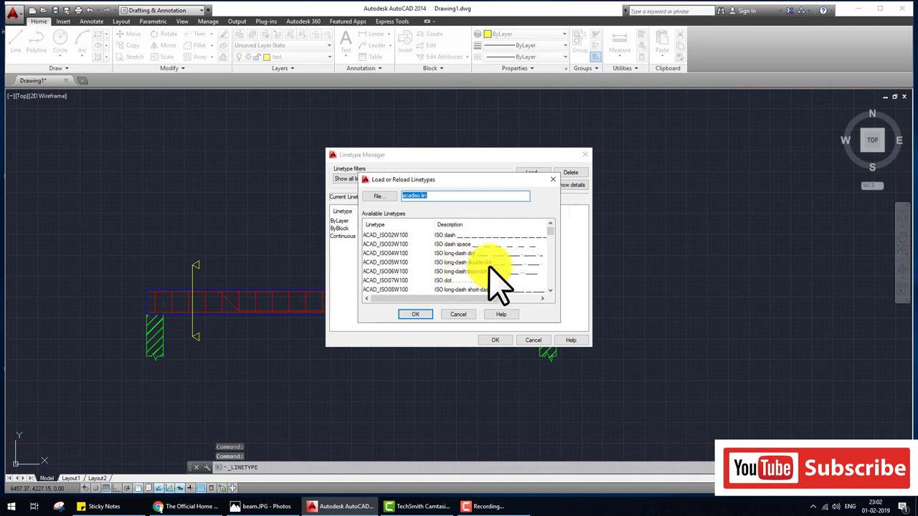
pyautogui.click(495, 235)
pyautogui.click(415, 314)
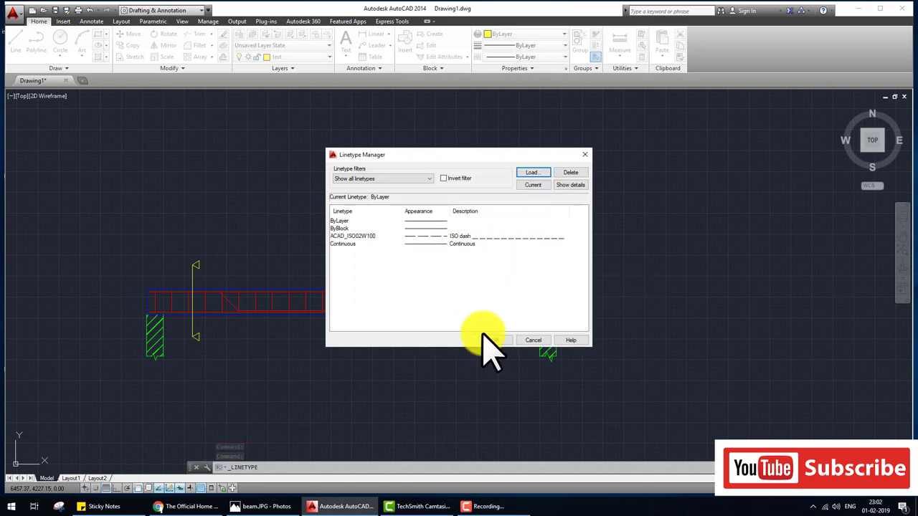
pyautogui.click(494, 340)
pyautogui.press('Return')
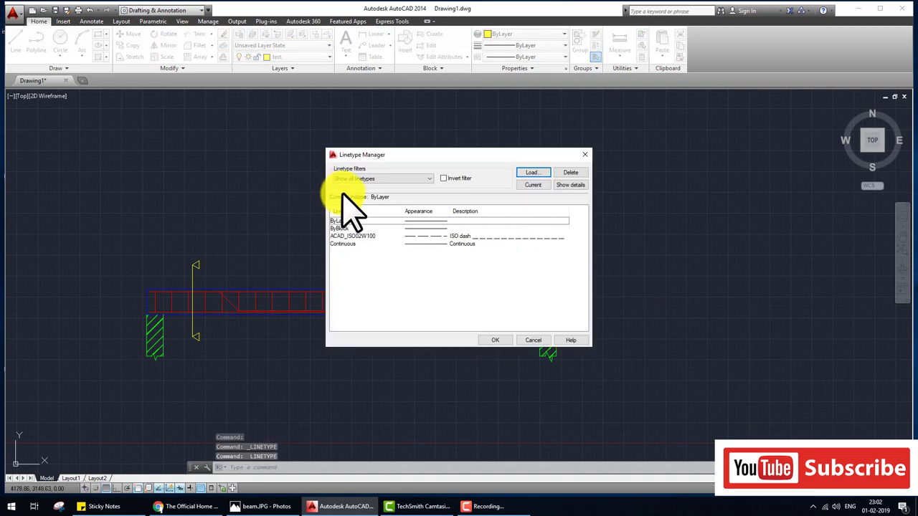
pyautogui.click(495, 340)
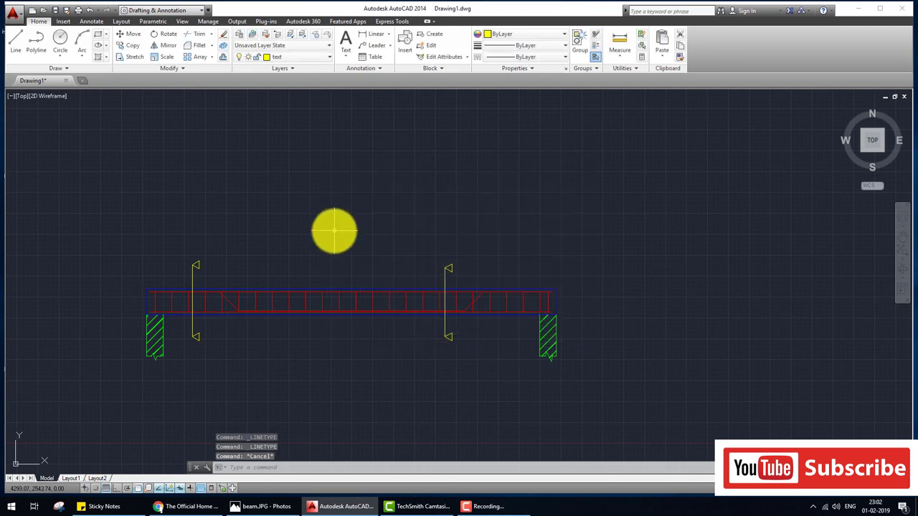
# Draw a horizontal trial line above the beam with ortho on, undoing a slanted first attempt
pyautogui.press('l')
pyautogui.press('Return')
pyautogui.click(304, 172)
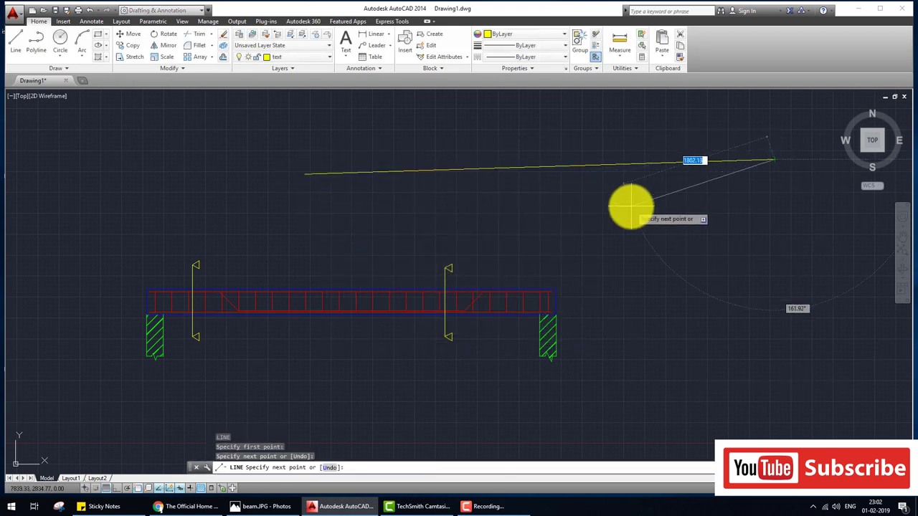
pyautogui.press('Escape')
pyautogui.hotkey('ctrl', 'z')
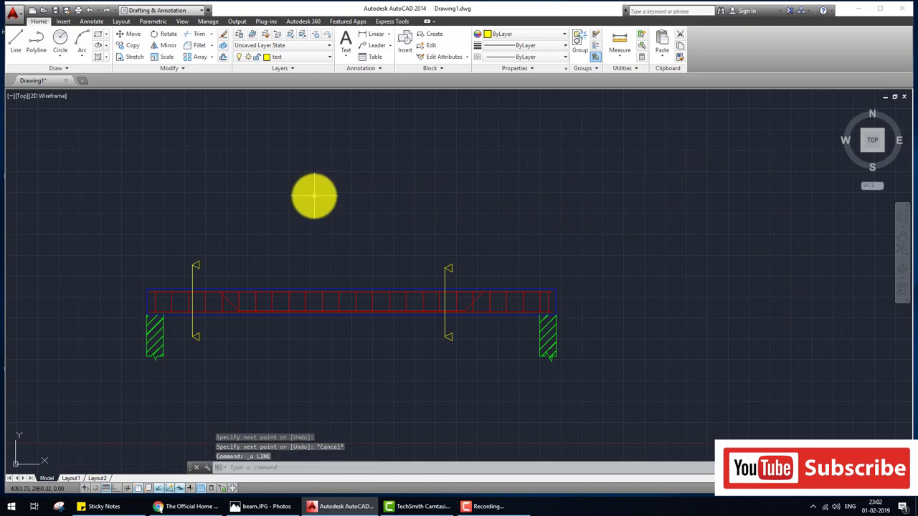
pyautogui.press('l')
pyautogui.press('Return')
pyautogui.press('F8')
pyautogui.click(258, 178)
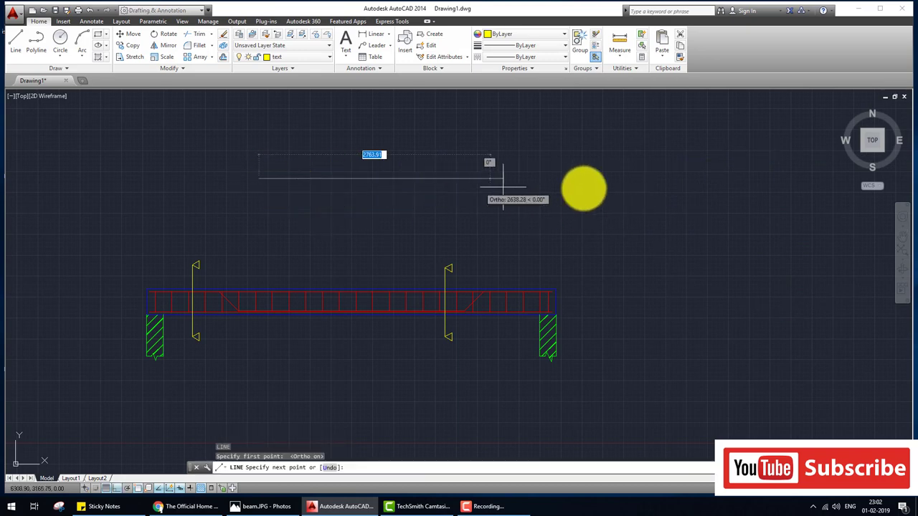
pyautogui.click(660, 188)
pyautogui.press('Return')
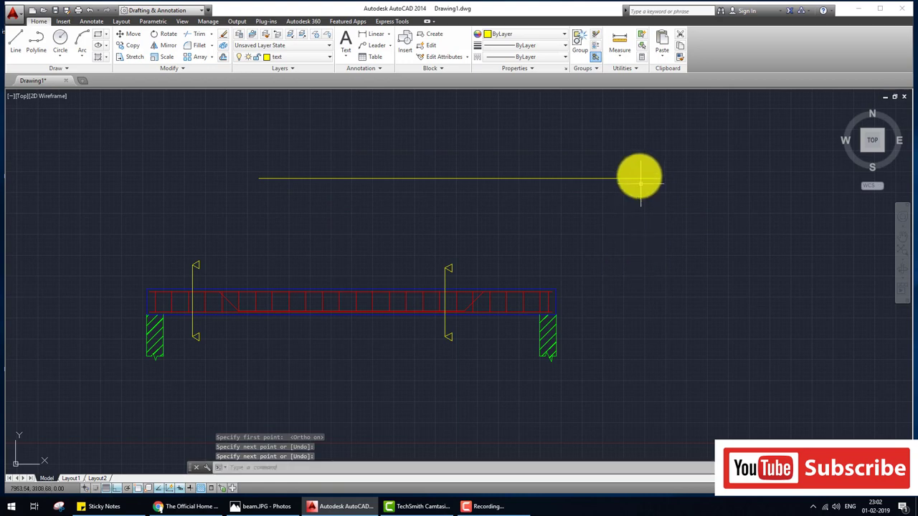
# Set the trial line's linetype to ACAD_ISO02W100, then delete it
pyautogui.scroll(5, 638, 172)
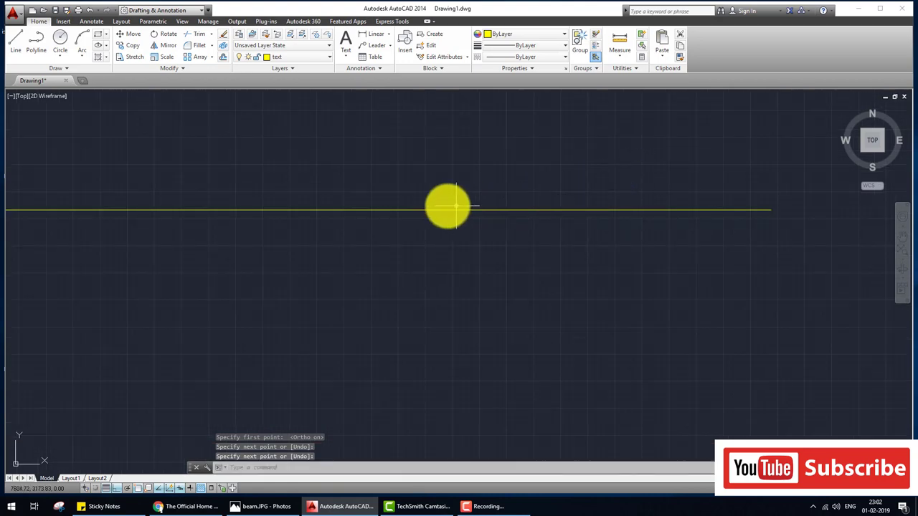
pyautogui.click(519, 56)
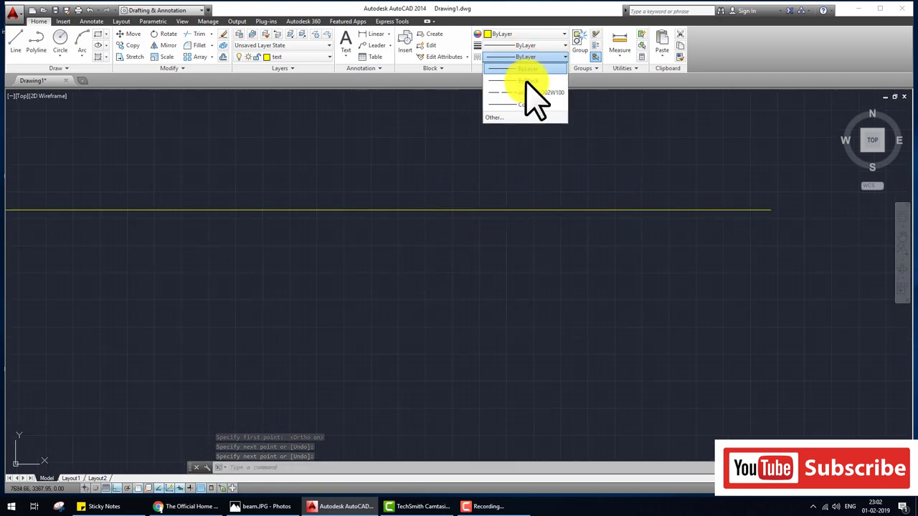
pyautogui.click(529, 93)
pyautogui.scroll(-3, 525, 197)
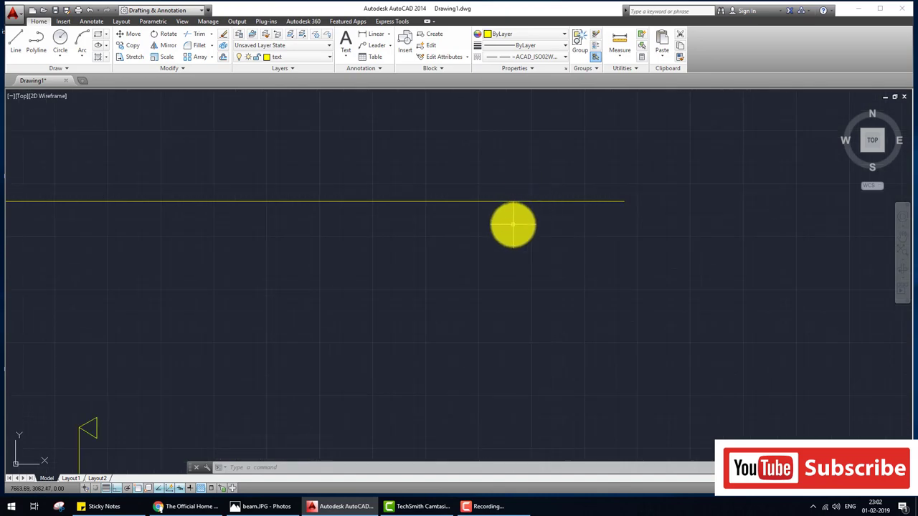
pyautogui.moveTo(492, 154); pyautogui.dragTo(484, 187, button='middle')
pyautogui.scroll(-2, 484, 186)
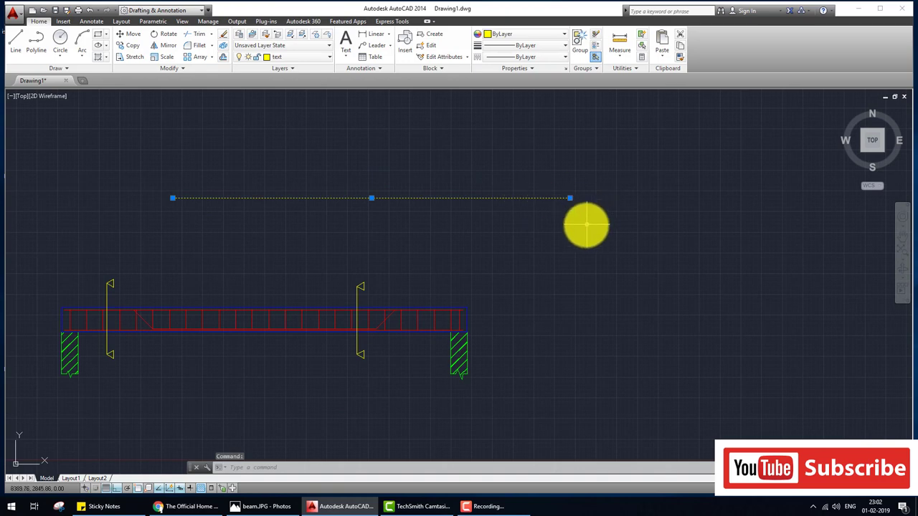
pyautogui.press('Delete')
pyautogui.scroll(2, 332, 306)
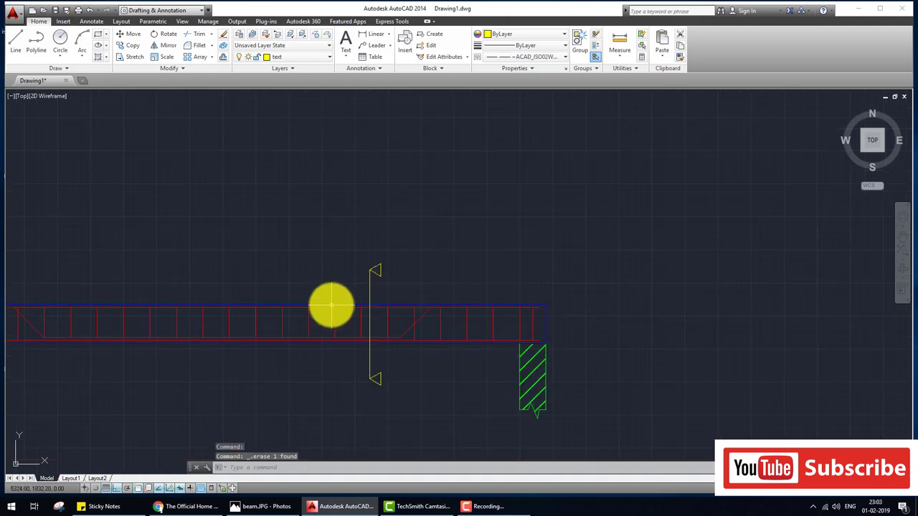
# Start a HATCH, zoom around the beam, then cancel it without filling anything
pyautogui.write('hatch')
pyautogui.press('Return')
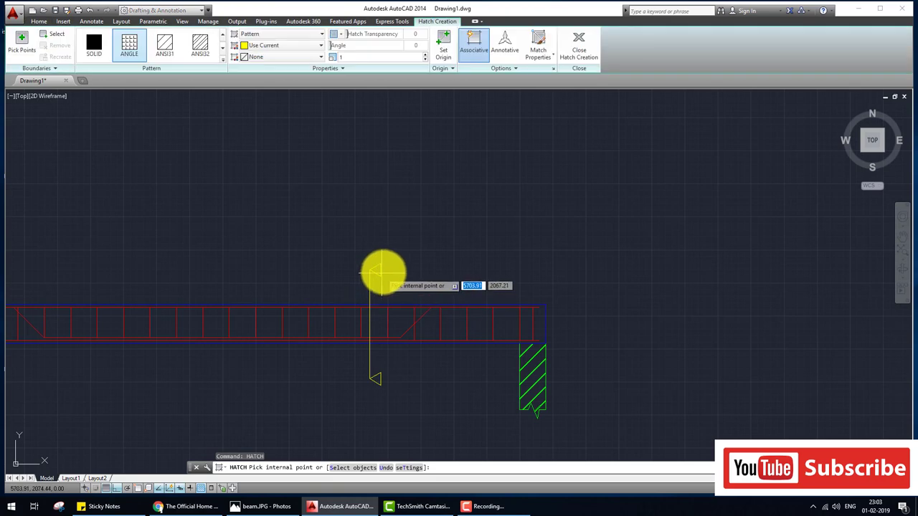
pyautogui.scroll(3, 359, 266)
pyautogui.scroll(-2, 363, 267)
pyautogui.scroll(-2, 400, 287)
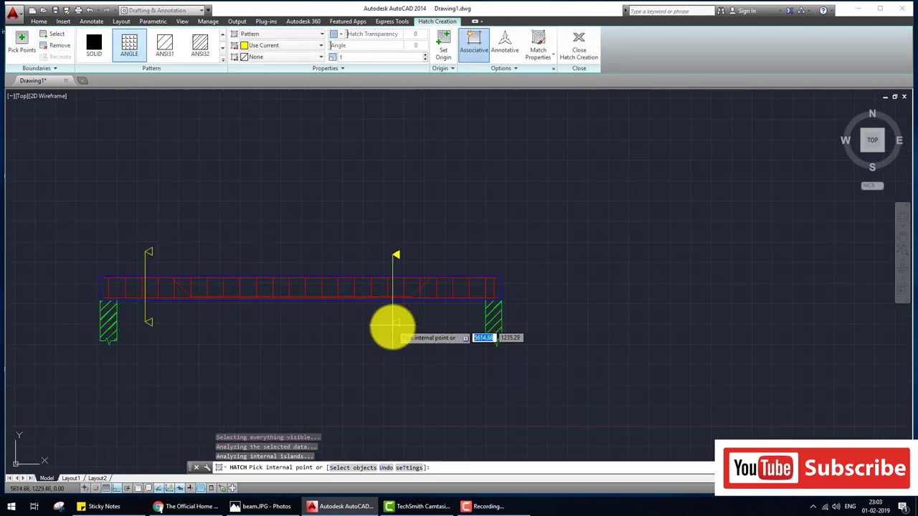
pyautogui.scroll(4, 390, 322)
pyautogui.scroll(-3, 401, 310)
pyautogui.scroll(-1, 191, 272)
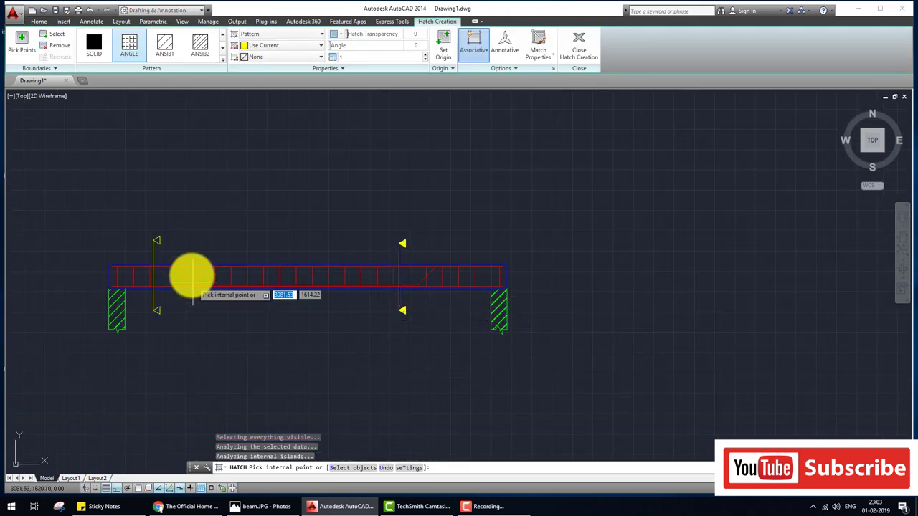
pyautogui.scroll(3, 154, 230)
pyautogui.scroll(1, 105, 219)
pyautogui.scroll(-3, 130, 251)
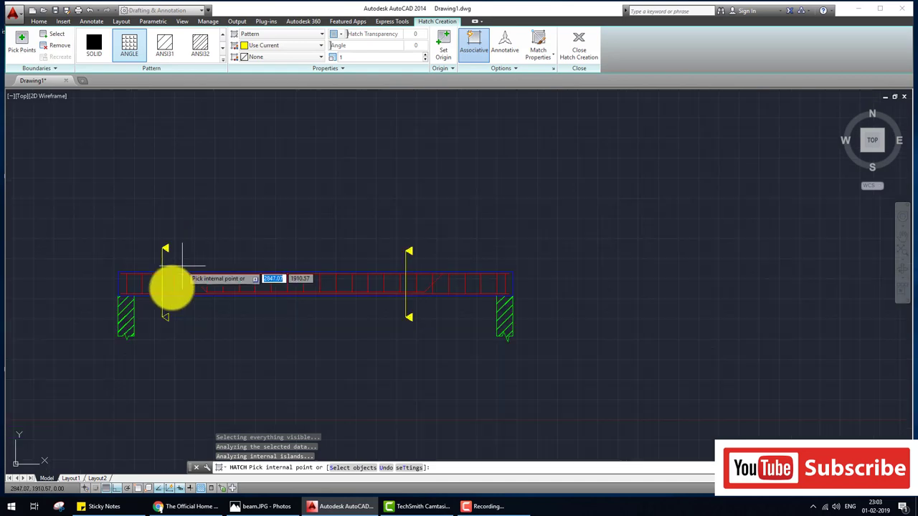
pyautogui.scroll(3, 154, 287)
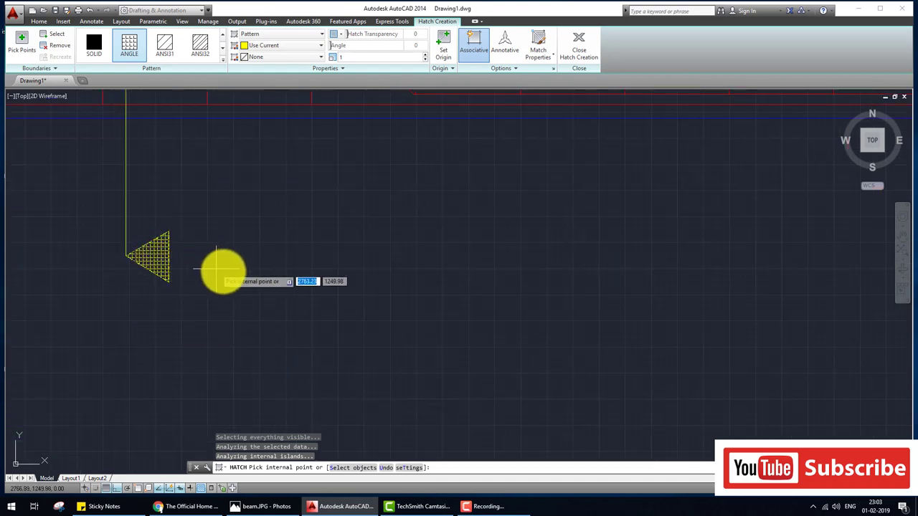
pyautogui.scroll(-3, 221, 266)
pyautogui.press('Escape')
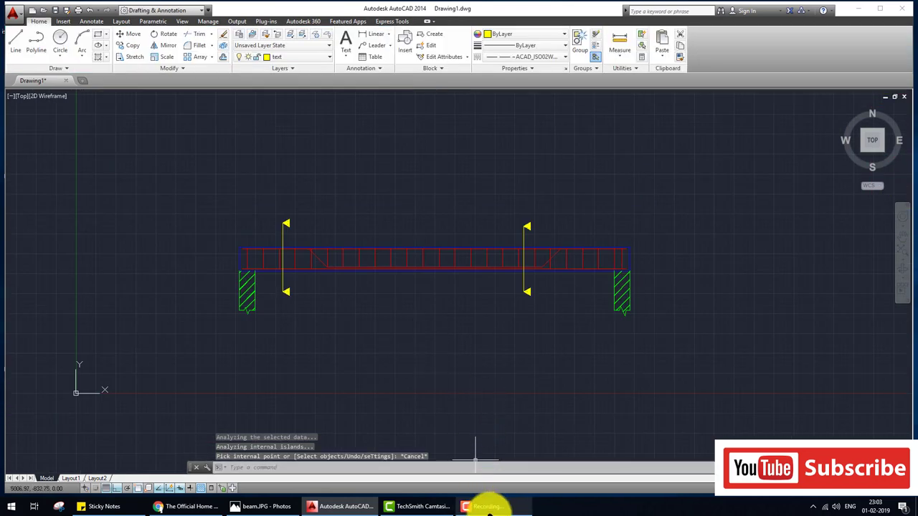
# Pan to show the whole beam, then bring up the beam.JPG reference image
pyautogui.click(489, 507)
pyautogui.moveTo(868, 439); pyautogui.dragTo(440, 302, button='middle')
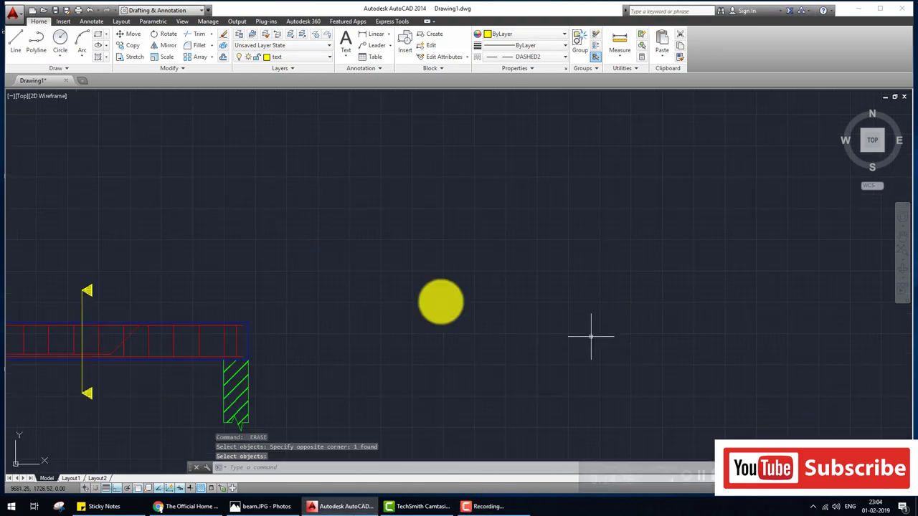
pyautogui.moveTo(424, 260); pyautogui.dragTo(338, 283, button='middle')
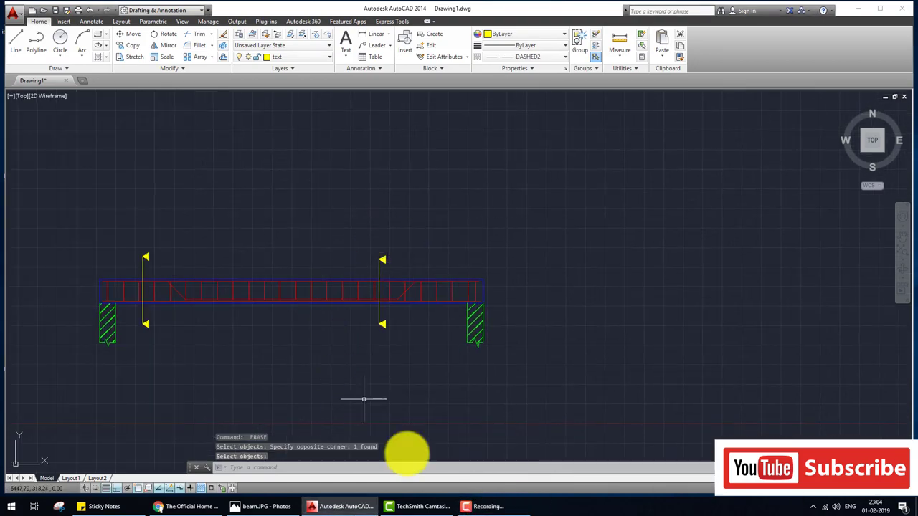
pyautogui.click(283, 506)
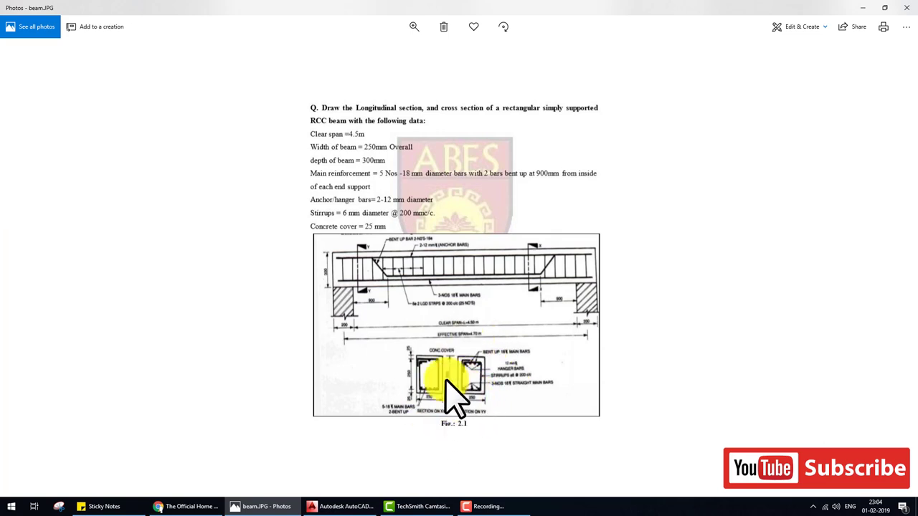
# Mark up the 'Section on XX' cross-section in beam.JPG with pen ink, linking it to the other section
pyautogui.hotkey('ctrl', '2')
pyautogui.moveTo(429, 343); pyautogui.dragTo(433, 344)
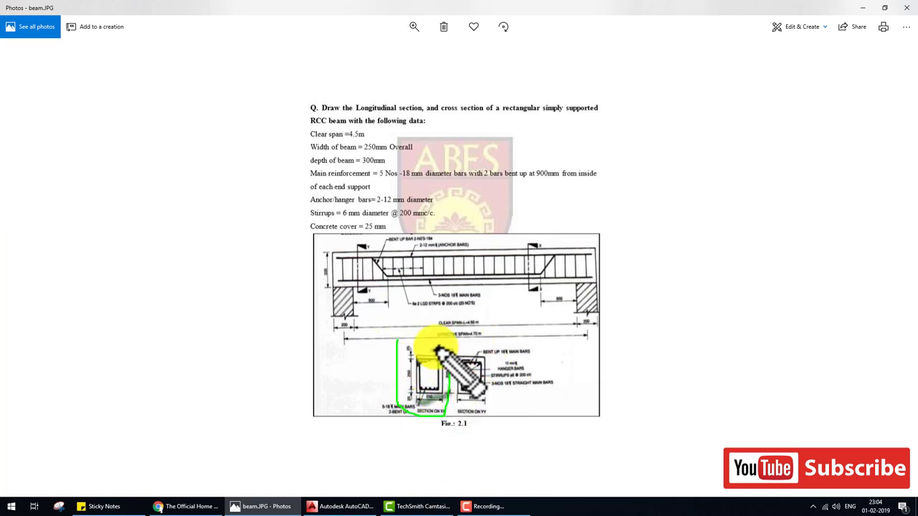
pyautogui.moveTo(446, 376); pyautogui.dragTo(495, 375)
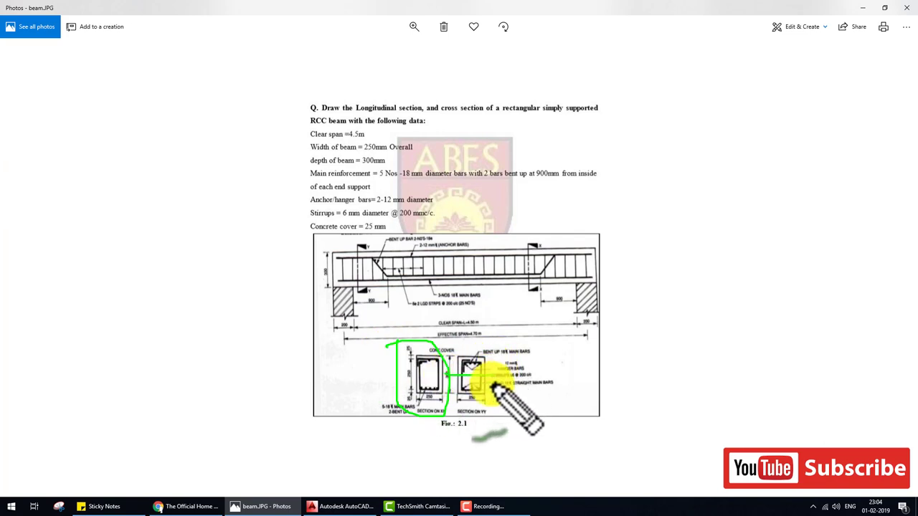
pyautogui.moveTo(422, 393); pyautogui.dragTo(434, 369)
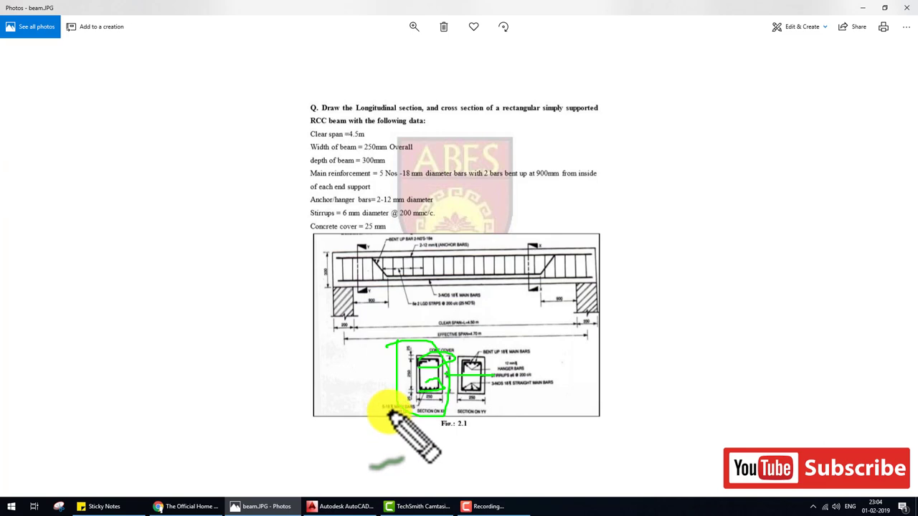
# Back in AutoCAD, make the beam layer current via the LA layer list
pyautogui.click(337, 506)
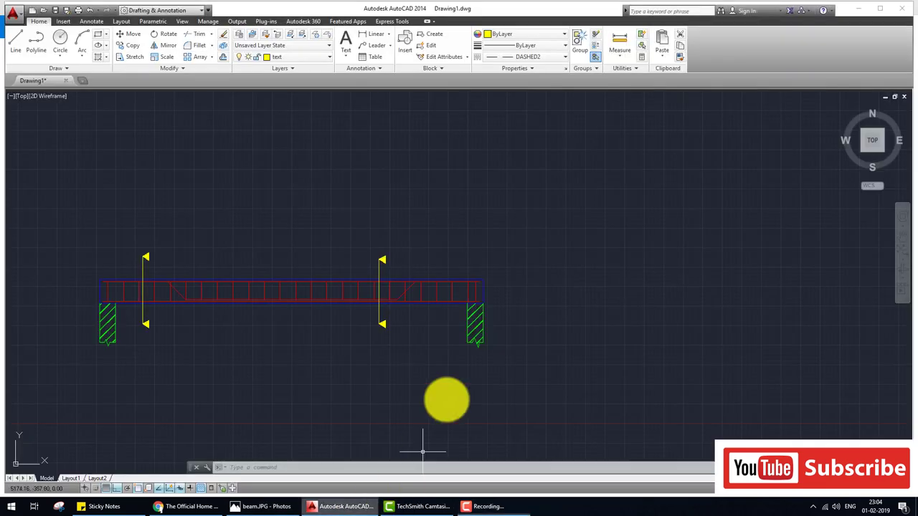
pyautogui.moveTo(334, 375); pyautogui.dragTo(410, 321, button='middle')
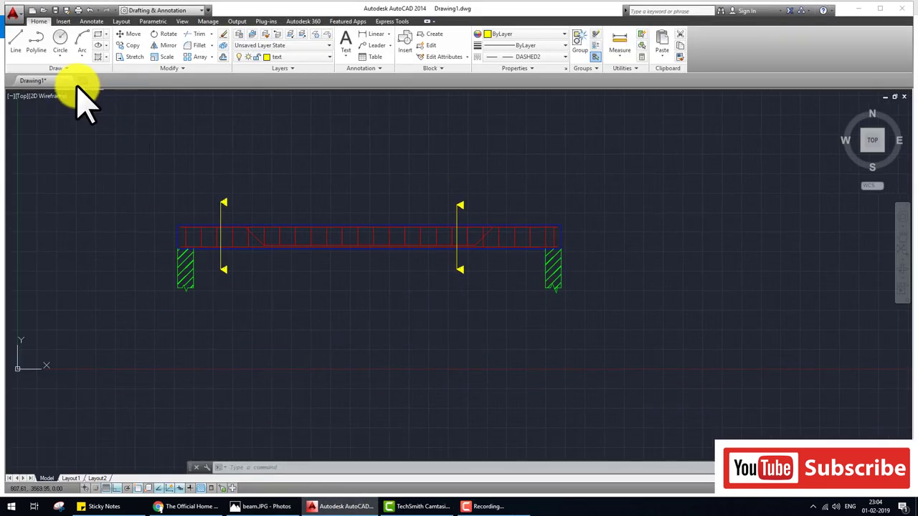
pyautogui.write('LA')
pyautogui.press('Return')
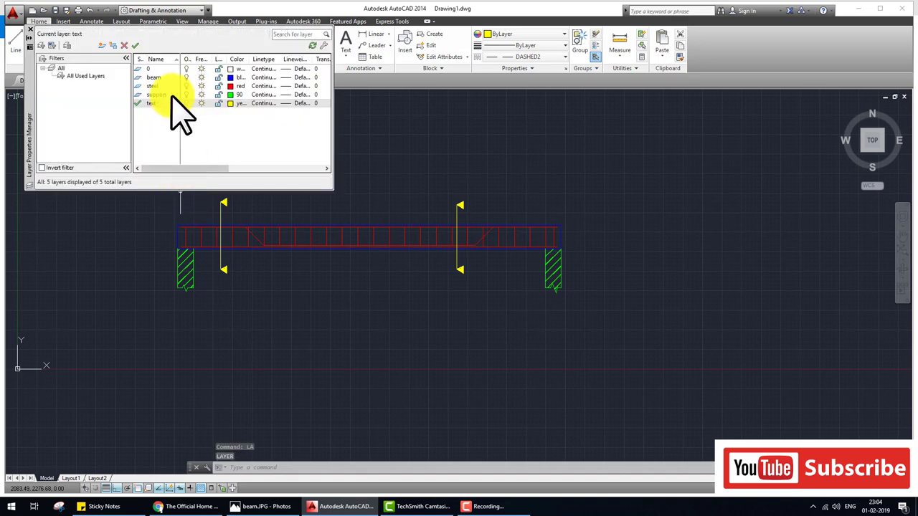
pyautogui.doubleClick(147, 78)
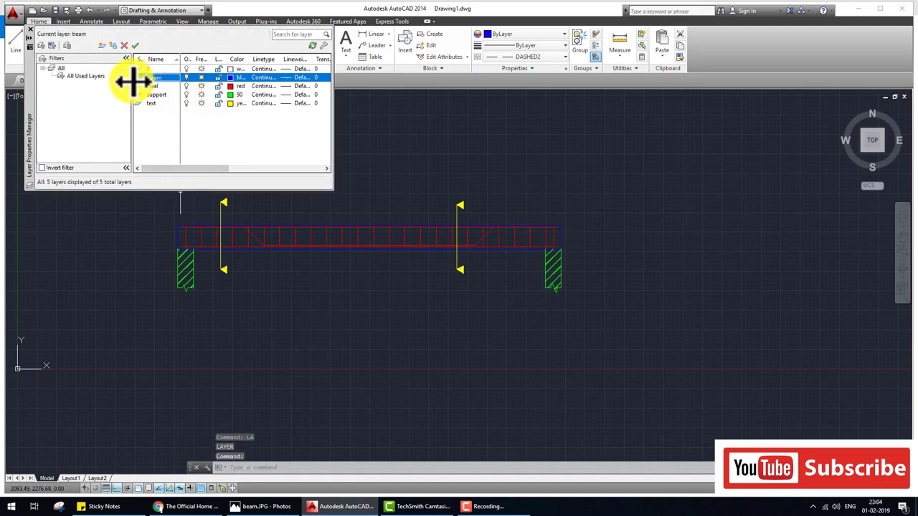
pyautogui.click(29, 29)
pyautogui.rightClick(219, 293)
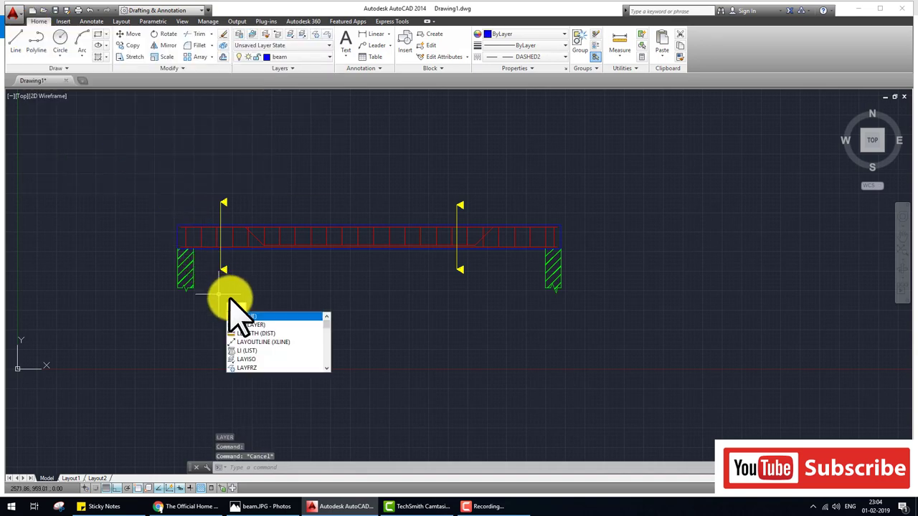
pyautogui.click(233, 301)
# Draw a closed 250 × 300 rectangle below the beam with LINE
pyautogui.write('l')
pyautogui.press('Return')
pyautogui.scroll(4, 262, 308)
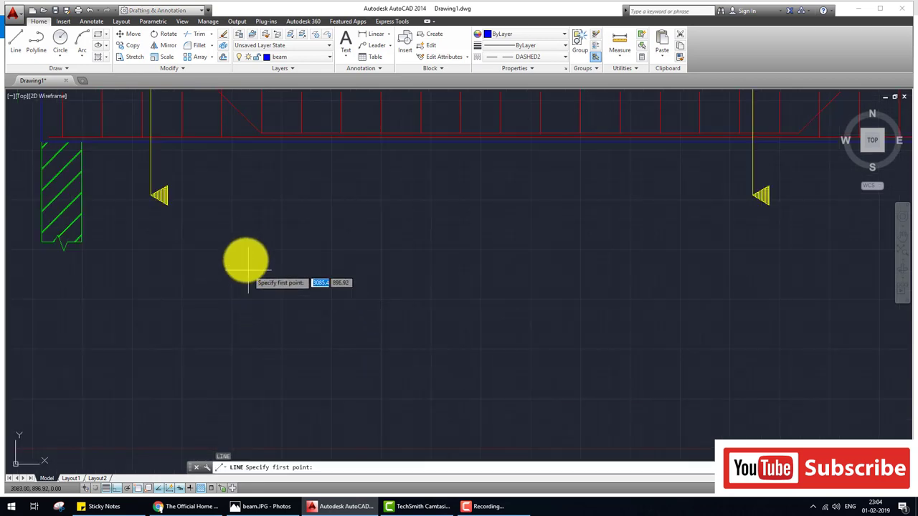
pyautogui.click(242, 236)
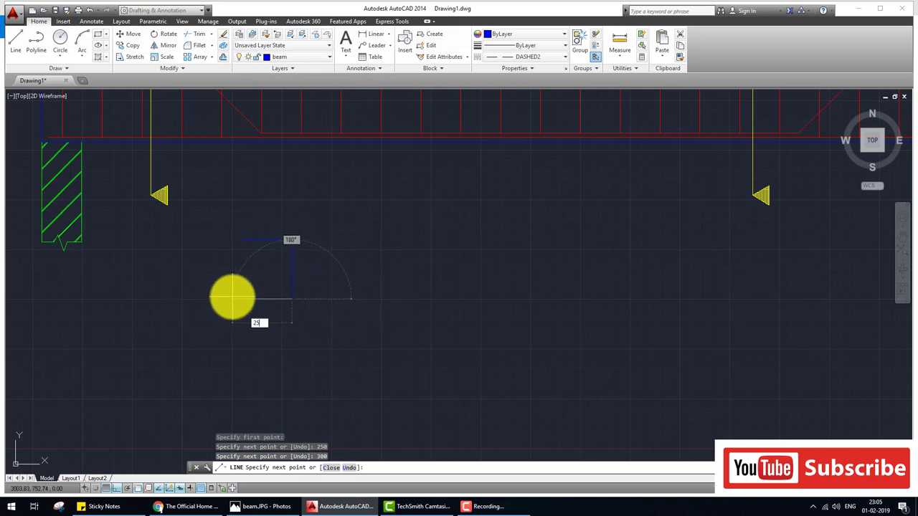
pyautogui.click(242, 240)
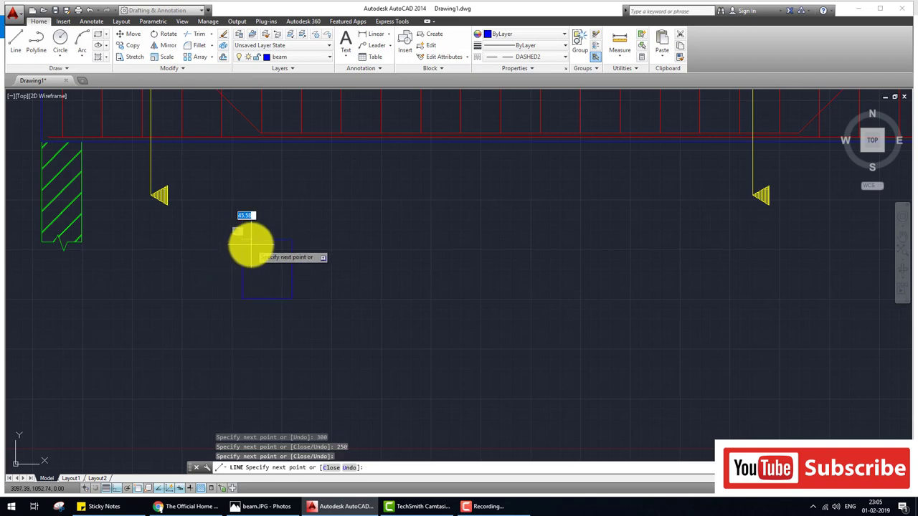
pyautogui.press('Escape')
pyautogui.scroll(2, 258, 298)
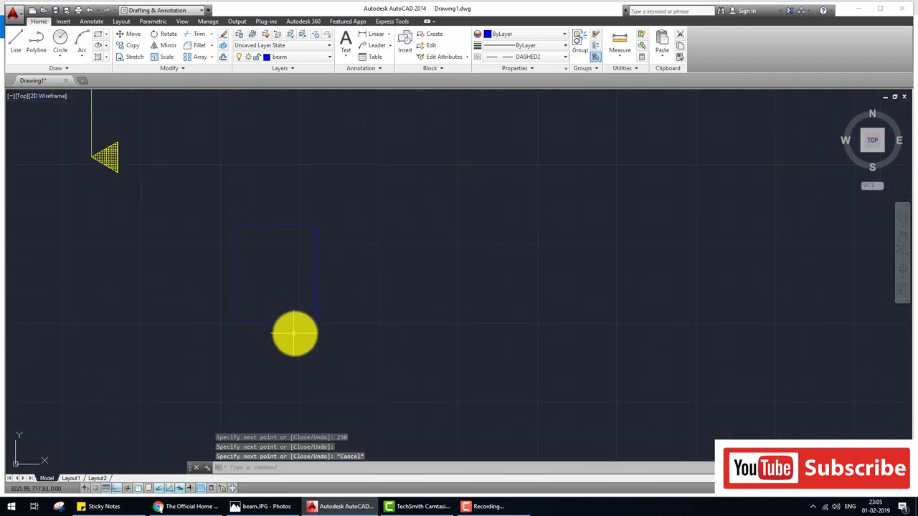
# Draw a radius-9 circle beside the rectangle and set the current linetype to ByLayer
pyautogui.write('c')
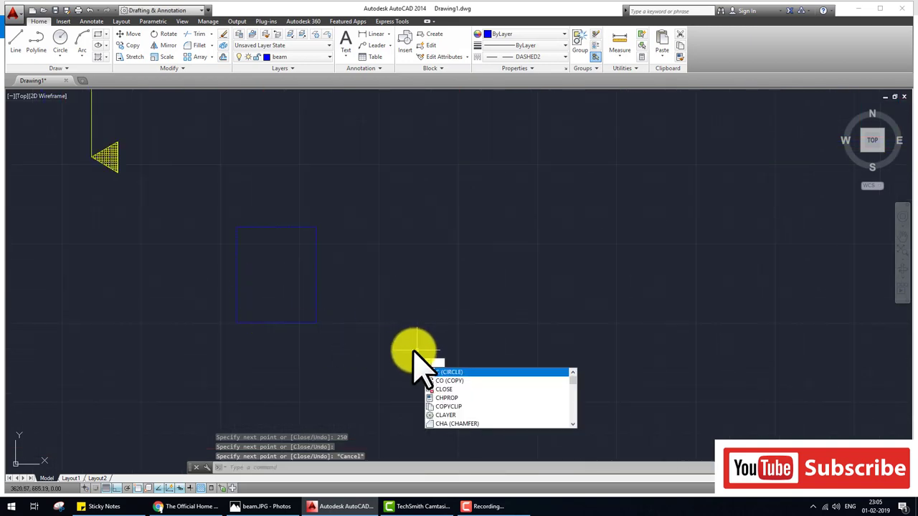
pyautogui.press('Return')
pyautogui.click(373, 262)
pyautogui.write('9')
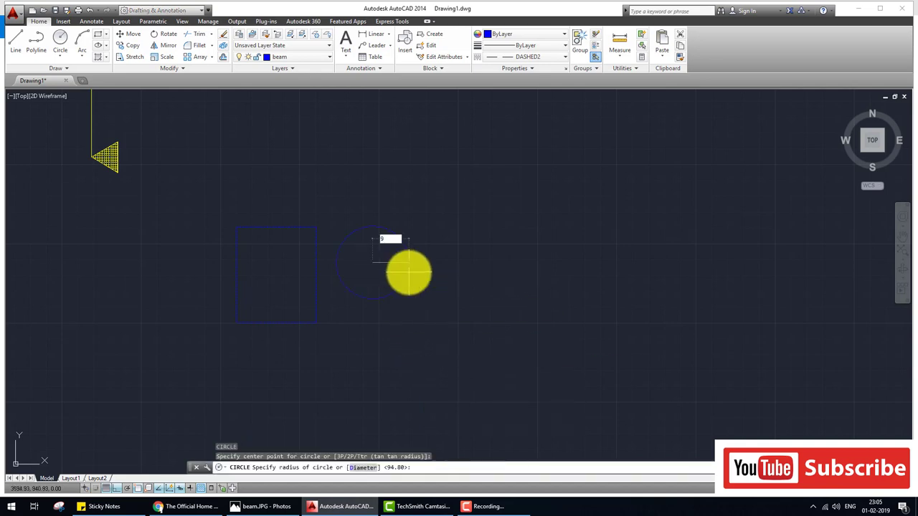
pyautogui.press('Return')
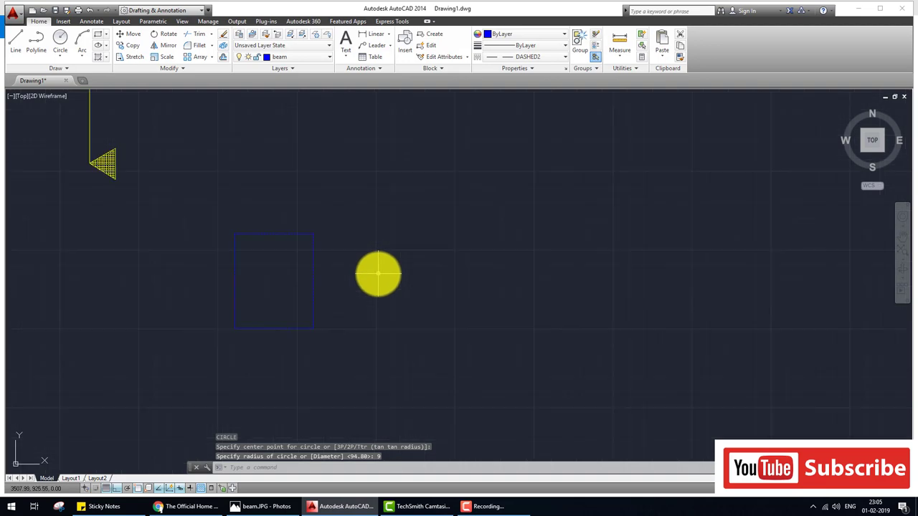
pyautogui.scroll(-2, 375, 277)
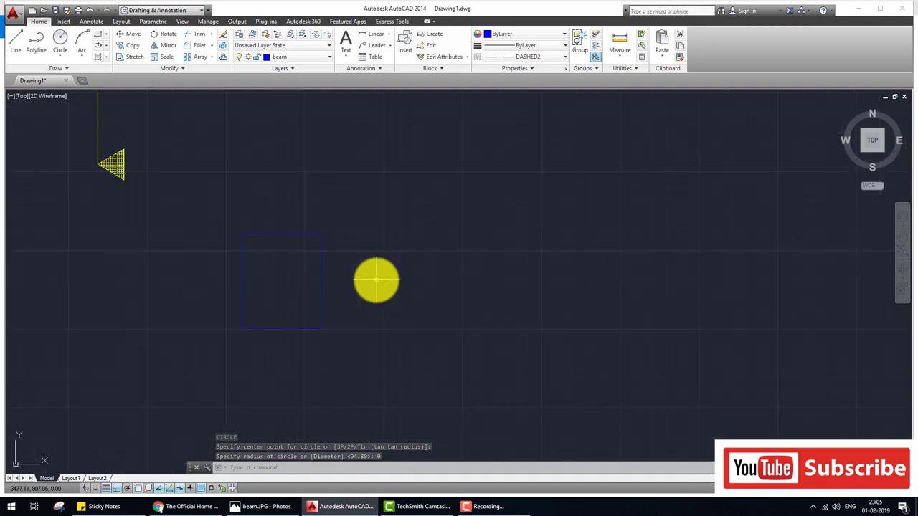
pyautogui.scroll(-2, 423, 280)
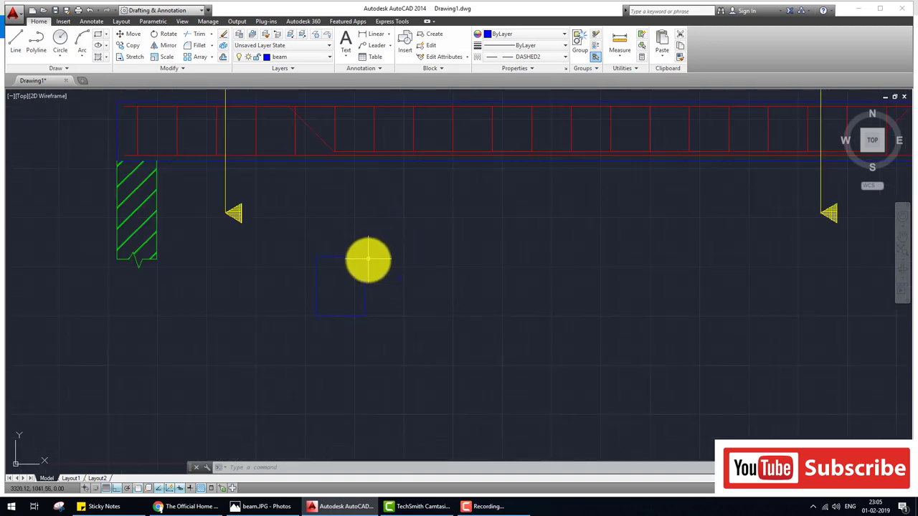
pyautogui.scroll(2, 431, 281)
pyautogui.scroll(-2, 487, 247)
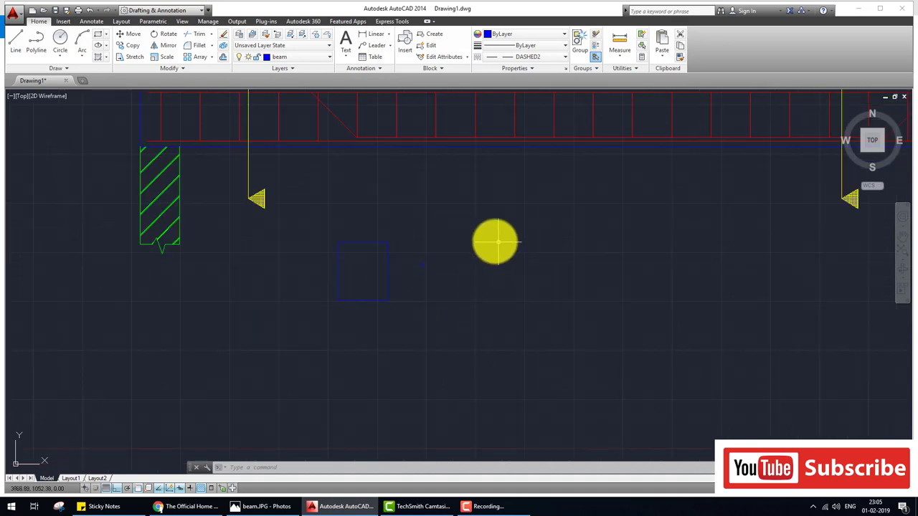
pyautogui.click(557, 56)
pyautogui.click(523, 71)
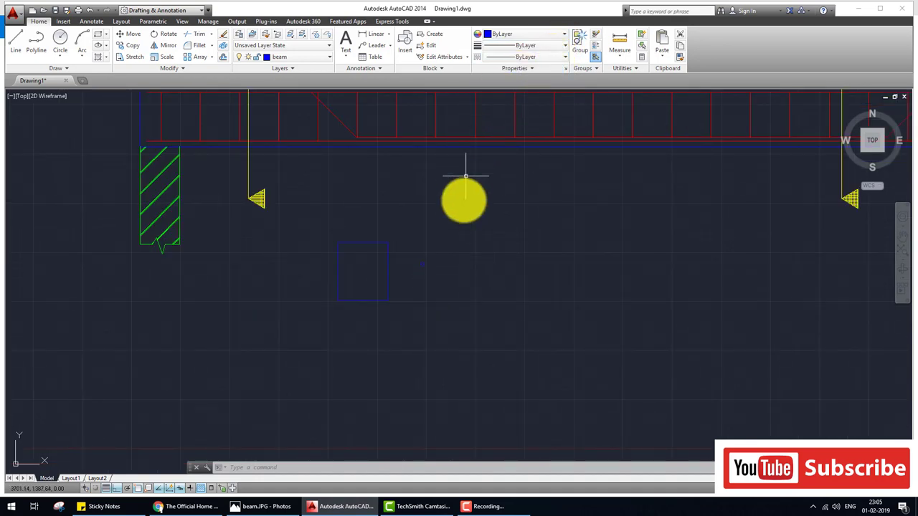
pyautogui.scroll(2, 464, 267)
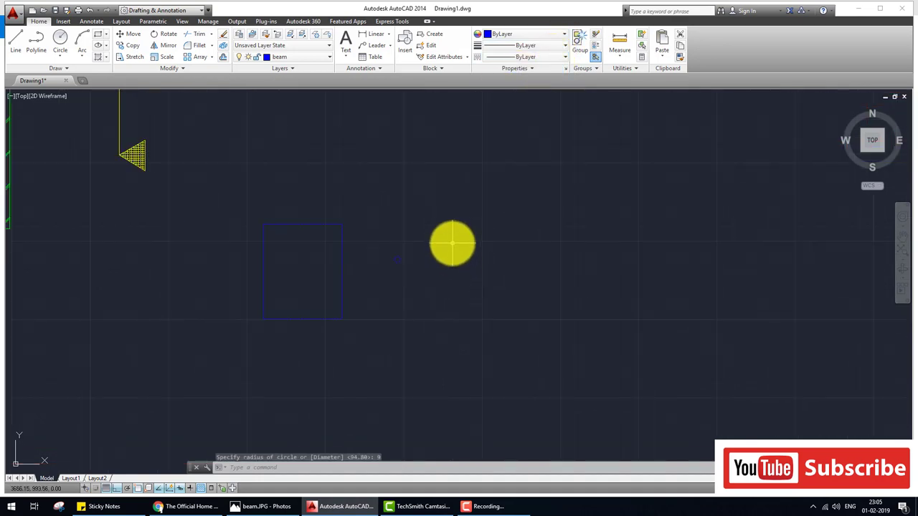
# Draw a new horizontal and vertical line outline to the right of the rectangle
pyautogui.write('l')
pyautogui.press('Return')
pyautogui.click(452, 241)
pyautogui.click(553, 243)
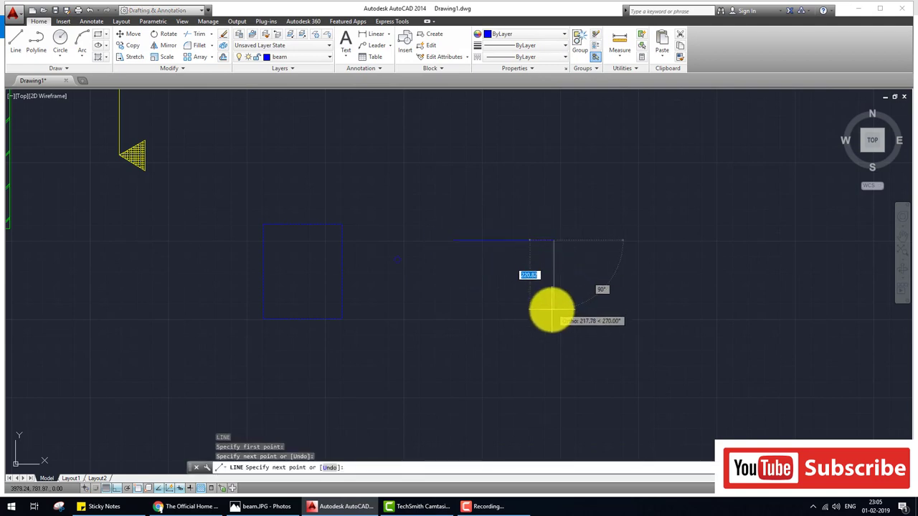
pyautogui.click(553, 308)
pyautogui.press('Return')
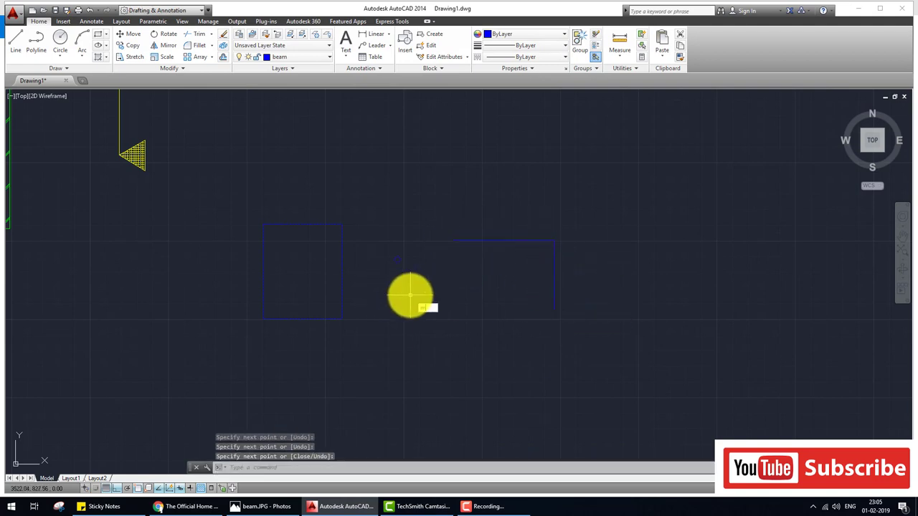
# Match the new lines' properties to the left rectangle
pyautogui.press('Return')
pyautogui.click(459, 239)
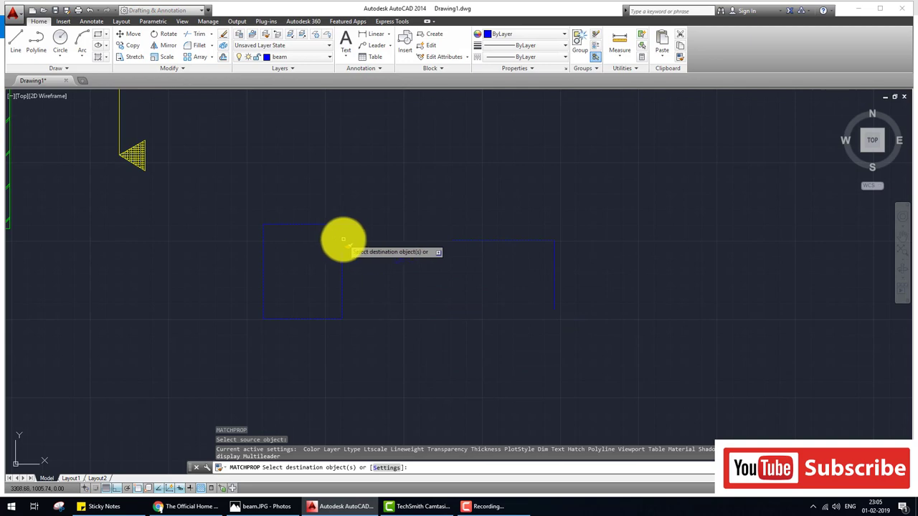
pyautogui.click(361, 312)
pyautogui.click(266, 226)
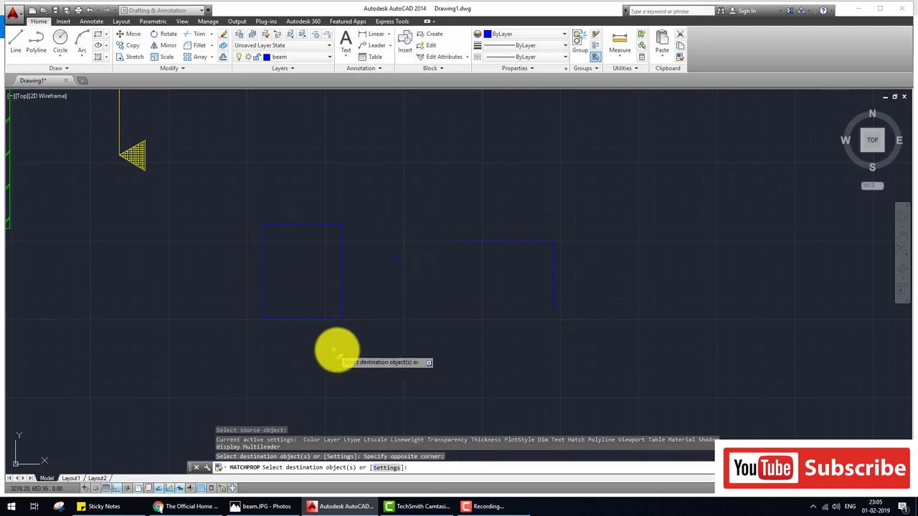
pyautogui.click(339, 350)
pyautogui.click(251, 221)
pyautogui.click(410, 287)
pyautogui.click(390, 246)
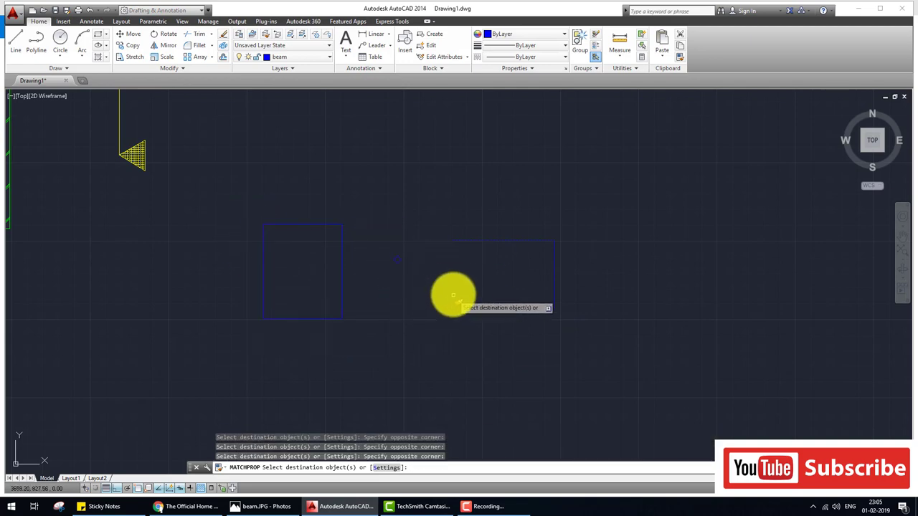
pyautogui.press('Escape')
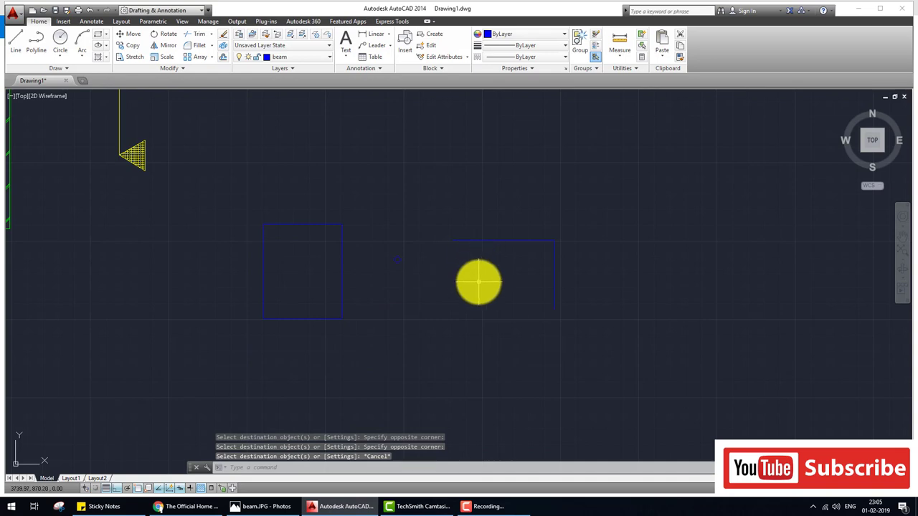
# Erase the extra right-hand rectangle with E and cancel the stray CO command
pyautogui.write('e')
pyautogui.press('Return')
pyautogui.click(588, 322)
pyautogui.click(477, 197)
pyautogui.press('Return')
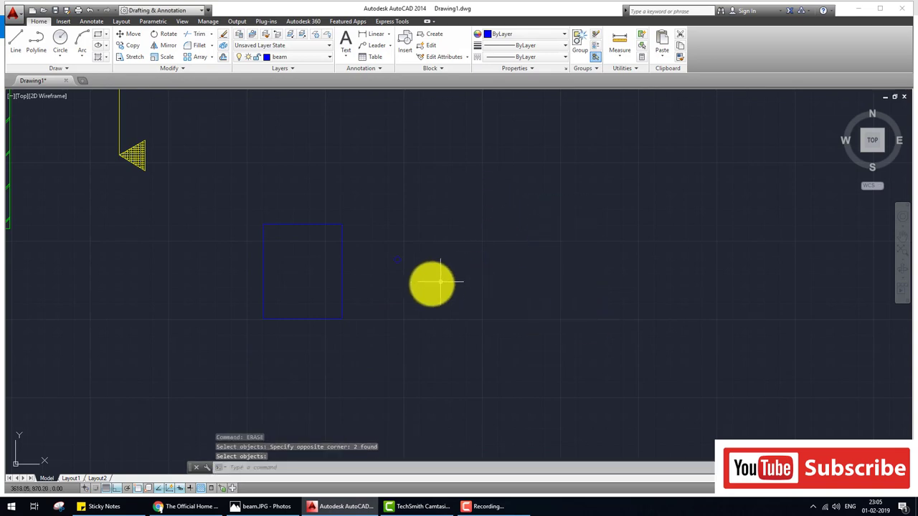
pyautogui.scroll(2, 380, 275)
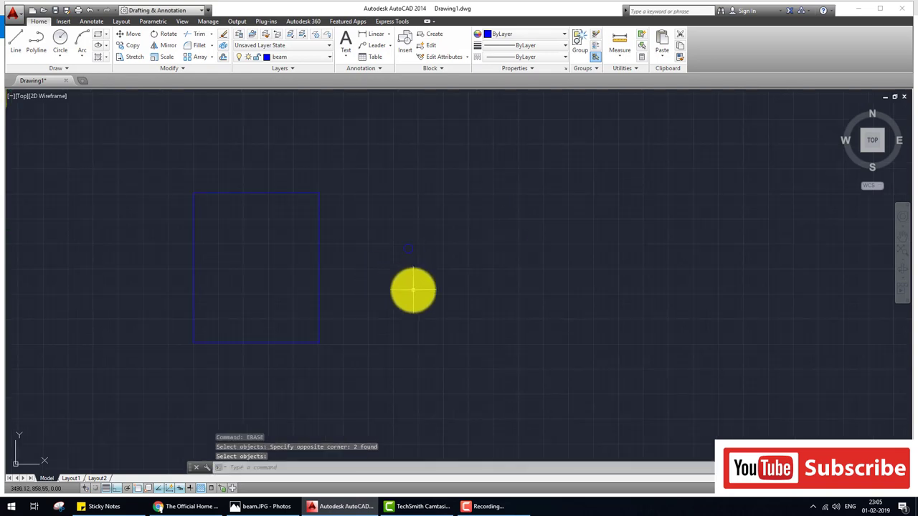
pyautogui.write('co')
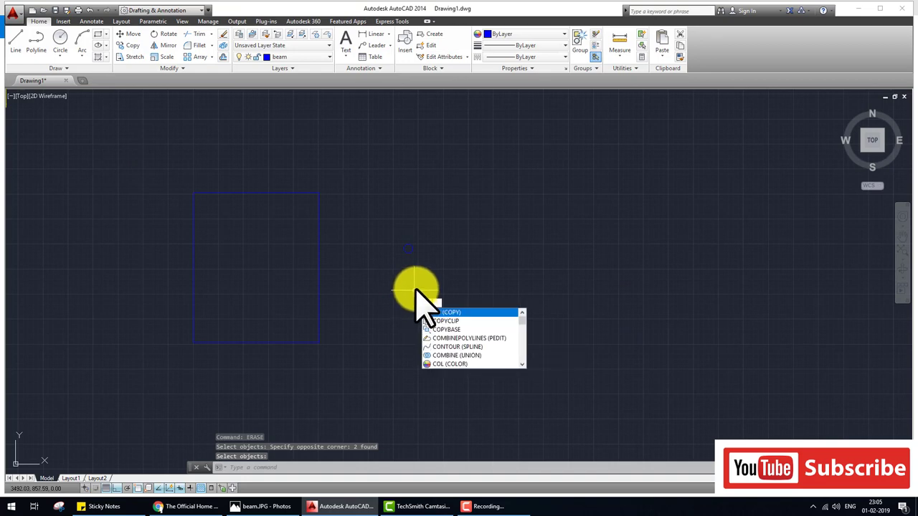
pyautogui.press('Escape')
pyautogui.press('Escape')
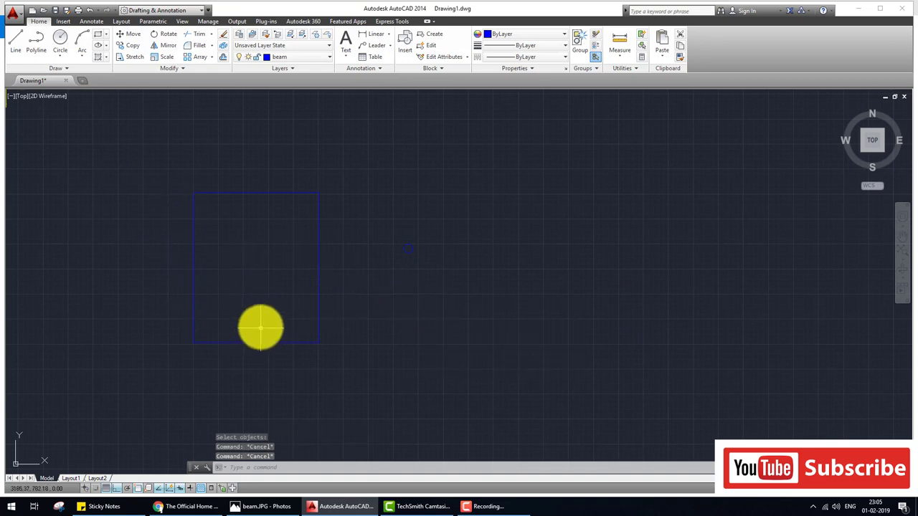
# Offset all four edges of the square section inward by 25 to make cover lines
pyautogui.write('o')
pyautogui.press('Return')
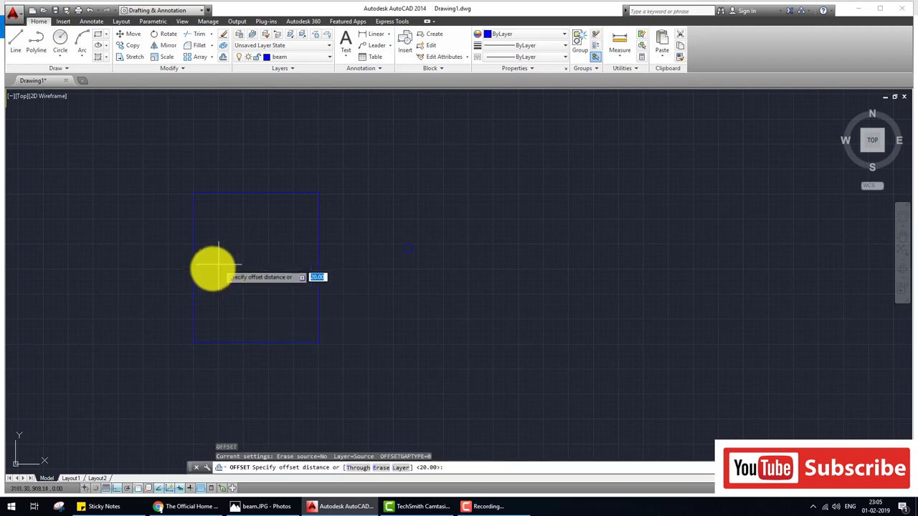
pyautogui.click(193, 269)
pyautogui.click(213, 269)
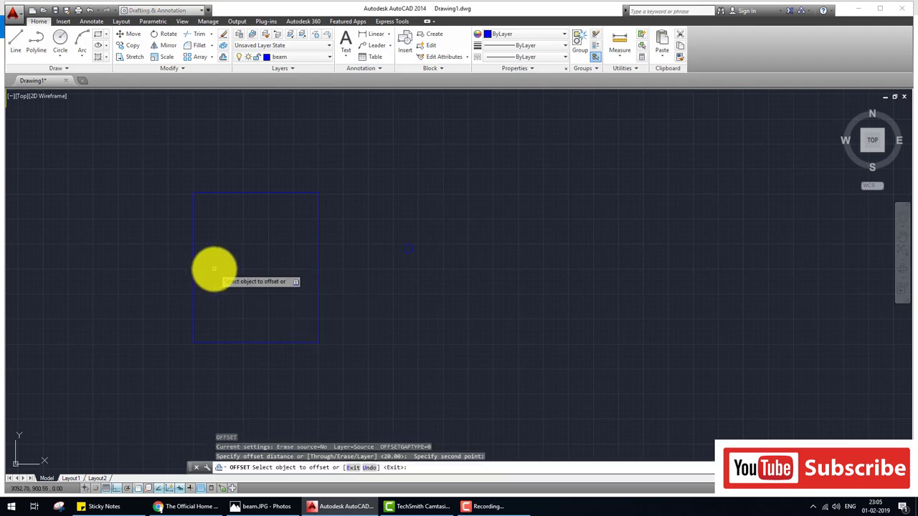
pyautogui.write('25')
pyautogui.press('Return')
pyautogui.click(193, 267)
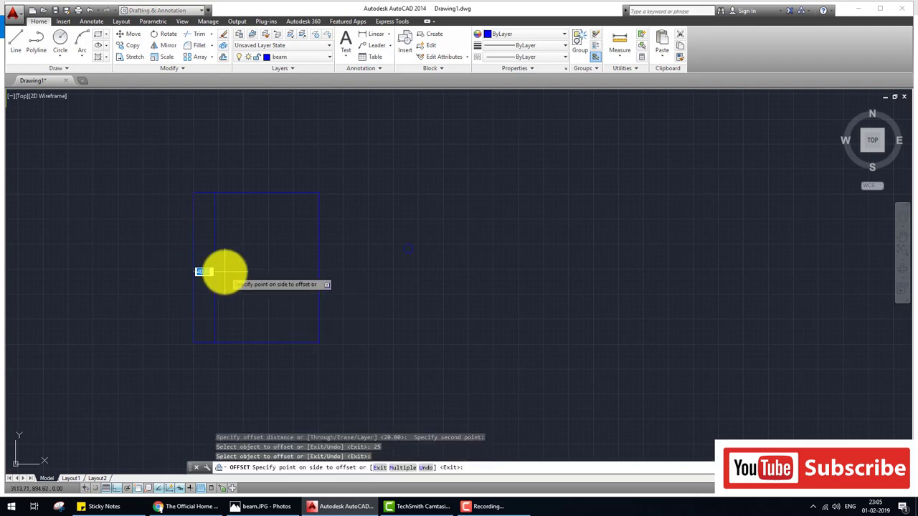
pyautogui.click(228, 267)
pyautogui.click(274, 194)
pyautogui.click(272, 207)
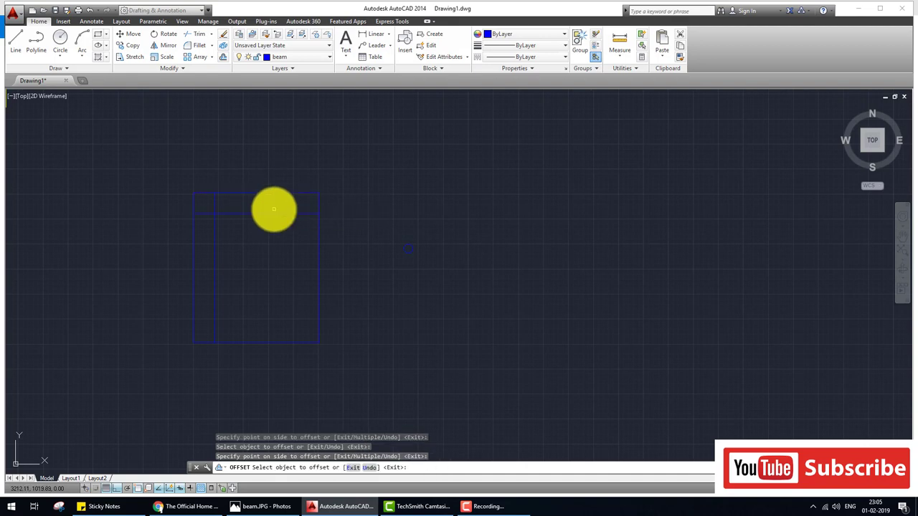
pyautogui.click(318, 256)
pyautogui.click(299, 256)
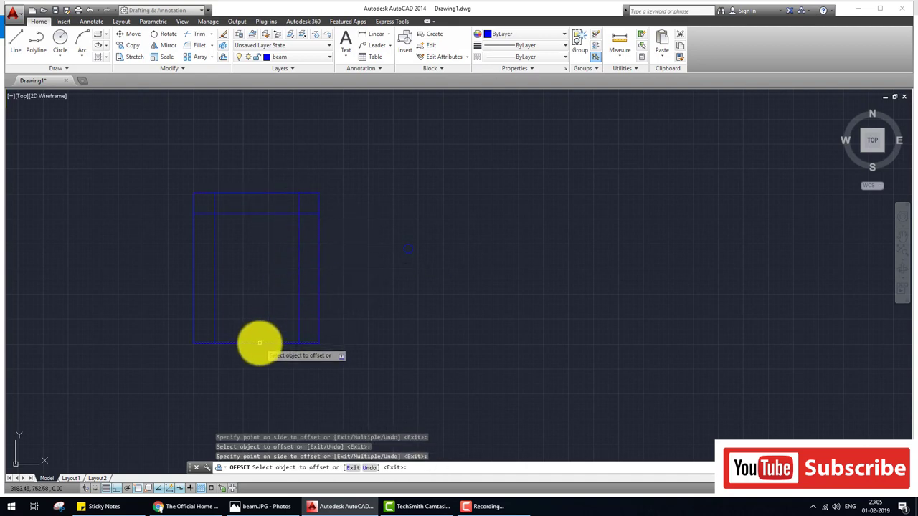
pyautogui.click(259, 343)
pyautogui.click(260, 319)
pyautogui.press('Escape')
pyautogui.press('Escape')
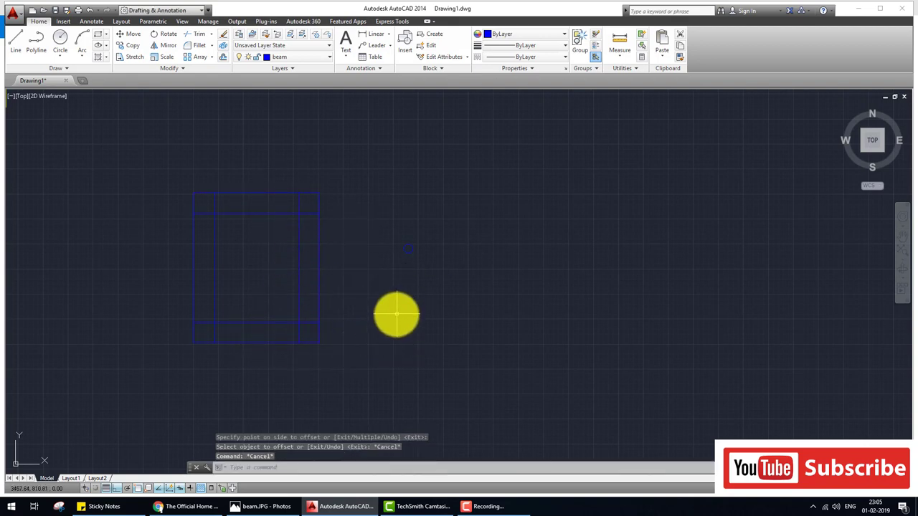
# Copy the radius-9 bar circle to the lower-left inner corner of the cover lines
pyautogui.write('co')
pyautogui.press('Return')
pyautogui.click(430, 236)
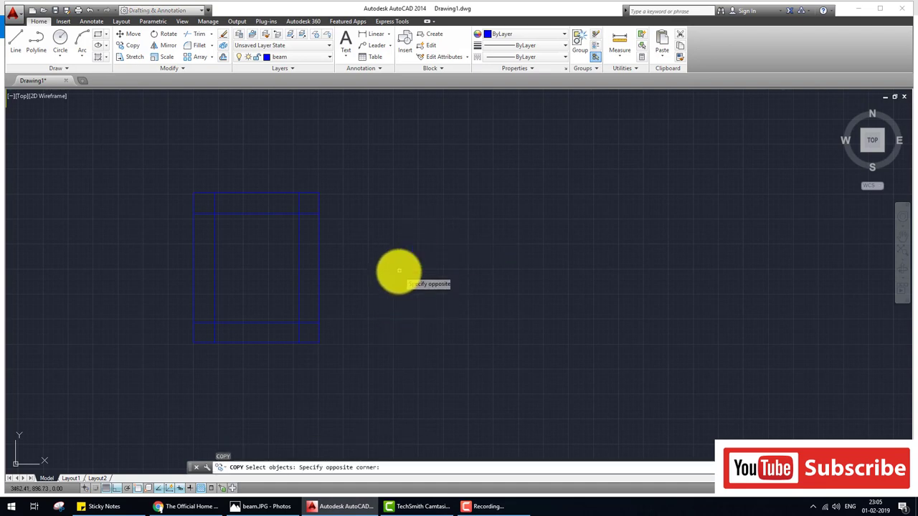
pyautogui.click(395, 269)
pyautogui.press('Return')
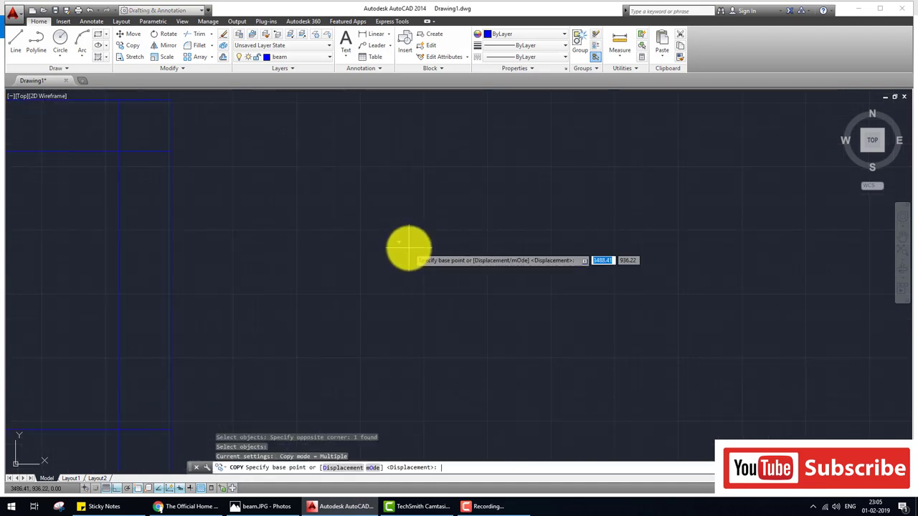
pyautogui.click(398, 242)
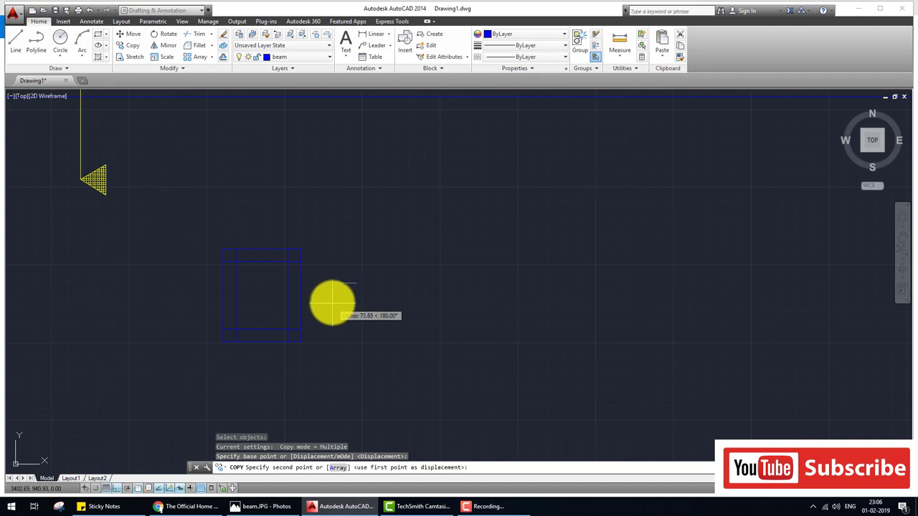
pyautogui.press('F8')
pyautogui.scroll(3, 237, 330)
pyautogui.scroll(2, 246, 297)
pyautogui.scroll(3, 260, 283)
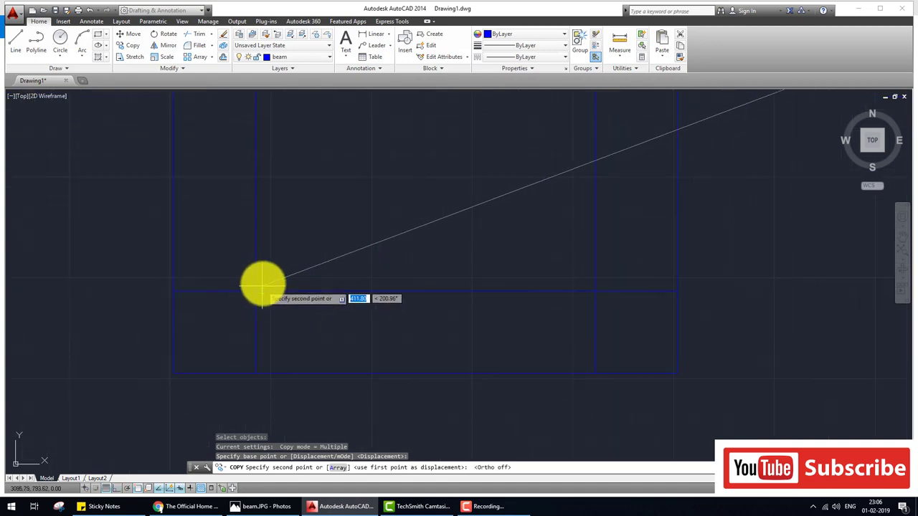
pyautogui.scroll(3, 271, 270)
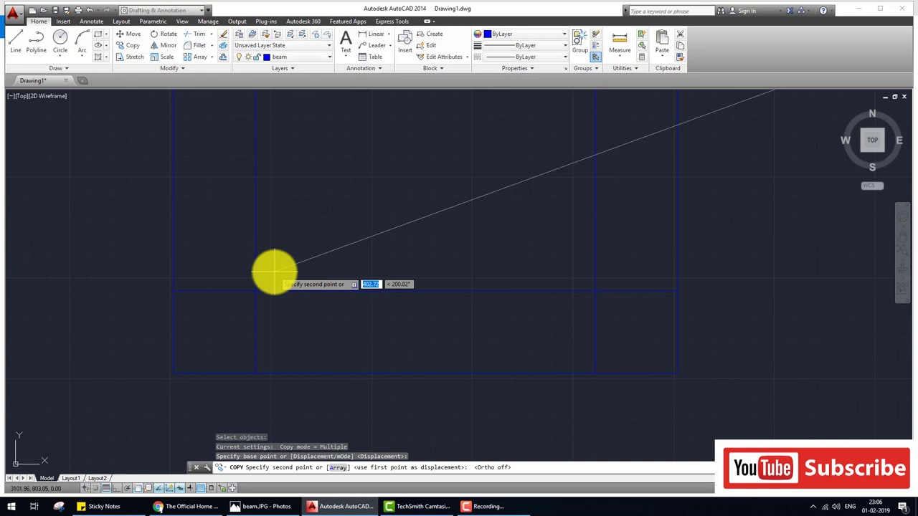
pyautogui.scroll(-2, 271, 287)
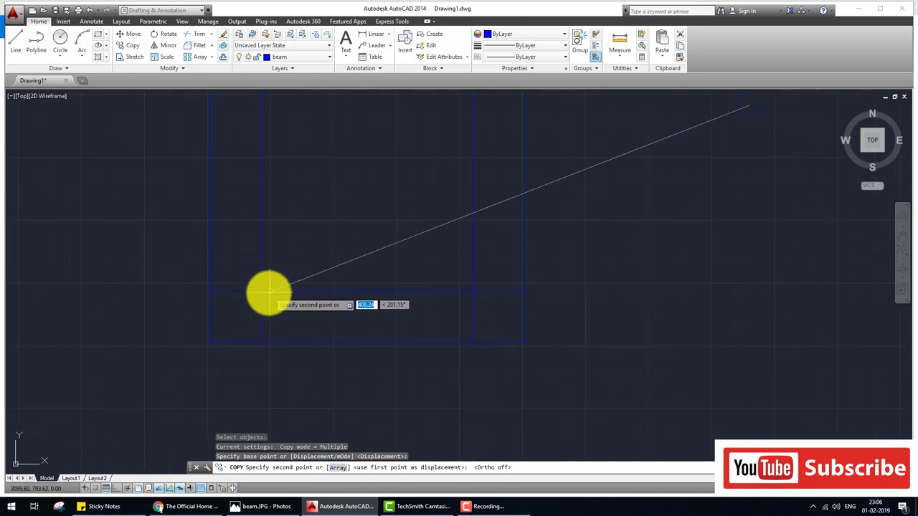
pyautogui.click(261, 291)
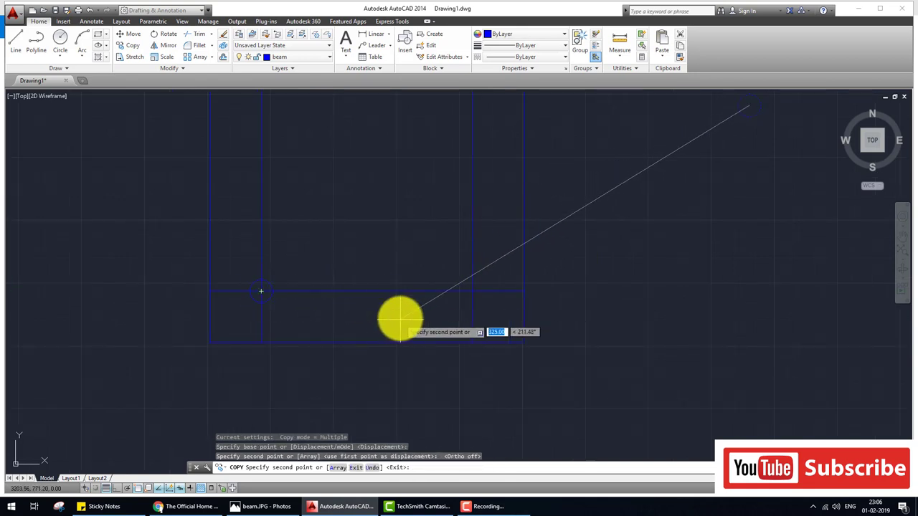
pyautogui.press('Escape')
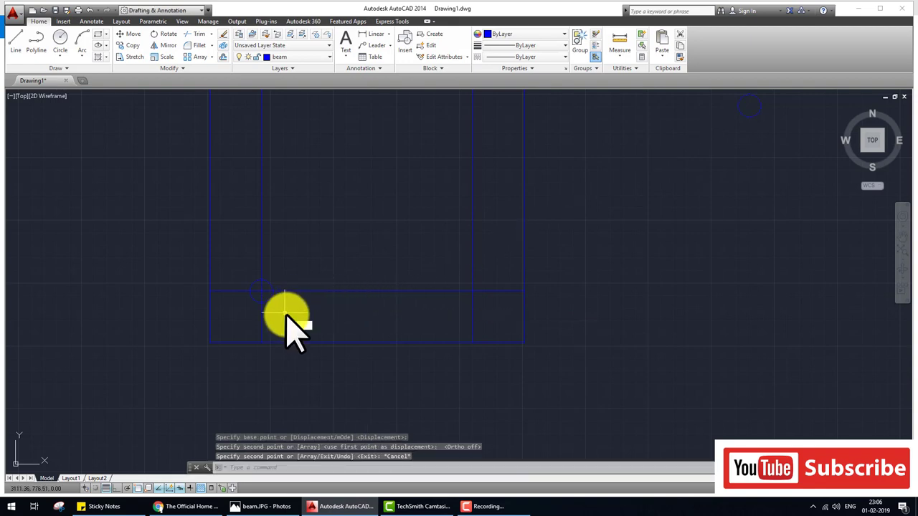
pyautogui.write('ar')
pyautogui.press('Return')
# Make a rectangular array of the corner circle with 5 columns in 1 row
pyautogui.click(269, 296)
pyautogui.press('Return')
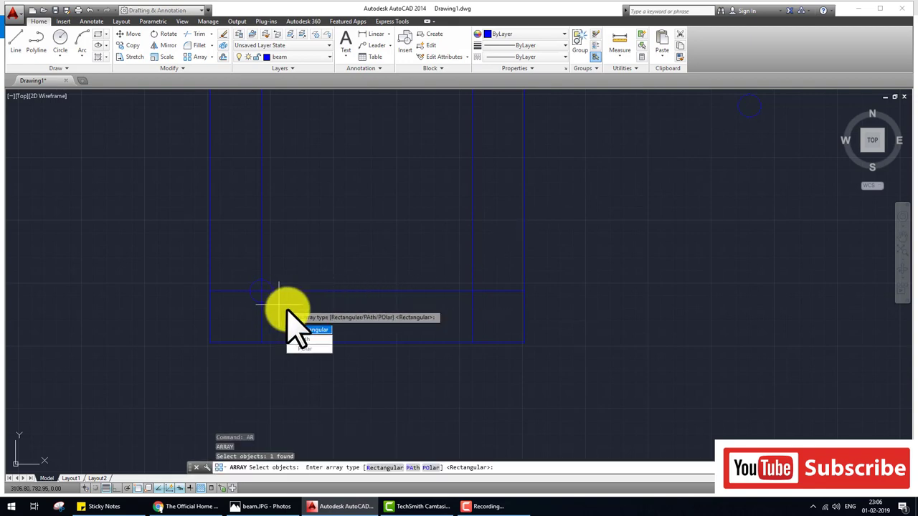
pyautogui.click(312, 330)
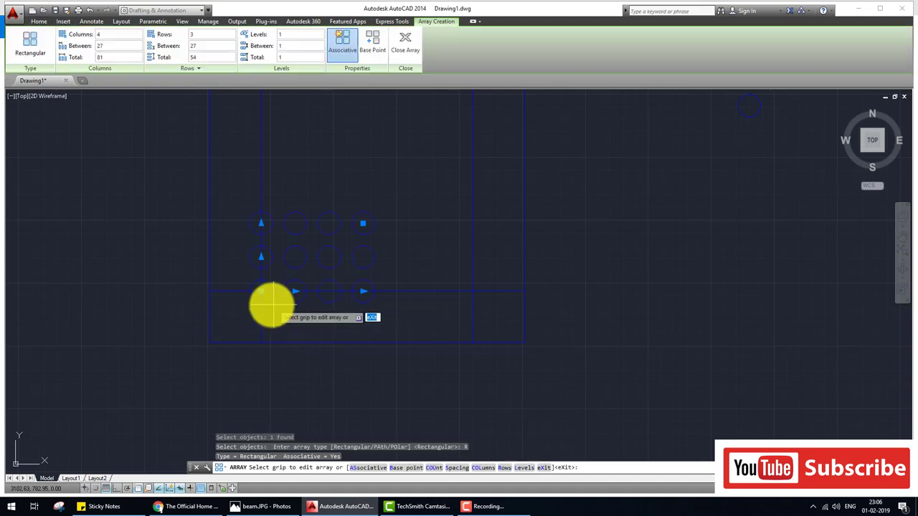
pyautogui.press('Down')
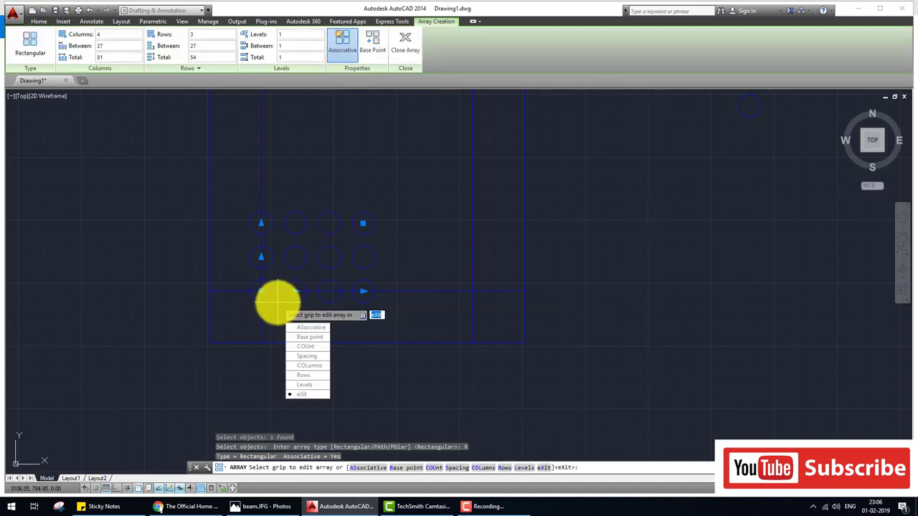
pyautogui.click(305, 347)
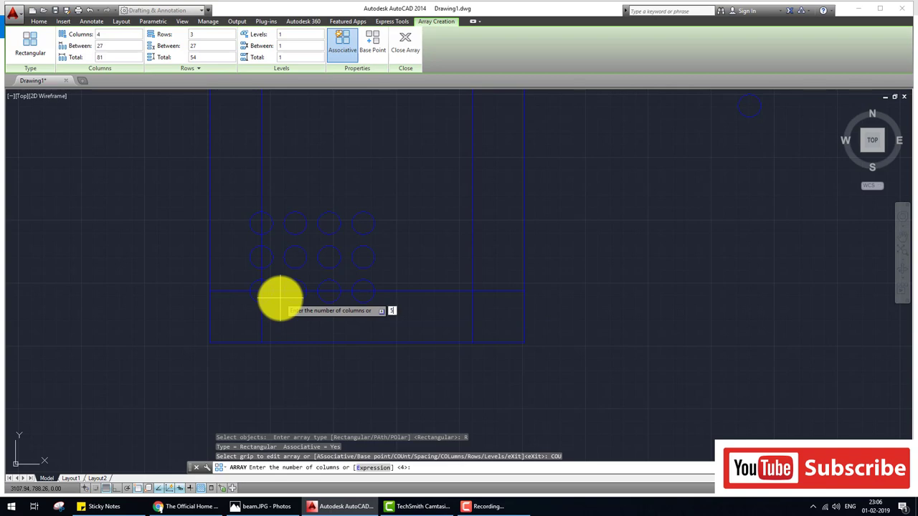
pyautogui.press('Return')
pyautogui.press('Return')
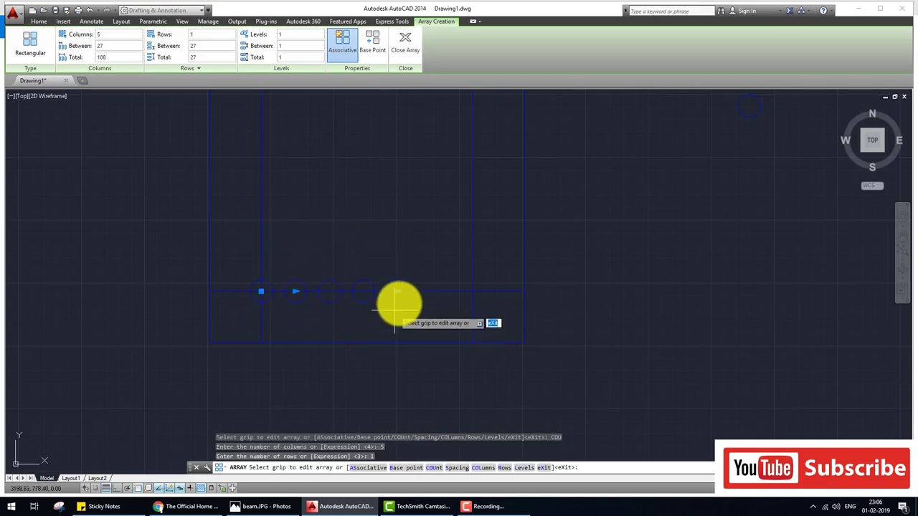
pyautogui.click(471, 292)
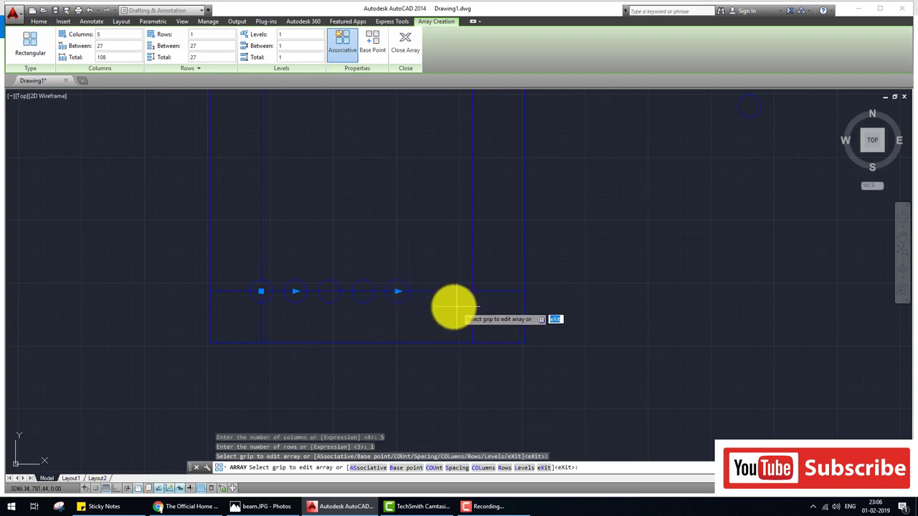
pyautogui.press('Down')
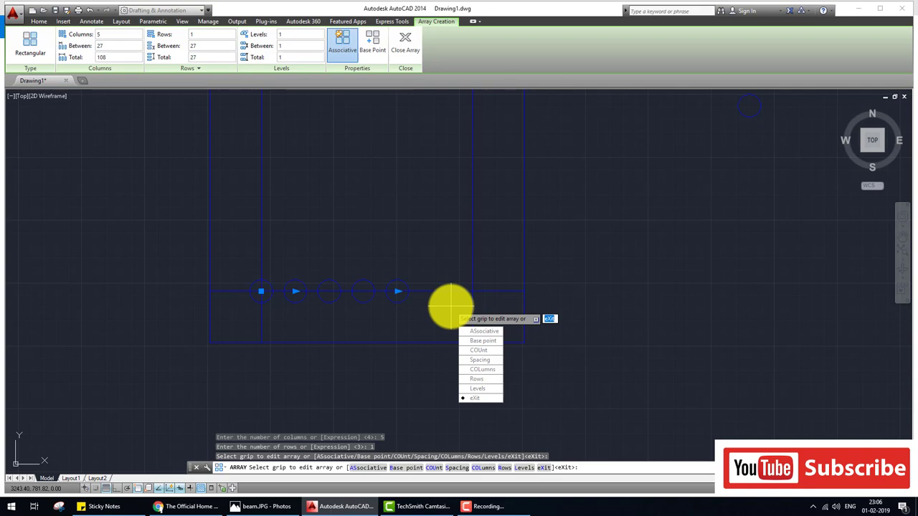
pyautogui.click(484, 341)
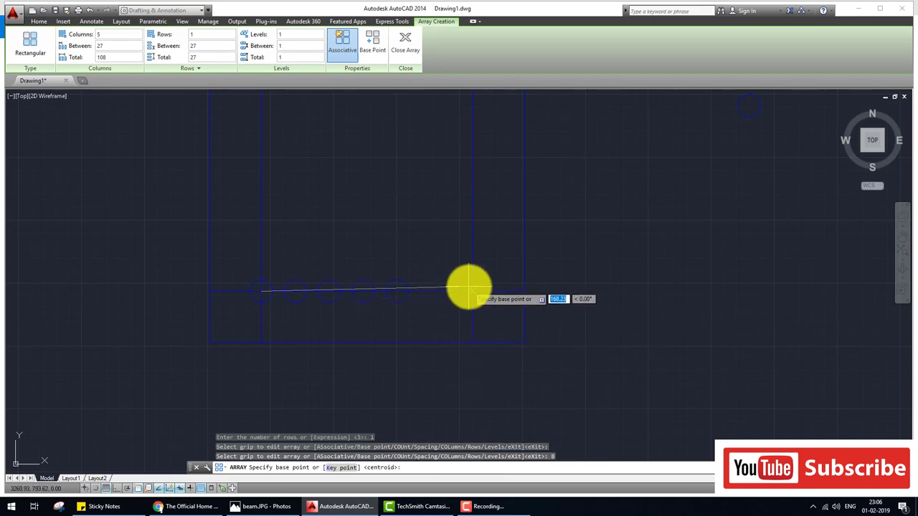
pyautogui.press('Escape')
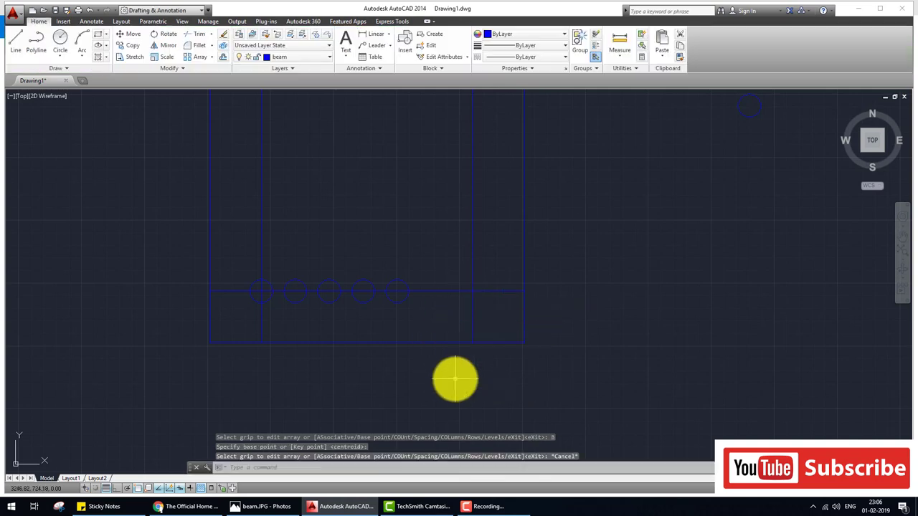
pyautogui.press('Escape')
pyautogui.scroll(2, 339, 308)
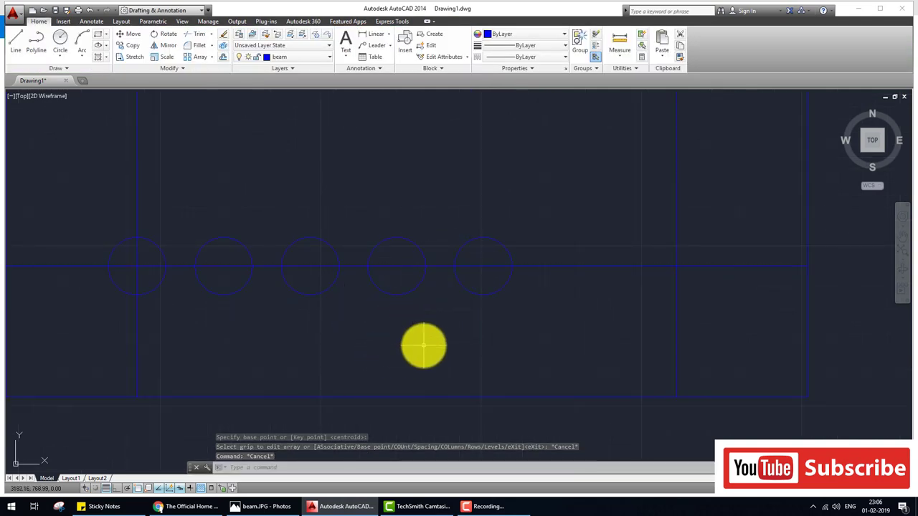
# Move the row of five circles to the right along the bottom cover line
pyautogui.write('m')
pyautogui.press('Return')
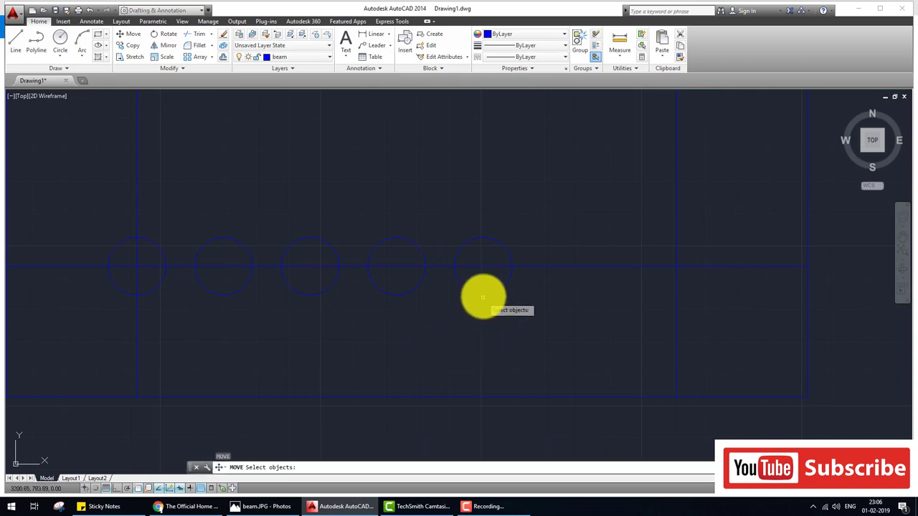
pyautogui.click(483, 294)
pyautogui.press('Return')
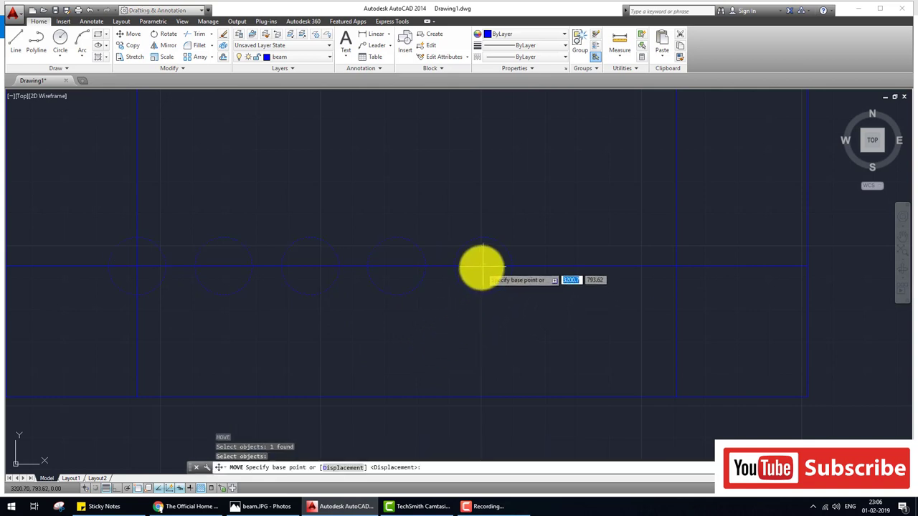
pyautogui.click(483, 266)
pyautogui.click(675, 267)
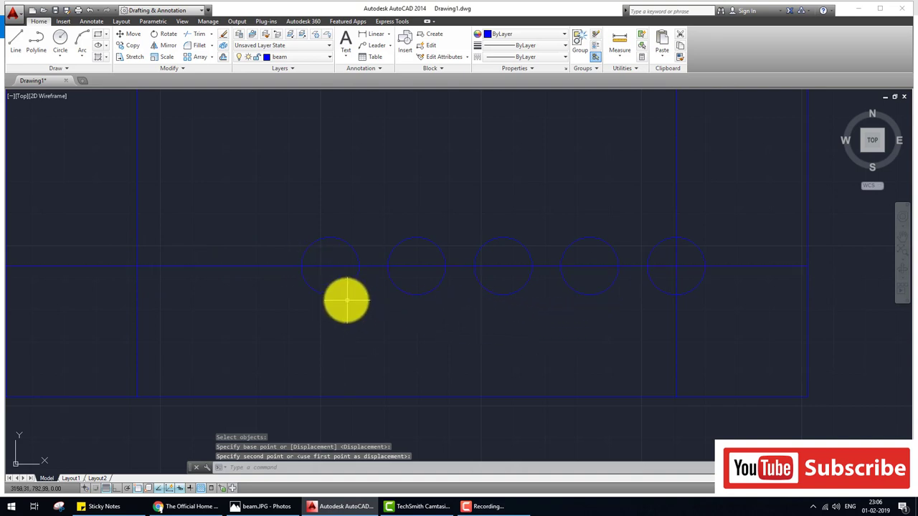
# Select the bar array to show its 5 columns spaced 27, spanning 108
pyautogui.click(326, 294)
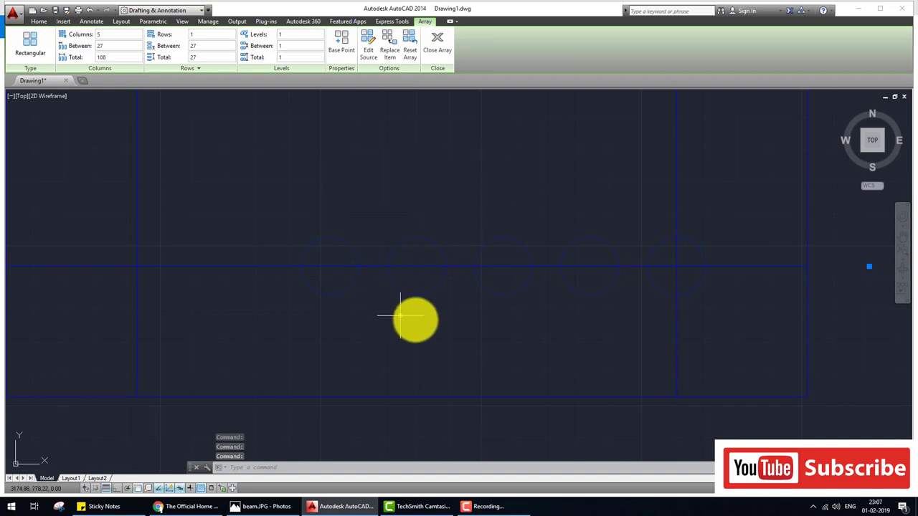
# Undo, shift the bar array slightly right and widen its column spacing to 40.72
pyautogui.scroll(-1, 500, 317)
pyautogui.scroll(-4, 531, 308)
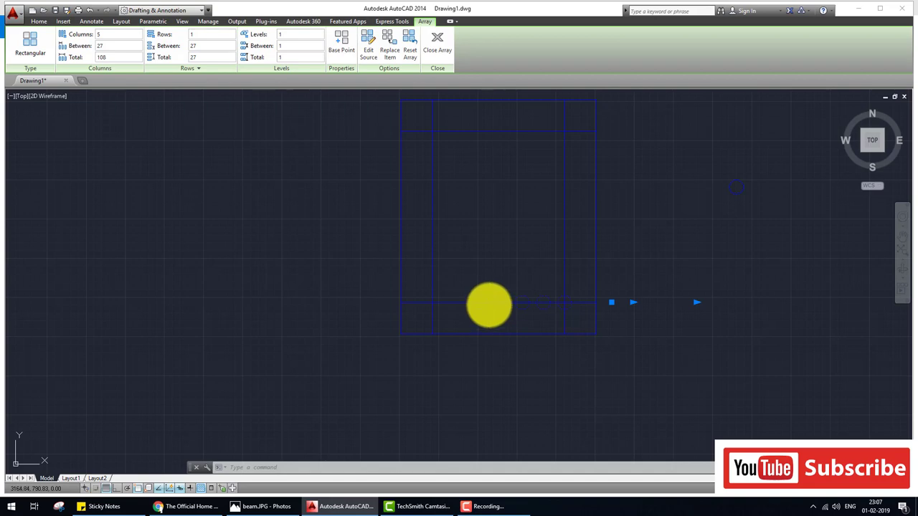
pyautogui.hotkey('ctrl', 'z')
pyautogui.hotkey('ctrl', 'z')
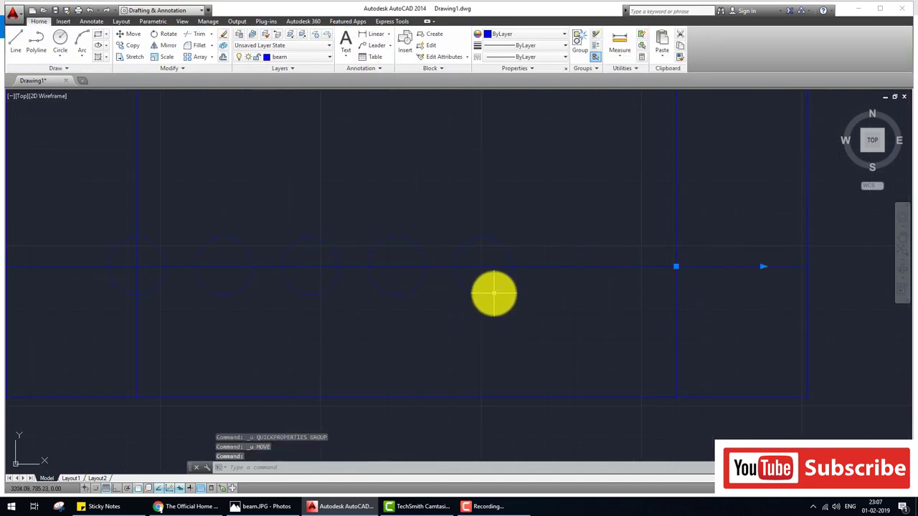
pyautogui.click(493, 293)
pyautogui.click(676, 267)
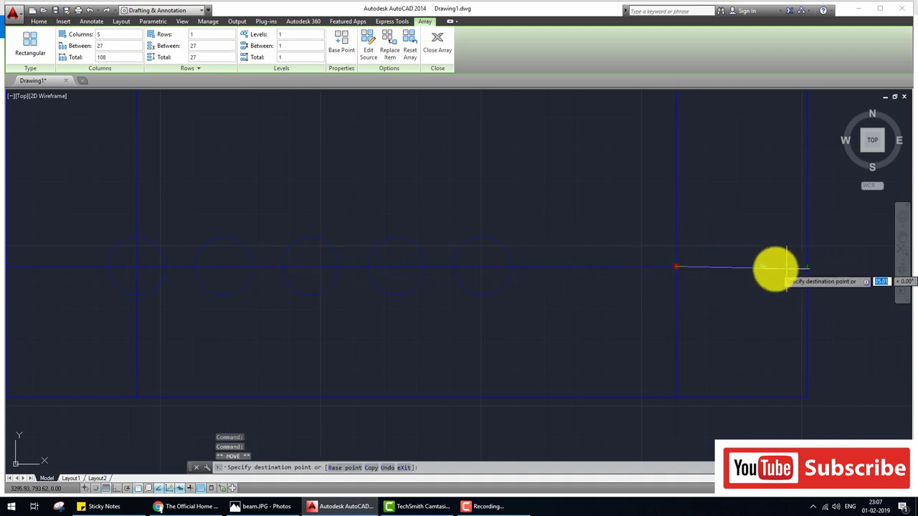
pyautogui.click(696, 267)
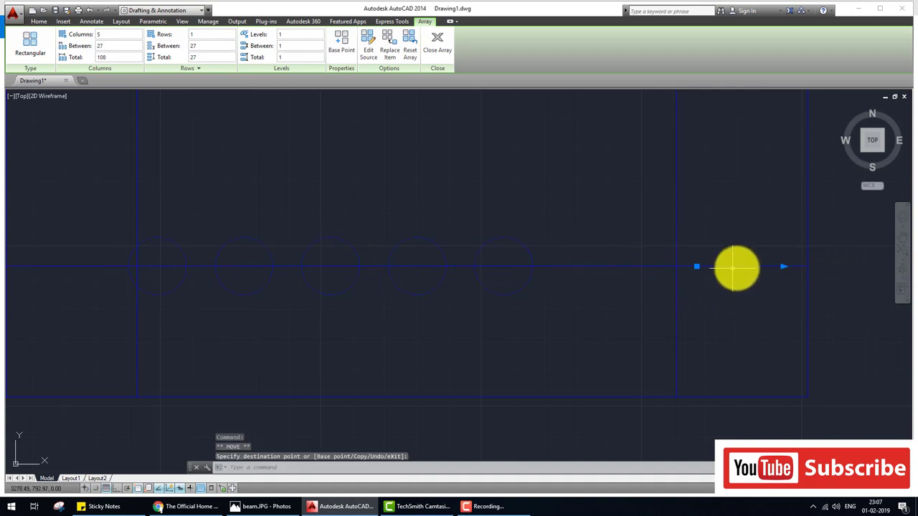
pyautogui.click(784, 267)
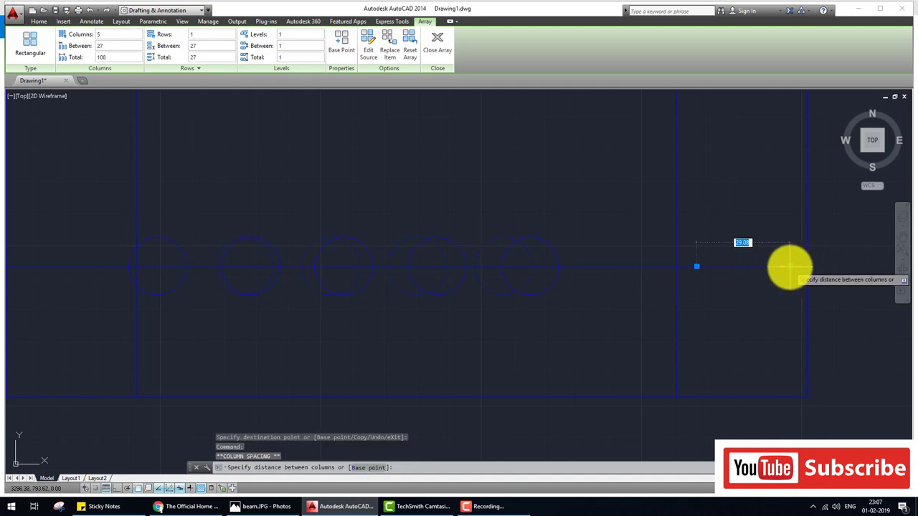
pyautogui.click(807, 269)
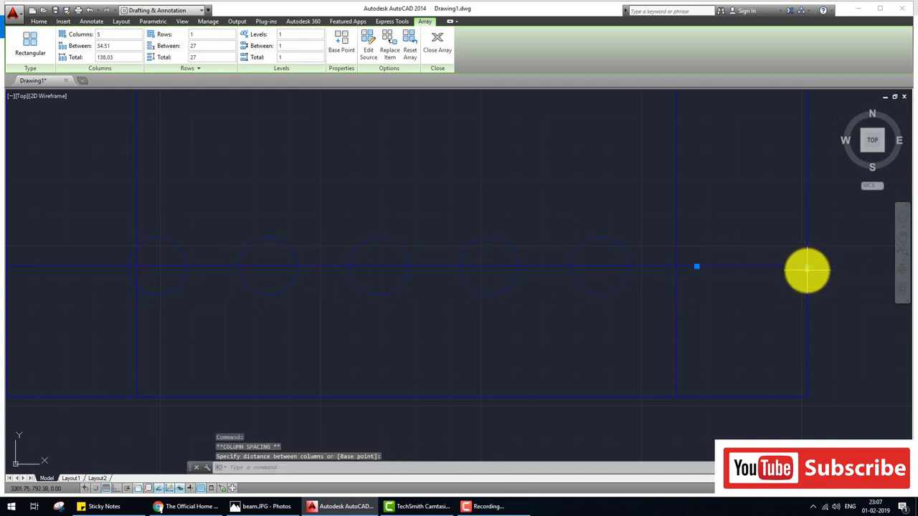
pyautogui.moveTo(734, 291); pyautogui.dragTo(690, 299, button='middle')
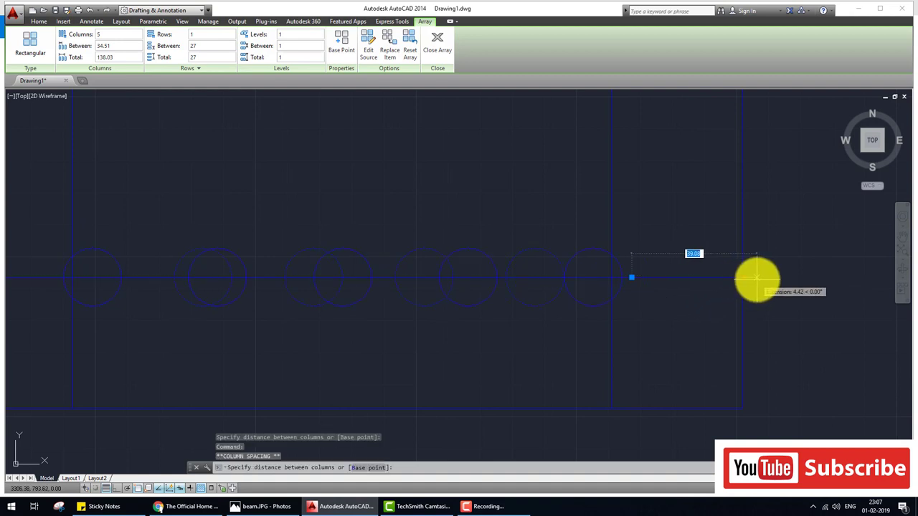
pyautogui.click(762, 278)
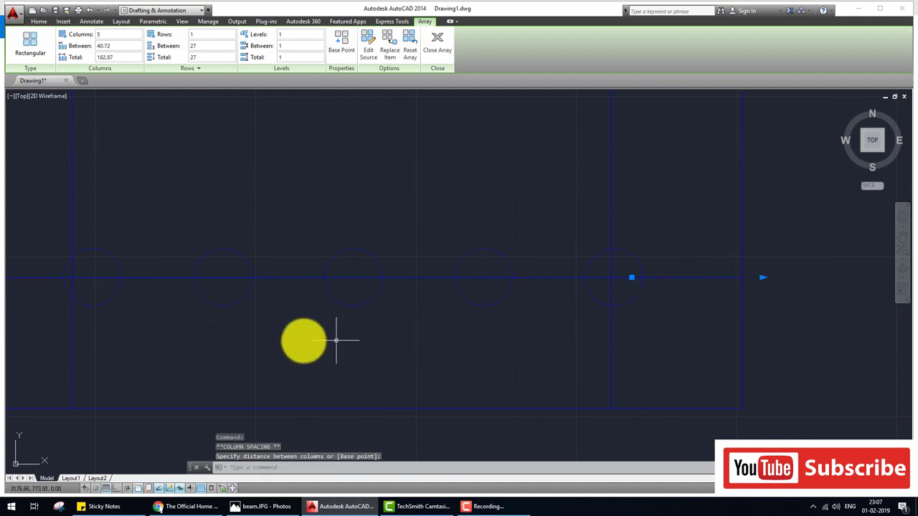
# Shift the bar row slightly left and set the column spacing to 40.89
pyautogui.moveTo(222, 340); pyautogui.dragTo(296, 341, button='middle')
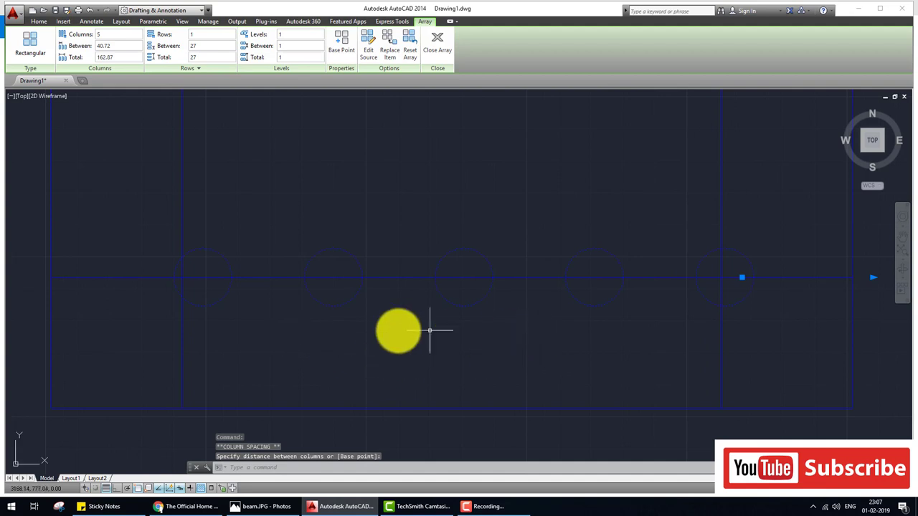
pyautogui.click(741, 279)
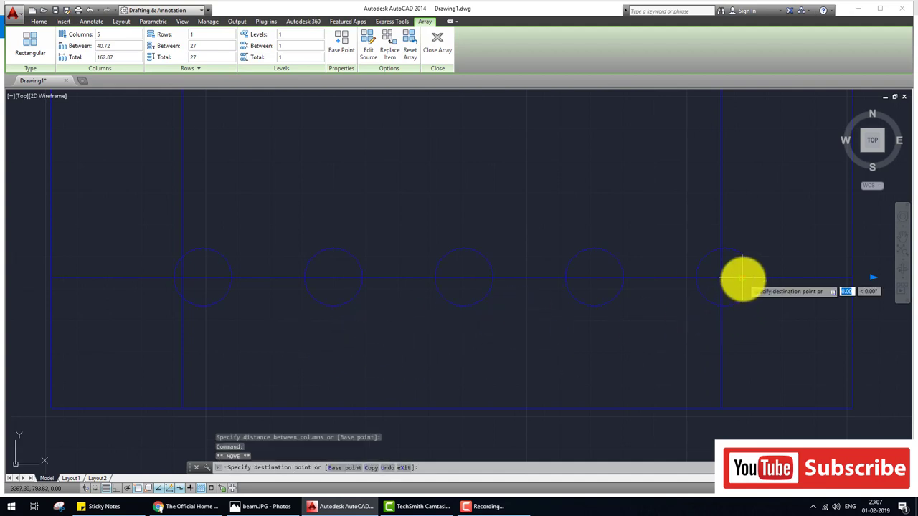
pyautogui.click(722, 278)
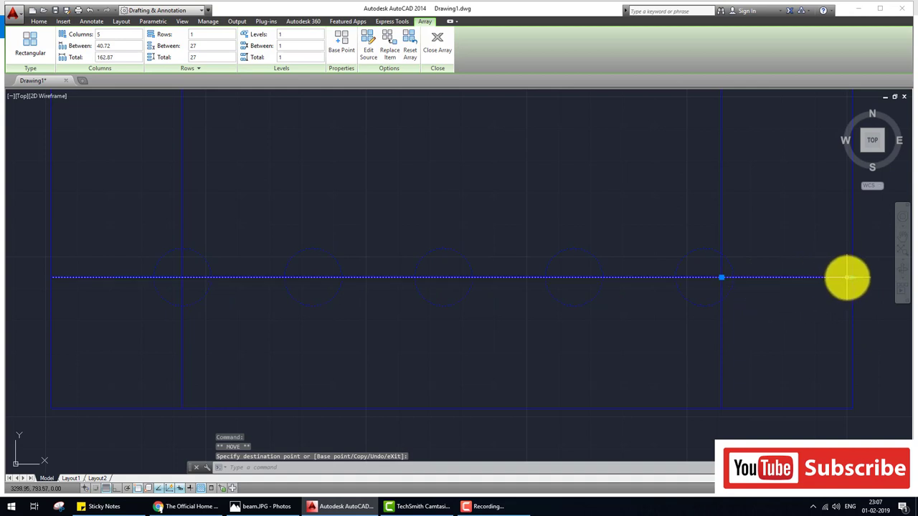
pyautogui.click(852, 279)
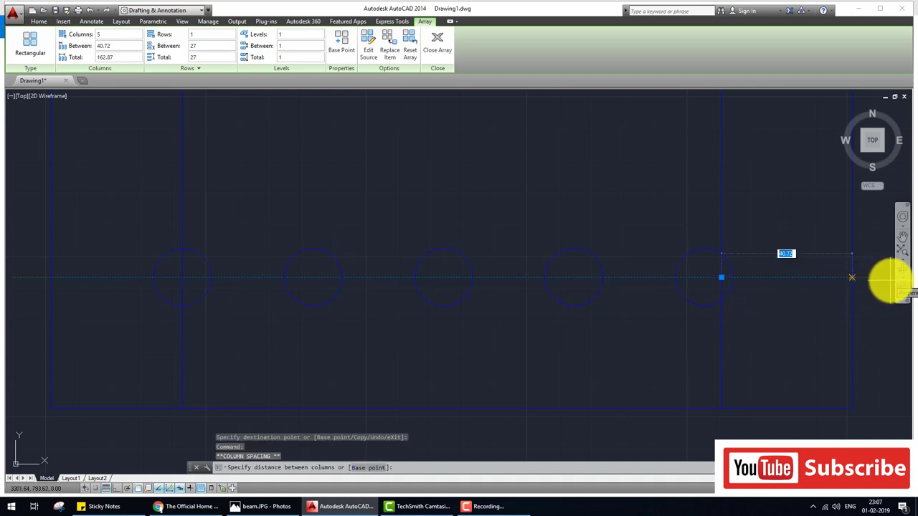
pyautogui.moveTo(852, 278); pyautogui.dragTo(675, 297, button='middle')
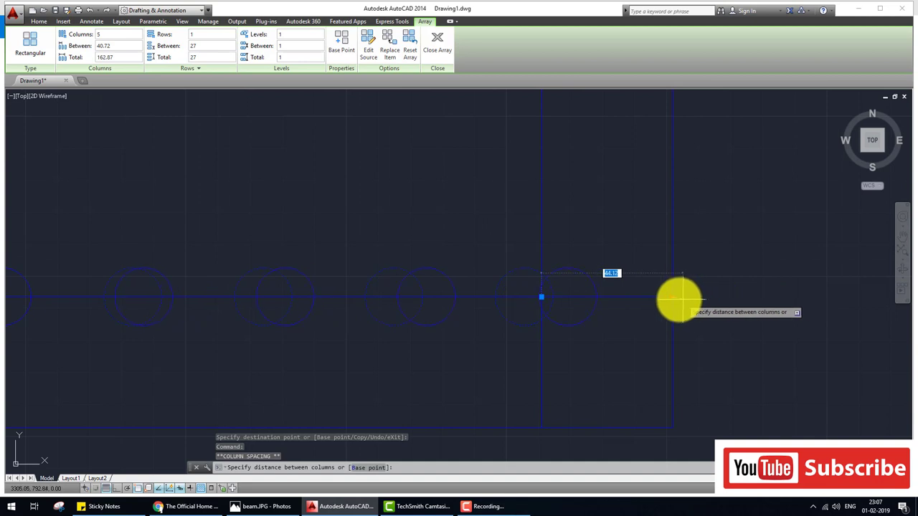
pyautogui.click(675, 297)
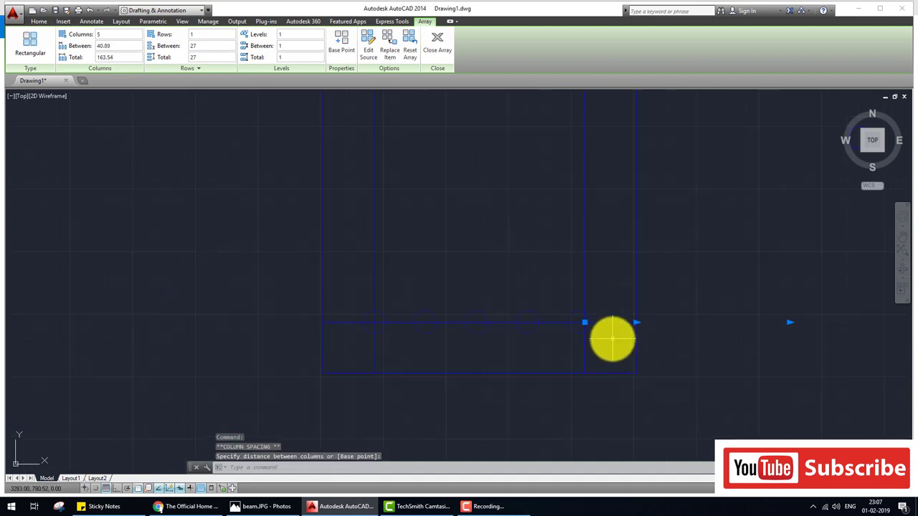
# Try a 52.98 spacing, undo it, and keep the row at five circles
pyautogui.click(636, 322)
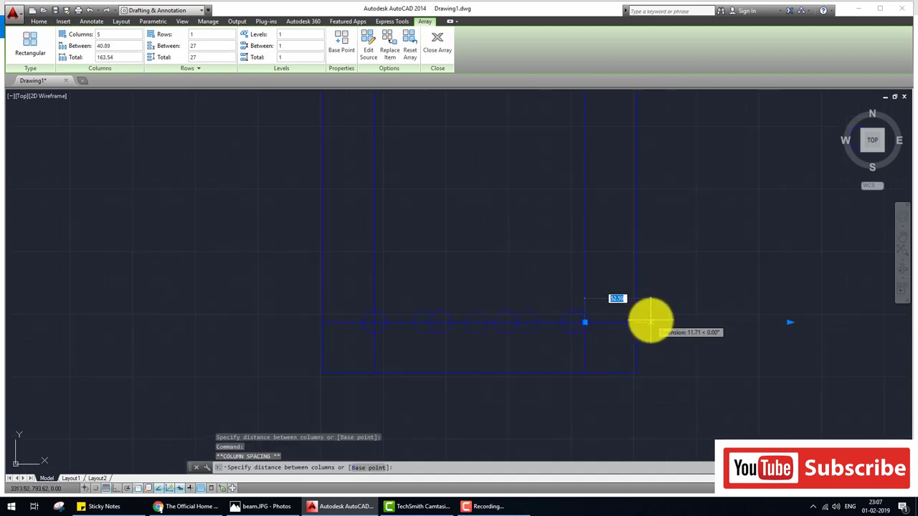
pyautogui.click(650, 321)
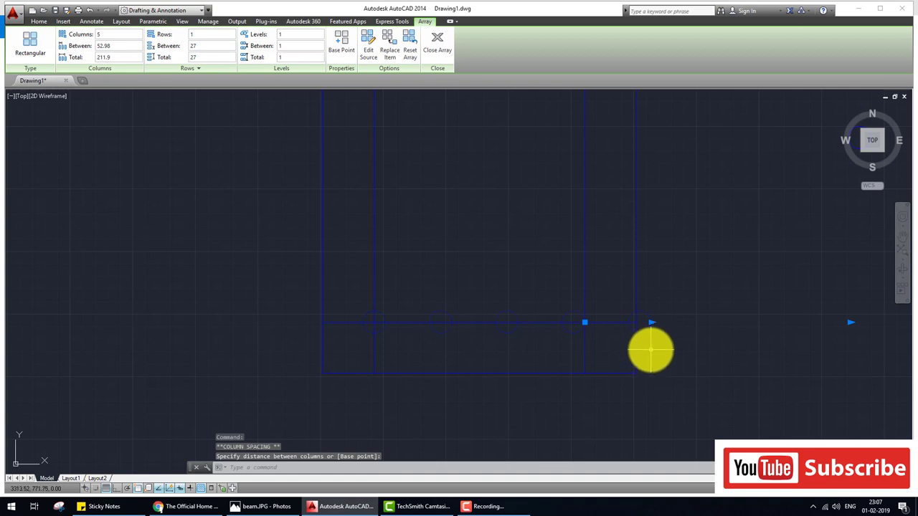
pyautogui.hotkey('ctrl', 'z')
pyautogui.click(576, 312)
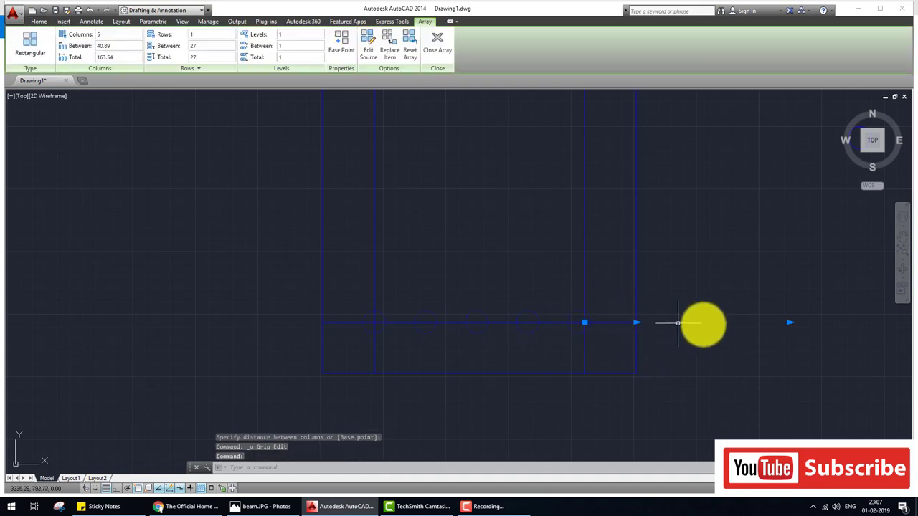
pyautogui.click(789, 322)
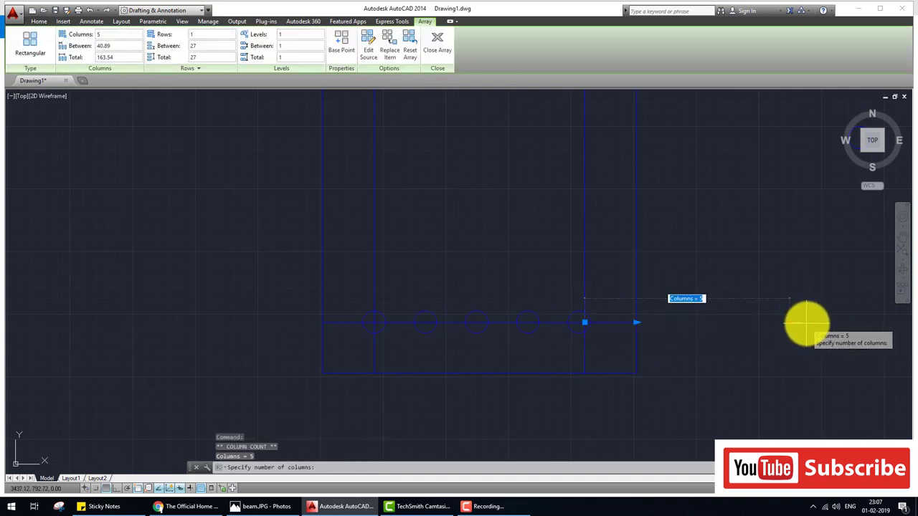
pyautogui.click(807, 323)
pyautogui.click(635, 322)
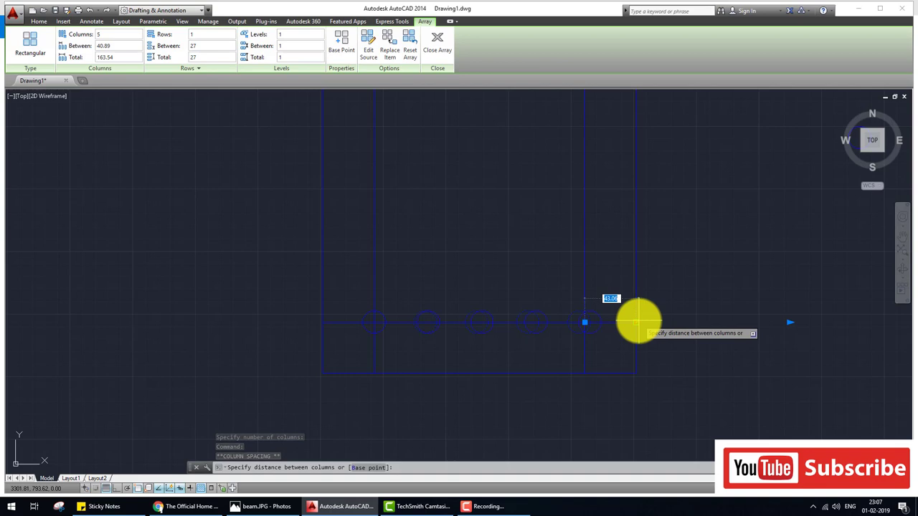
pyautogui.press('Escape')
pyautogui.press('Escape')
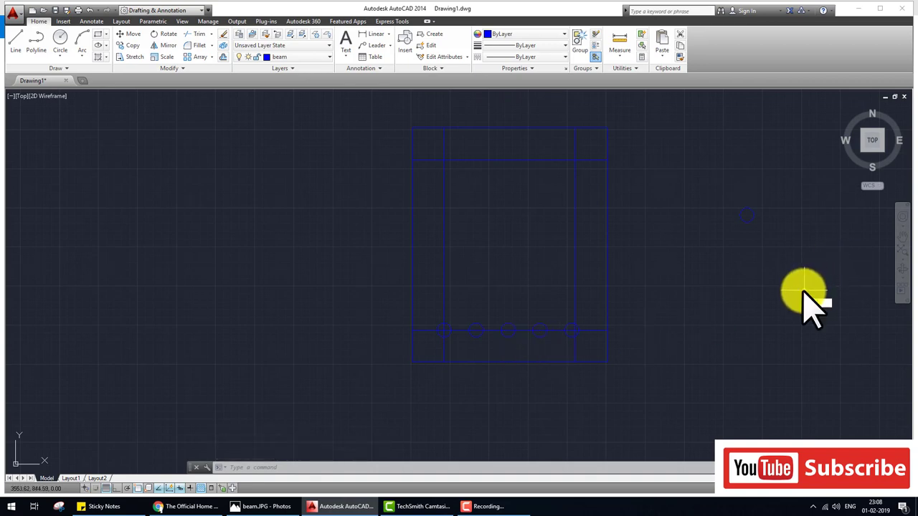
# Copy the small bar circle to three spots: near the top-left corner, the top line, and top-right corner
pyautogui.write('co')
pyautogui.press('Return')
pyautogui.click(773, 266)
pyautogui.click(751, 216)
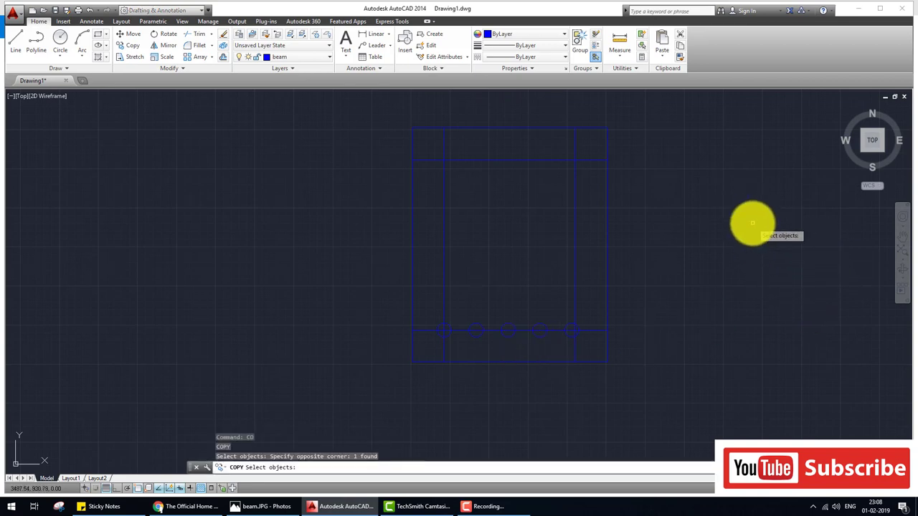
pyautogui.press('Return')
pyautogui.click(747, 215)
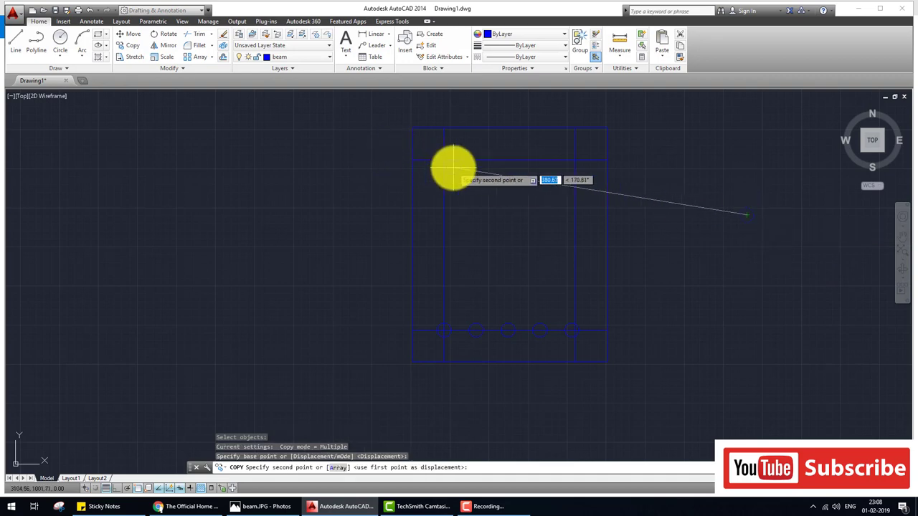
pyautogui.click(262, 506)
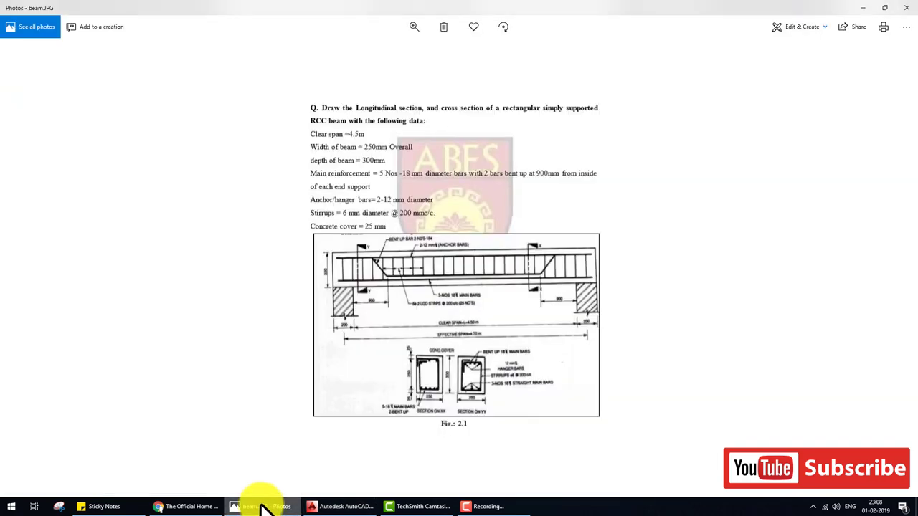
pyautogui.click(262, 506)
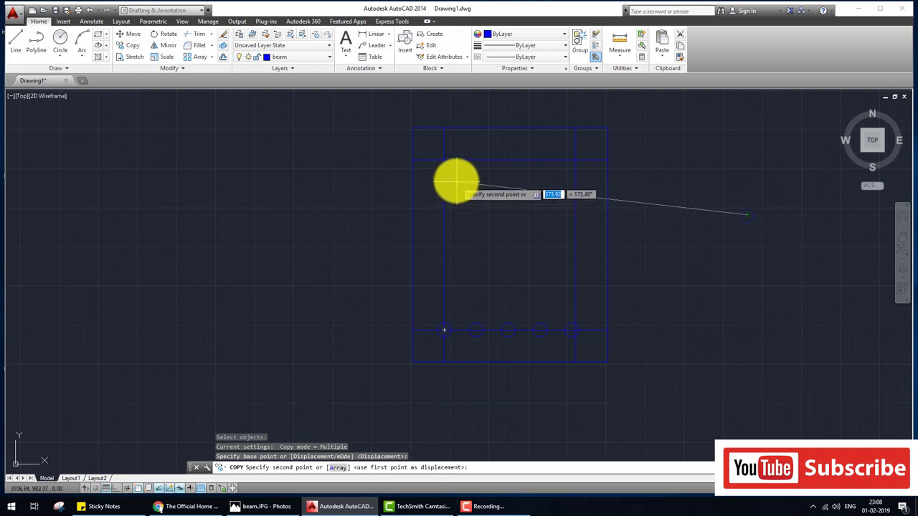
pyautogui.click(452, 179)
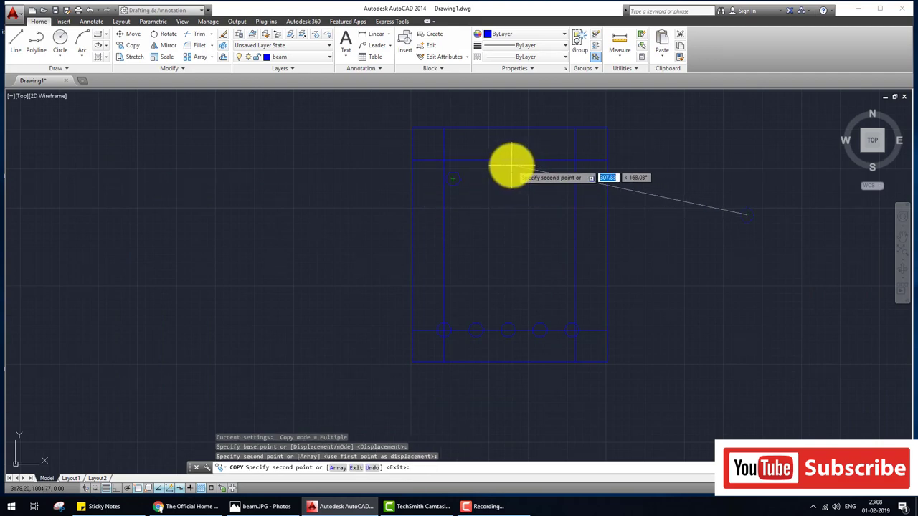
pyautogui.click(509, 159)
pyautogui.click(574, 160)
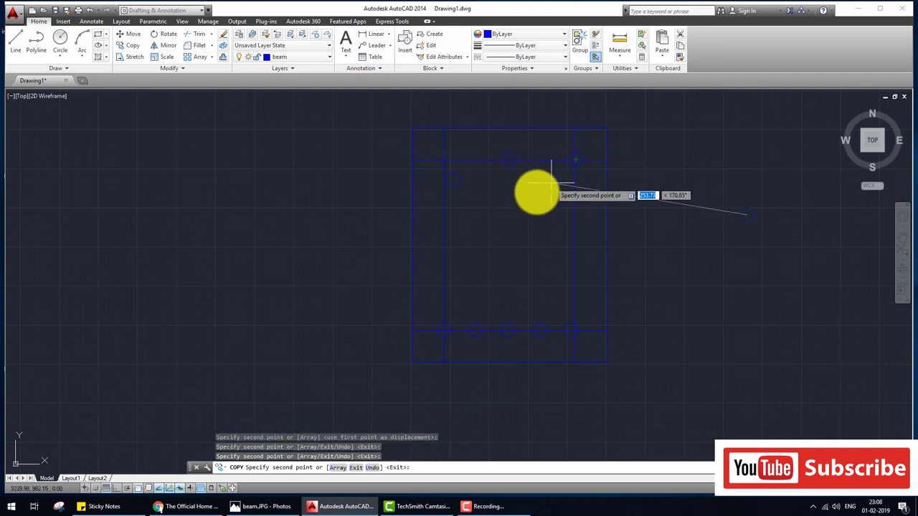
pyautogui.press('Escape')
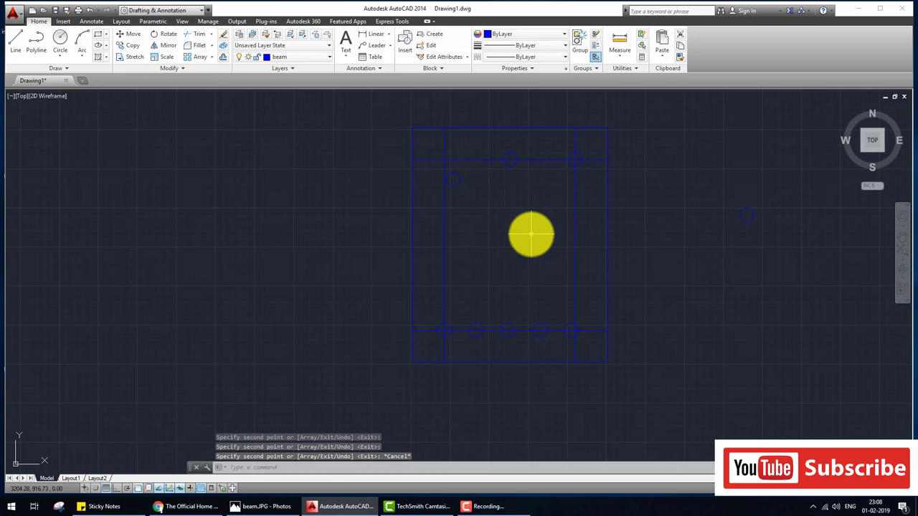
# Erase the four inner cover lines, leaving the bars inside the plain outer square
pyautogui.press('Return')
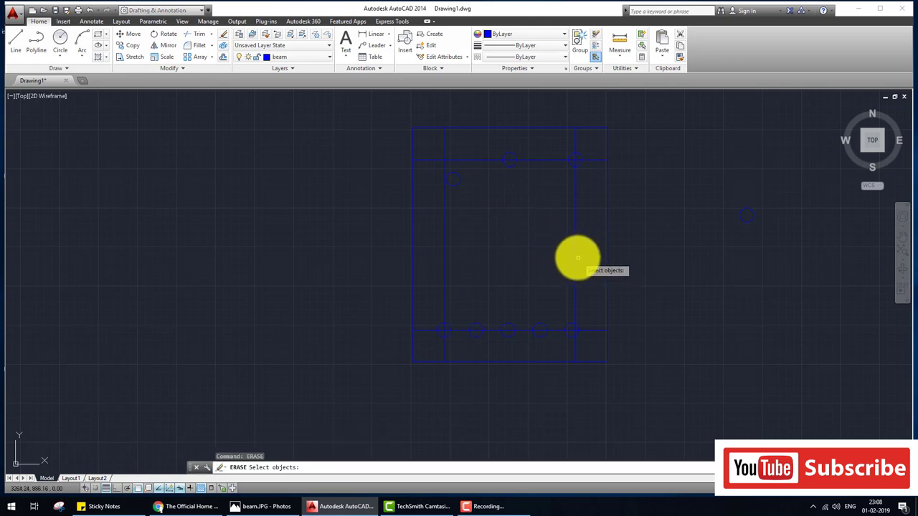
pyautogui.click(577, 257)
pyautogui.click(523, 159)
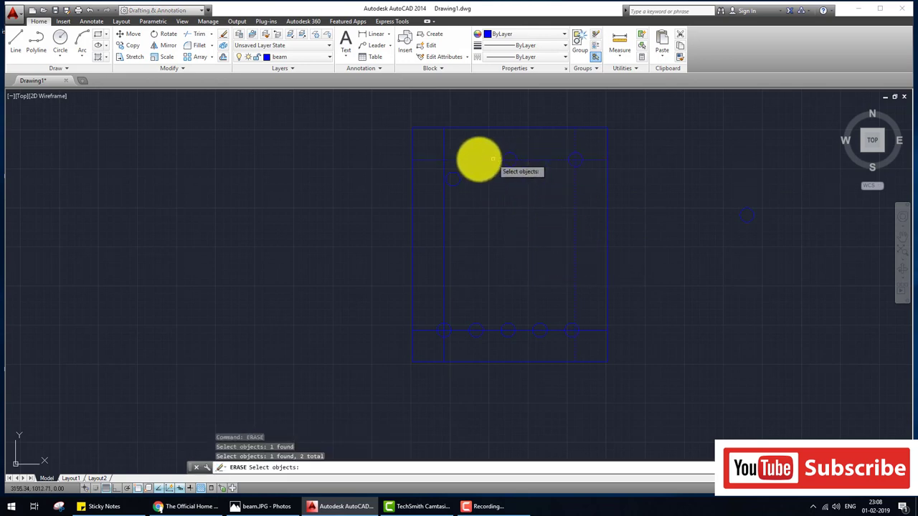
pyautogui.click(445, 219)
pyautogui.click(459, 331)
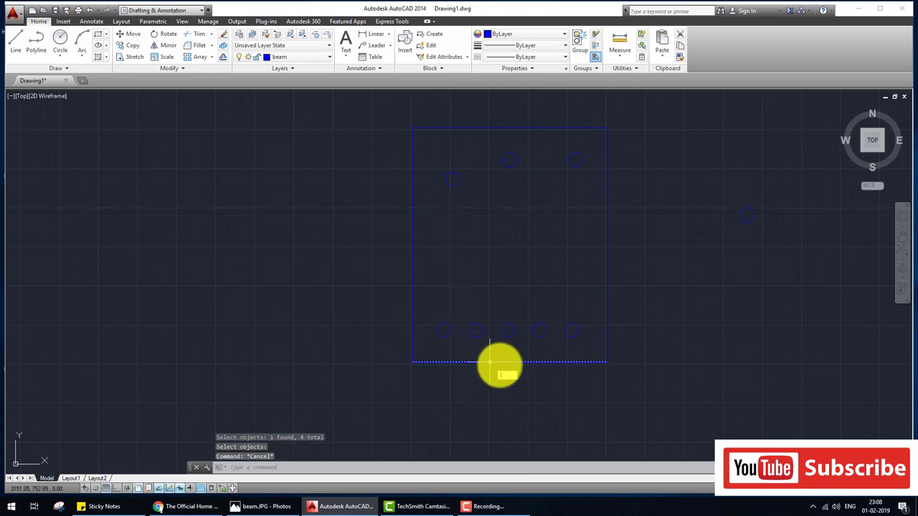
pyautogui.write('l')
pyautogui.press('Return')
pyautogui.click(572, 331)
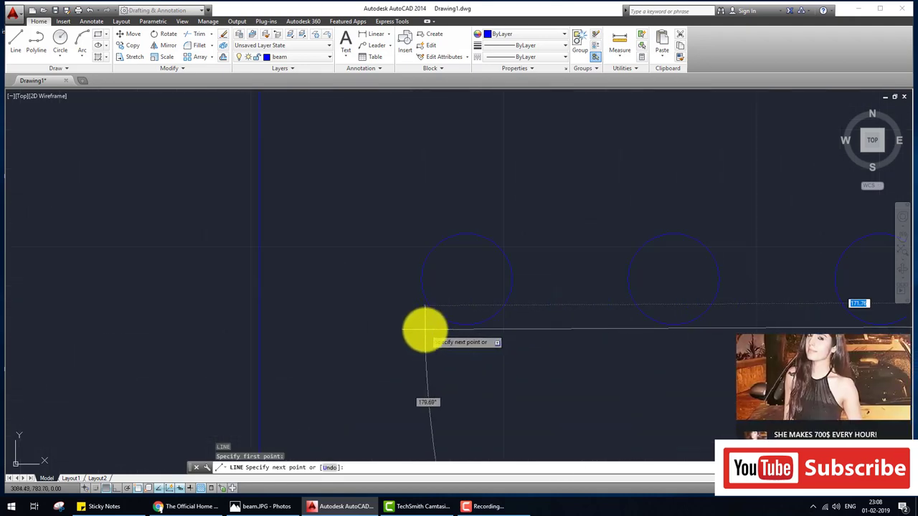
# With Ortho on, draw a first stirrup segment with a short horizontal hook at the top
pyautogui.click(265, 506)
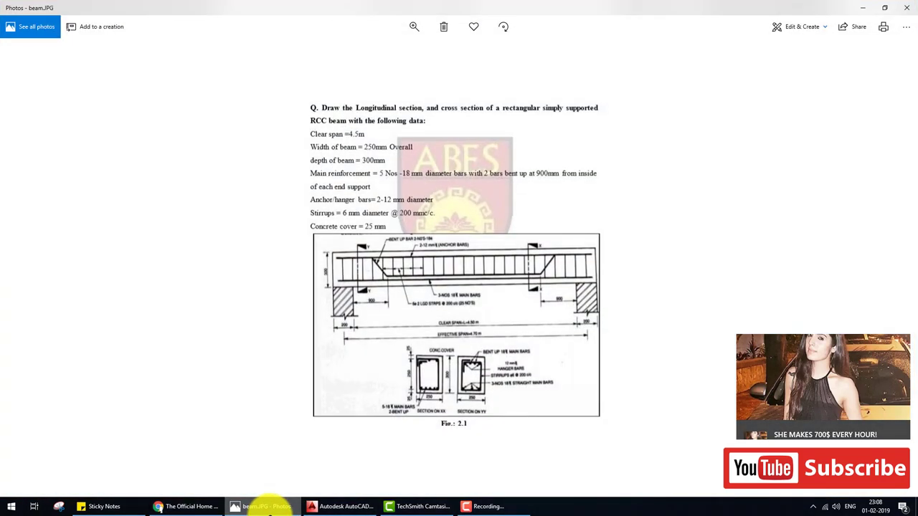
pyautogui.click(265, 507)
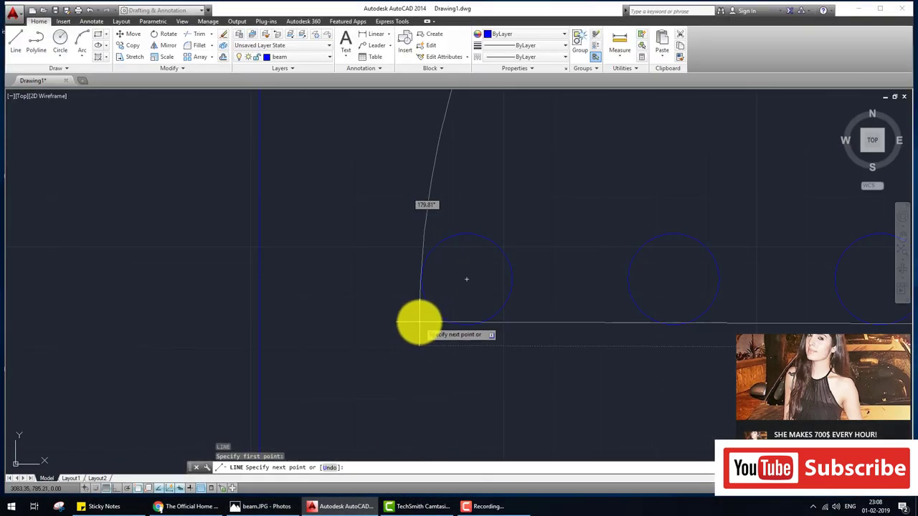
pyautogui.click(420, 322)
pyautogui.moveTo(424, 213); pyautogui.dragTo(406, 327, button='middle')
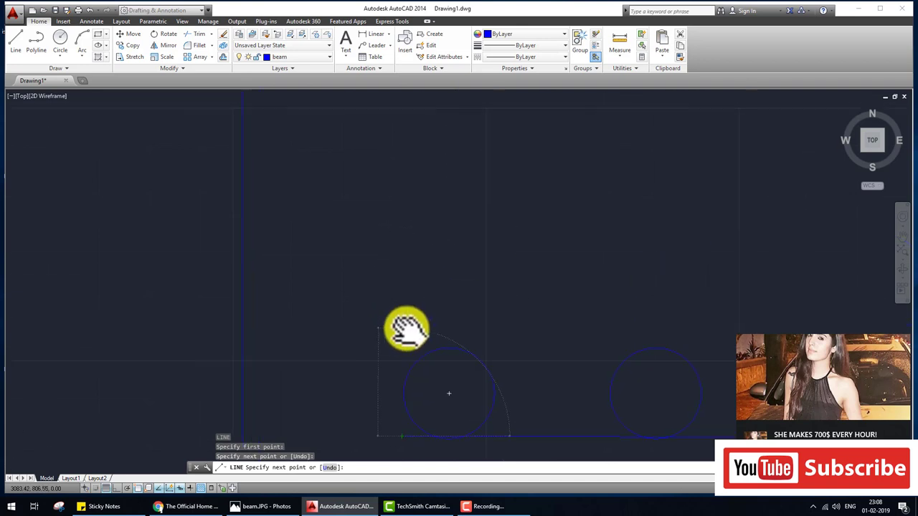
pyautogui.scroll(-4, 384, 244)
pyautogui.moveTo(378, 213); pyautogui.dragTo(377, 250, button='middle')
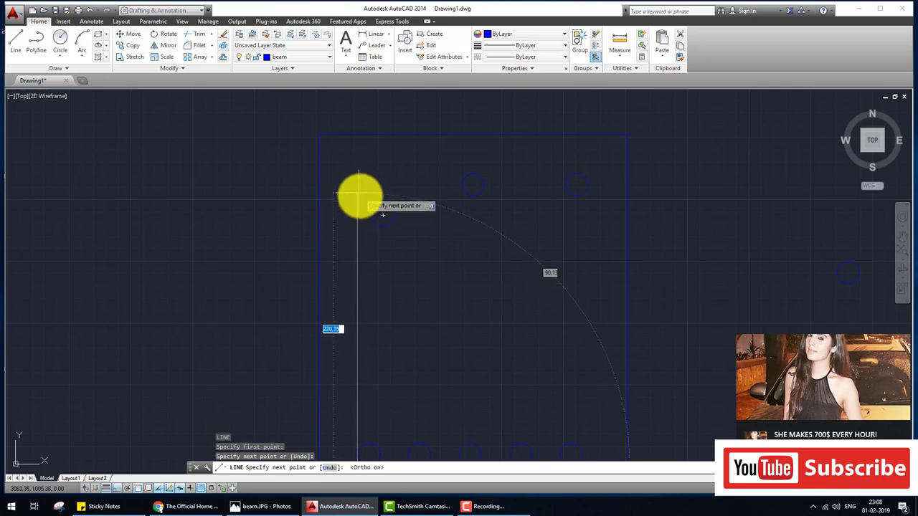
pyautogui.press('F8')
pyautogui.click(361, 204)
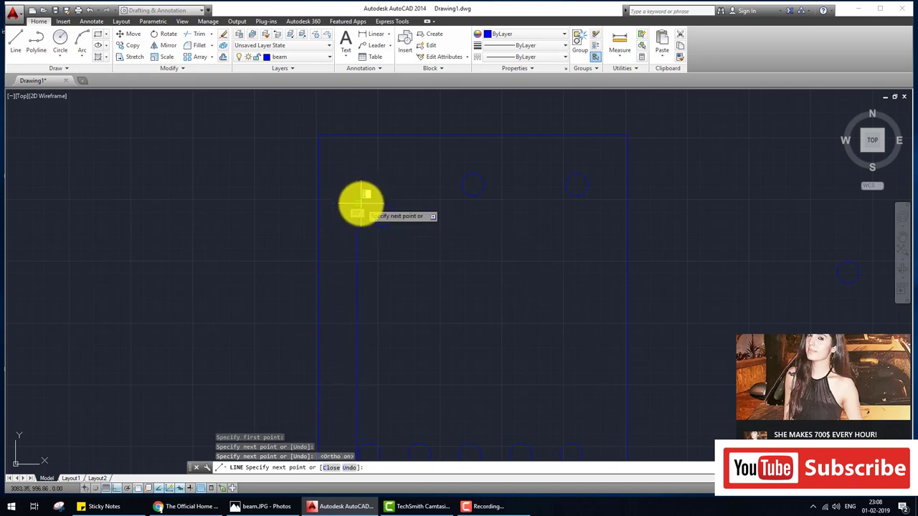
pyautogui.click(404, 204)
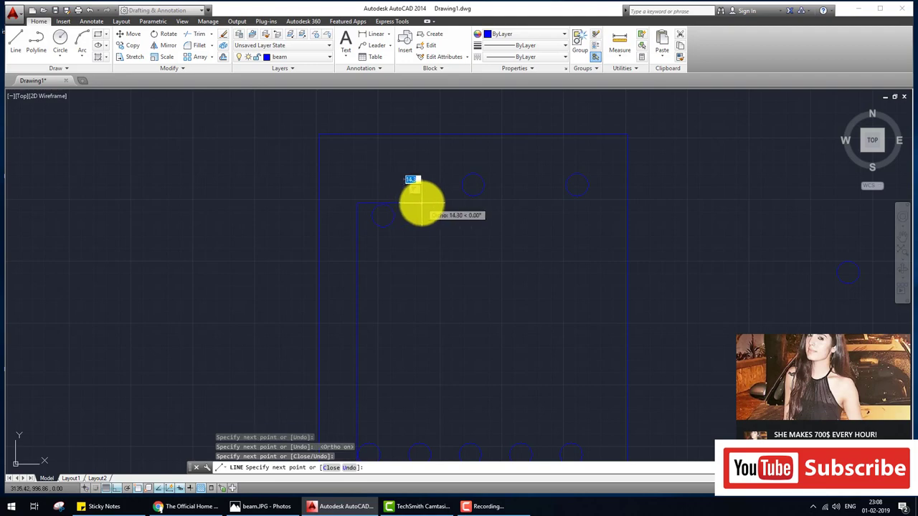
pyautogui.press('Return')
pyautogui.press('Return')
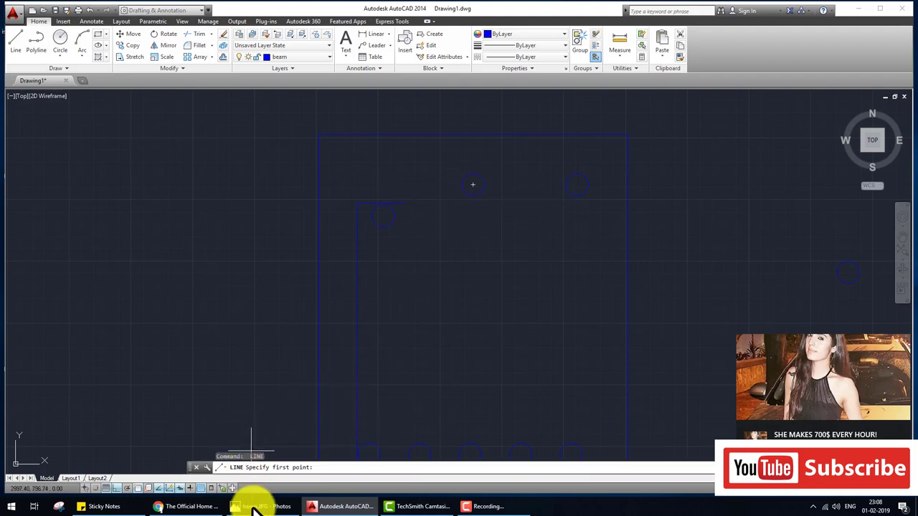
# Draw the stirrup's left and top sides around the bars, undoing the extra segment
pyautogui.click(260, 507)
pyautogui.click(258, 506)
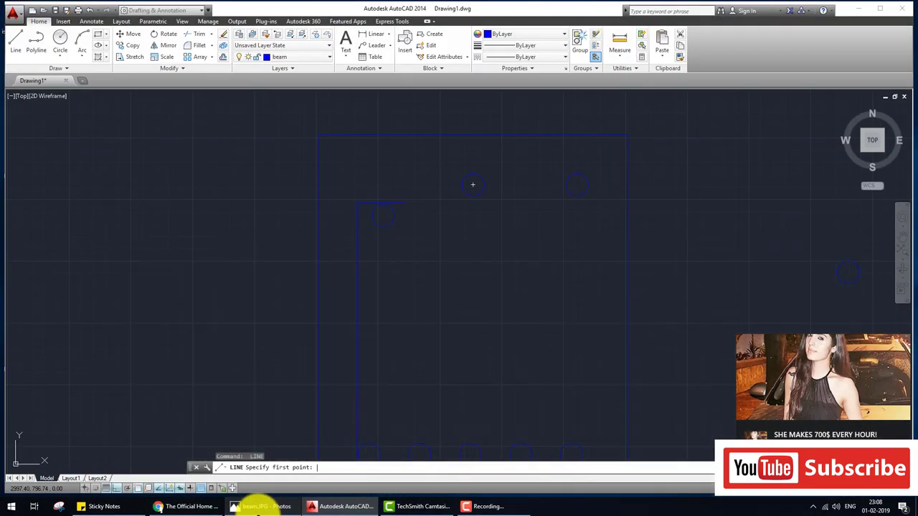
pyautogui.click(343, 236)
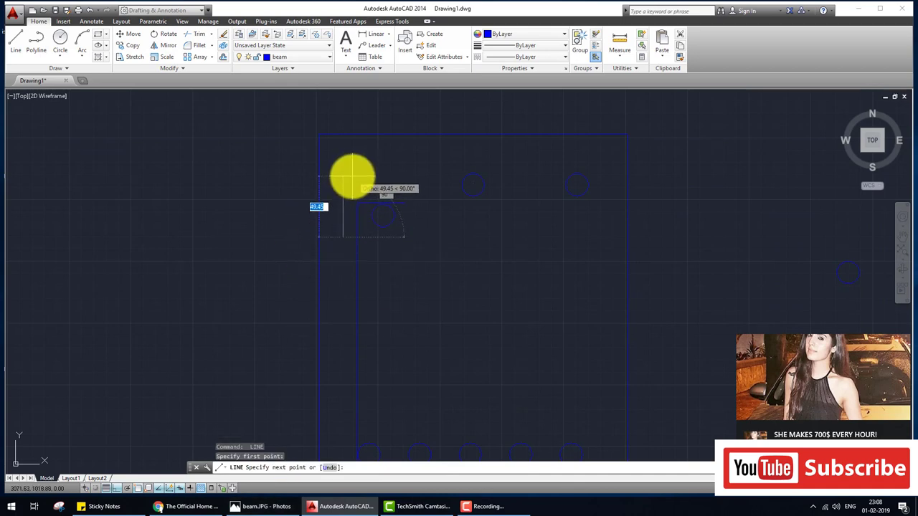
pyautogui.click(352, 176)
pyautogui.click(570, 175)
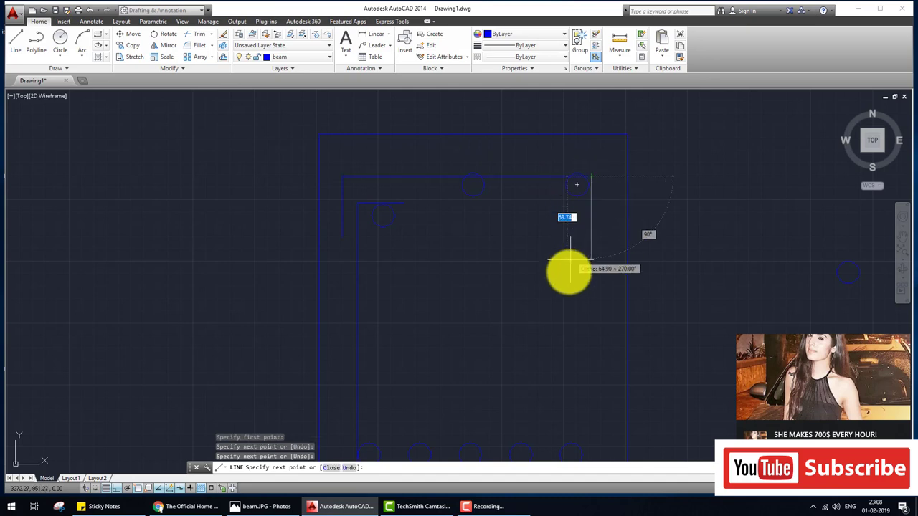
pyautogui.scroll(-2, 570, 269)
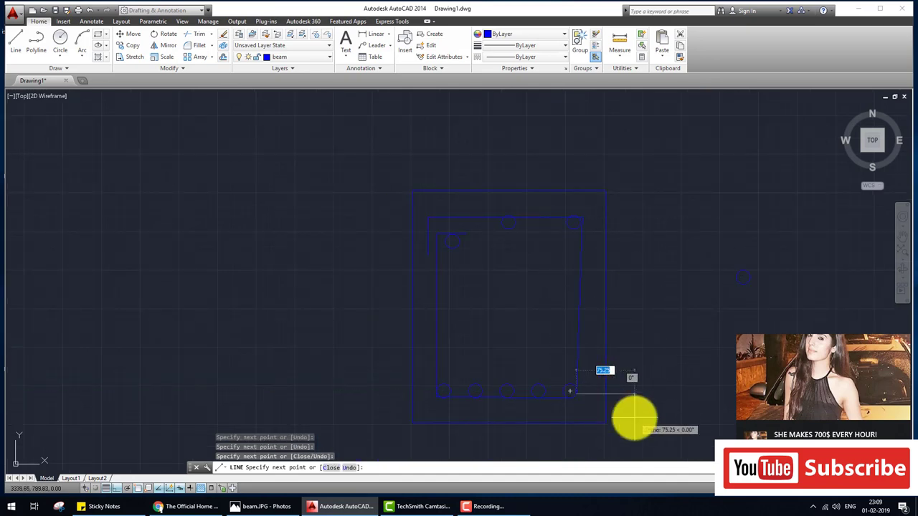
pyautogui.hotkey('ctrl', 'z')
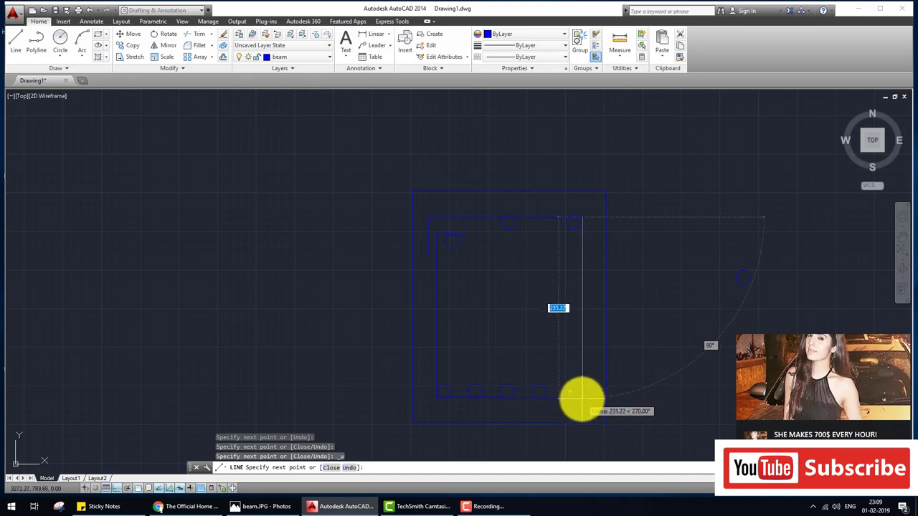
# Move the selected bottom bars slightly to sit against the stirrup line
pyautogui.press('Escape')
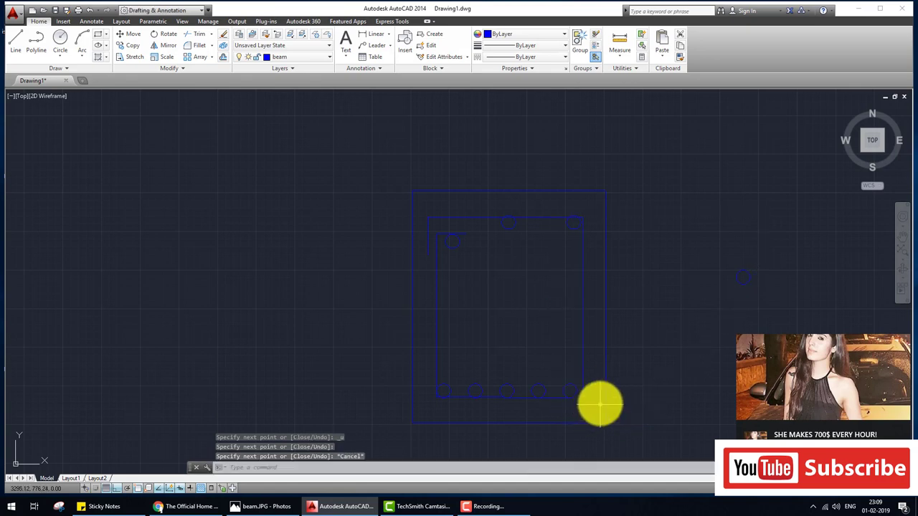
pyautogui.moveTo(553, 287); pyautogui.dragTo(493, 312, button='middle')
pyautogui.scroll(2, 493, 312)
pyautogui.moveTo(498, 409); pyautogui.dragTo(445, 332, button='middle')
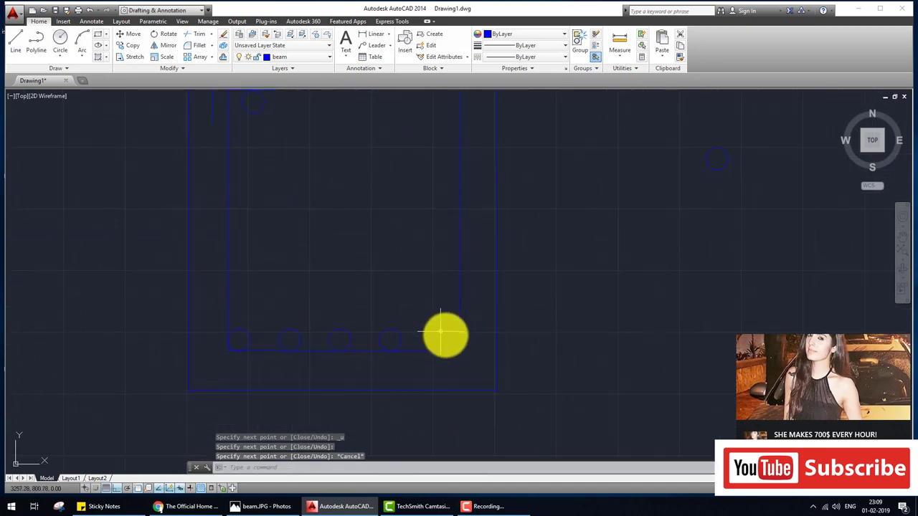
pyautogui.write('m')
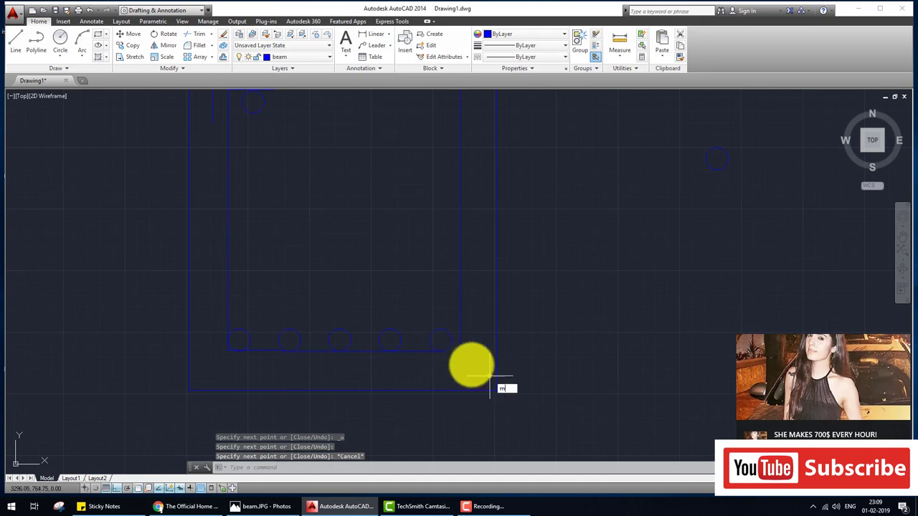
pyautogui.press('Return')
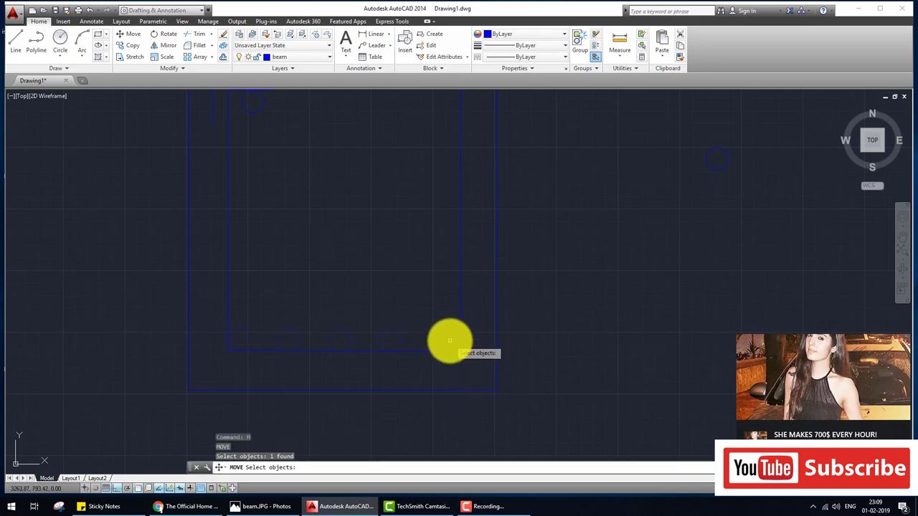
pyautogui.press('Return')
pyautogui.click(445, 340)
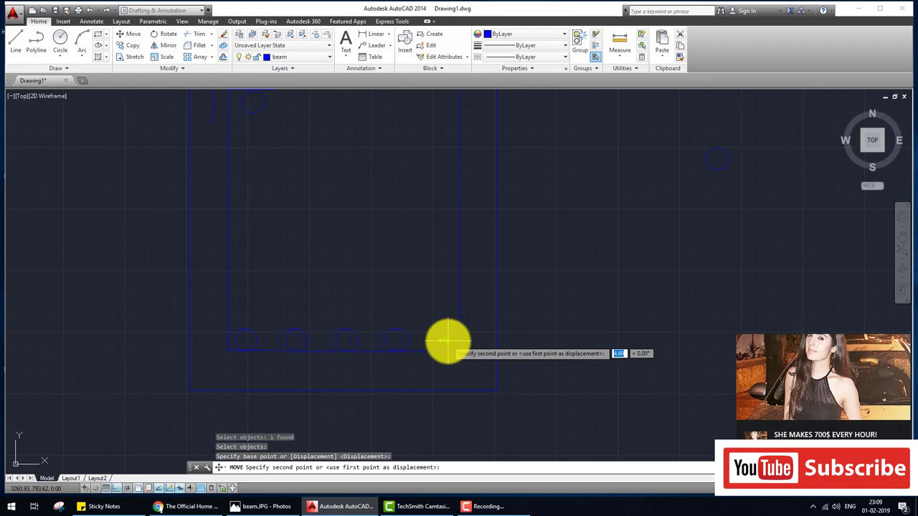
pyautogui.click(449, 341)
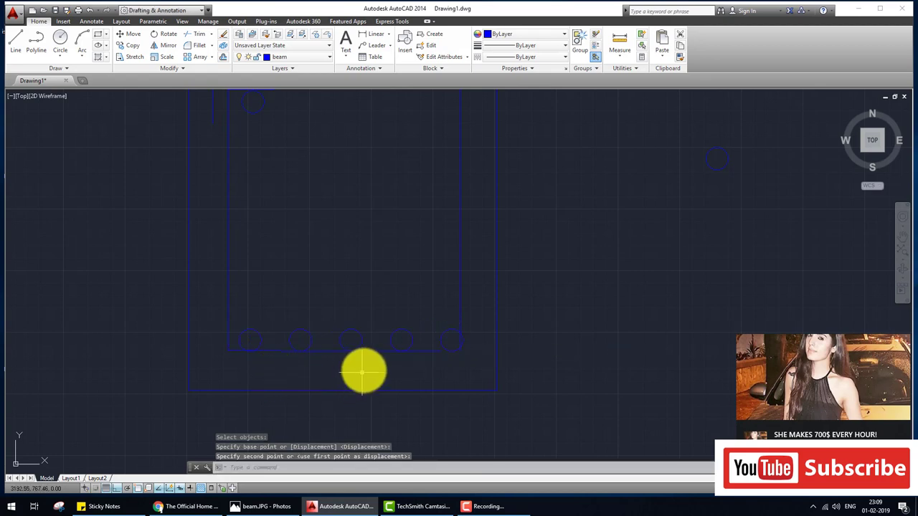
# Nudge another bottom bar slightly down and left inside the stirrup
pyautogui.press('Return')
pyautogui.click(403, 338)
pyautogui.press('Return')
pyautogui.click(399, 340)
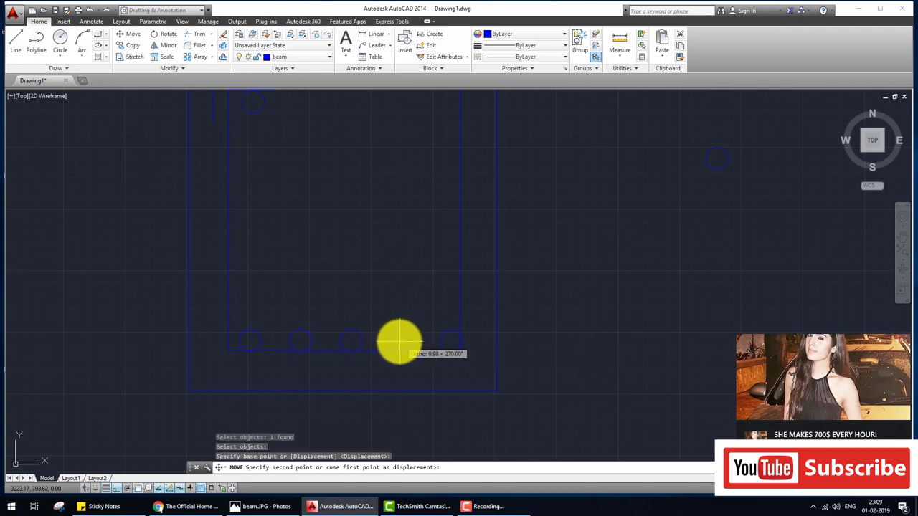
pyautogui.click(395, 344)
# Move the top-right bar circle into the stirrup's top-right corner
pyautogui.moveTo(409, 301); pyautogui.dragTo(388, 392, button='middle')
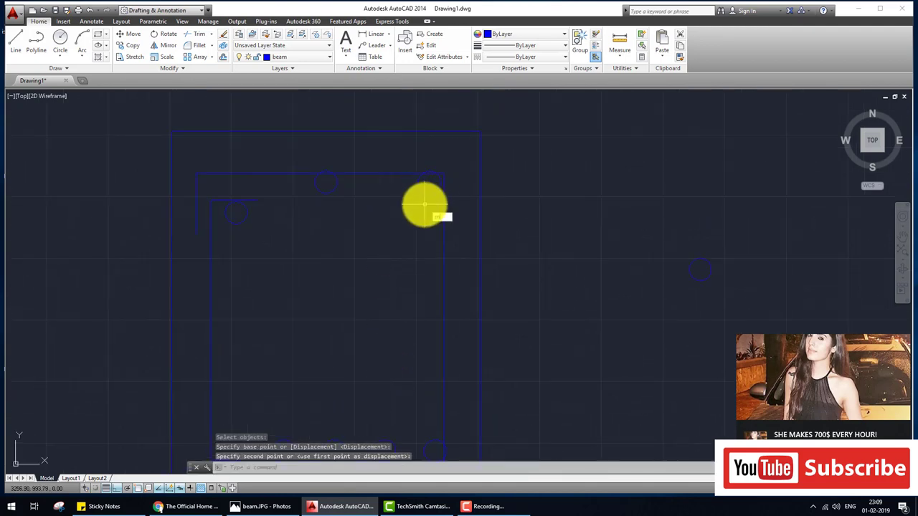
pyautogui.press('Return')
pyautogui.press('Return')
pyautogui.click(432, 186)
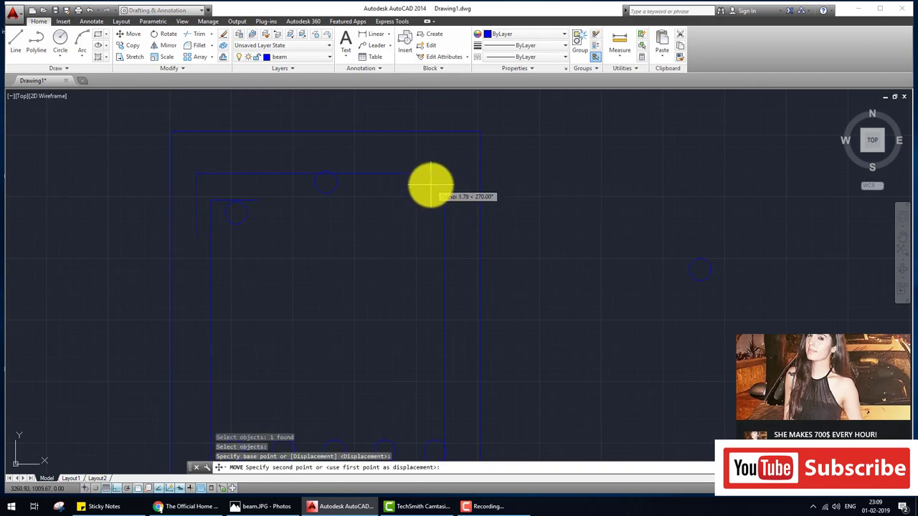
pyautogui.click(432, 187)
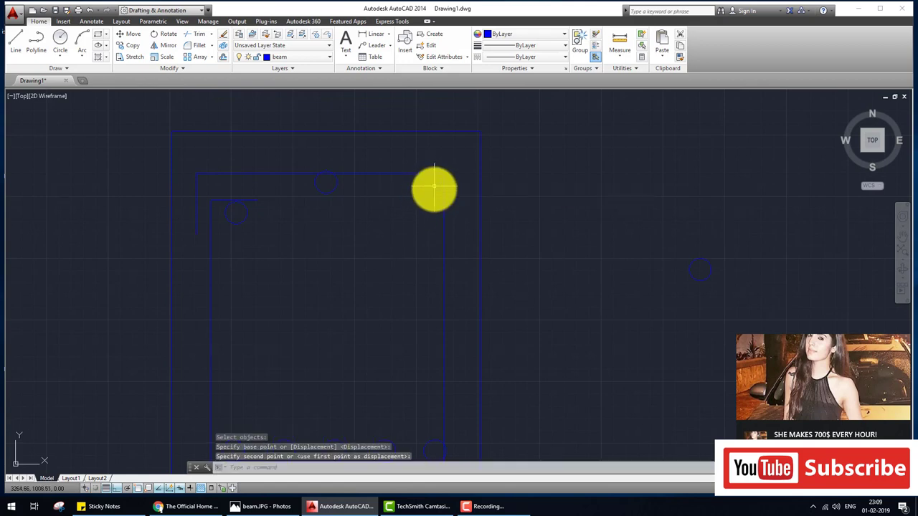
pyautogui.scroll(-2, 338, 246)
pyautogui.scroll(-2, 338, 246)
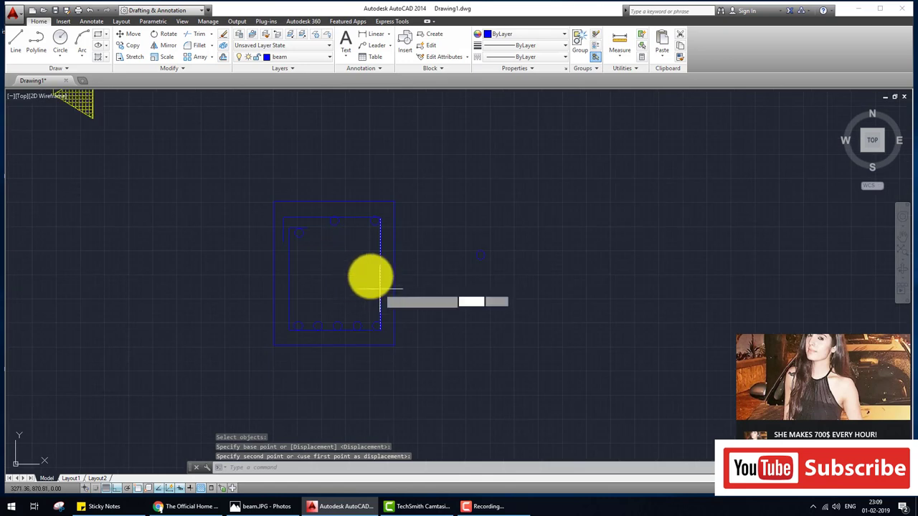
# Hatch-fill the interior of the bar circles in the cross-section
pyautogui.press('Return')
pyautogui.scroll(3, 373, 218)
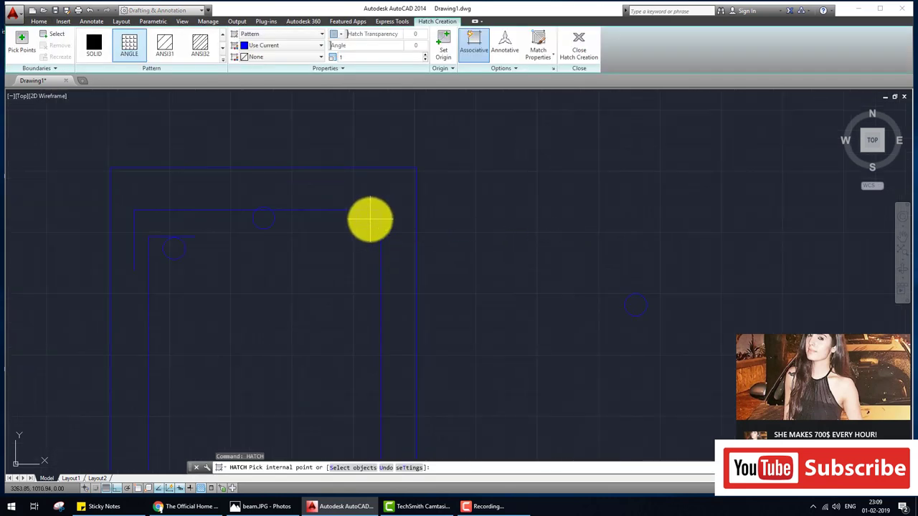
pyautogui.click(370, 218)
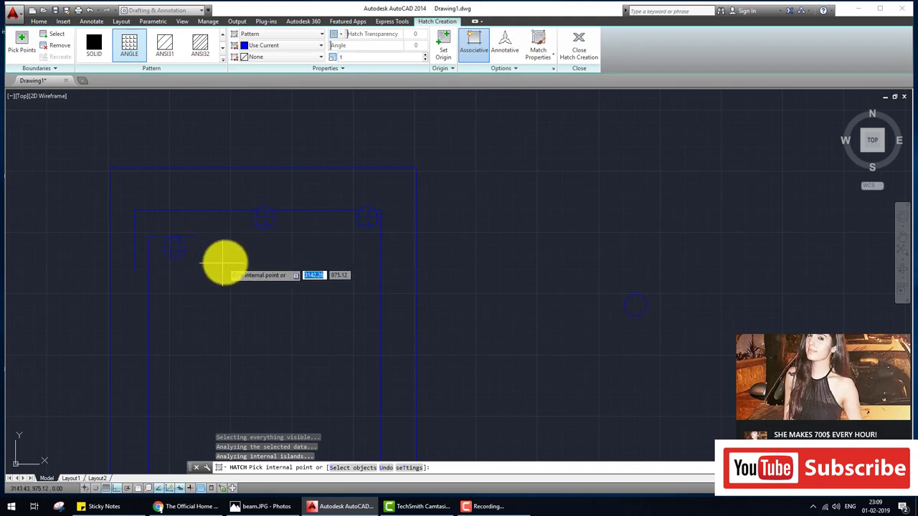
pyautogui.scroll(-3, 234, 296)
pyautogui.scroll(2, 226, 370)
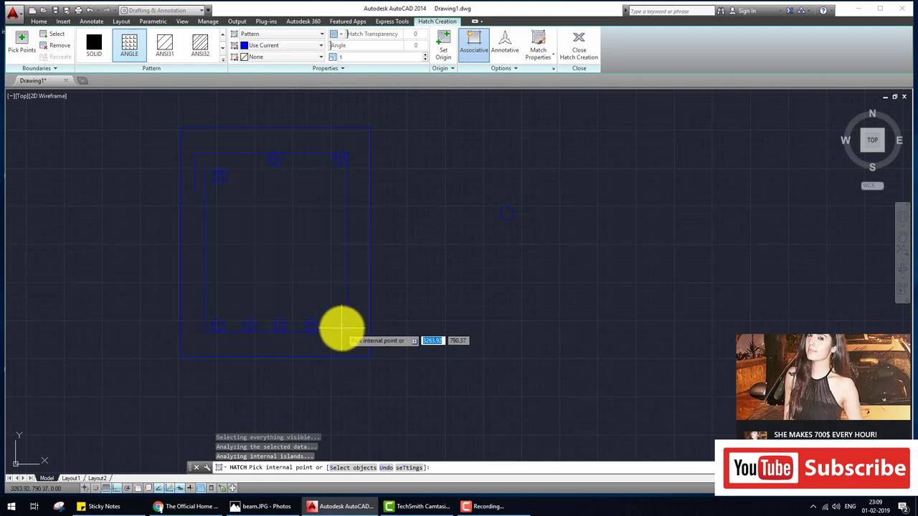
pyautogui.press('Return')
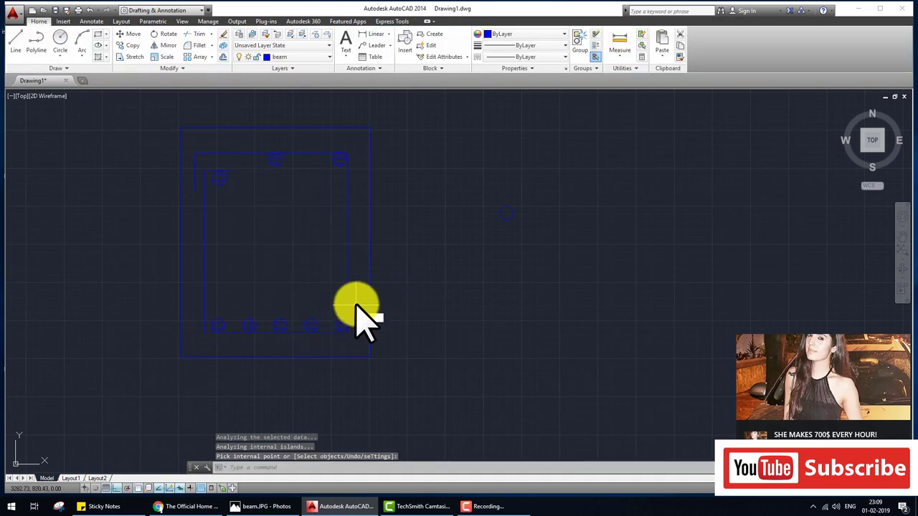
# Edit the bar hatch to the SOLID pattern with Blue colour
pyautogui.write('he')
pyautogui.press('Return')
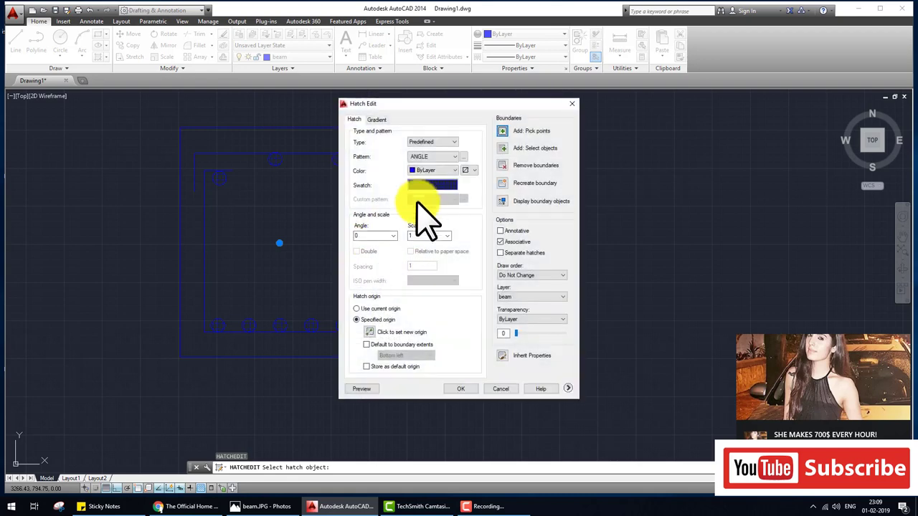
pyautogui.click(431, 186)
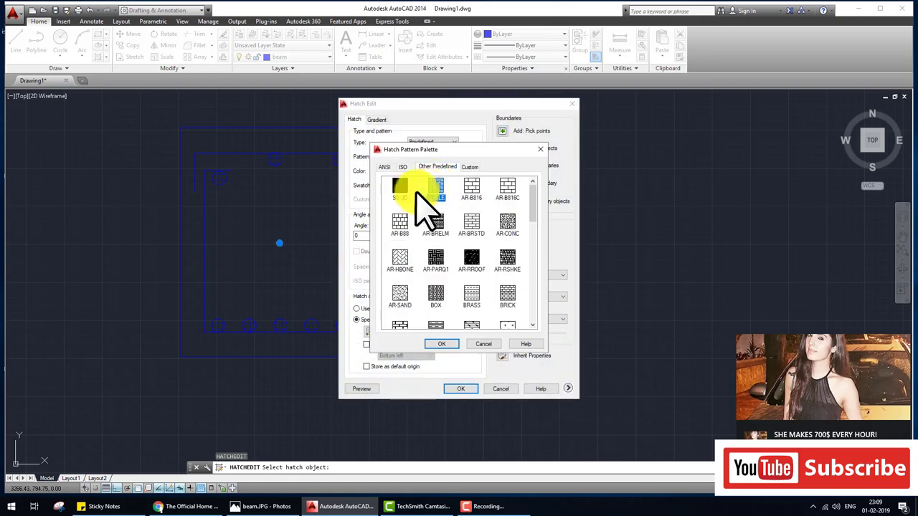
pyautogui.click(440, 344)
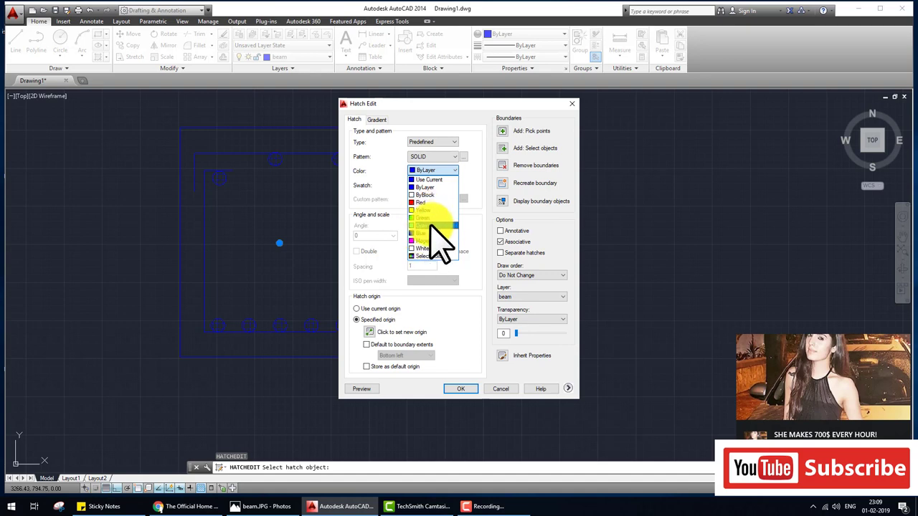
pyautogui.click(425, 234)
pyautogui.click(451, 387)
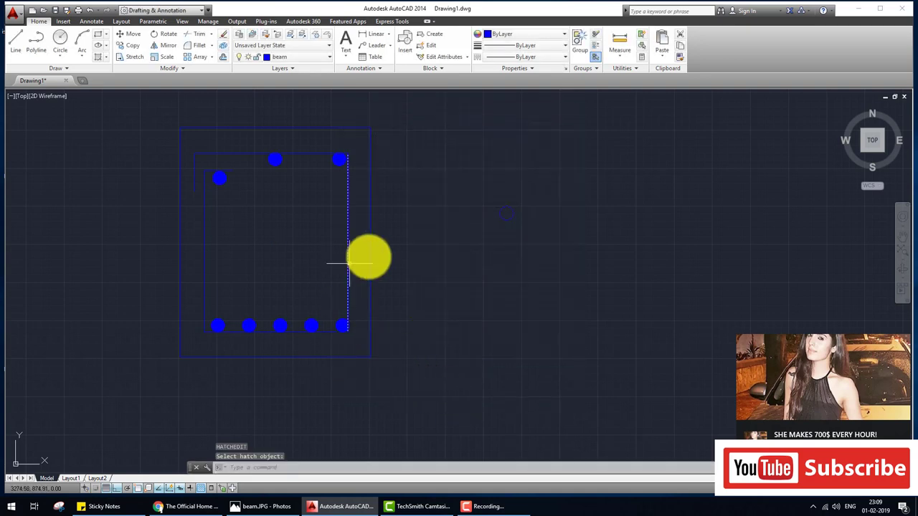
pyautogui.scroll(-2, 397, 273)
pyautogui.moveTo(397, 273); pyautogui.dragTo(365, 324, button='middle')
pyautogui.scroll(-2, 365, 324)
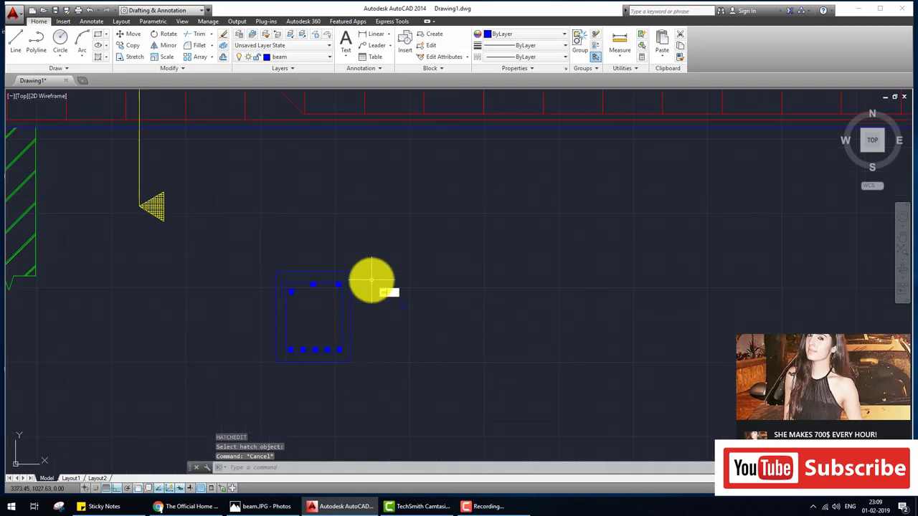
# Match the red stirrup line's properties onto the cross-section outline
pyautogui.write('ma')
pyautogui.press('Return')
pyautogui.click(373, 118)
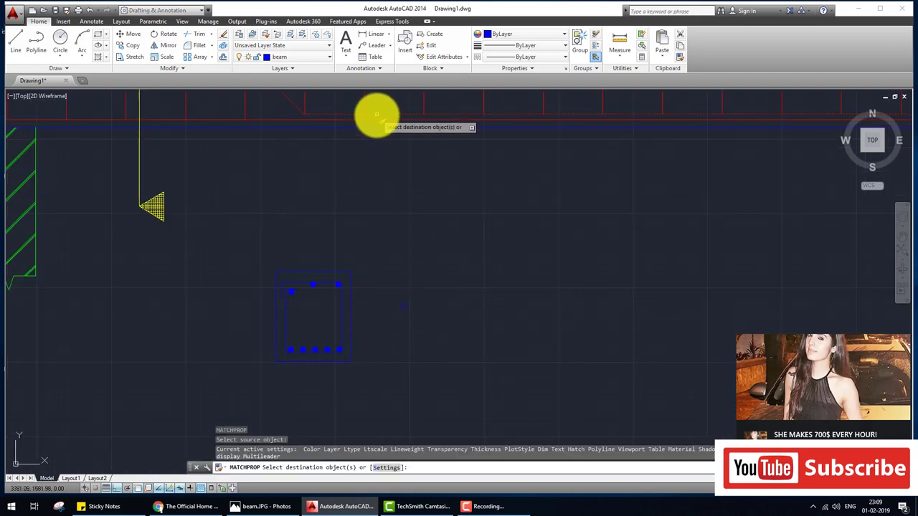
pyautogui.click(343, 358)
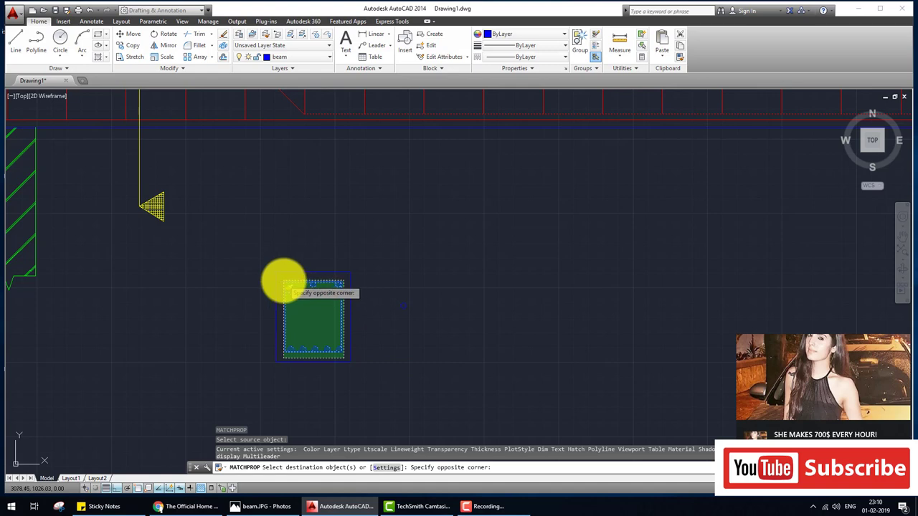
pyautogui.click(282, 280)
pyautogui.press('Escape')
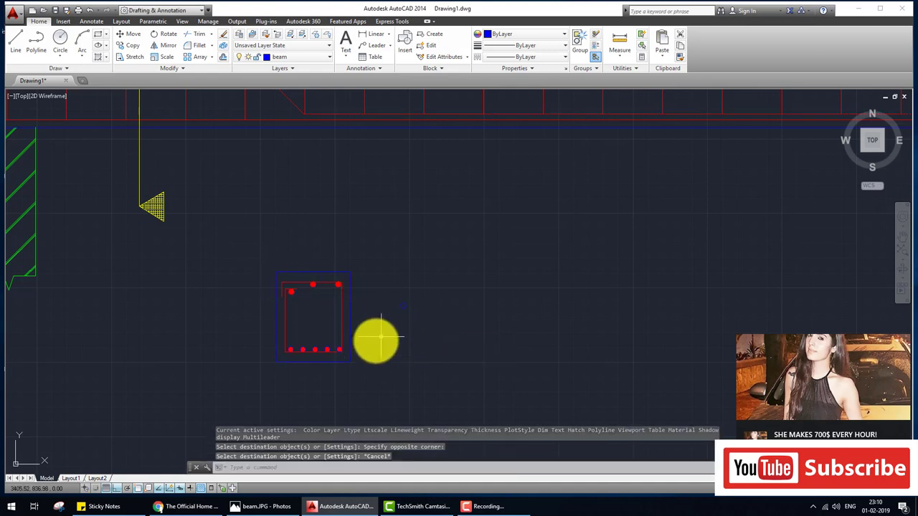
# Turn the bottom bars red by matching properties from the stirrup line
pyautogui.scroll(4, 334, 352)
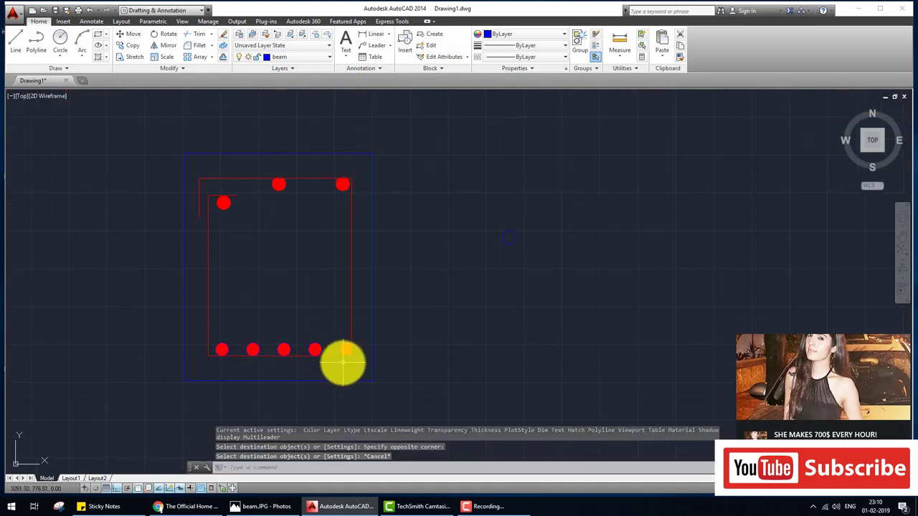
pyautogui.scroll(2, 343, 364)
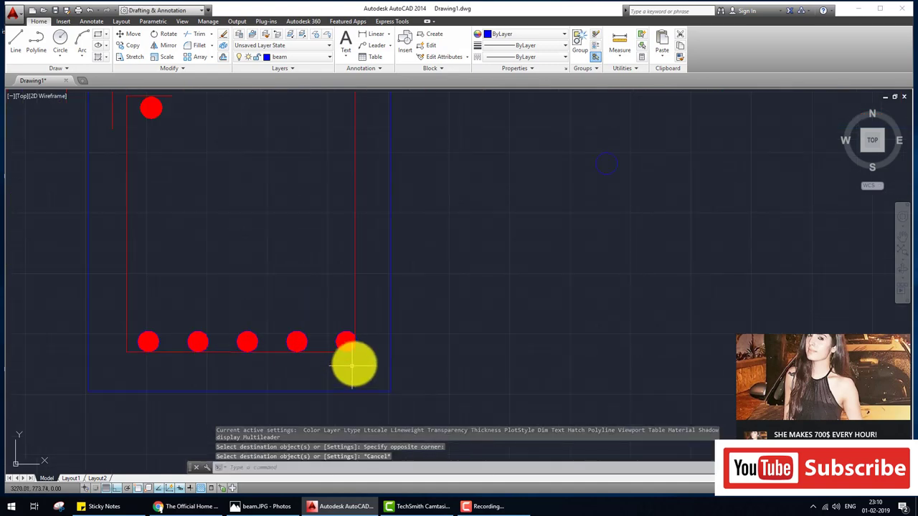
pyautogui.press('Return')
pyautogui.click(356, 311)
pyautogui.click(364, 365)
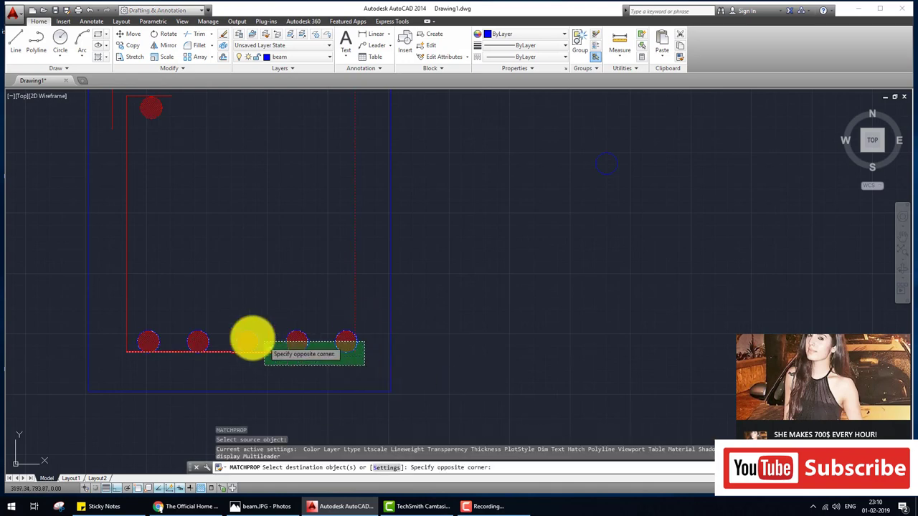
pyautogui.click(144, 314)
pyautogui.scroll(-3, 280, 317)
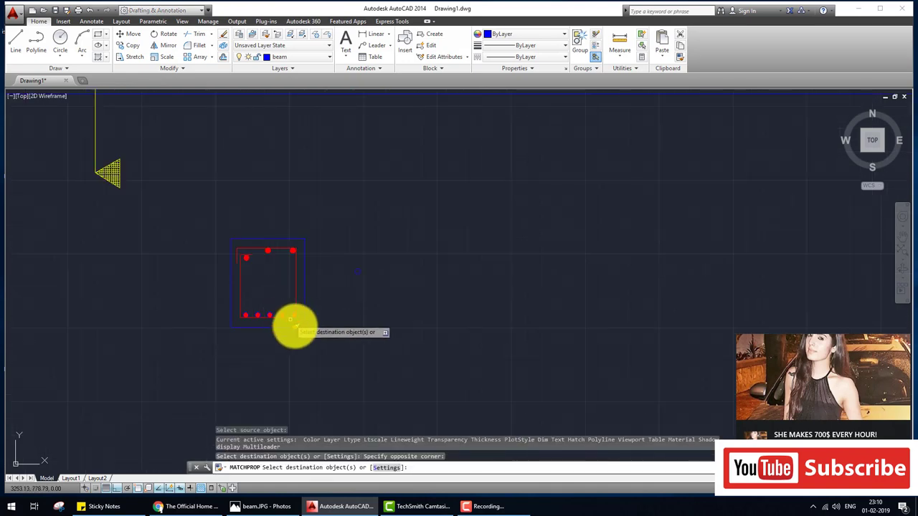
pyautogui.press('Escape')
# Erase the stray object near the cross-section
pyautogui.scroll(-2, 323, 337)
pyautogui.scroll(-1, 366, 344)
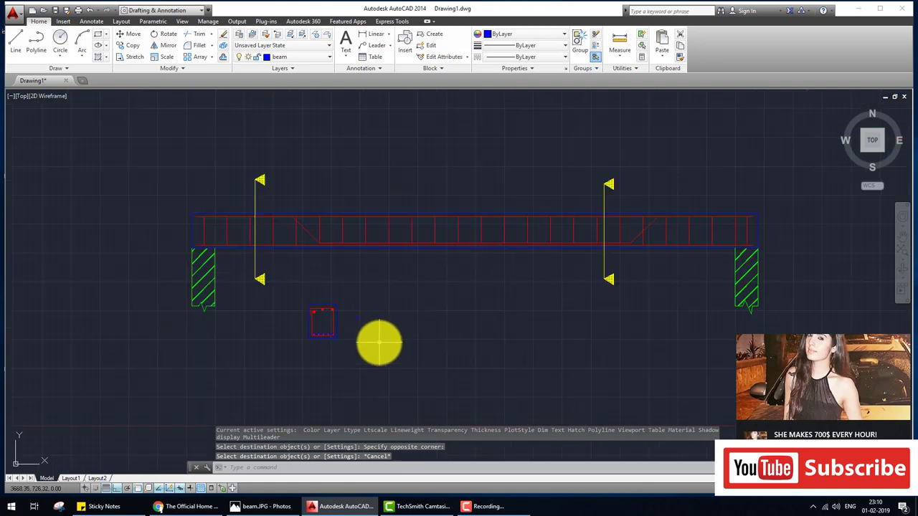
pyautogui.write('e')
pyautogui.press('Return')
pyautogui.click(379, 345)
pyautogui.click(357, 309)
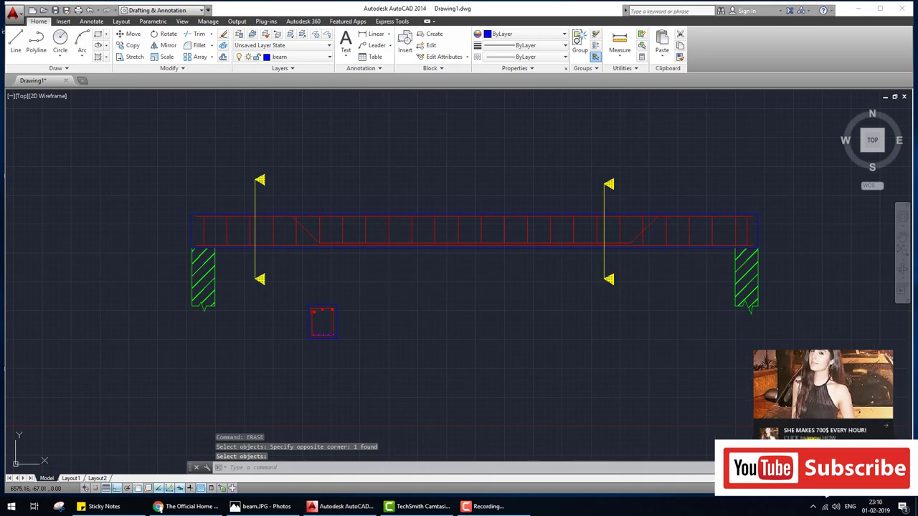
# Centre the cross-section and grab the stirrup's bottom line end, cancelling the stretch
pyautogui.scroll(2, 317, 329)
pyautogui.scroll(2, 332, 318)
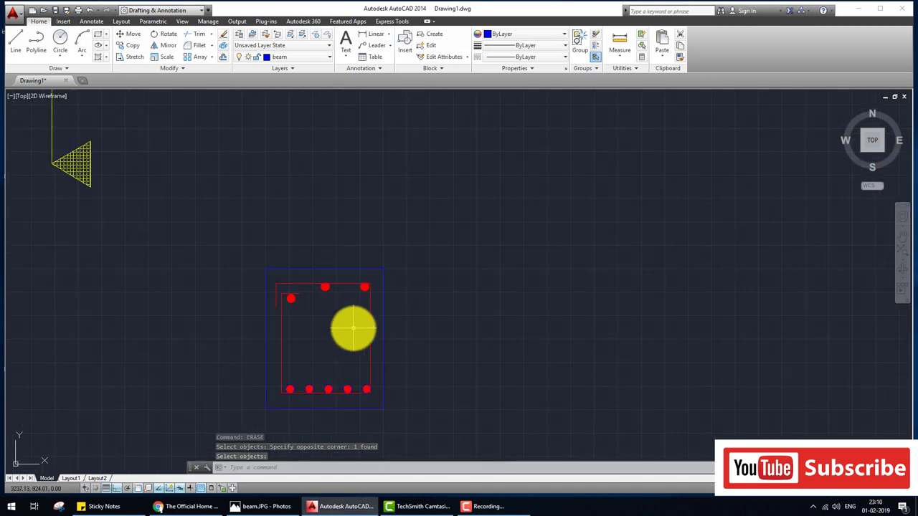
pyautogui.scroll(1, 352, 328)
pyautogui.moveTo(346, 425); pyautogui.dragTo(348, 349, button='middle')
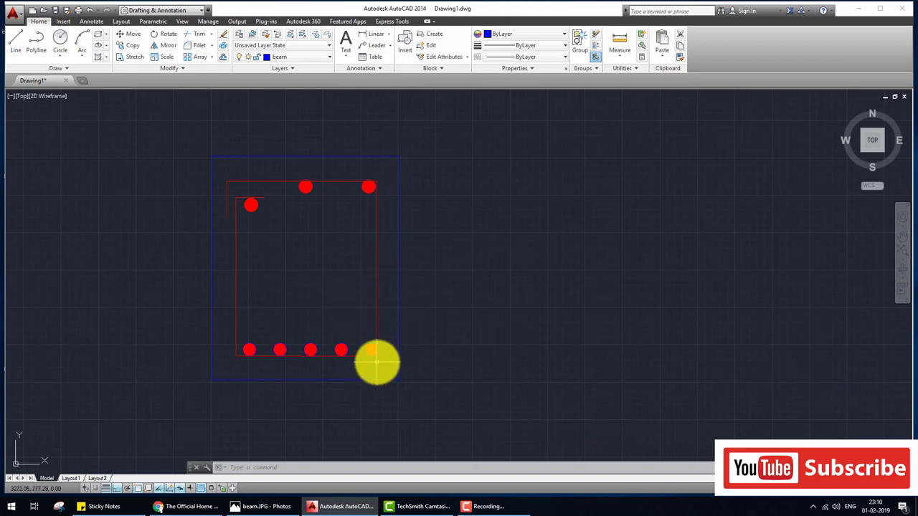
pyautogui.scroll(3, 365, 364)
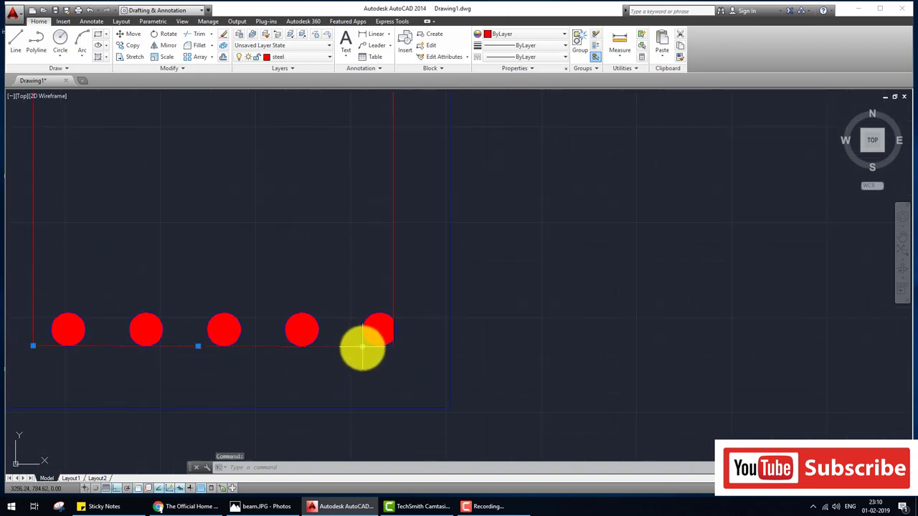
pyautogui.click(363, 346)
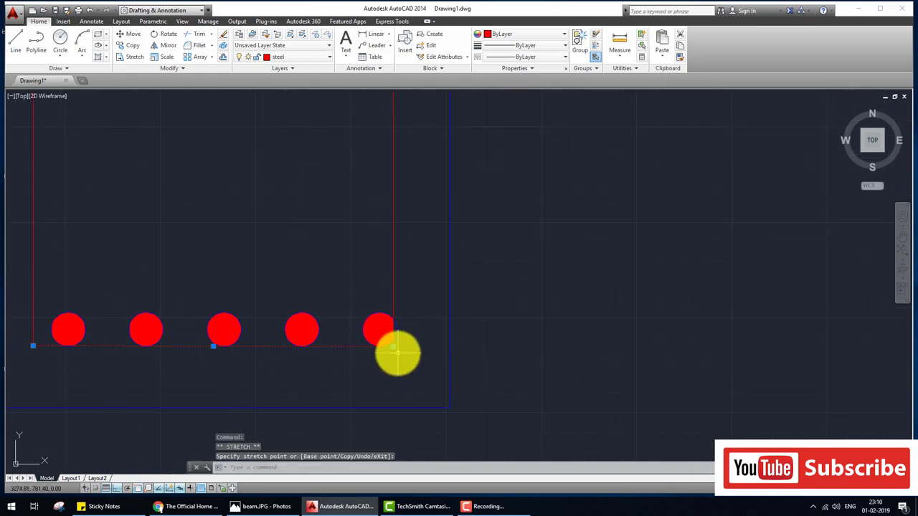
pyautogui.press('Escape')
# Zoom out and pan the view back to show the beam
pyautogui.scroll(-5, 452, 336)
pyautogui.scroll(-1, 430, 362)
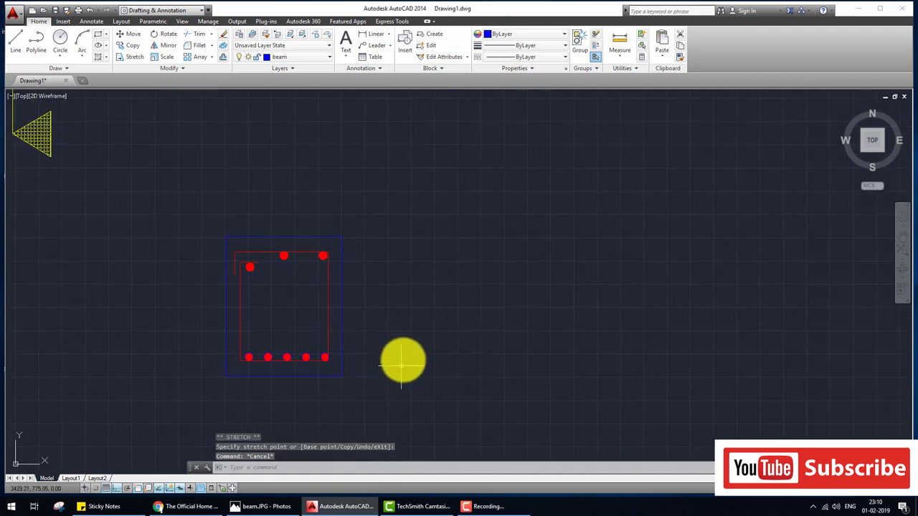
pyautogui.scroll(-2, 429, 361)
pyautogui.moveTo(448, 378); pyautogui.dragTo(392, 408, button='middle')
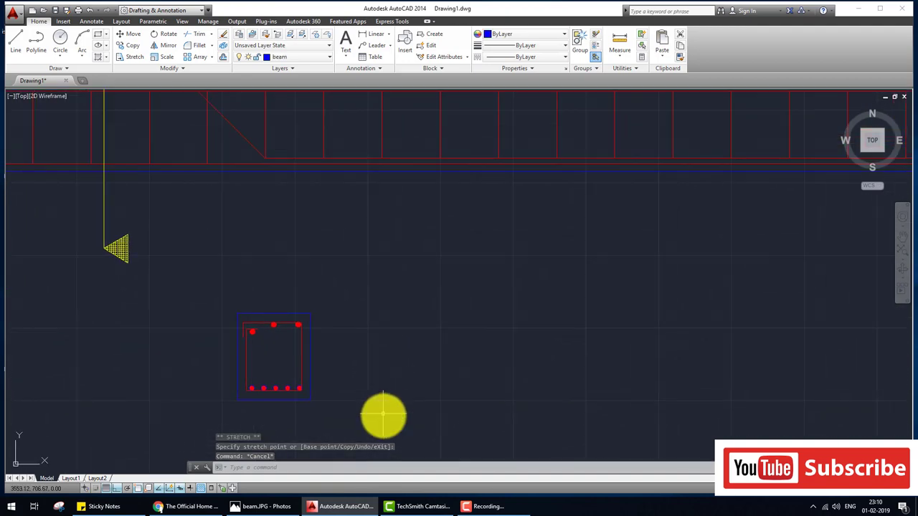
pyautogui.click(529, 505)
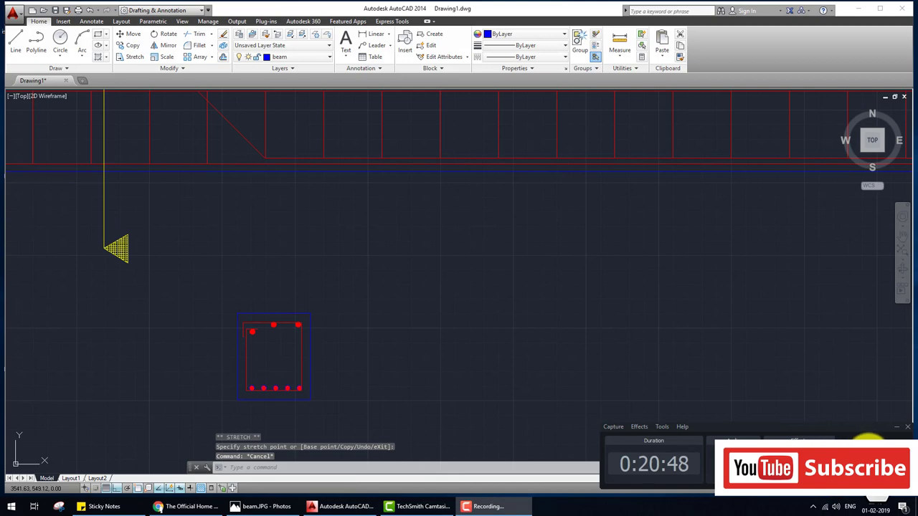
pyautogui.click(693, 335)
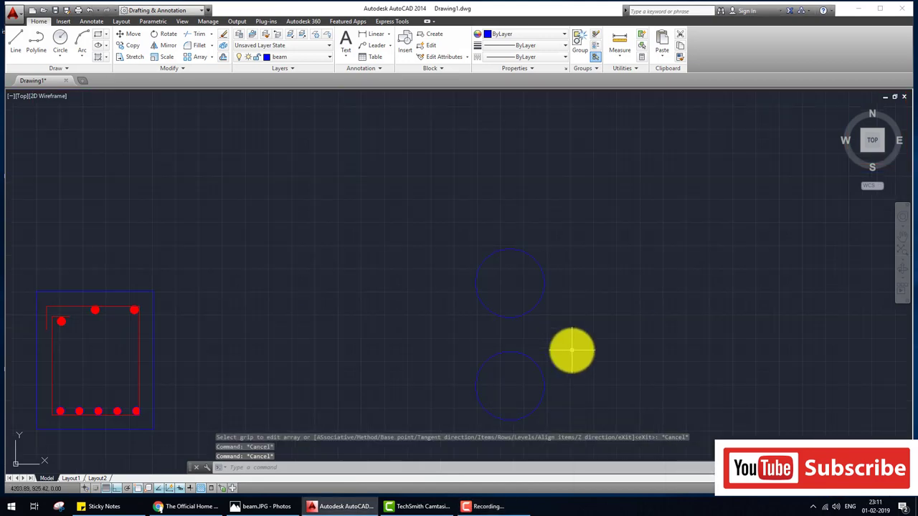
# Erase the faint leftover circles beside the cross-section with a window selection
pyautogui.scroll(-2, 571, 350)
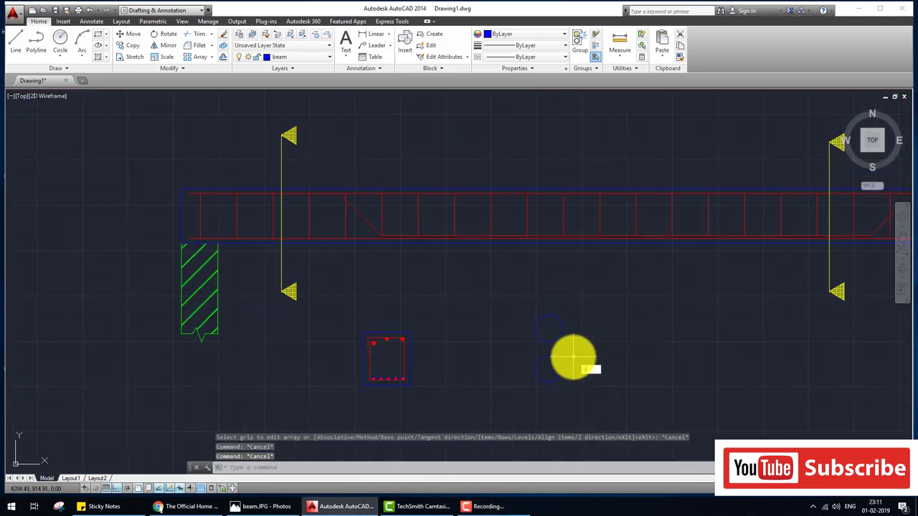
pyautogui.press('Escape')
pyautogui.write('e')
pyautogui.press('Return')
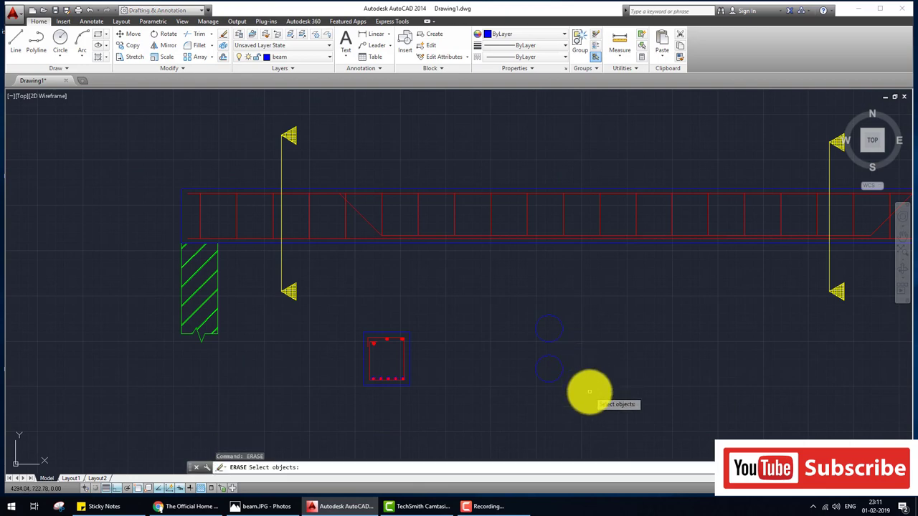
pyautogui.click(588, 390)
pyautogui.click(541, 320)
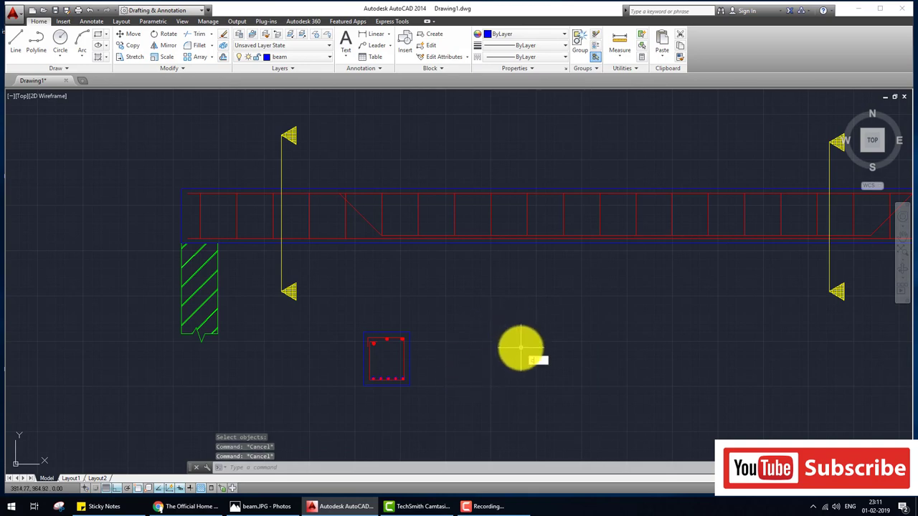
# Start an AR array on the blue circle, window-selecting it and confirming the selection
pyautogui.write('c')
pyautogui.press('Return')
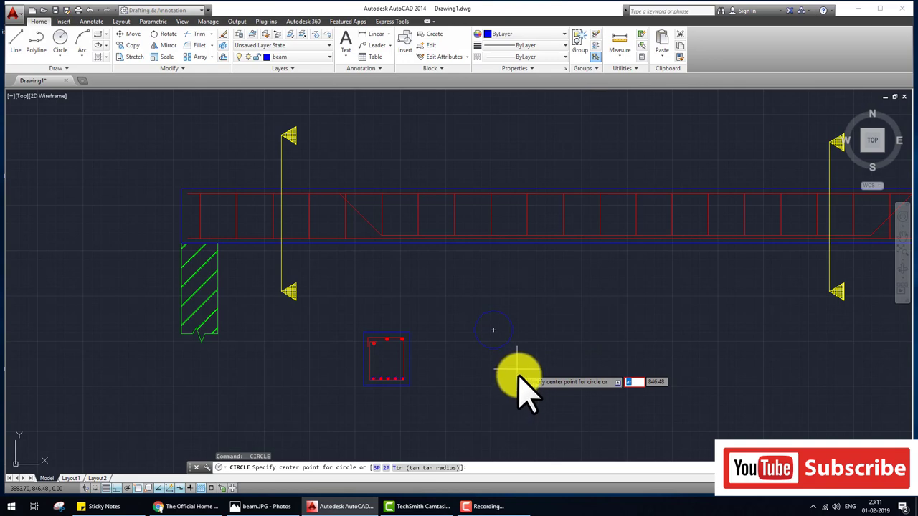
pyautogui.press('Escape')
pyautogui.write('ar')
pyautogui.press('Return')
pyautogui.click(523, 379)
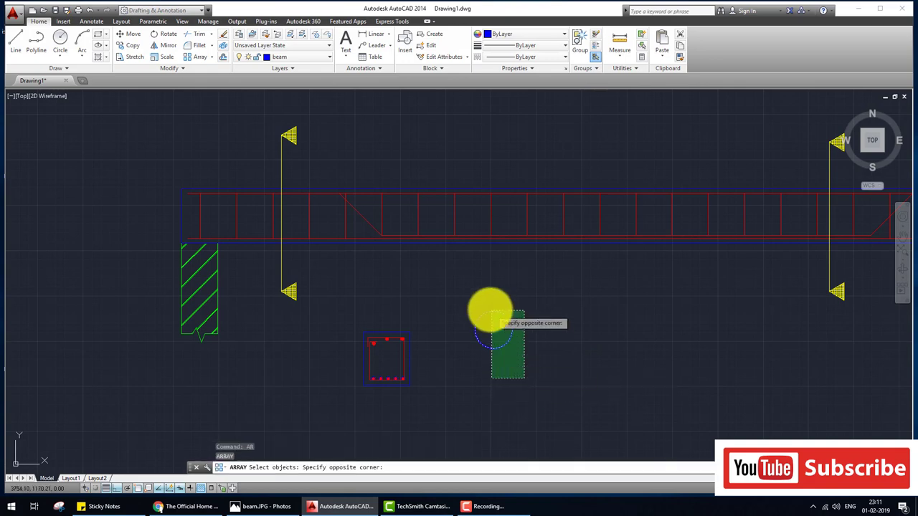
pyautogui.click(488, 308)
pyautogui.press('Return')
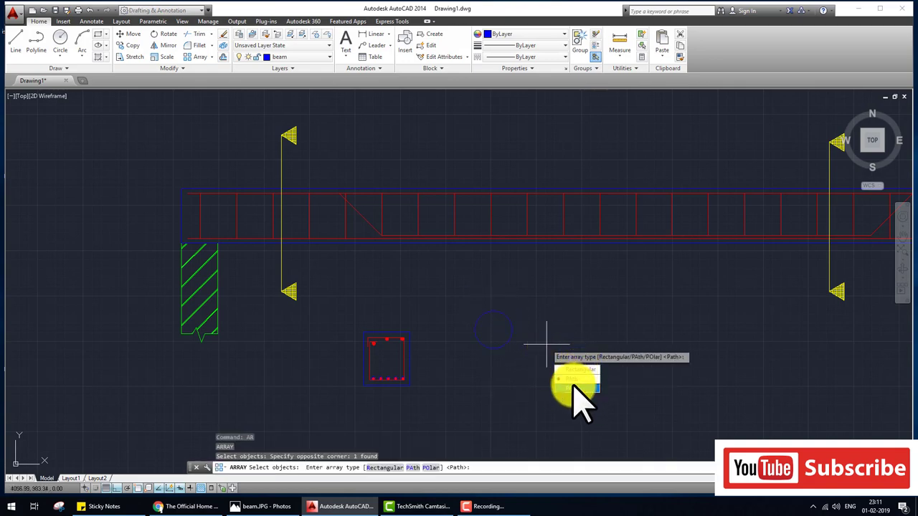
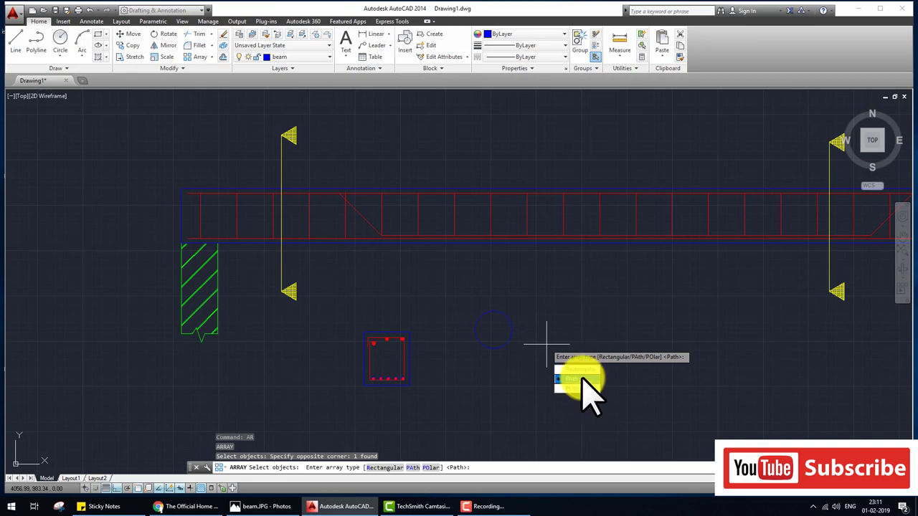
# Abandon the trial path array and undo the arrayed circles and the extra loose circle
pyautogui.click(582, 378)
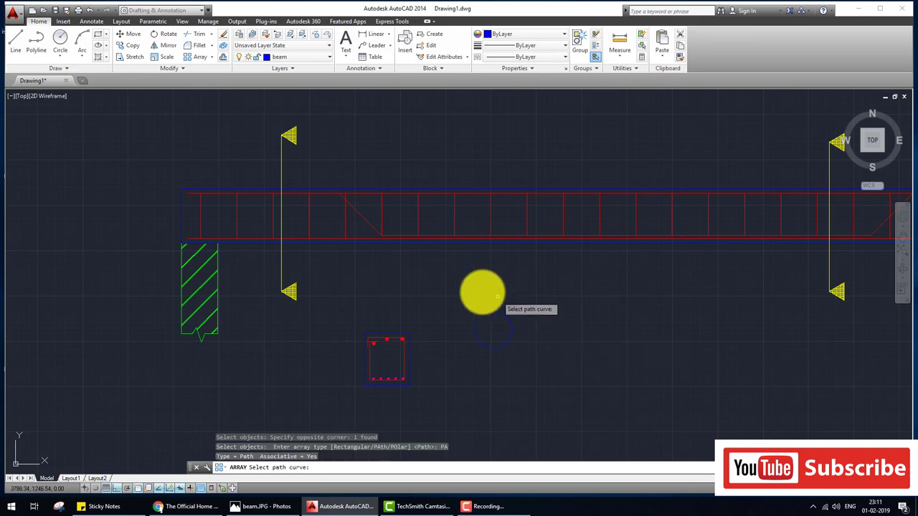
pyautogui.click(282, 287)
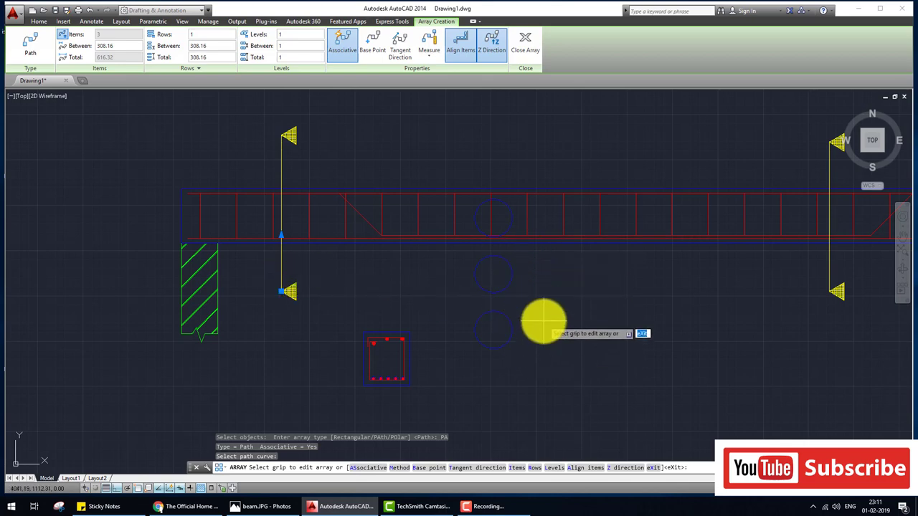
pyautogui.press('Escape')
pyautogui.hotkey('ctrl', 'z')
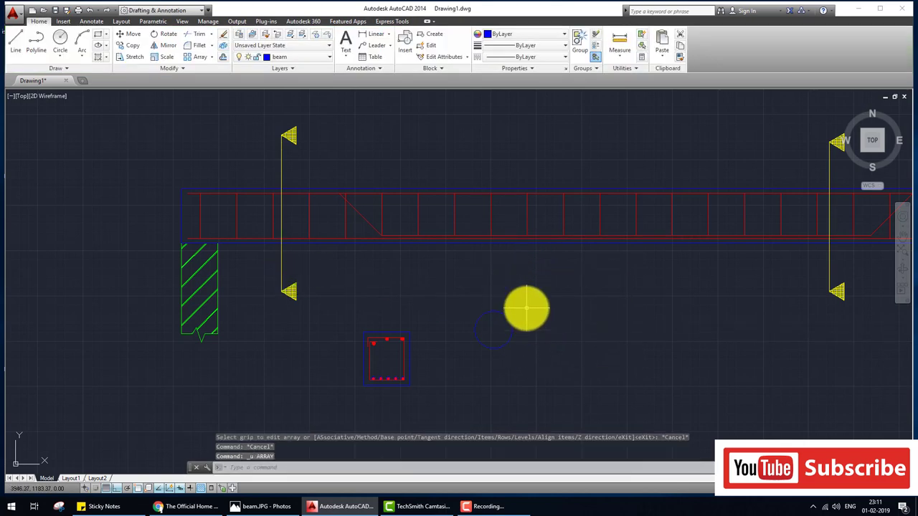
pyautogui.hotkey('ctrl', 'z')
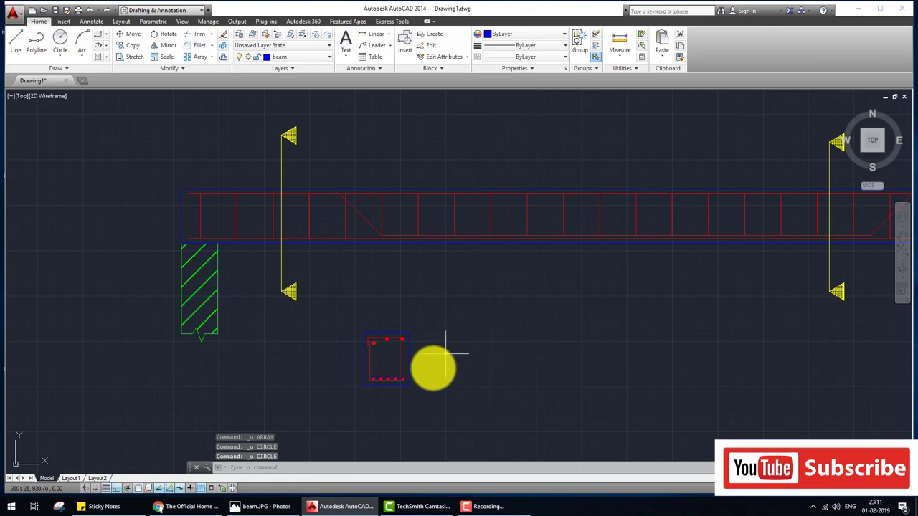
# Zoom in on the cross-section and glance at the beam.JPG reference image
pyautogui.scroll(2, 371, 375)
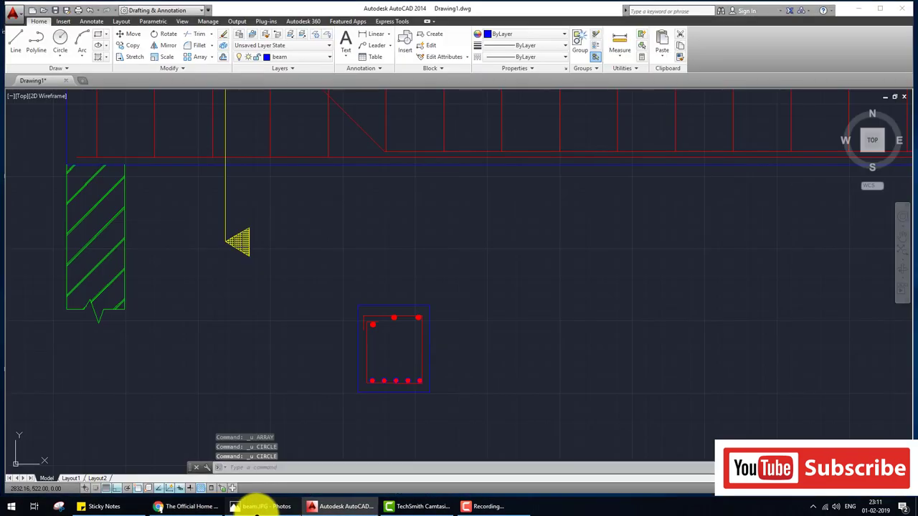
pyautogui.click(257, 506)
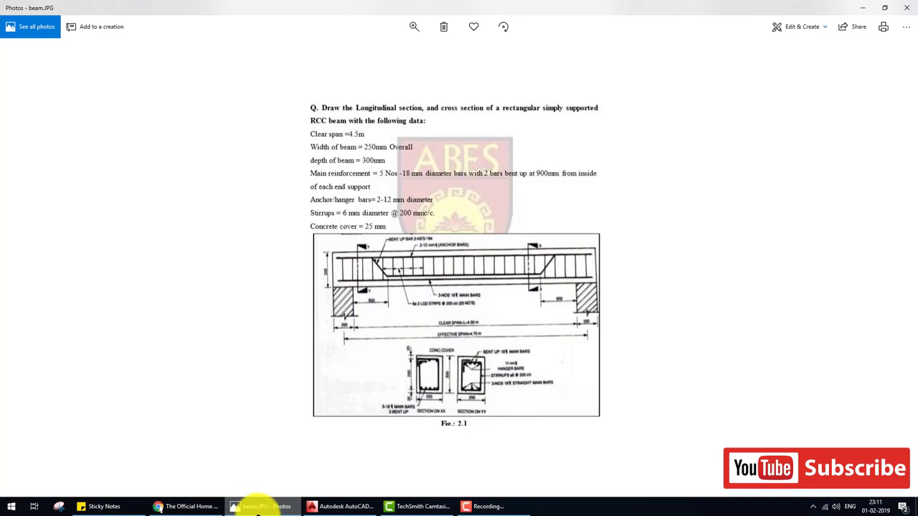
pyautogui.click(338, 506)
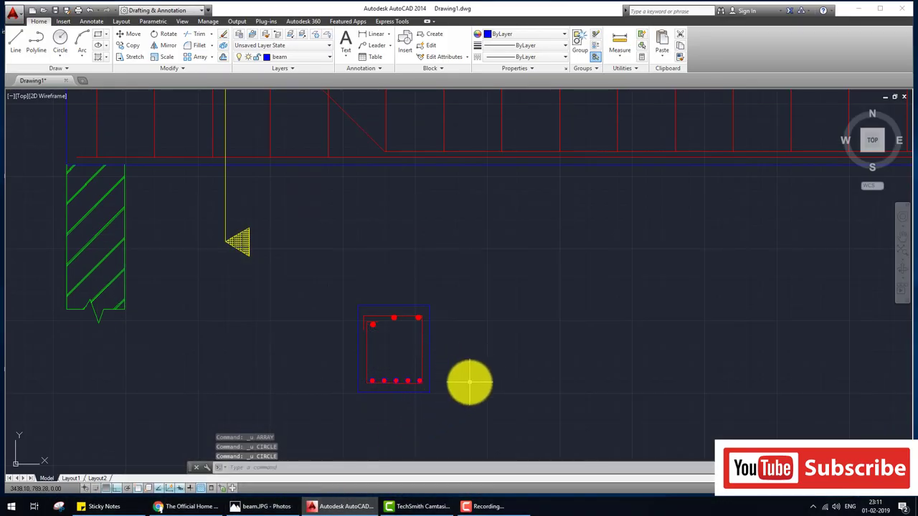
# Copy the whole beam cross-section to a new position on its right
pyautogui.press('Return')
pyautogui.click(452, 402)
pyautogui.click(298, 301)
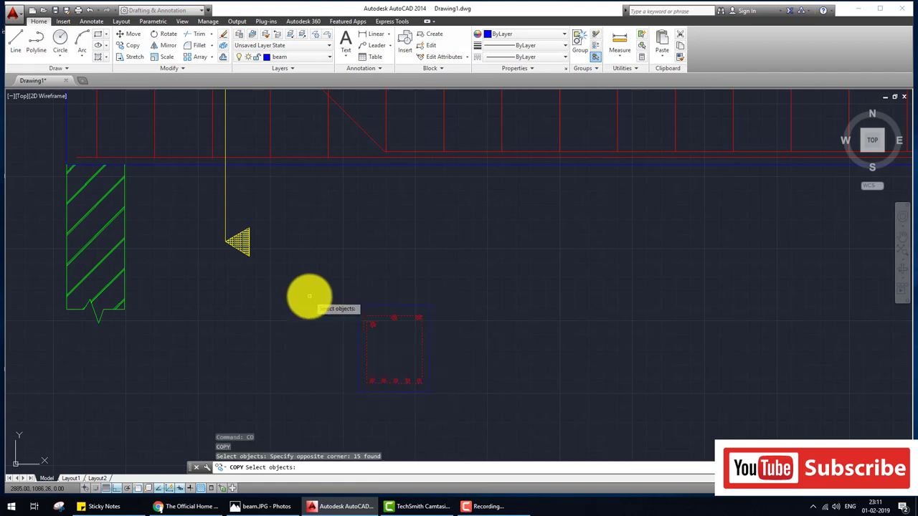
pyautogui.press('Return')
pyautogui.click(368, 341)
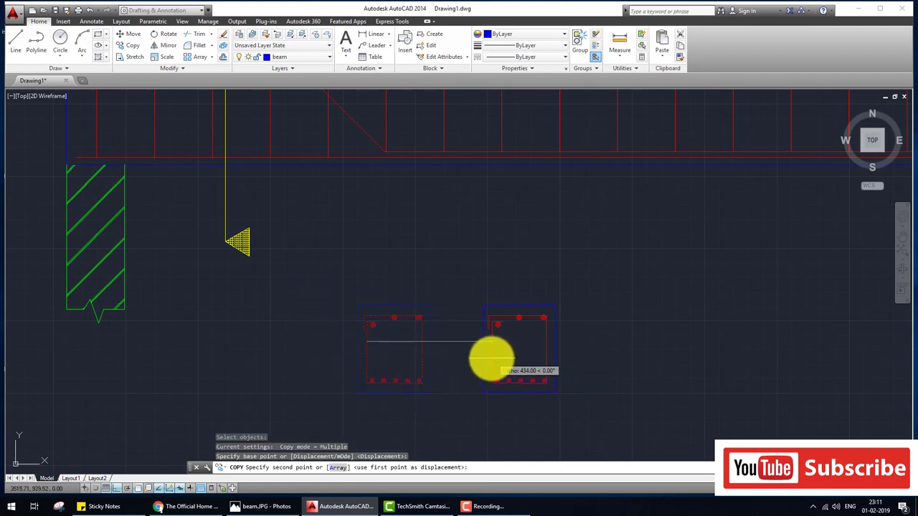
pyautogui.click(492, 358)
pyautogui.press('Escape')
pyautogui.scroll(2, 524, 352)
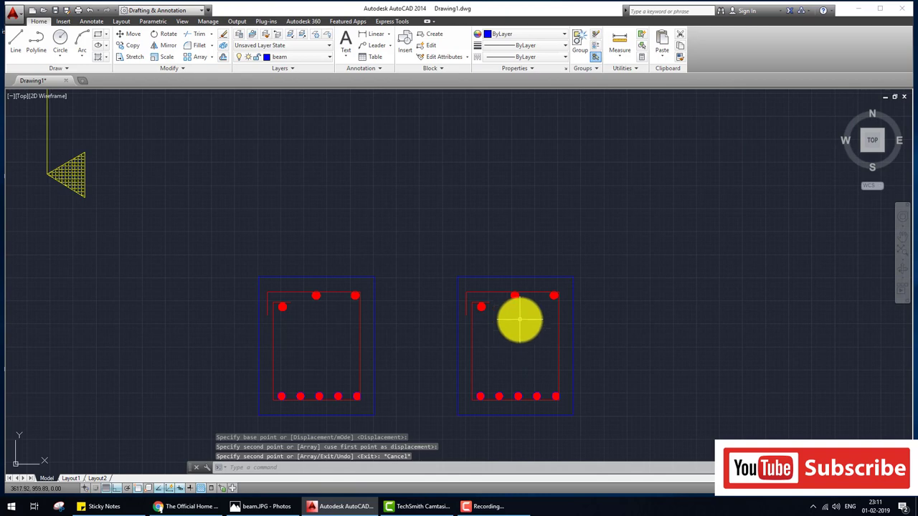
# Zoom in on the new section and make a first, abandoned attempt to copy a top bar
pyautogui.press('Return')
pyautogui.scroll(3, 495, 312)
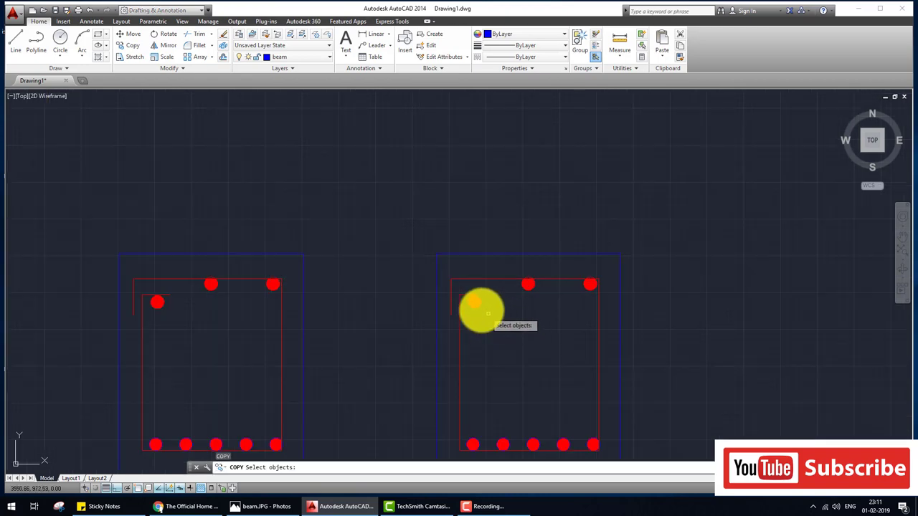
pyautogui.scroll(1, 474, 302)
pyautogui.press('Return')
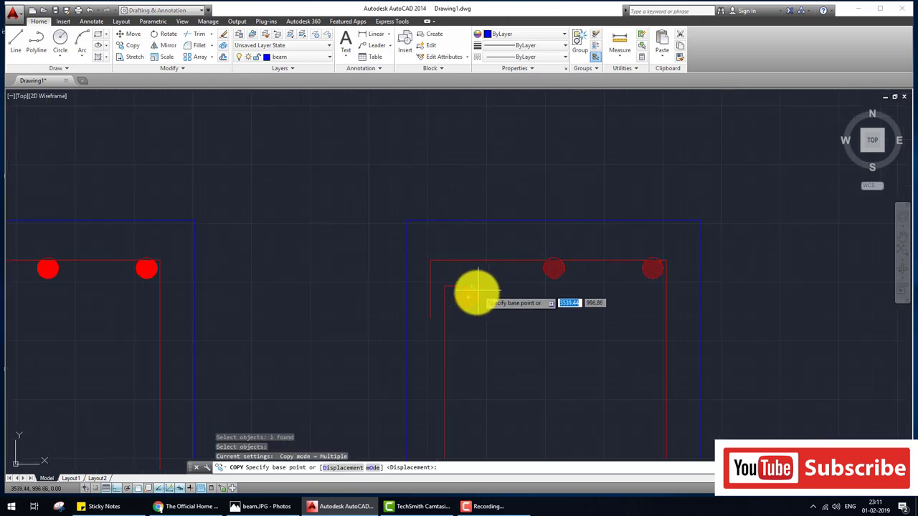
pyautogui.click(468, 297)
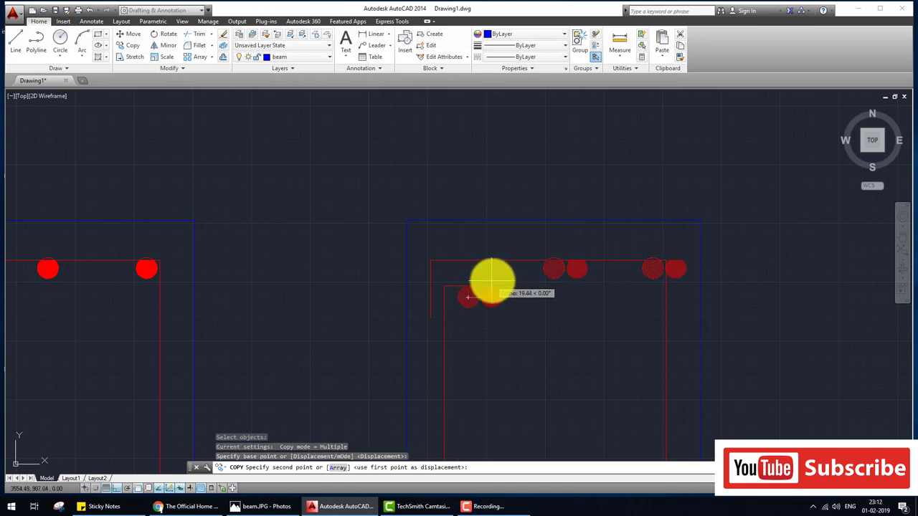
pyautogui.press('Escape')
# Copy one top bar circle to two new spots along the top row, left and right
pyautogui.scroll(2, 560, 256)
pyautogui.scroll(2, 560, 257)
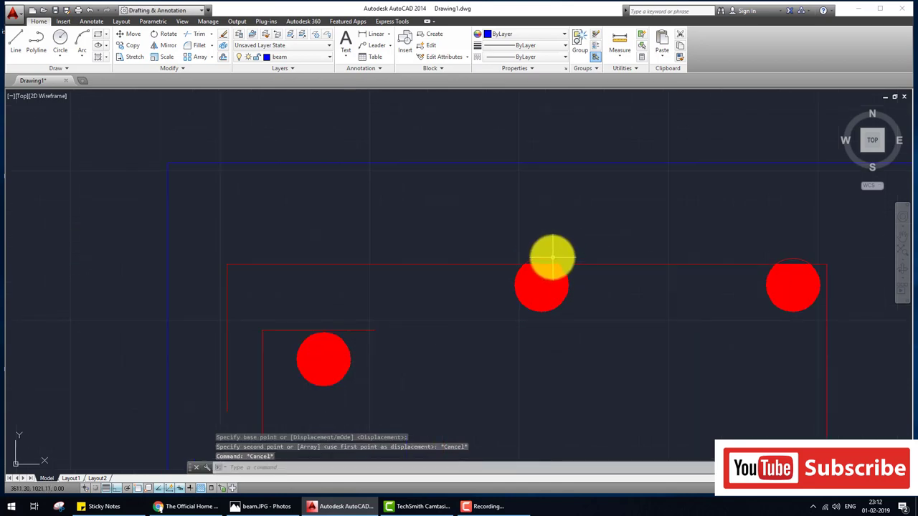
pyautogui.press('Return')
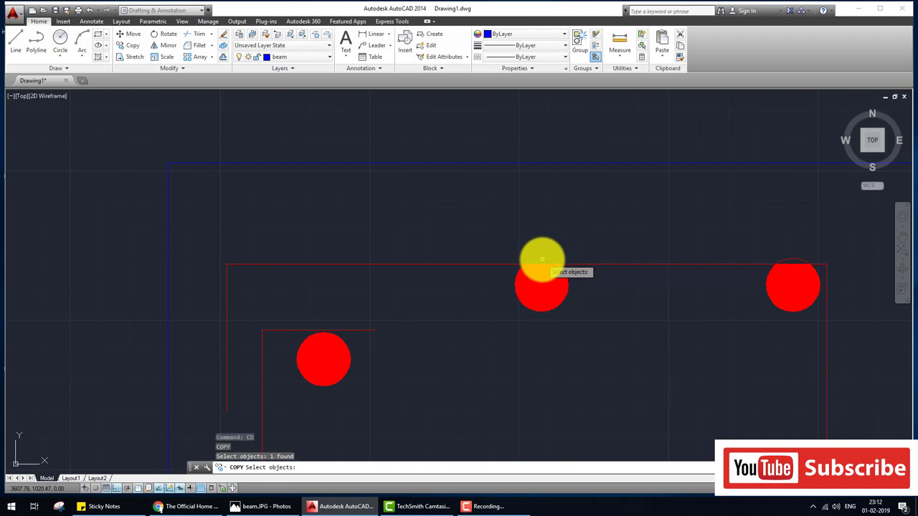
pyautogui.press('Return')
pyautogui.click(542, 286)
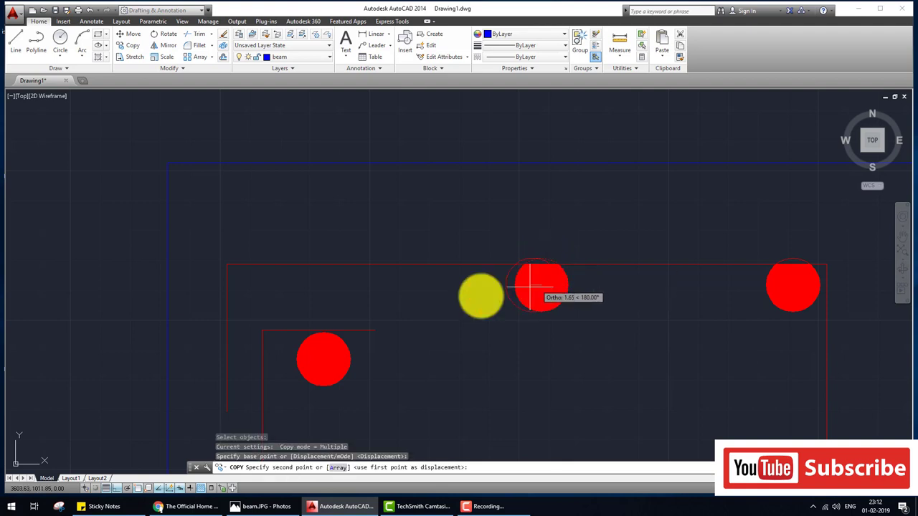
pyautogui.click(392, 286)
pyautogui.click(665, 300)
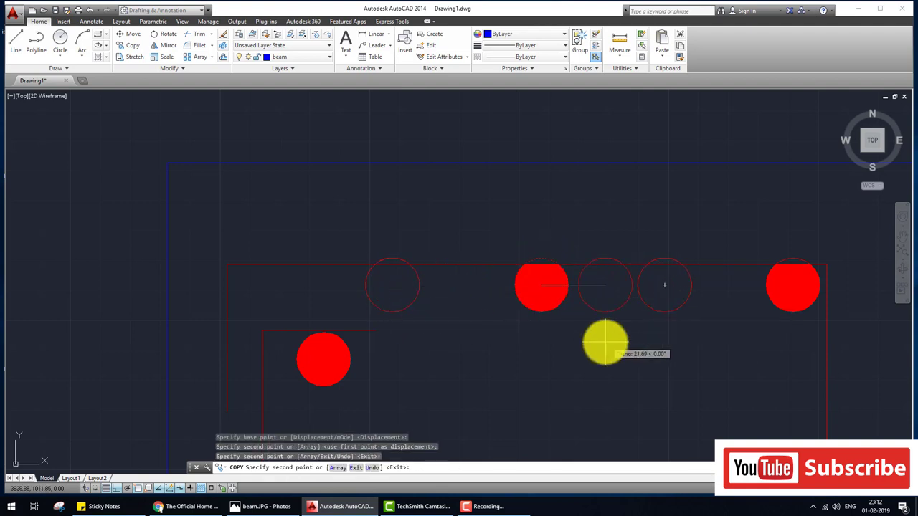
pyautogui.press('Escape')
# After a cancelled MATCHPROP attempt, hatch inside the two added outline top bars
pyautogui.write('ma')
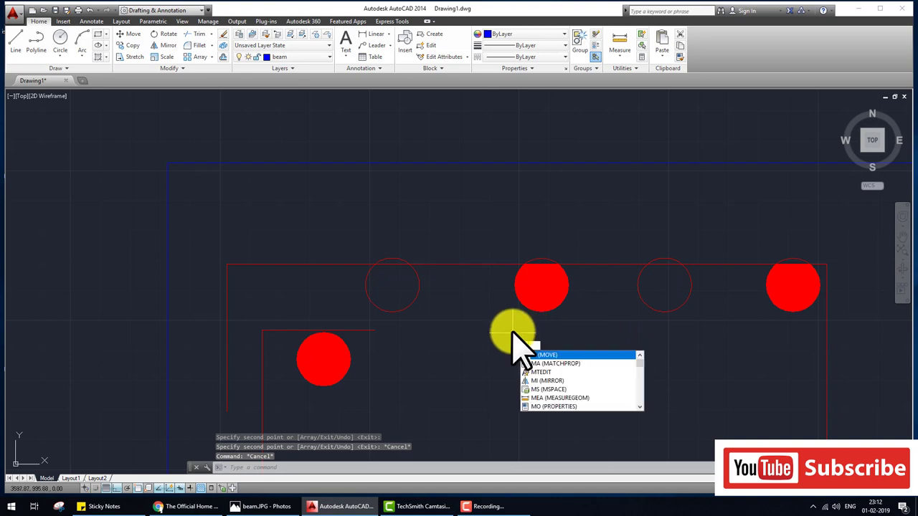
pyautogui.press('Return')
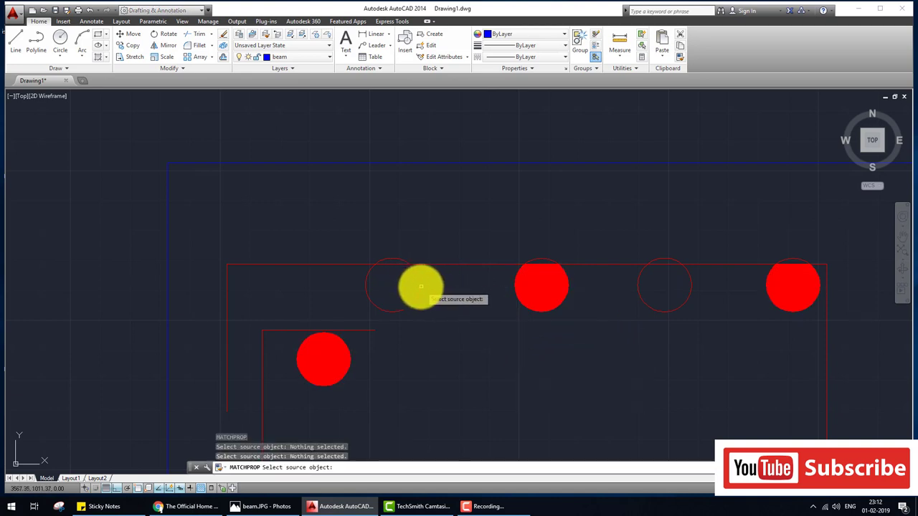
pyautogui.click(420, 286)
pyautogui.press('Escape')
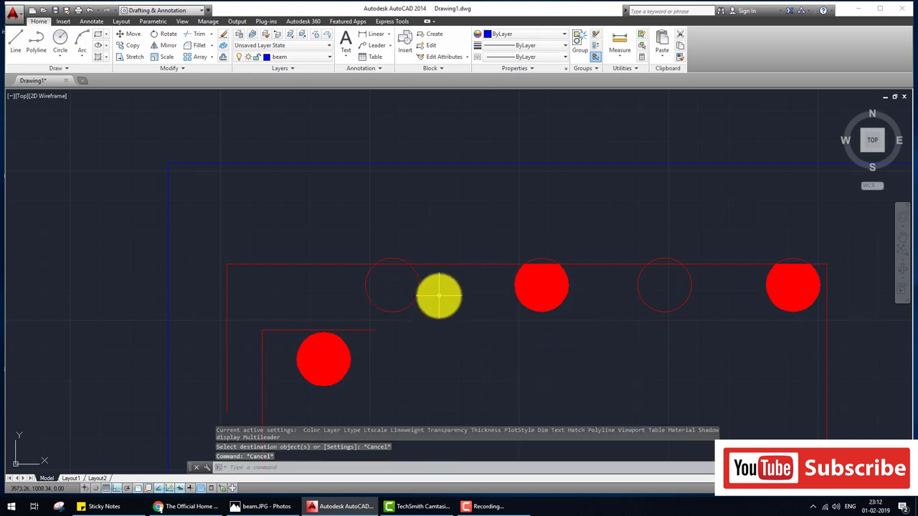
pyautogui.write('h')
pyautogui.press('Return')
pyautogui.click(406, 291)
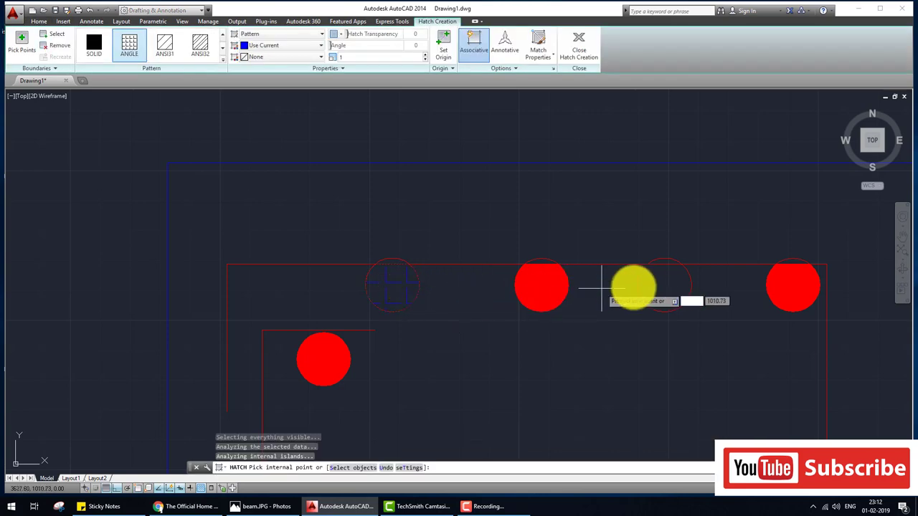
pyautogui.click(675, 287)
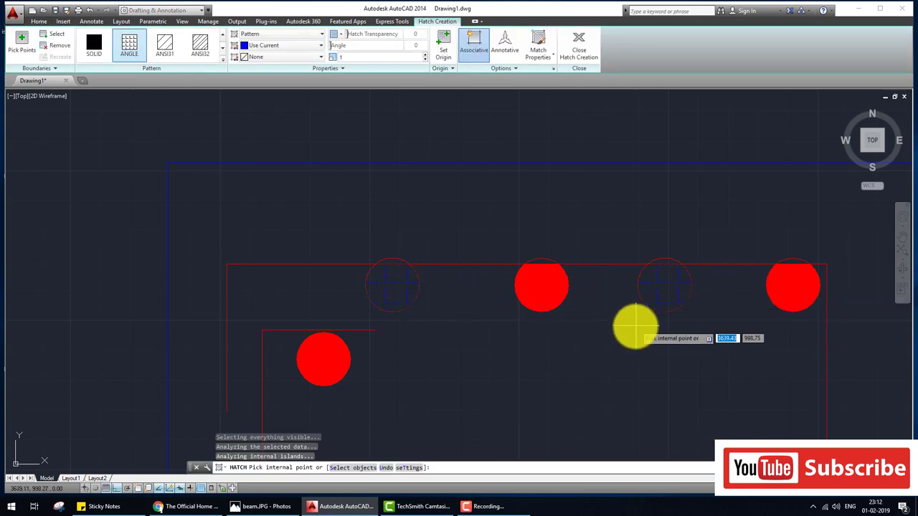
pyautogui.press('Return')
# Change the new bar hatches to the SOLID pattern with HATCHEDIT
pyautogui.write('he')
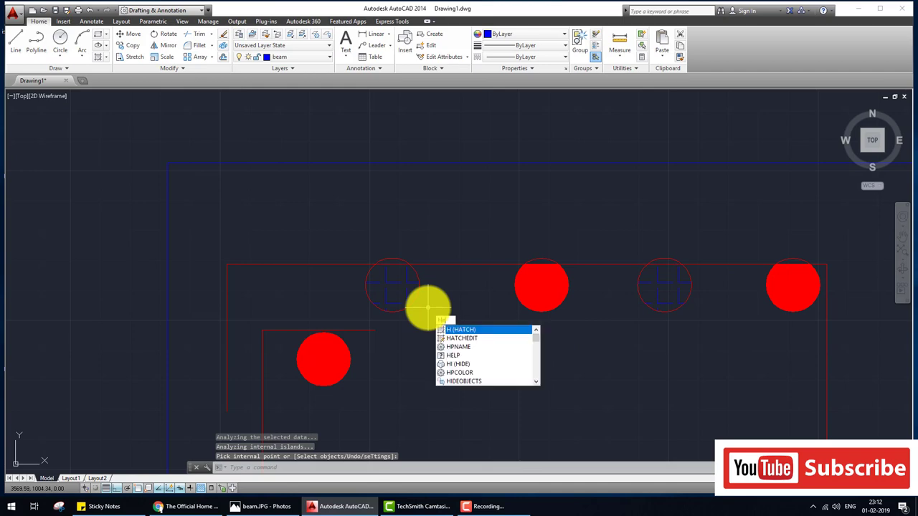
pyautogui.press('Return')
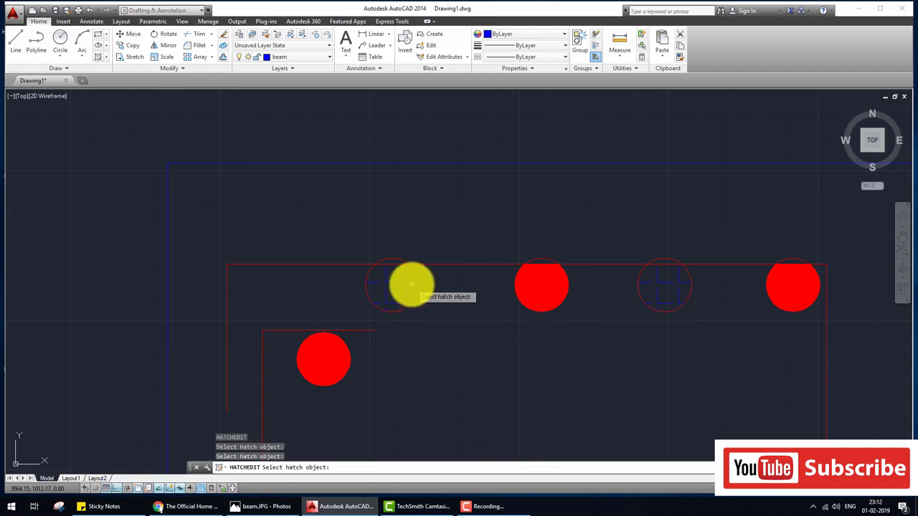
pyautogui.click(408, 283)
pyautogui.click(427, 170)
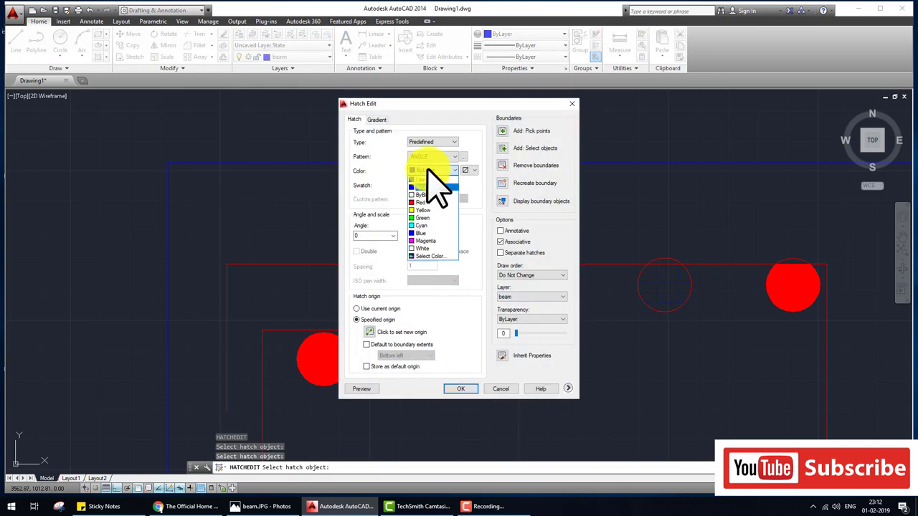
pyautogui.click(423, 174)
pyautogui.click(430, 185)
pyautogui.click(401, 188)
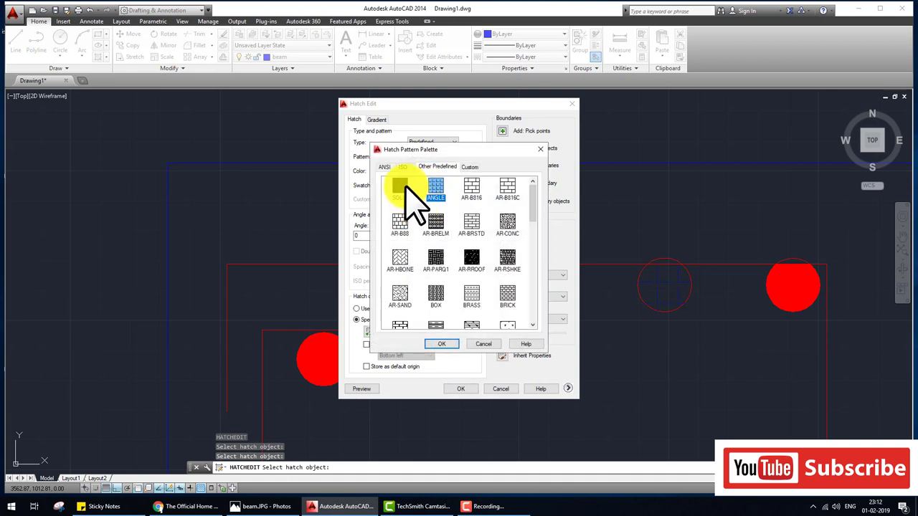
pyautogui.click(444, 341)
pyautogui.click(461, 388)
pyautogui.press('Escape')
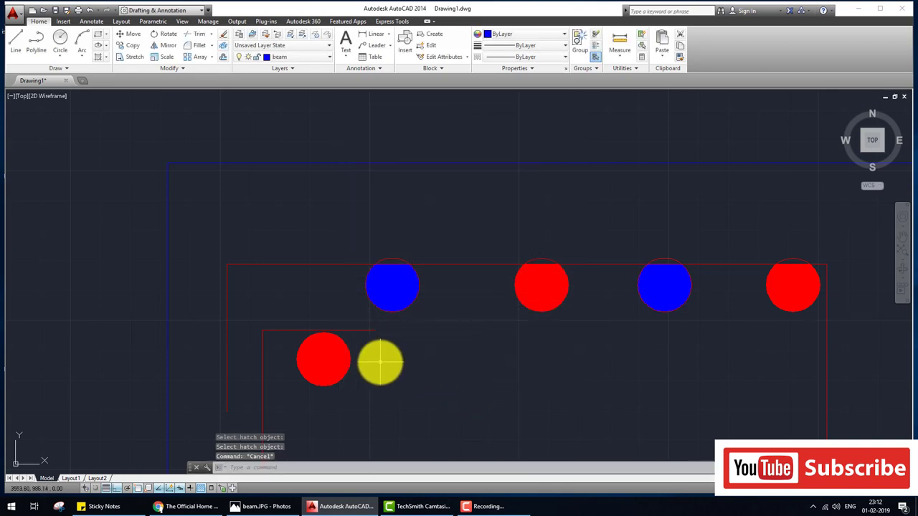
# Start MATCHPROP using a red bar as the source object
pyautogui.write('ma')
pyautogui.press('Return')
pyautogui.click(328, 359)
# Make the two blue top bars red by matching the red bar's properties
pyautogui.click(383, 286)
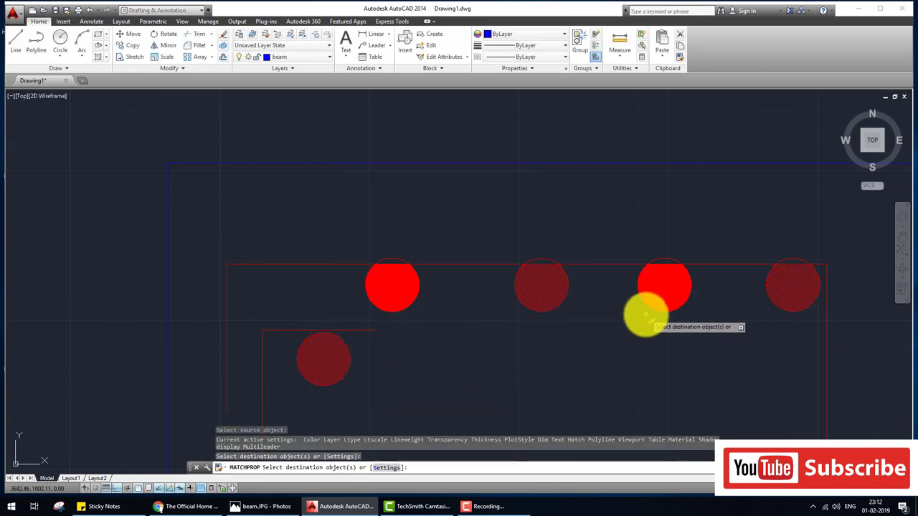
pyautogui.click(646, 311)
pyautogui.press('Escape')
pyautogui.scroll(-4, 573, 351)
pyautogui.scroll(1, 502, 313)
pyautogui.scroll(2, 478, 382)
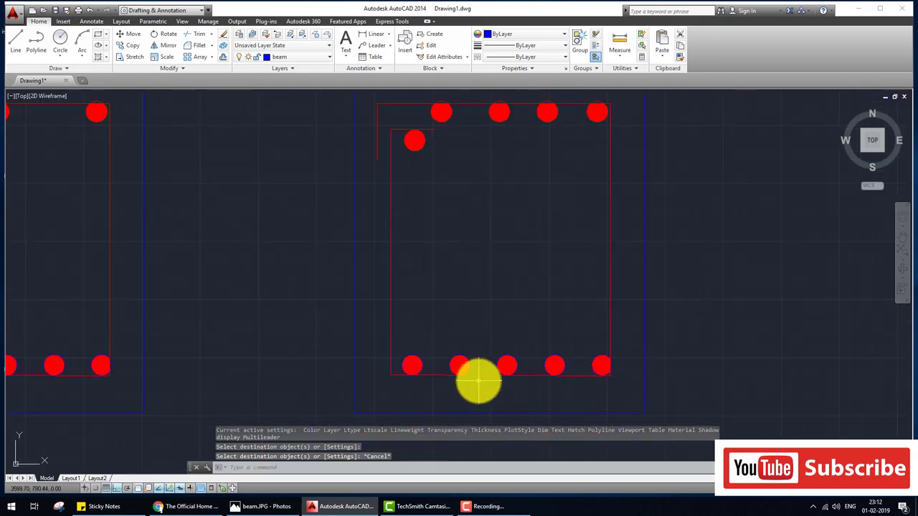
# Erase the right section's bottom bars and recentre the view on that section
pyautogui.write('e')
pyautogui.press('Return')
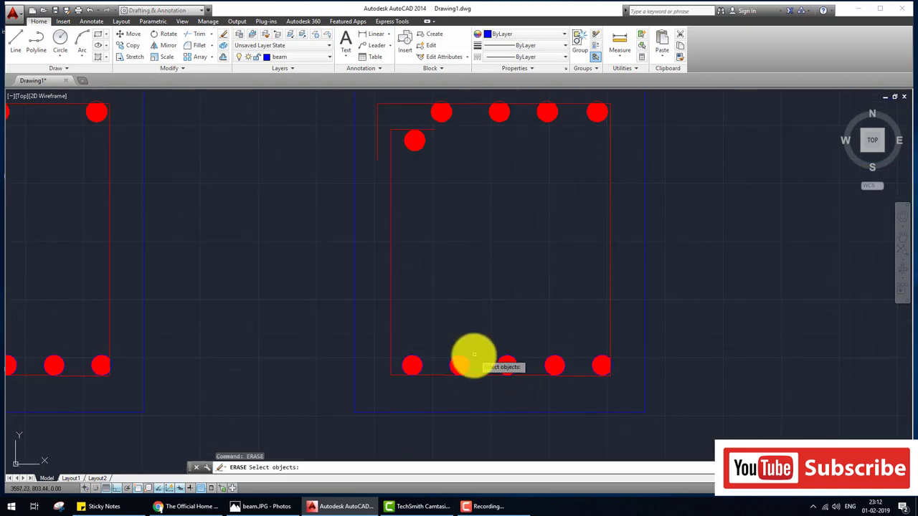
pyautogui.click(502, 369)
pyautogui.press('Return')
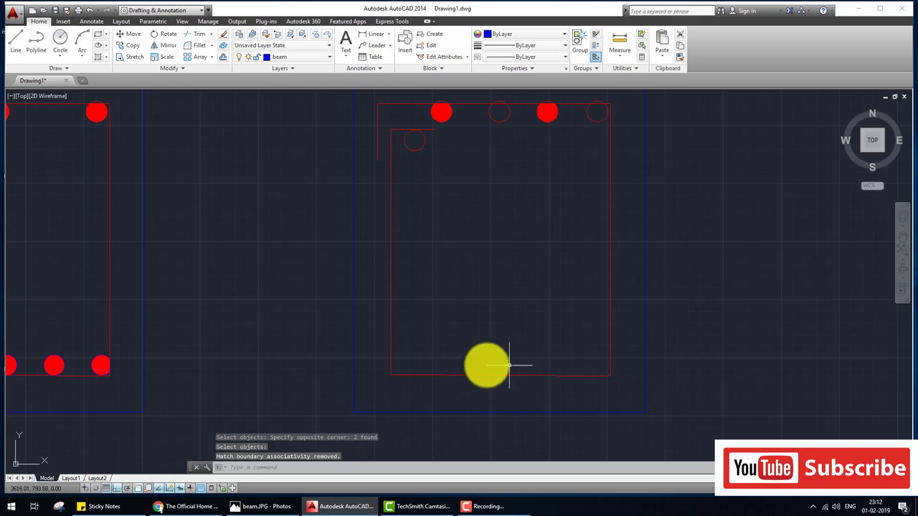
pyautogui.press('Escape')
pyautogui.press('Escape')
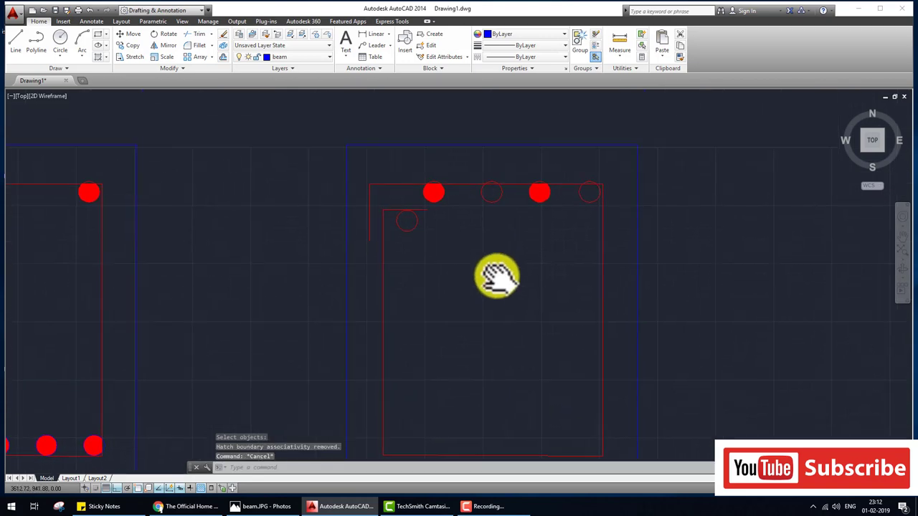
pyautogui.moveTo(505, 207); pyautogui.dragTo(496, 290, button='middle')
pyautogui.press('Escape')
# Hatch the three top bar circles and change their hatch to SOLID
pyautogui.press('Return')
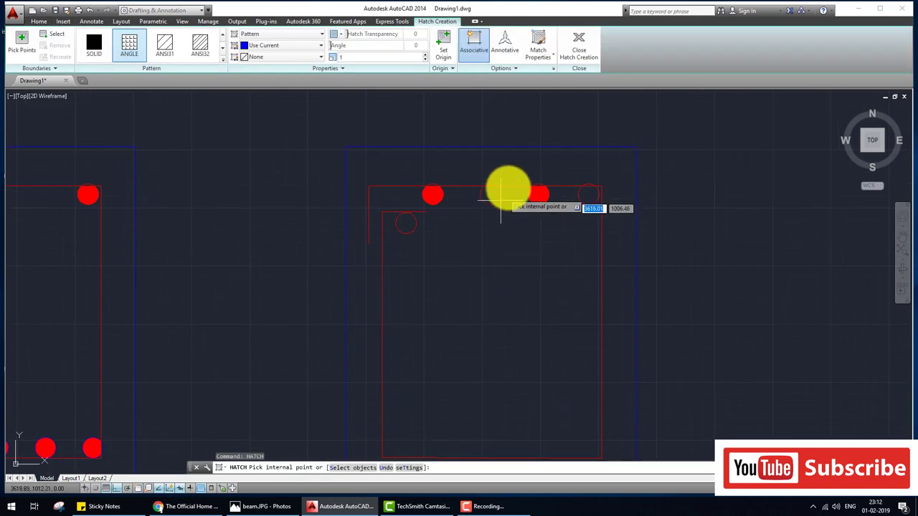
pyautogui.click(500, 196)
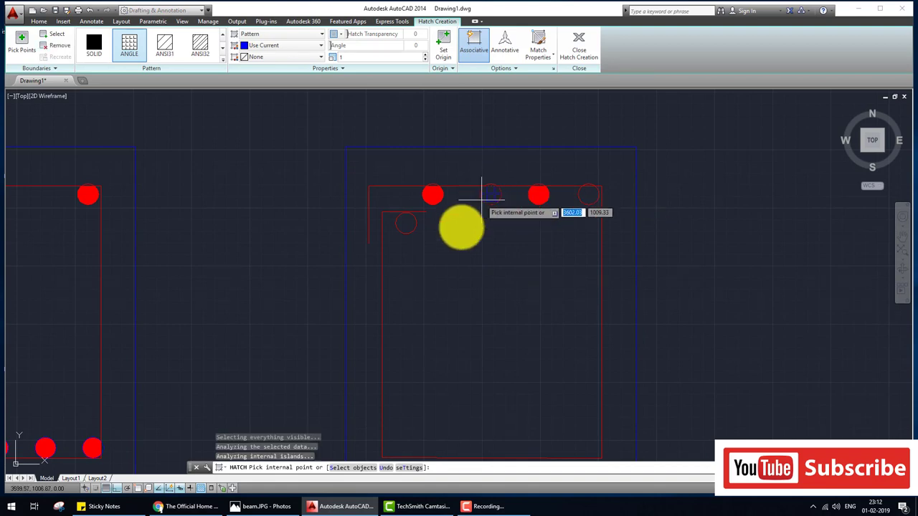
pyautogui.click(407, 224)
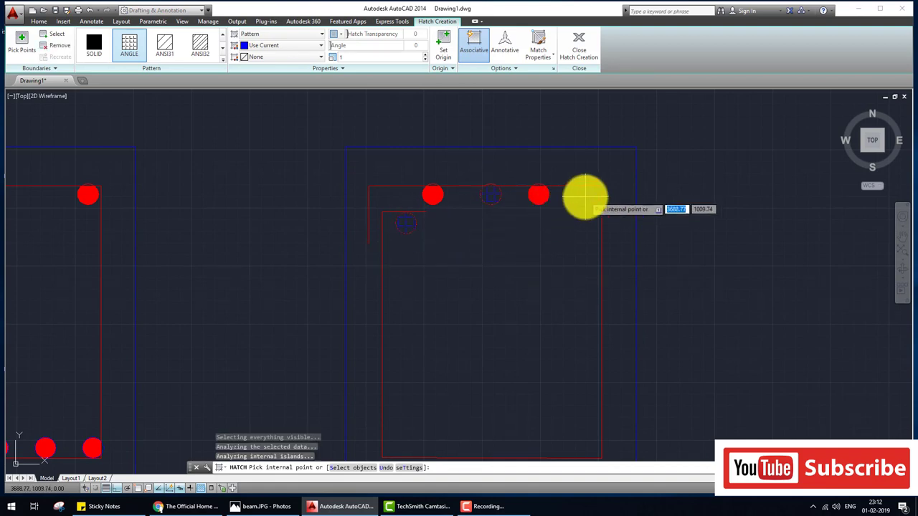
pyautogui.click(585, 195)
pyautogui.press('Return')
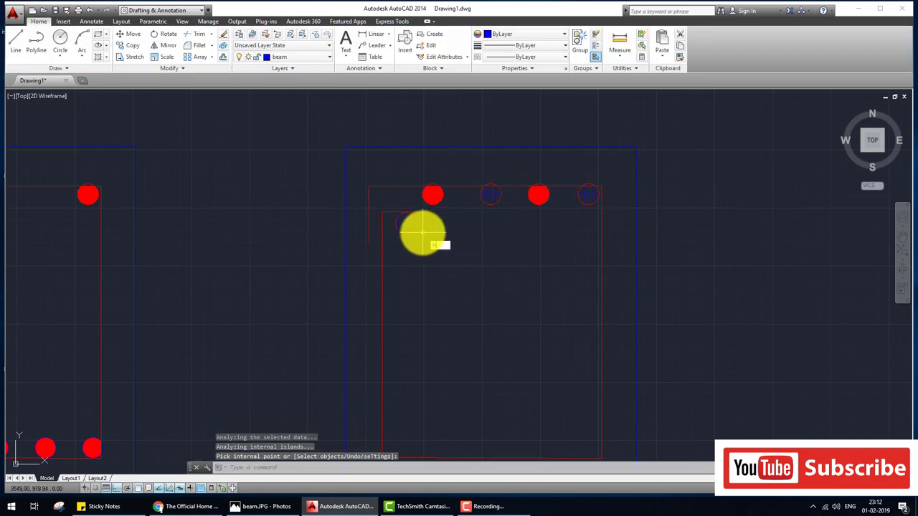
pyautogui.doubleClick(404, 221)
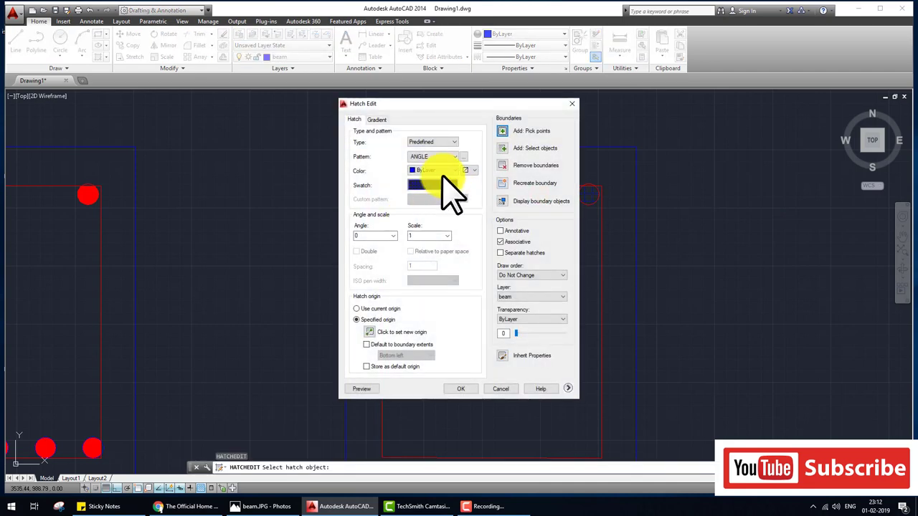
pyautogui.click(441, 185)
pyautogui.click(402, 195)
pyautogui.click(445, 338)
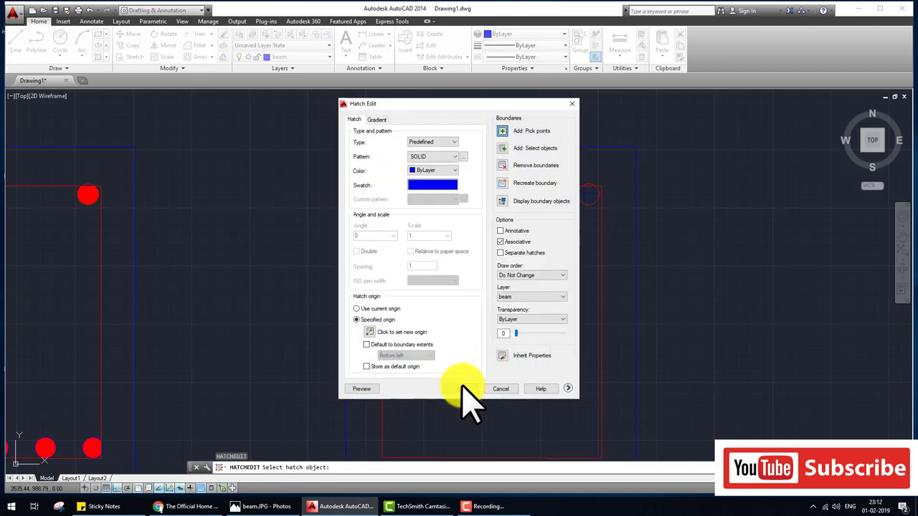
pyautogui.click(460, 389)
# Match the three blue top bars to a red bar so they turn red
pyautogui.write('ma')
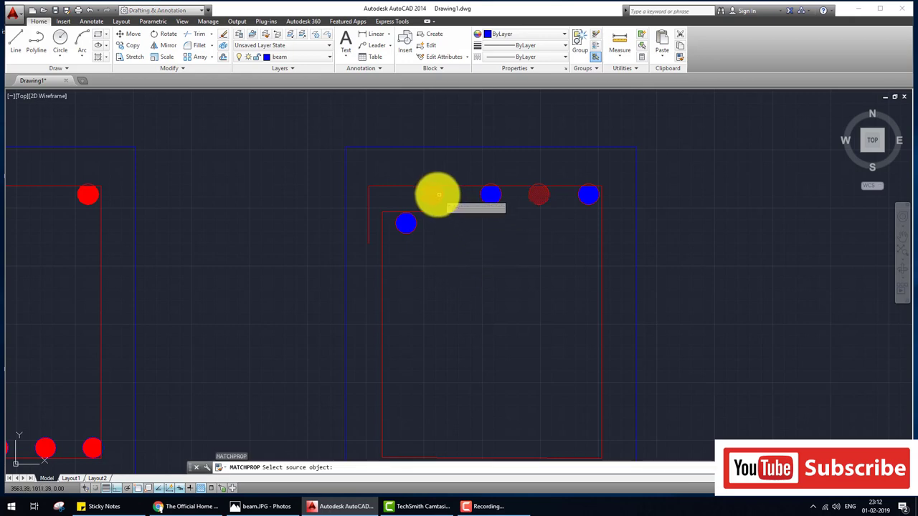
pyautogui.click(432, 195)
pyautogui.click(404, 226)
pyautogui.click(491, 194)
pyautogui.click(588, 194)
pyautogui.press('Escape')
pyautogui.press('Escape')
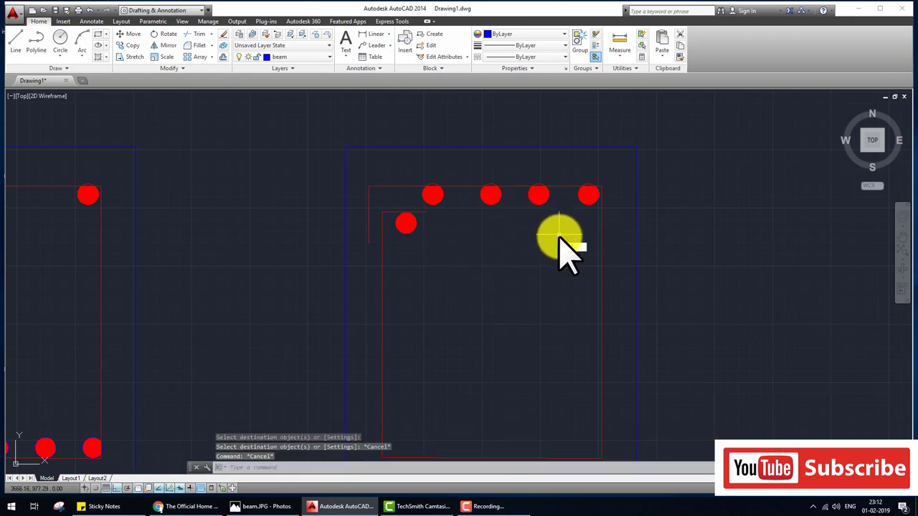
# Select the five top bars for copying, then cancel and recentre the view on them
pyautogui.write('co')
pyautogui.click(560, 241)
pyautogui.click(446, 200)
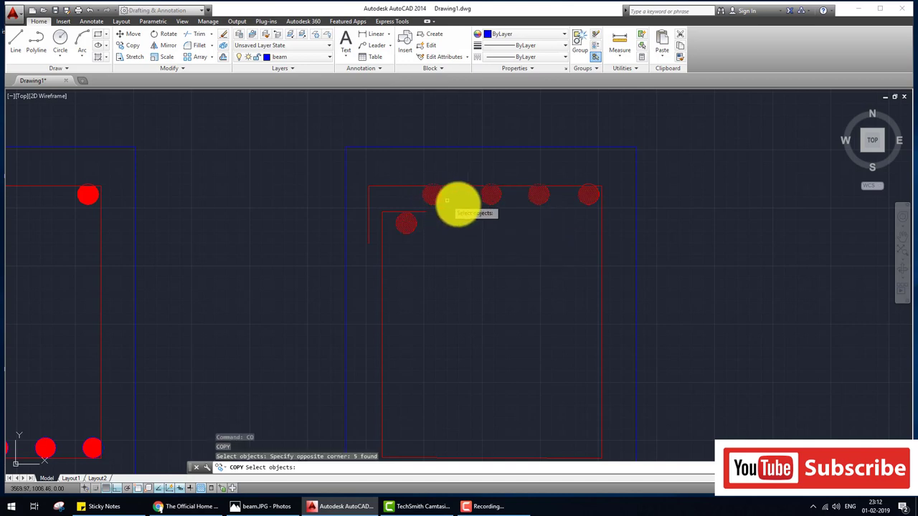
pyautogui.press('Return')
pyautogui.click(492, 195)
pyautogui.scroll(-3, 504, 326)
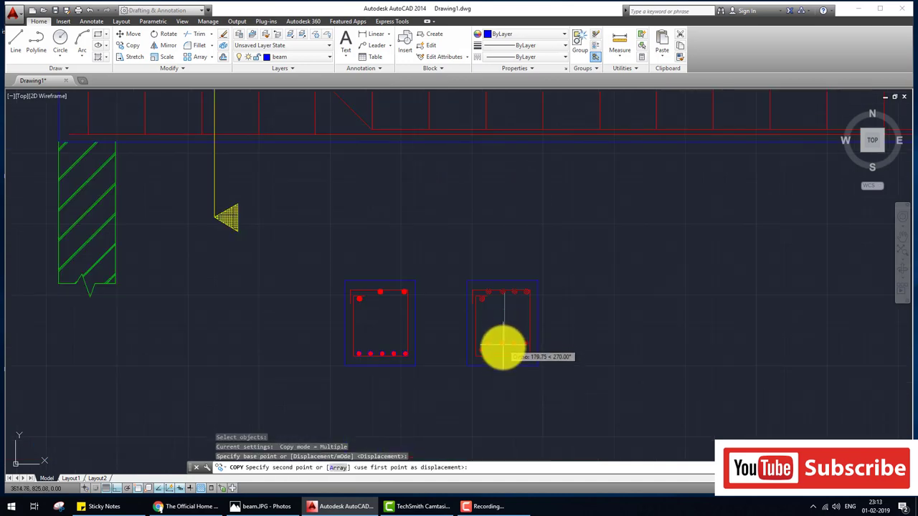
pyautogui.press('Escape')
pyautogui.scroll(3, 505, 309)
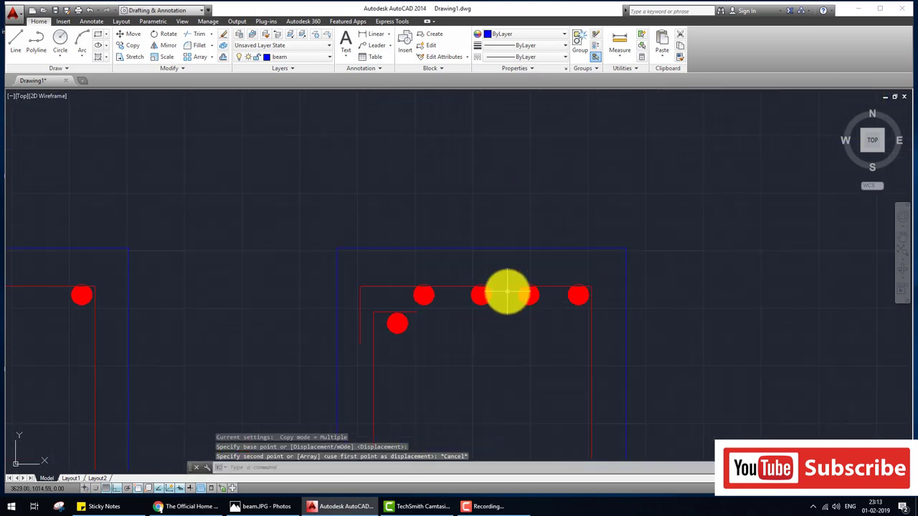
pyautogui.scroll(2, 500, 307)
pyautogui.moveTo(500, 307); pyautogui.dragTo(503, 272, button='middle')
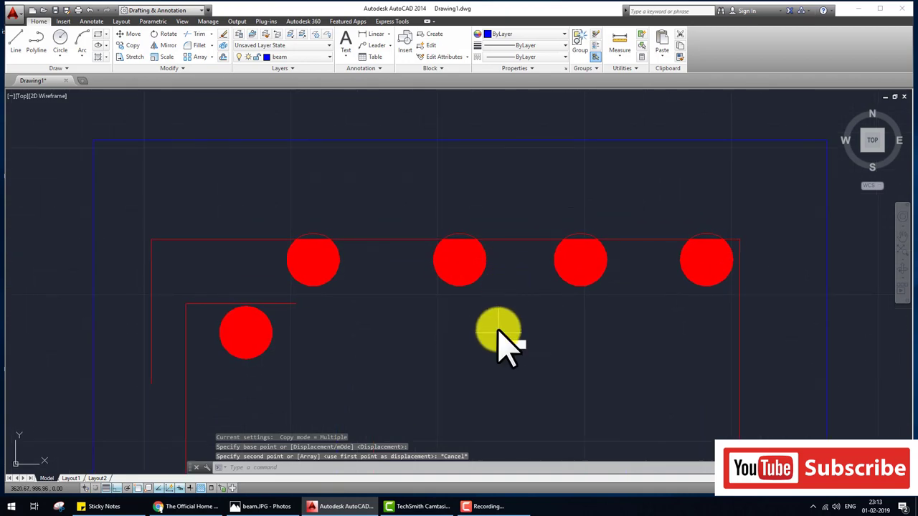
# COPY a single top bar, using its centre as the base point
pyautogui.write('copy')
pyautogui.press('Return')
pyautogui.click(505, 307)
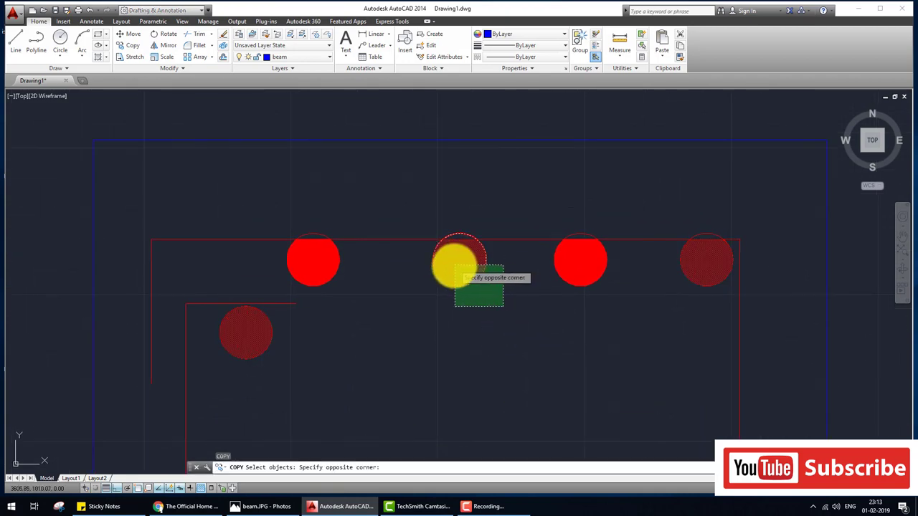
pyautogui.click(518, 272)
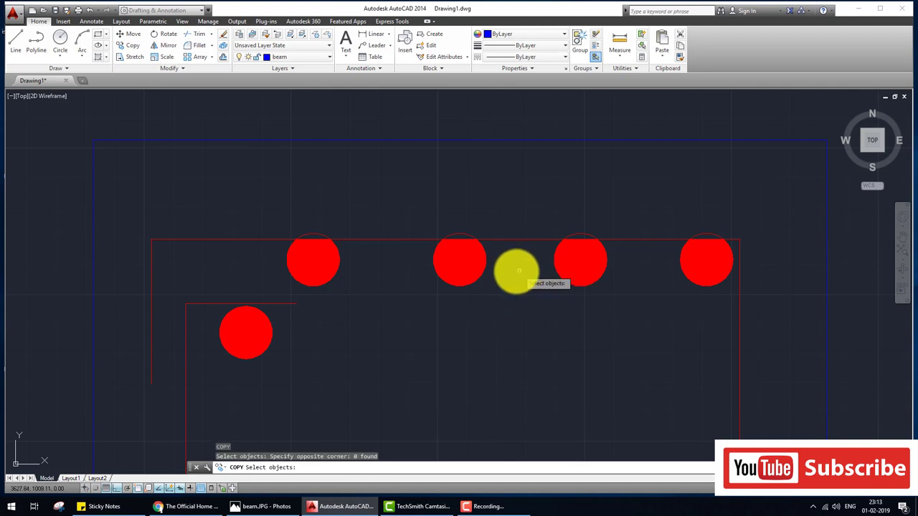
pyautogui.click(581, 233)
pyautogui.press('Return')
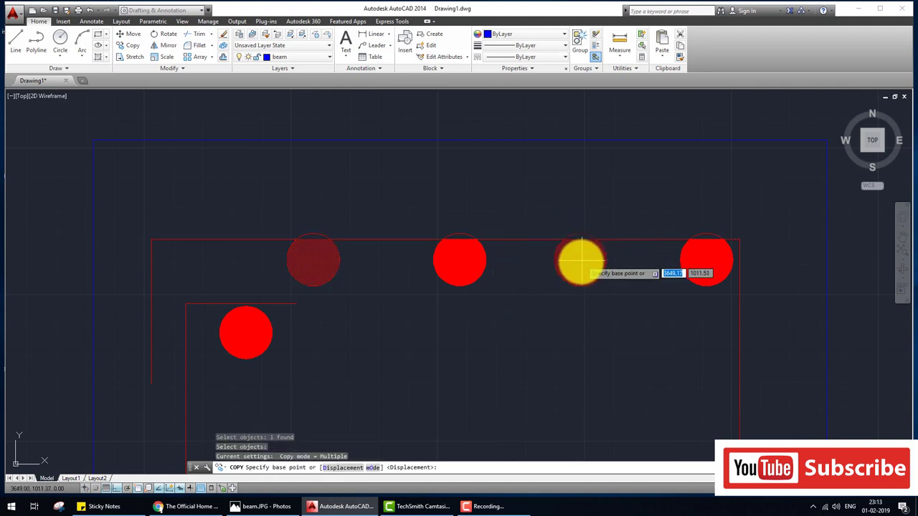
pyautogui.click(580, 260)
pyautogui.scroll(-2, 574, 287)
pyautogui.scroll(-2, 585, 345)
pyautogui.moveTo(588, 381); pyautogui.dragTo(569, 344, button='middle')
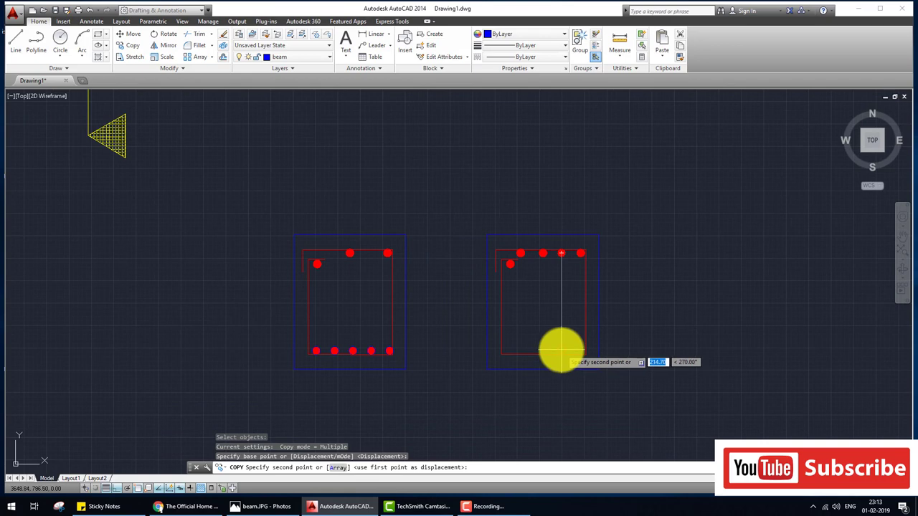
pyautogui.scroll(4, 562, 351)
pyautogui.scroll(4, 562, 351)
# With ortho off, place bar copies at the bottom-right, bottom-middle and bottom-left of the stirrup
pyautogui.press('F8')
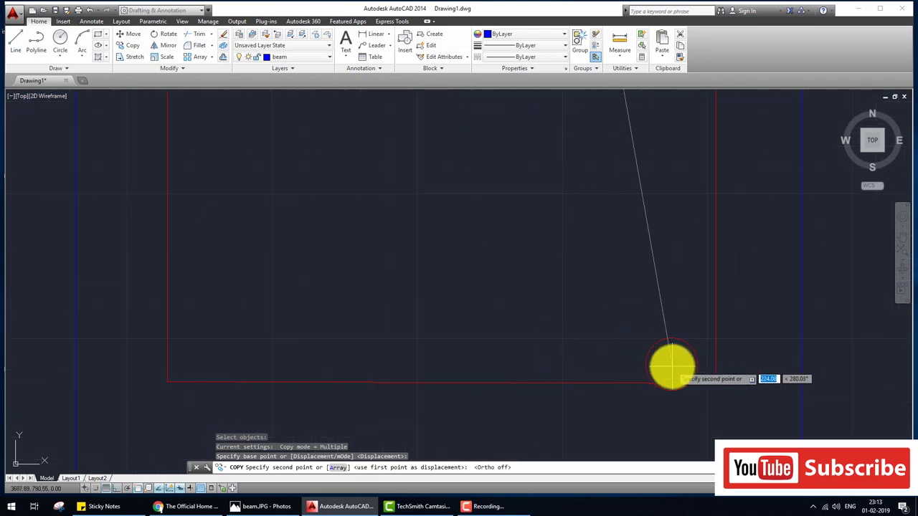
pyautogui.click(687, 356)
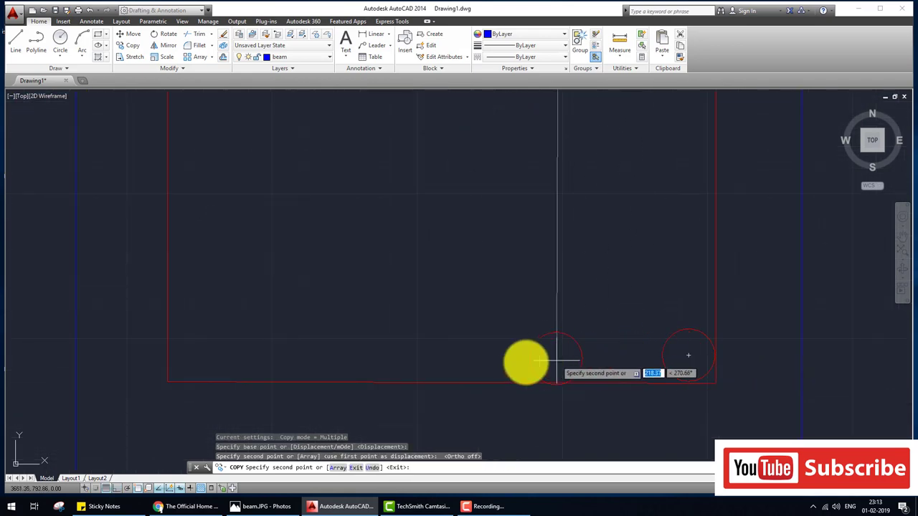
pyautogui.click(445, 356)
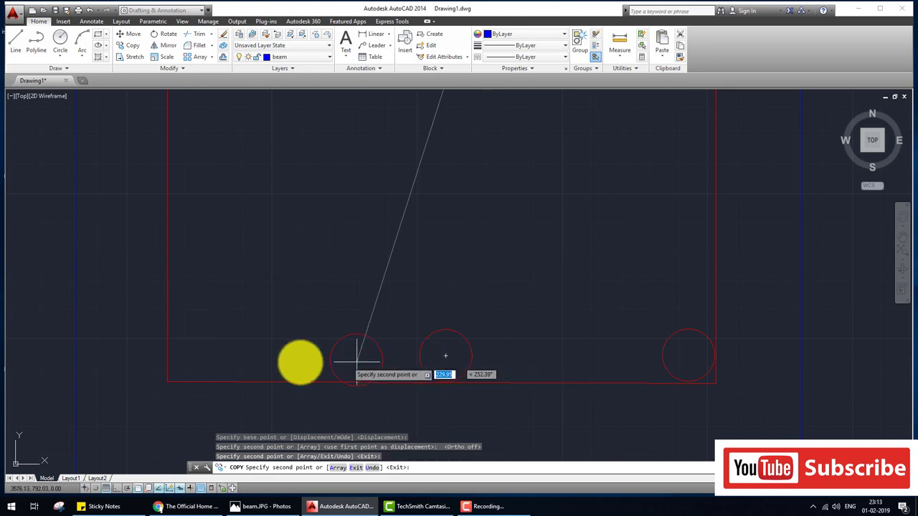
pyautogui.click(195, 355)
pyautogui.press('Escape')
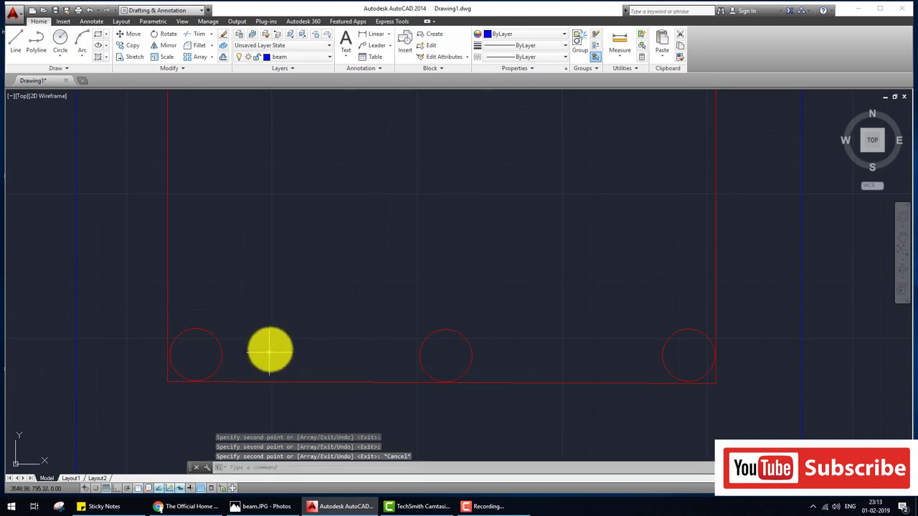
# Hatch the bottom bar circles and switch their hatch to the SOLID pattern
pyautogui.write('h')
pyautogui.press('Return')
pyautogui.click(201, 354)
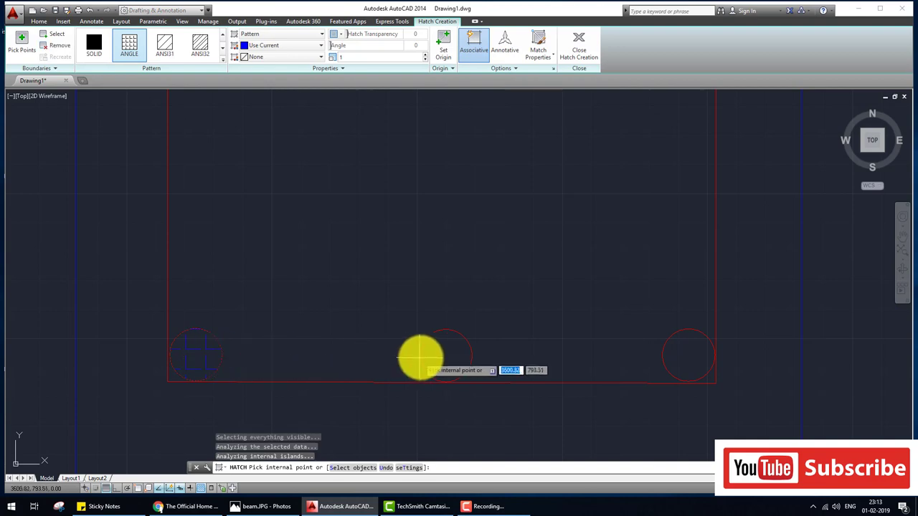
pyautogui.press('Return')
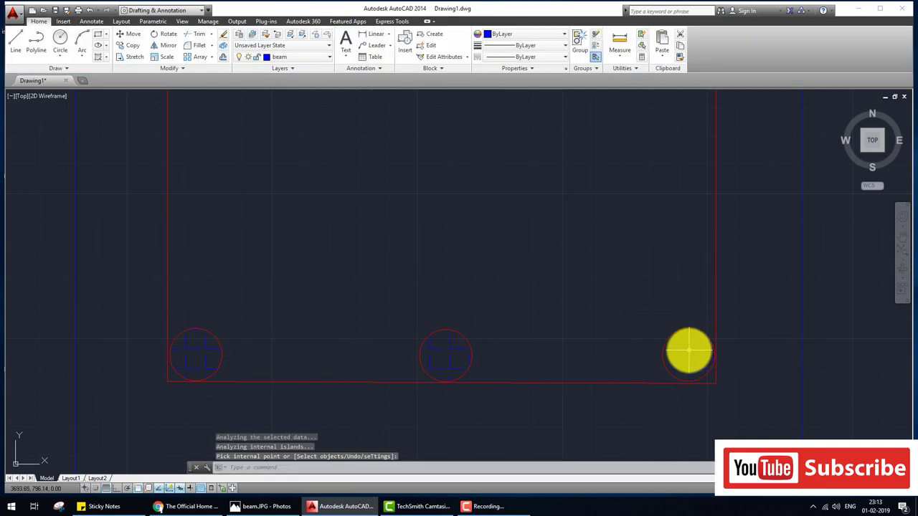
pyautogui.write('he')
pyautogui.press('Return')
pyautogui.click(668, 352)
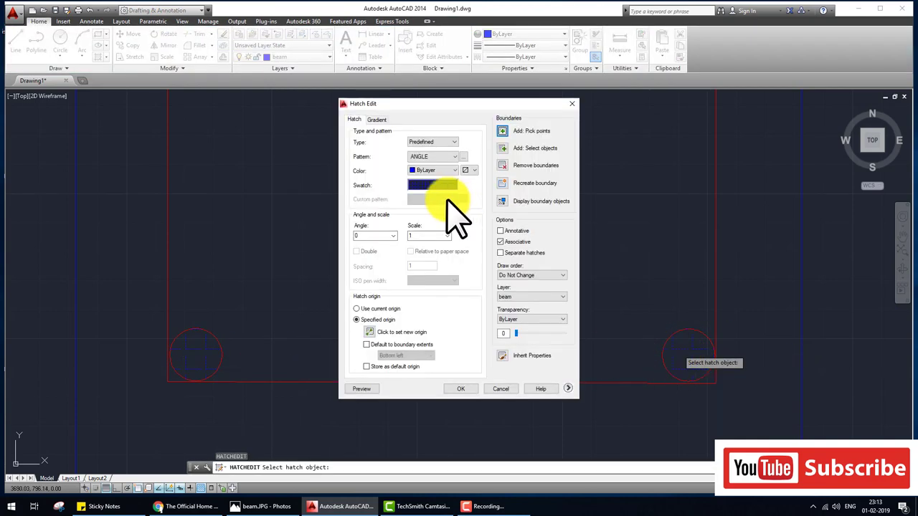
pyautogui.click(434, 187)
pyautogui.click(440, 344)
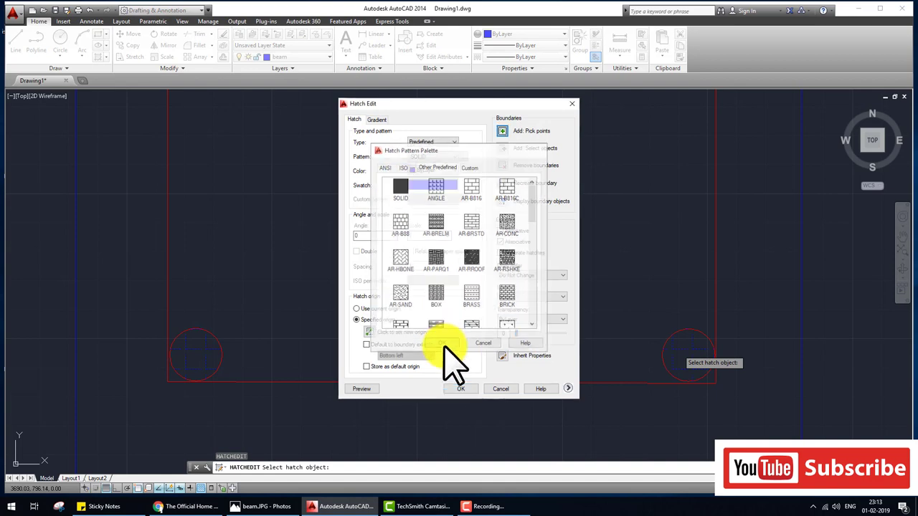
pyautogui.click(459, 389)
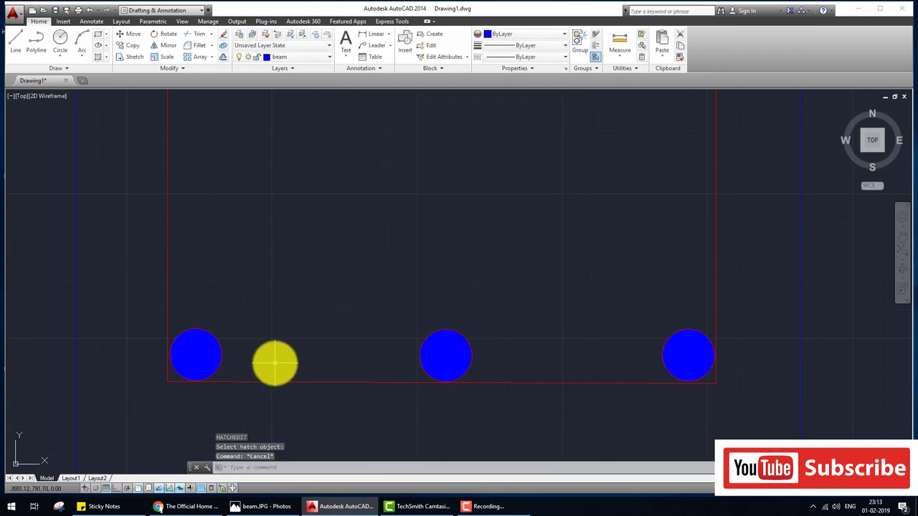
# Turn the bottom bars red with MATCHPROP from the red bars
pyautogui.write('ma')
pyautogui.press('Return')
pyautogui.click(199, 354)
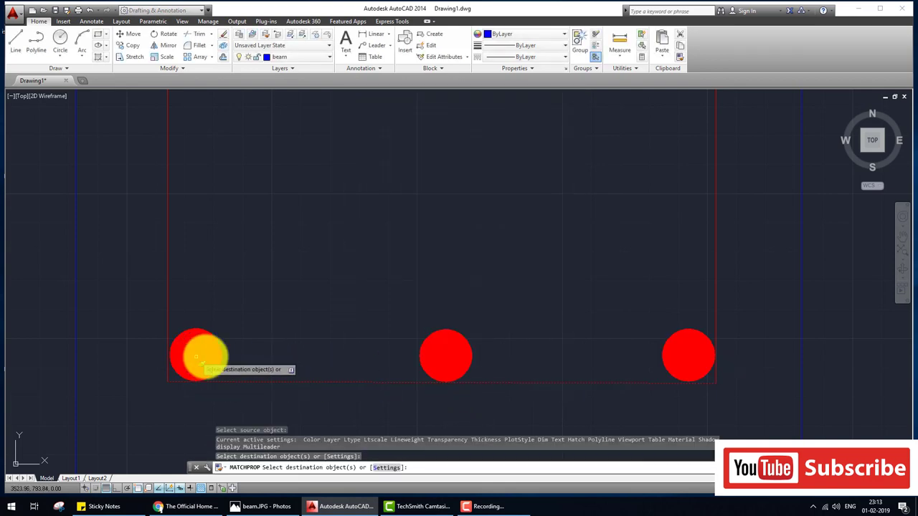
pyautogui.press('Escape')
pyautogui.scroll(-3, 560, 332)
pyautogui.scroll(-2, 552, 330)
# Check the beam.JPG reference image in Photos and go back to the drawing
pyautogui.click(244, 502)
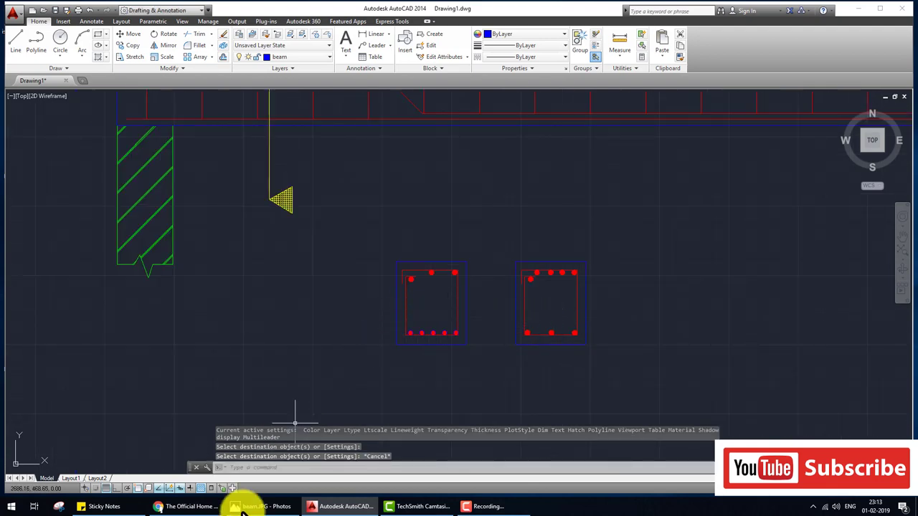
pyautogui.click(248, 506)
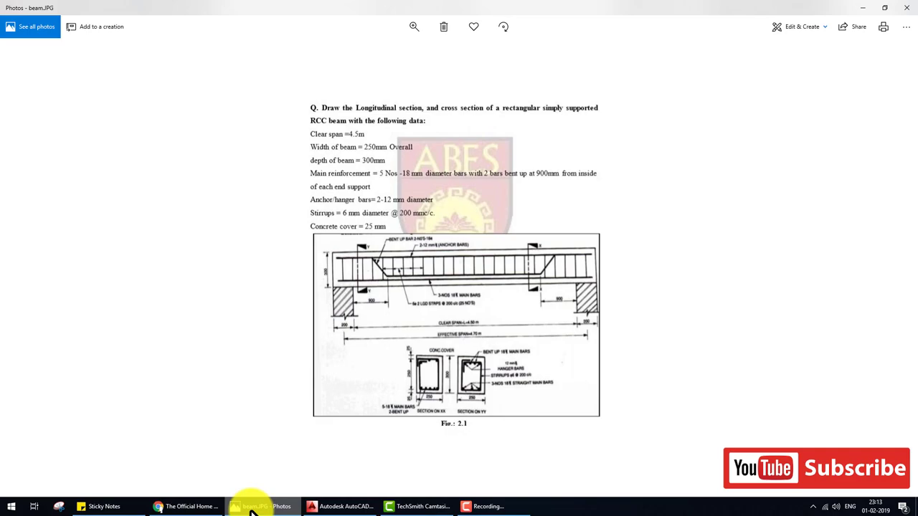
pyautogui.click(247, 507)
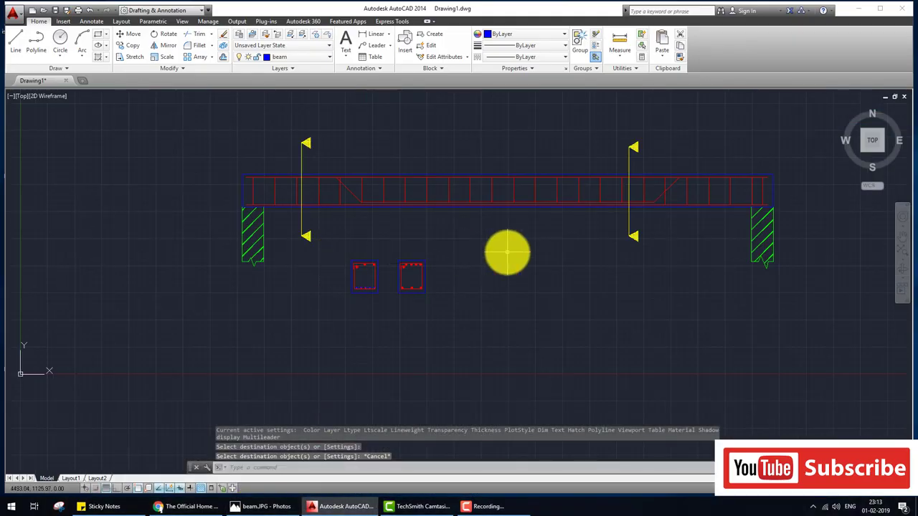
# Add a horizontal 4500 linear dimension from the left to the right support, below the beam
pyautogui.moveTo(507, 252); pyautogui.dragTo(395, 253, button='middle')
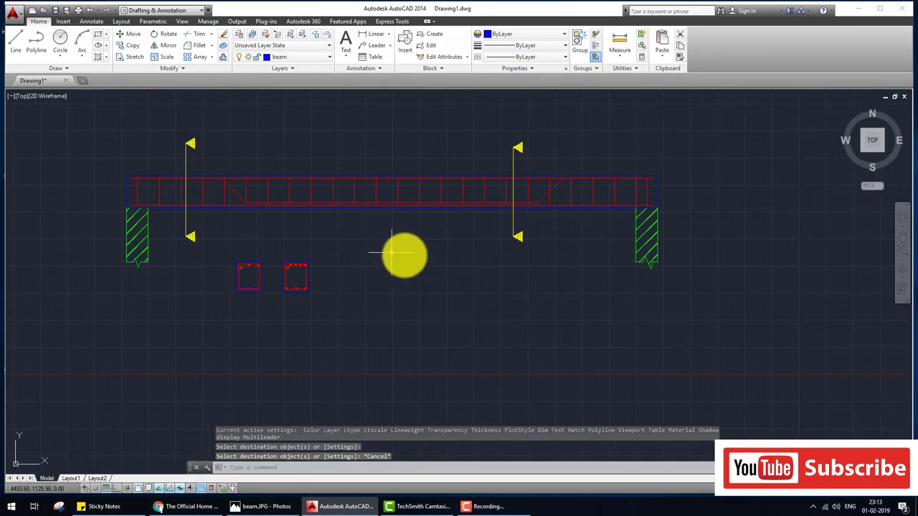
pyautogui.click(367, 34)
pyautogui.click(148, 259)
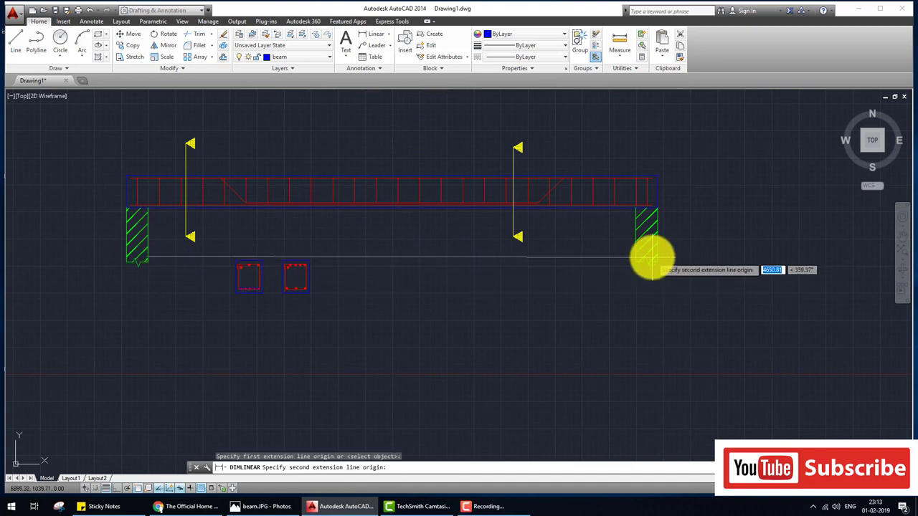
pyautogui.press('F8')
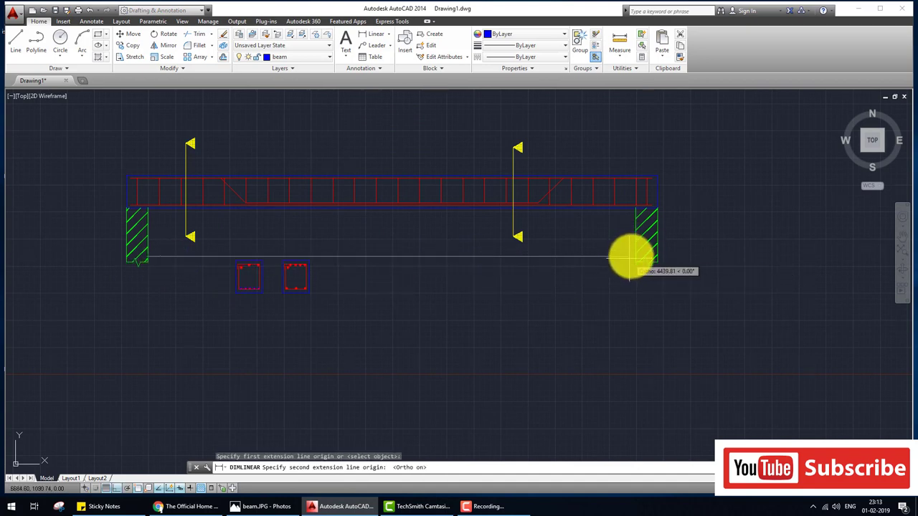
pyautogui.click(636, 256)
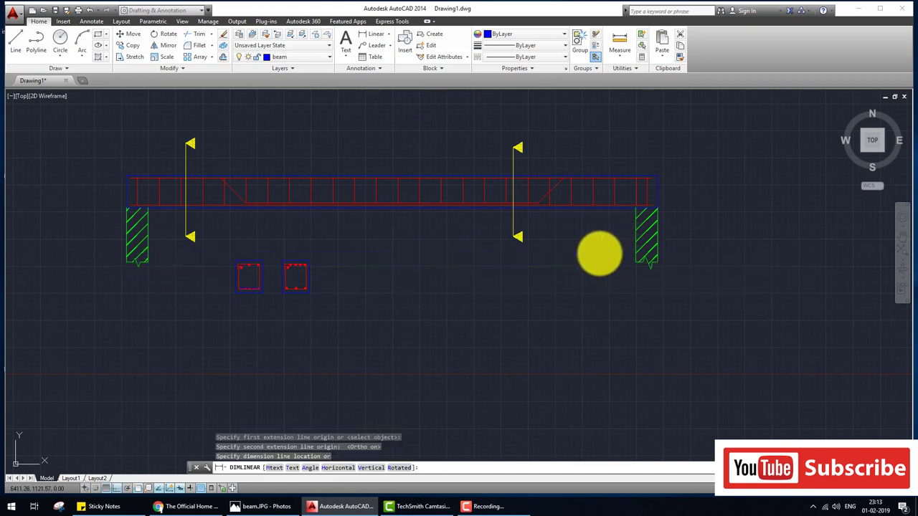
pyautogui.click(599, 252)
pyautogui.press('Escape')
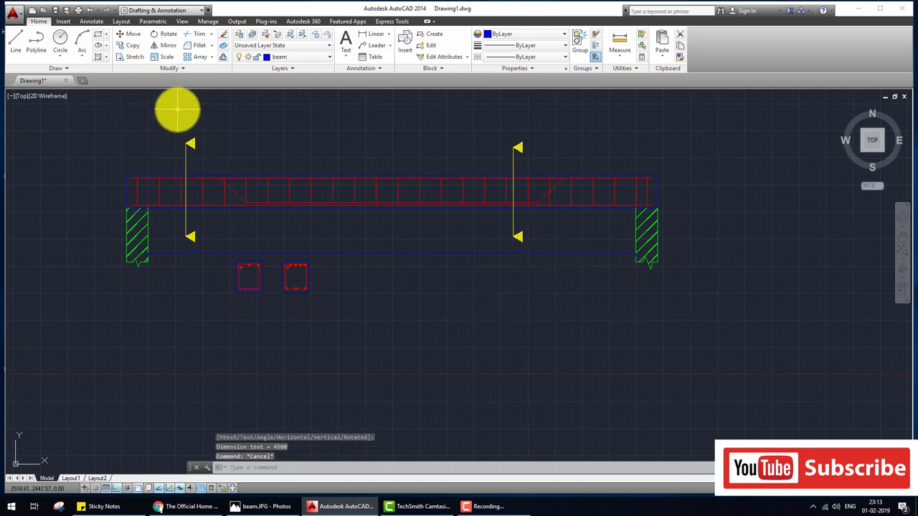
# Make text the current layer using LA
pyautogui.write('la')
pyautogui.press('Return')
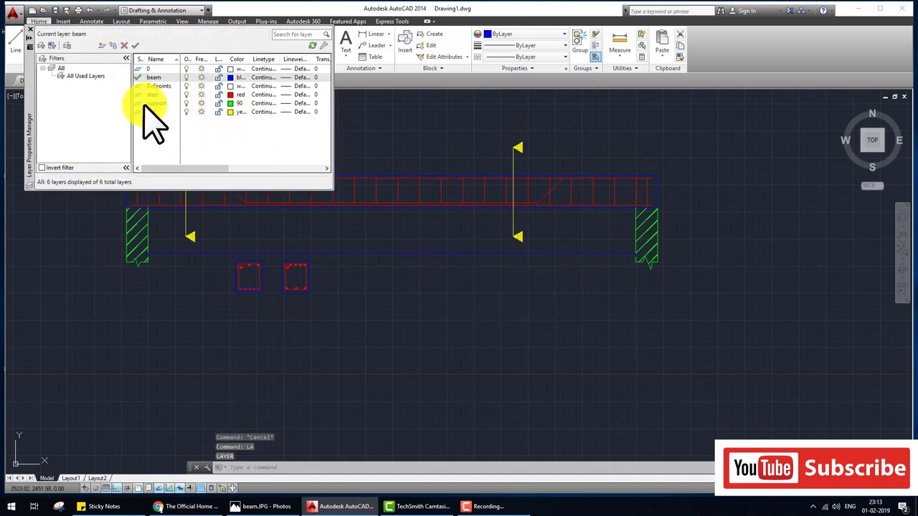
pyautogui.doubleClick(144, 112)
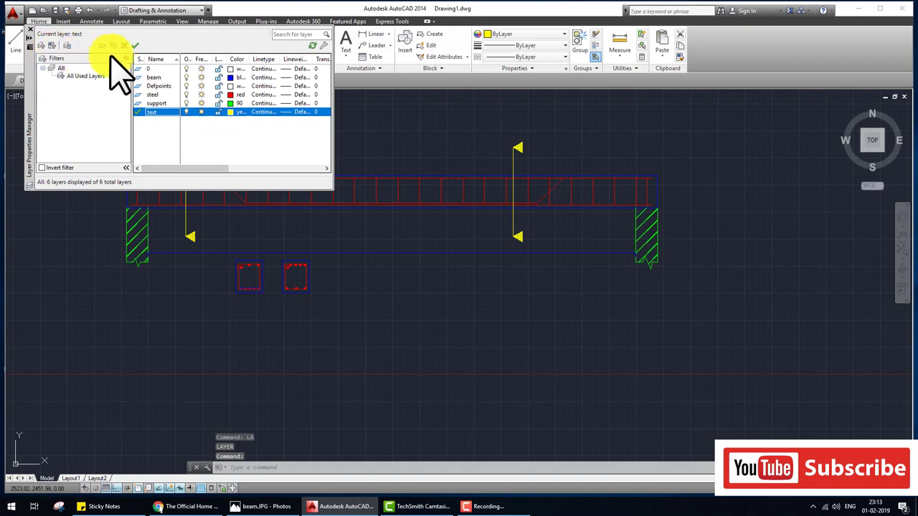
pyautogui.click(30, 34)
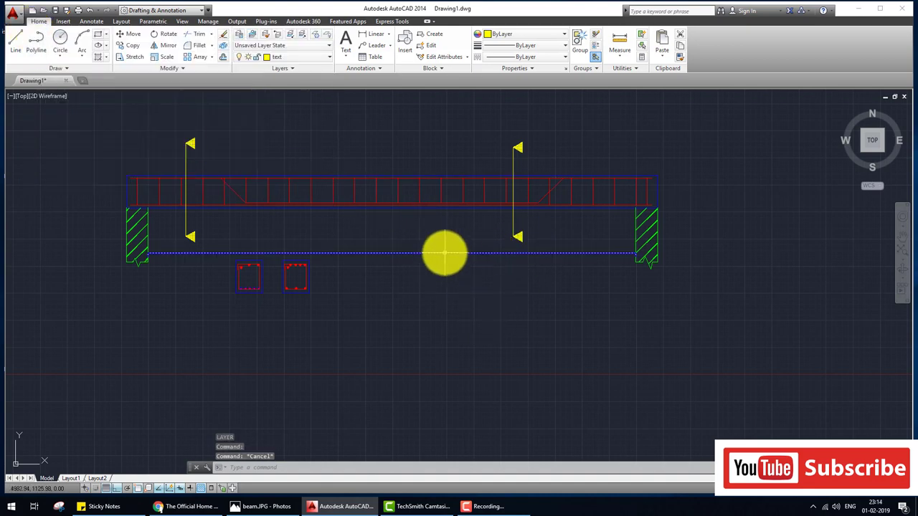
# Match properties from the yellow section line using MA
pyautogui.write('ma')
pyautogui.press('Return')
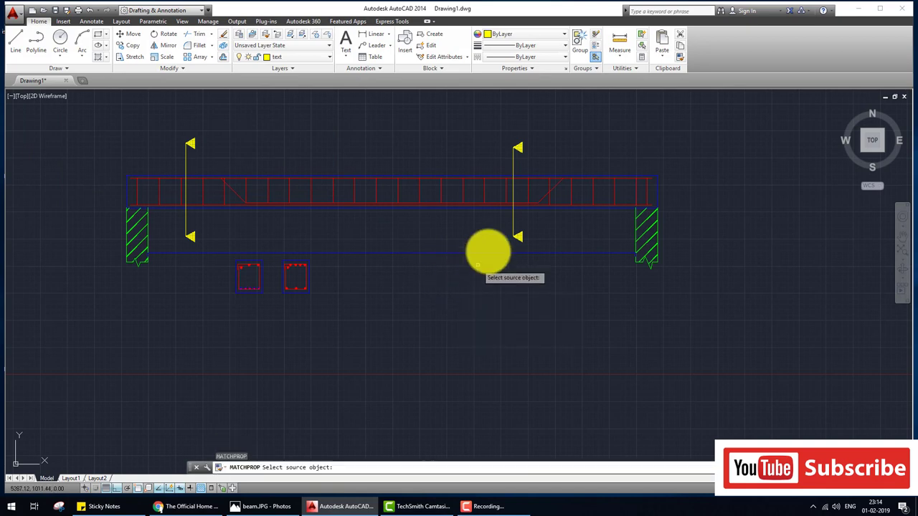
pyautogui.click(513, 237)
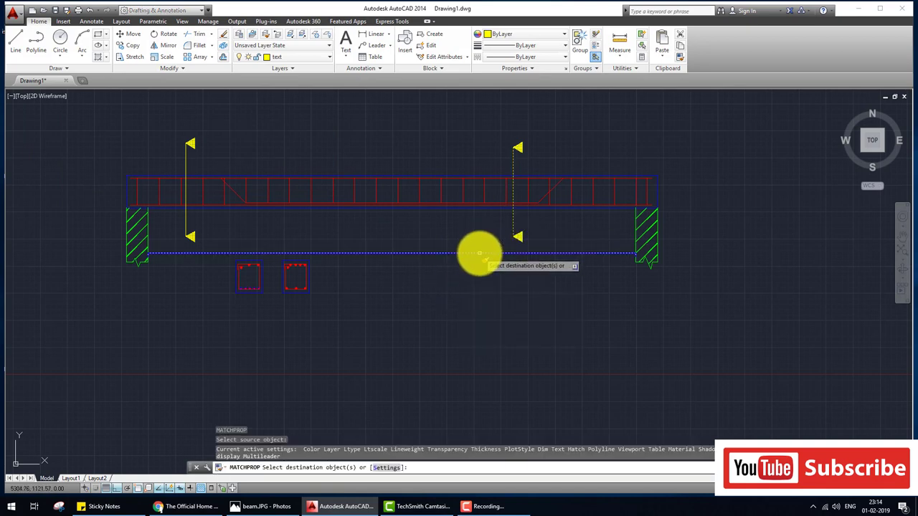
pyautogui.press('Escape')
pyautogui.scroll(2, 389, 251)
pyautogui.scroll(2, 389, 233)
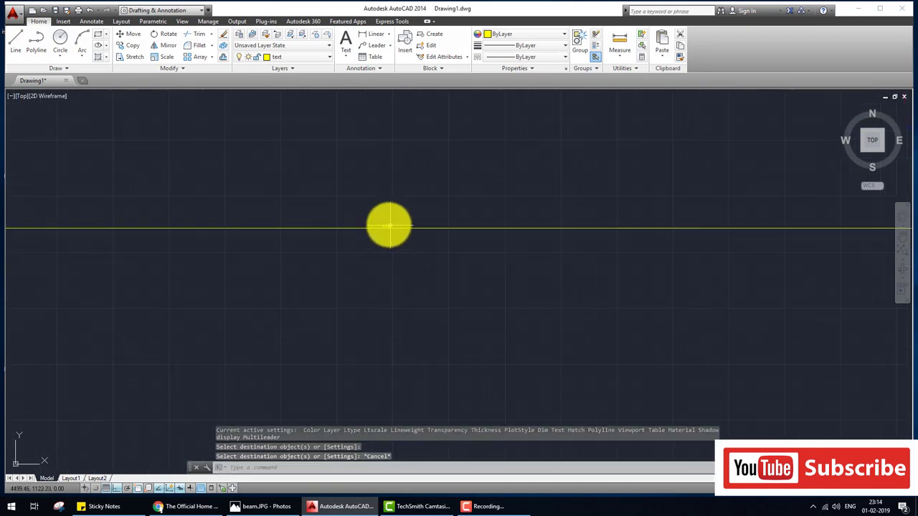
pyautogui.scroll(-2, 379, 231)
pyautogui.scroll(-2, 362, 255)
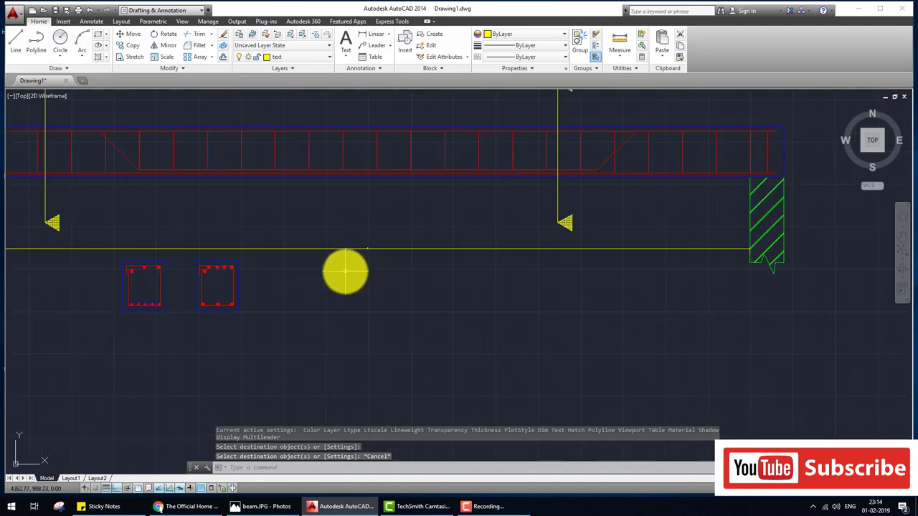
pyautogui.scroll(-3, 345, 271)
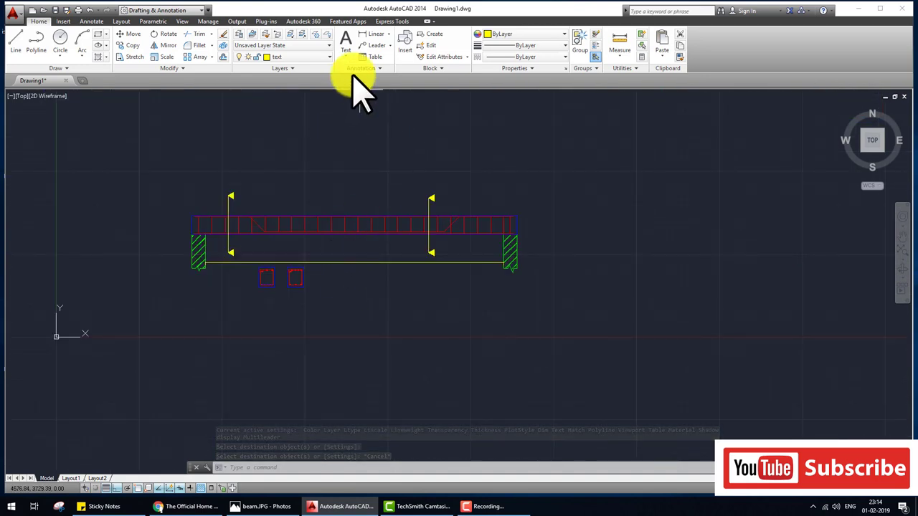
# Edit the ISO-25 dimension style and set its text height to 100
pyautogui.click(376, 69)
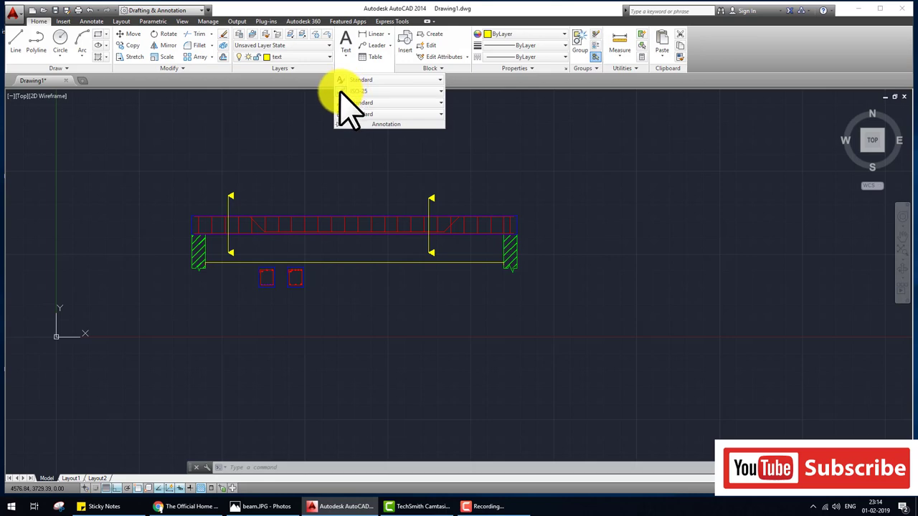
pyautogui.click(340, 91)
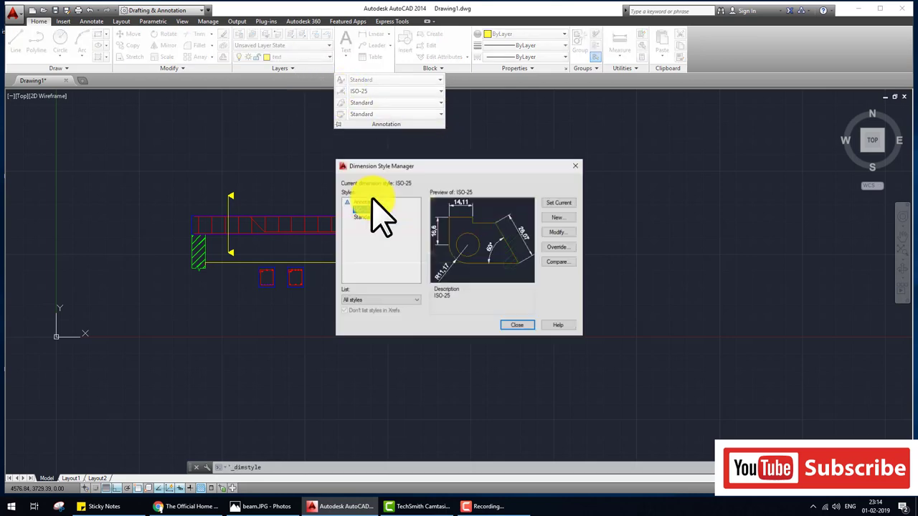
pyautogui.click(557, 232)
pyautogui.click(406, 148)
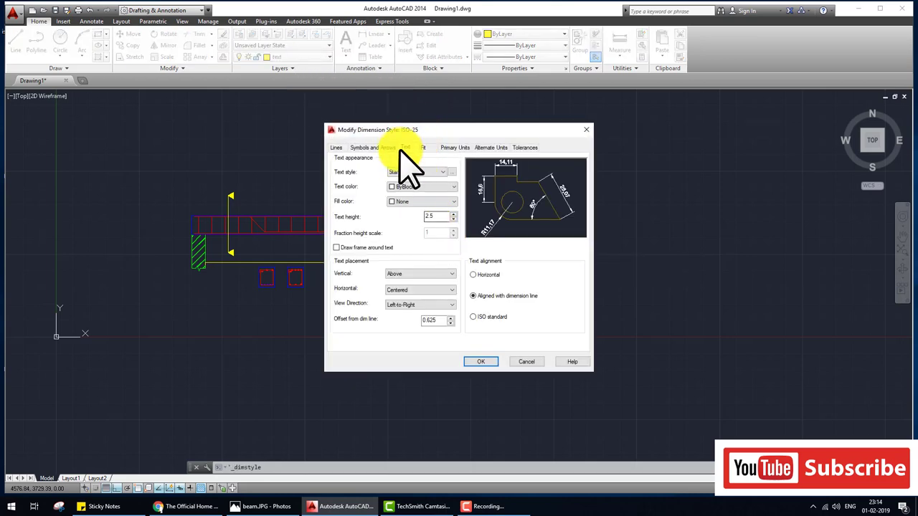
pyautogui.doubleClick(439, 216)
pyautogui.write('100')
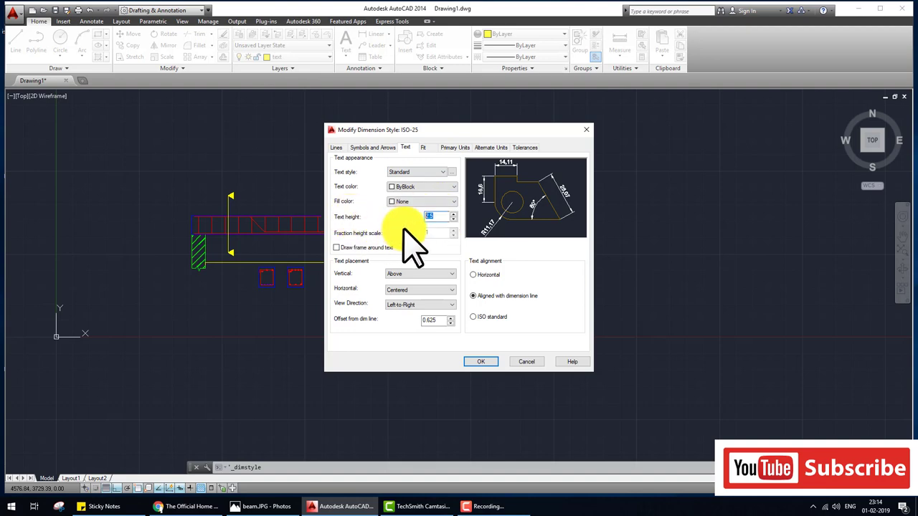
# Set ISO-25 extension-line offset from origin and extend beyond dim lines to 50, then close
pyautogui.click(337, 147)
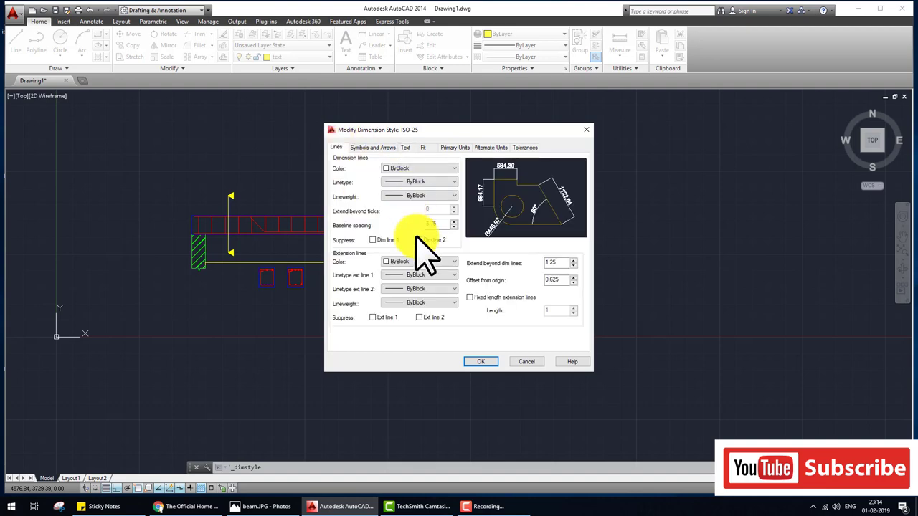
pyautogui.click(373, 147)
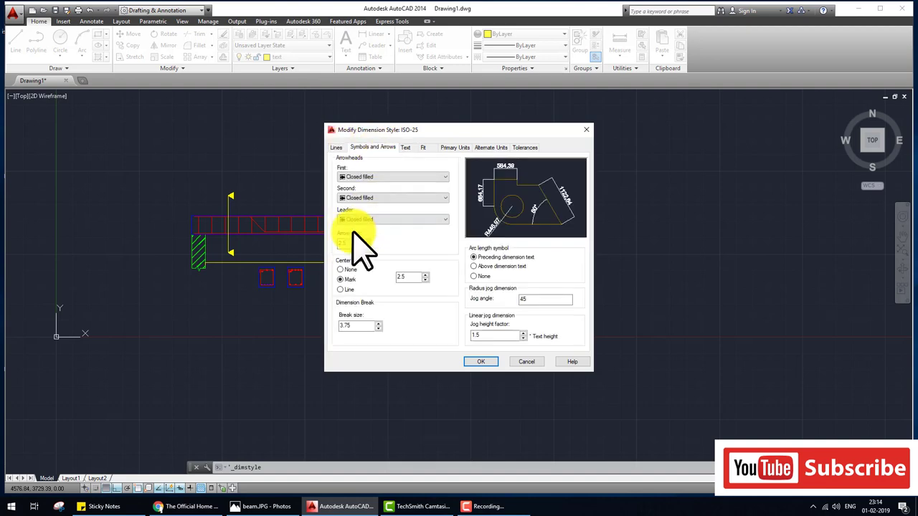
pyautogui.doubleClick(358, 244)
pyautogui.write('100')
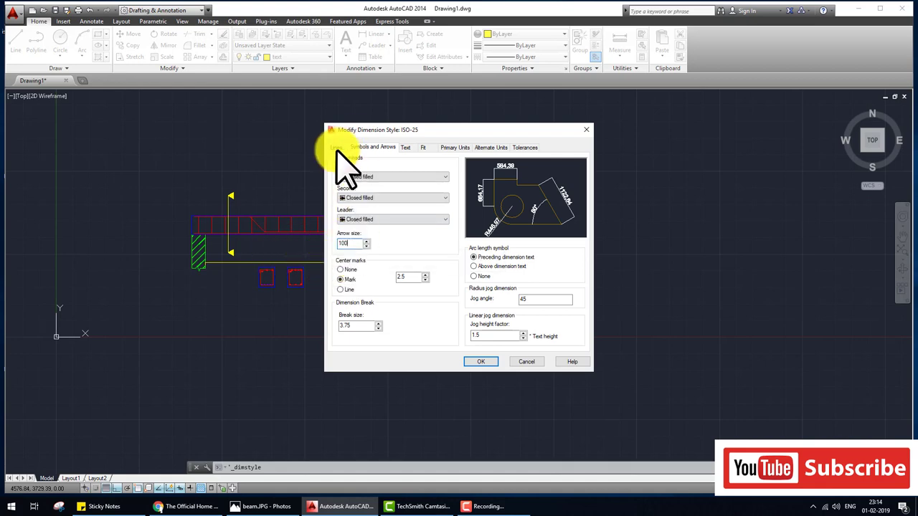
pyautogui.click(337, 147)
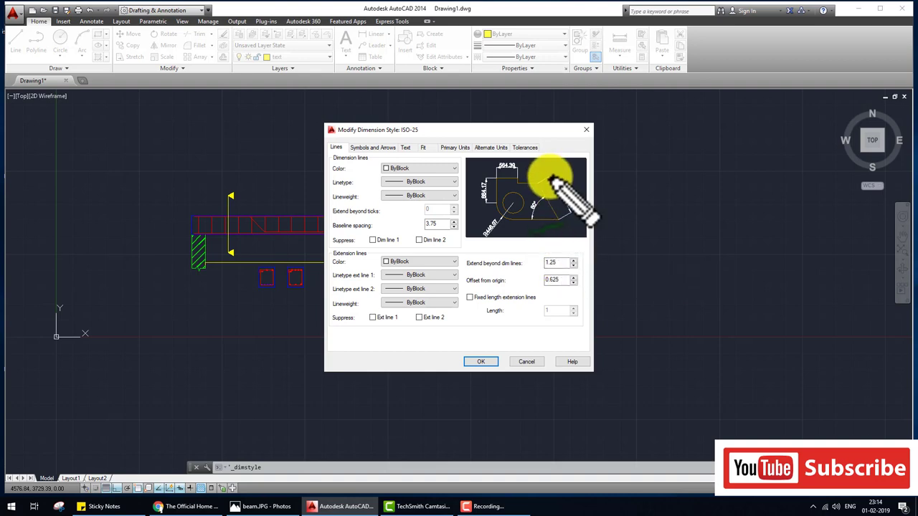
pyautogui.moveTo(550, 175); pyautogui.dragTo(562, 167)
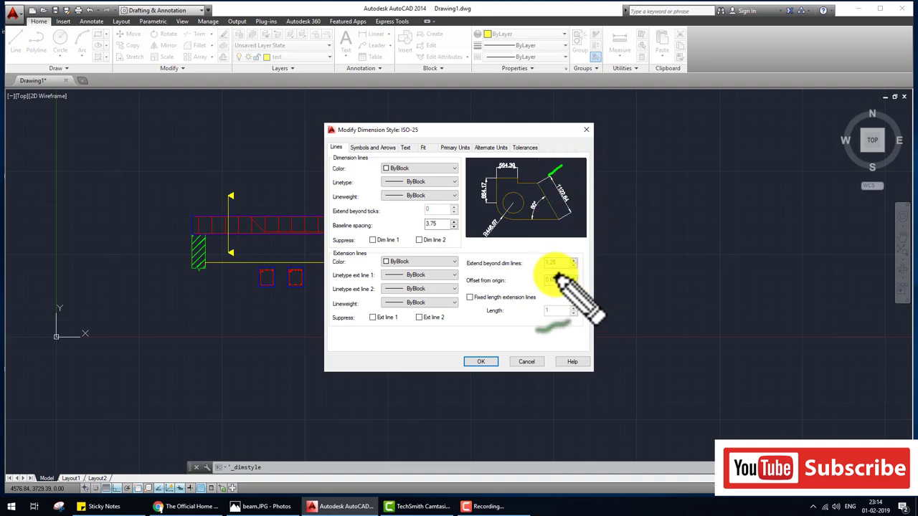
pyautogui.moveTo(542, 277)
pyautogui.mouseDown()
pyautogui.moveTo(554, 258)
pyautogui.moveTo(550, 185)
pyautogui.mouseUp()
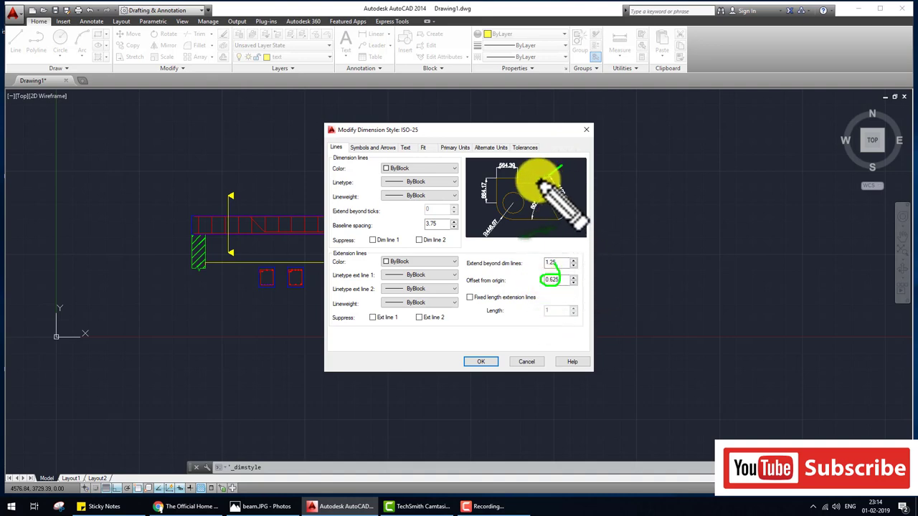
pyautogui.doubleClick(552, 279)
pyautogui.write('50')
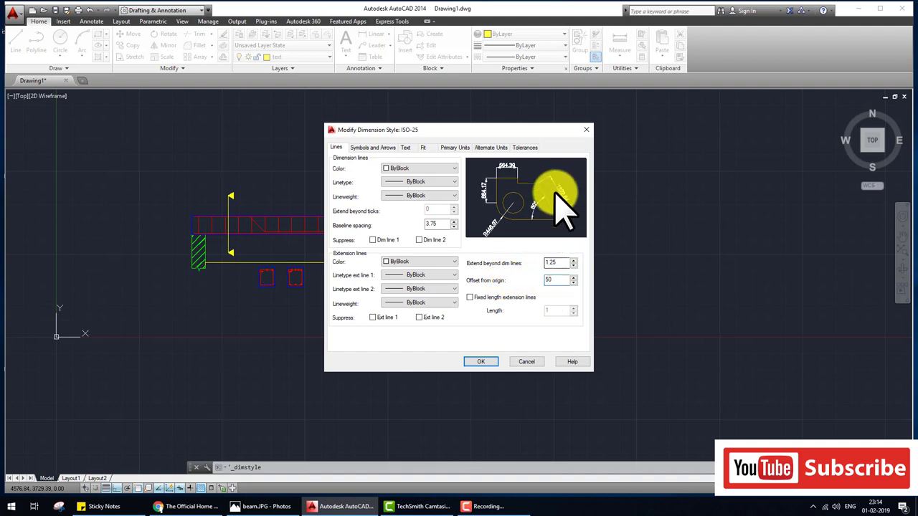
pyautogui.doubleClick(554, 263)
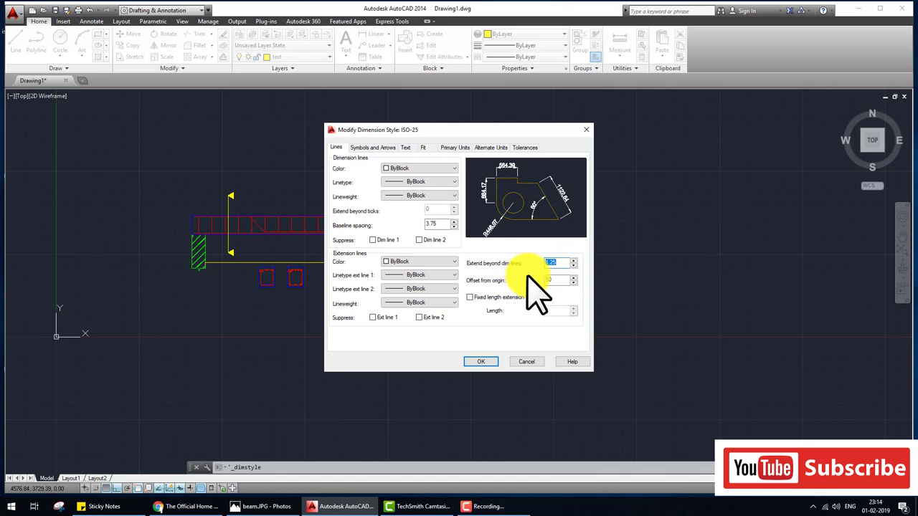
pyautogui.write('50')
pyautogui.click(481, 361)
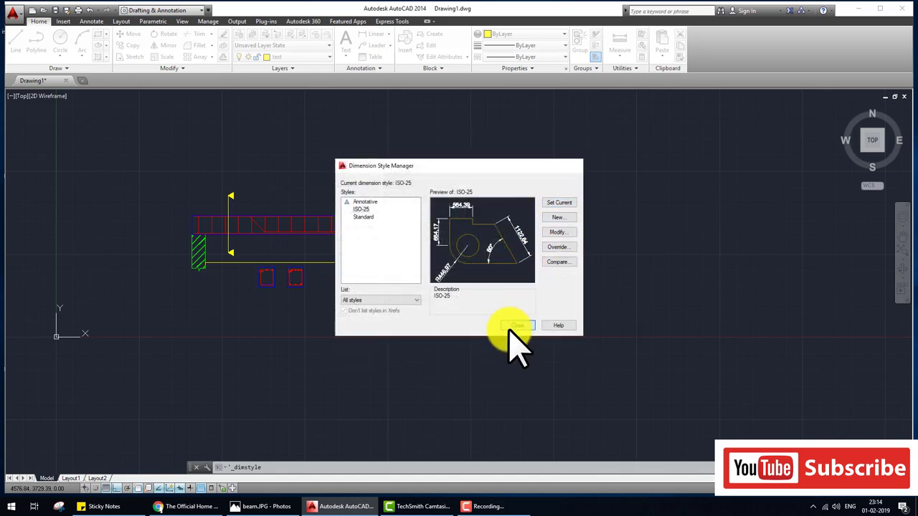
pyautogui.click(511, 328)
# Turn off the frame around ISO-25 dimension text and set its alignment to Horizontal
pyautogui.scroll(4, 352, 274)
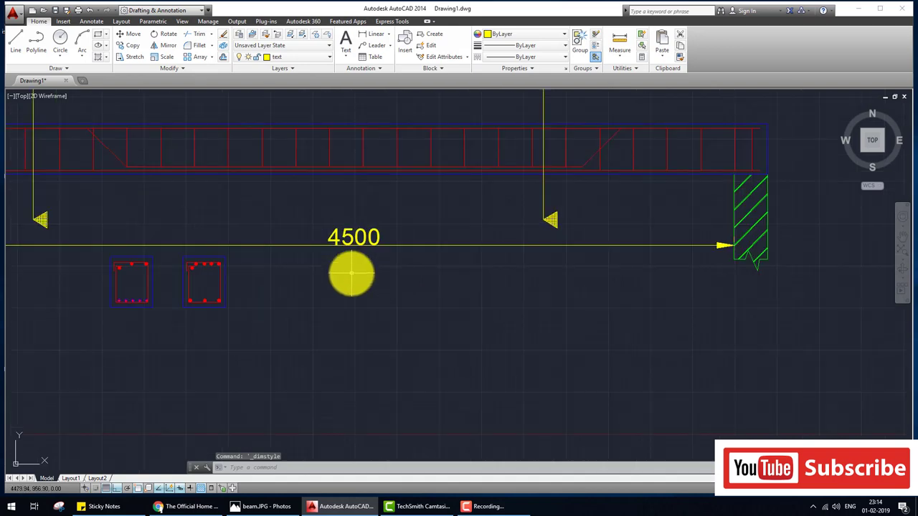
pyautogui.scroll(-2, 351, 273)
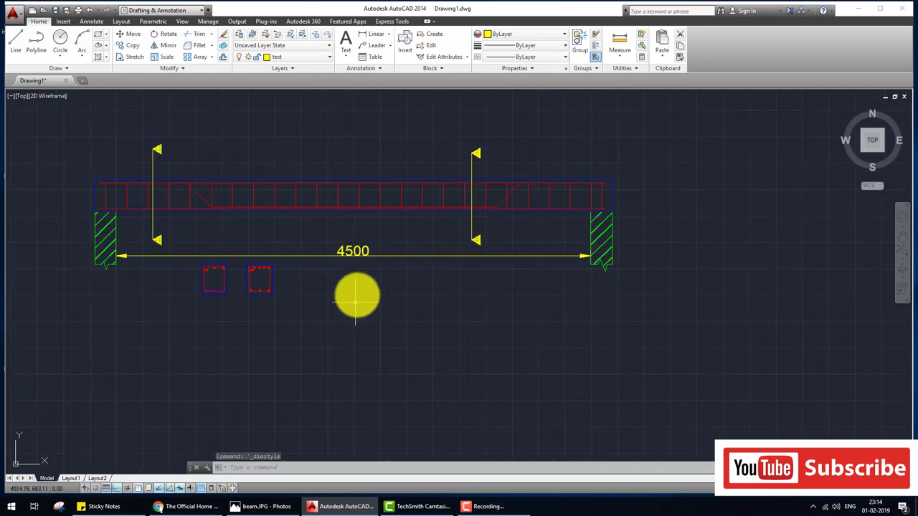
pyautogui.click(372, 68)
pyautogui.click(341, 114)
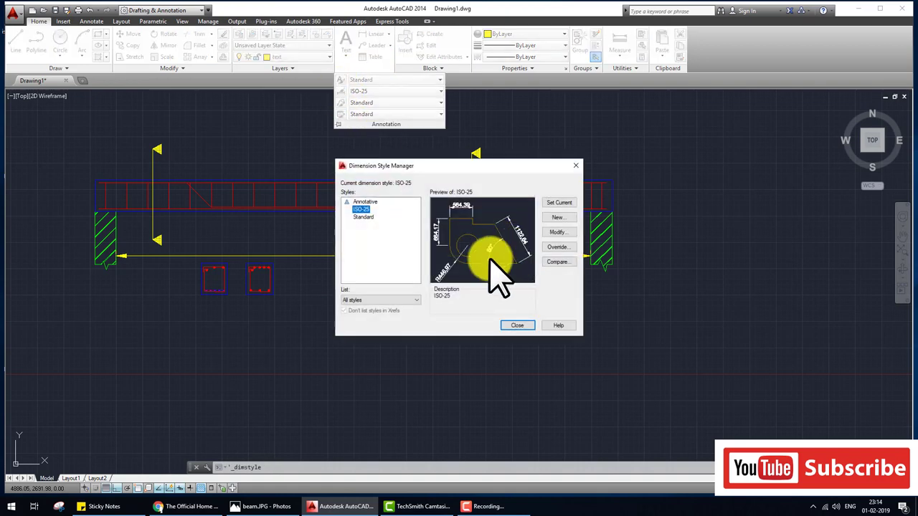
pyautogui.click(557, 231)
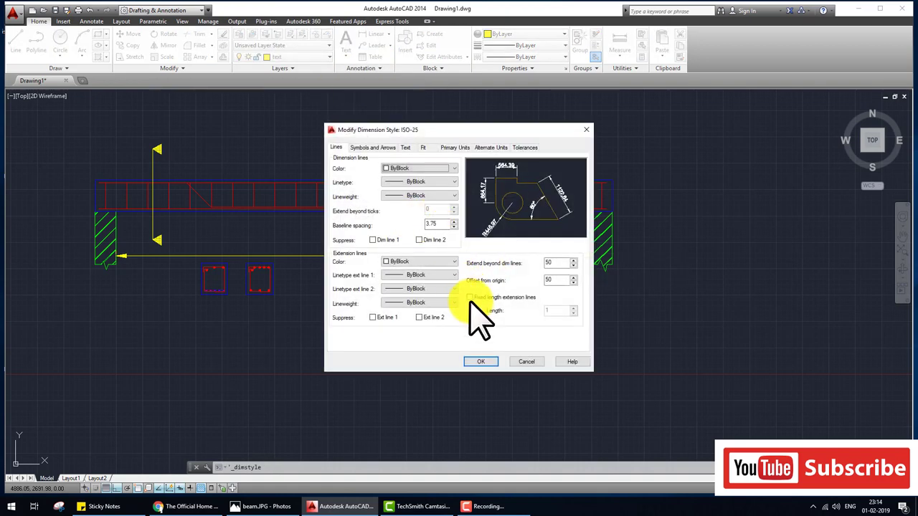
pyautogui.click(405, 147)
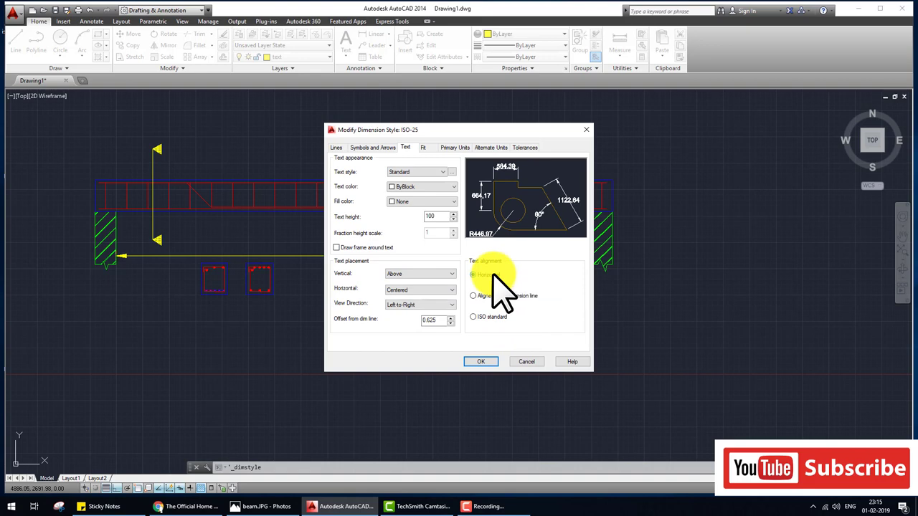
pyautogui.click(363, 248)
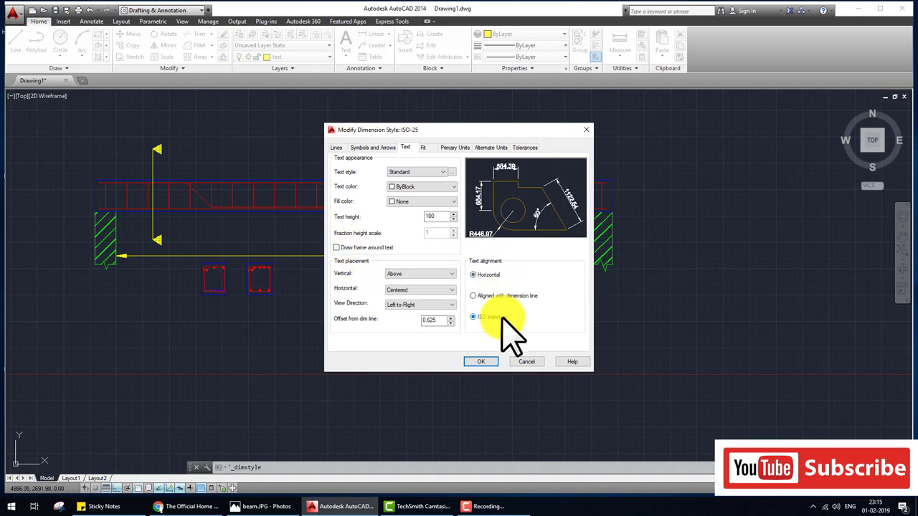
pyautogui.click(502, 319)
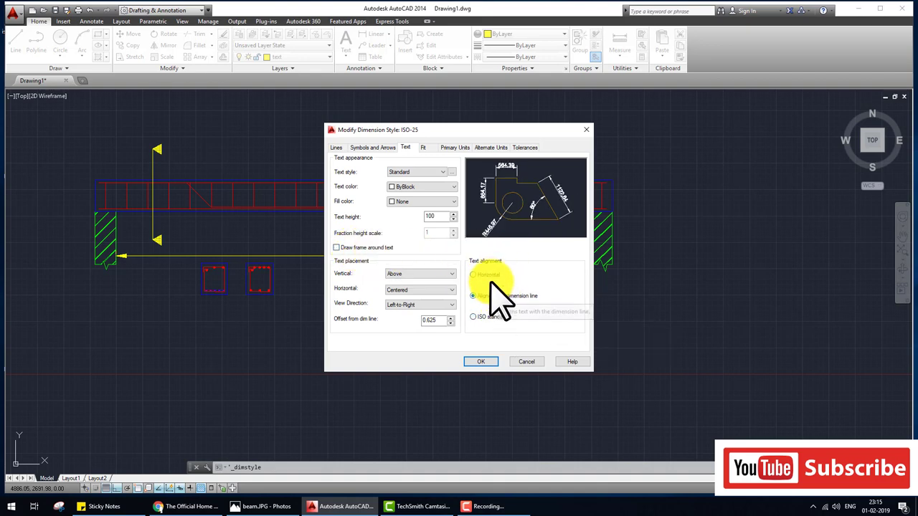
pyautogui.click(480, 362)
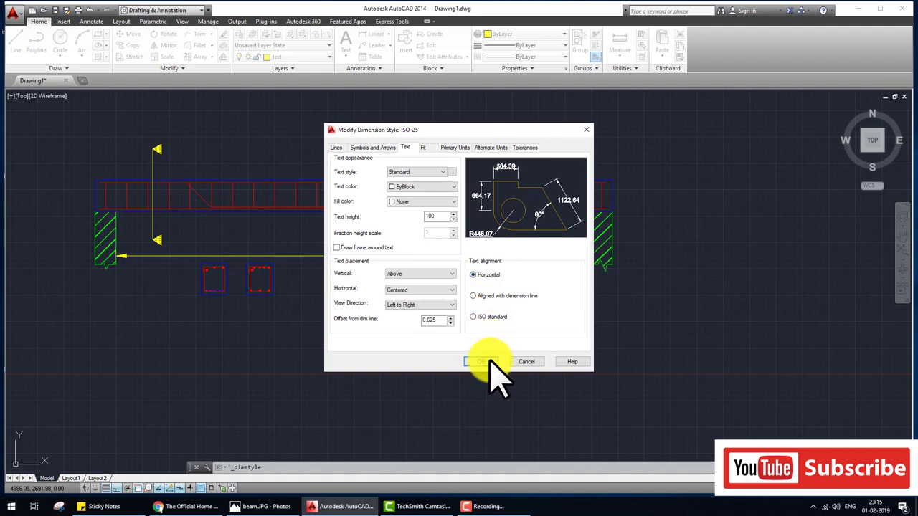
# Close the style manager and abandon a misplaced linear dimension
pyautogui.click(522, 327)
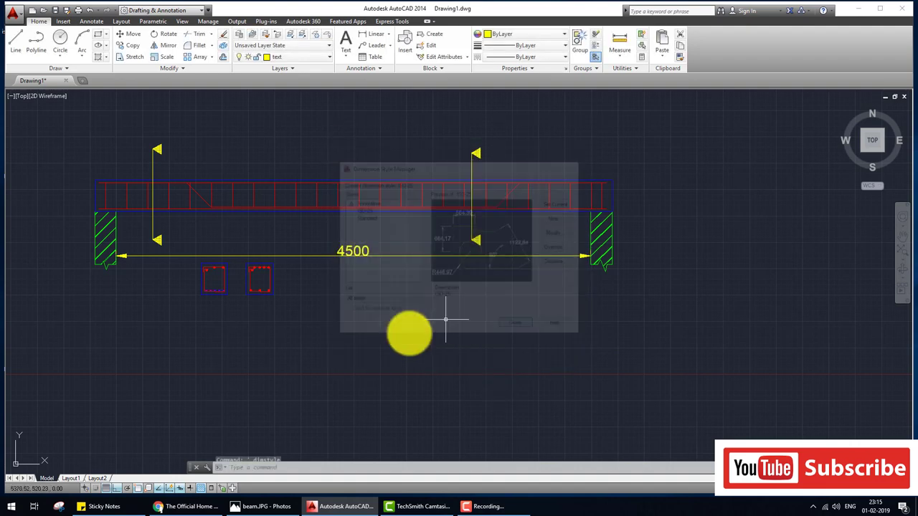
pyautogui.click(369, 34)
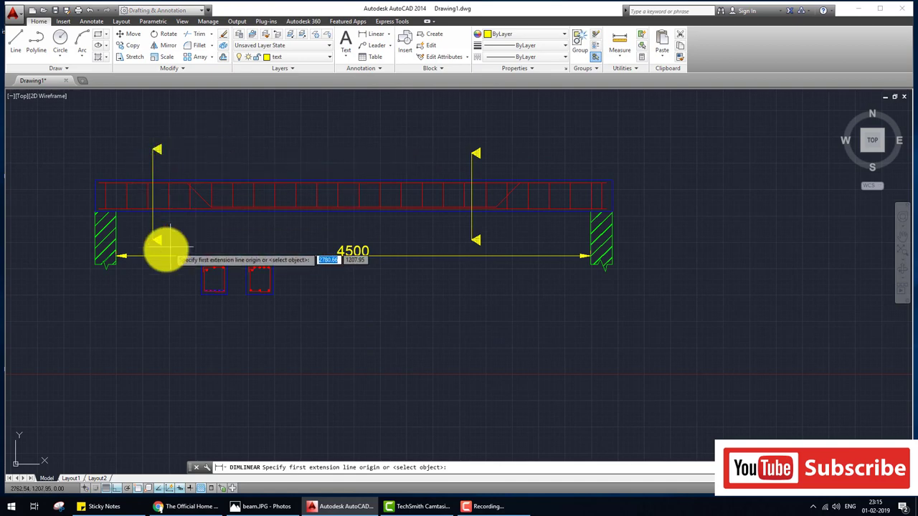
pyautogui.click(117, 237)
pyautogui.click(209, 207)
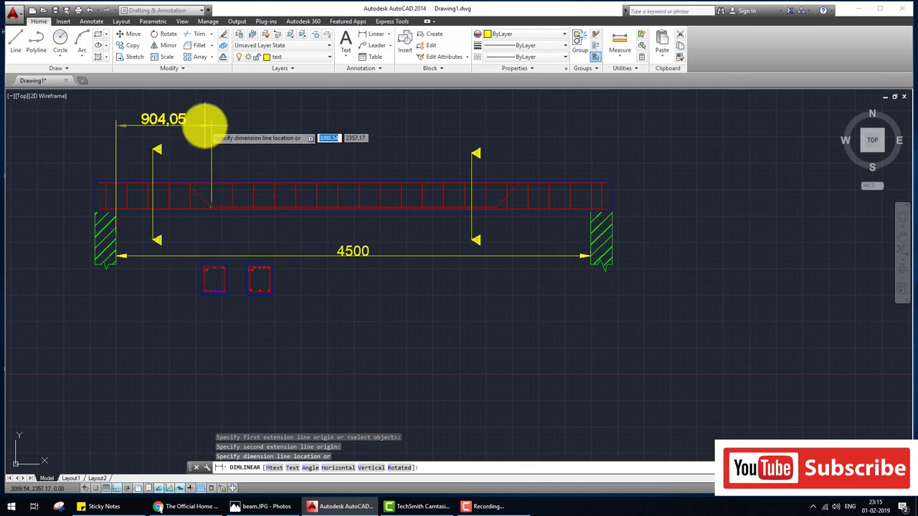
pyautogui.scroll(2, 201, 135)
pyautogui.scroll(2, 199, 134)
pyautogui.scroll(-2, 209, 151)
pyautogui.press('Escape')
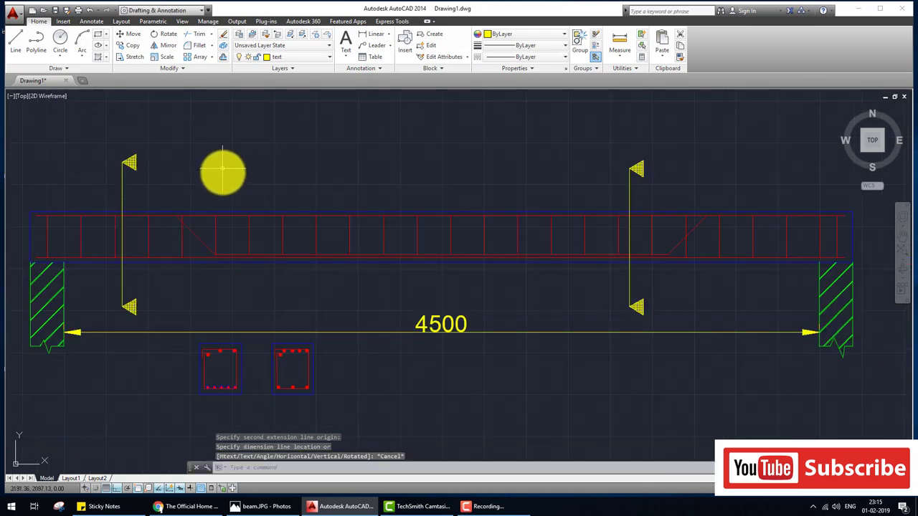
# Dimension the 900 distance from the left support to the section mark
pyautogui.scroll(-4, 165, 211)
pyautogui.scroll(4, 160, 226)
pyautogui.press('Return')
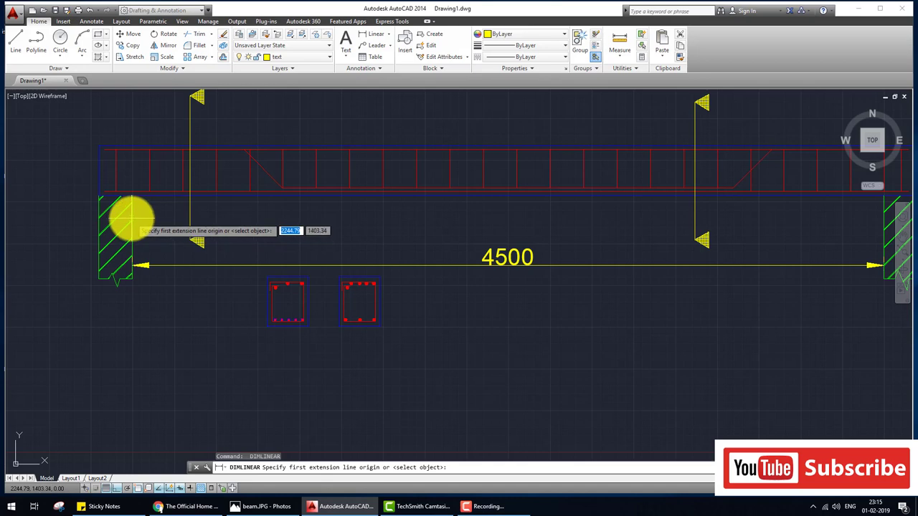
pyautogui.click(129, 215)
pyautogui.scroll(4, 277, 207)
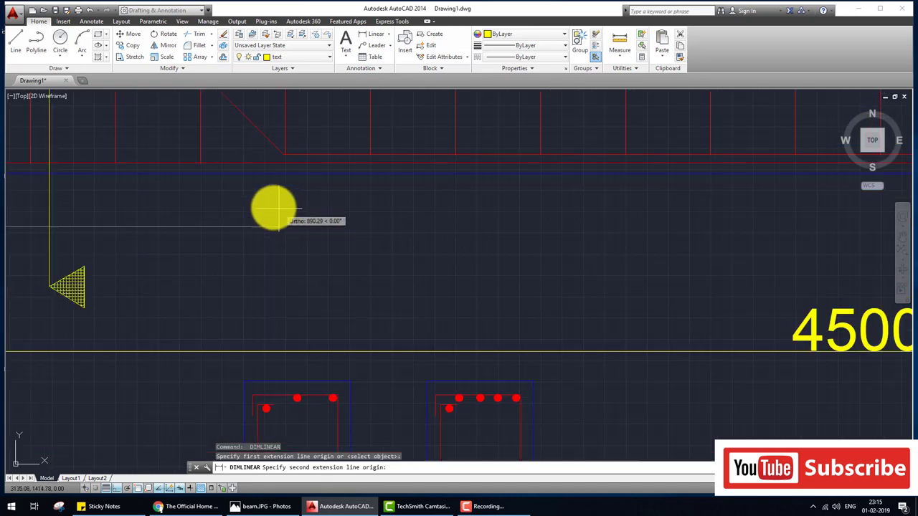
pyautogui.scroll(3, 282, 157)
pyautogui.scroll(2, 276, 140)
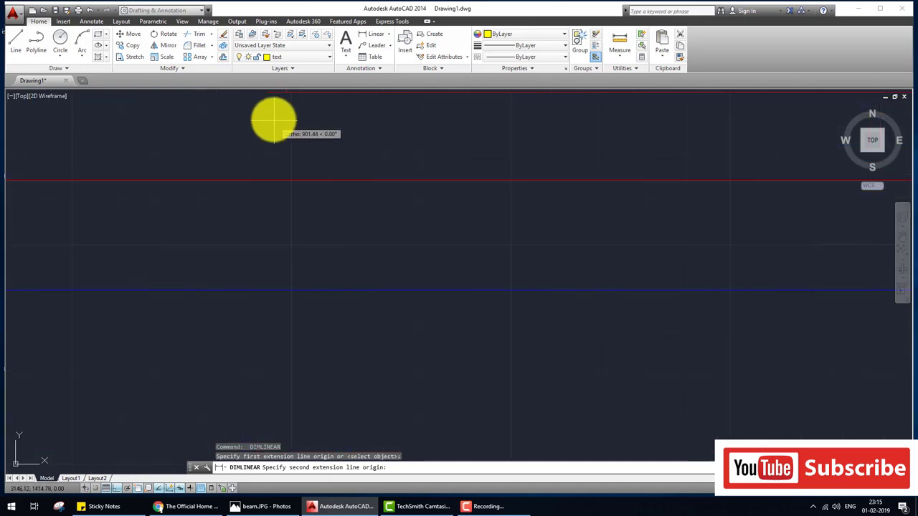
pyautogui.click(267, 96)
pyautogui.scroll(-3, 279, 220)
pyautogui.scroll(-3, 266, 232)
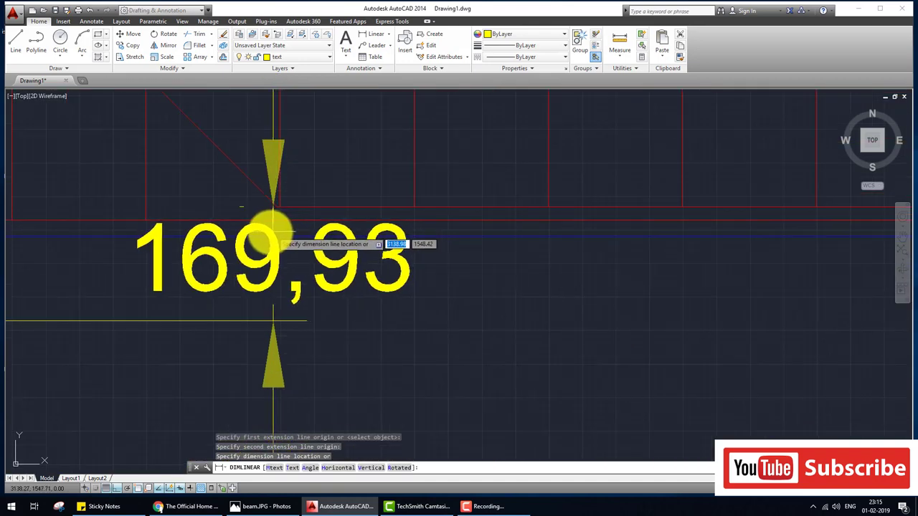
pyautogui.scroll(-2, 263, 242)
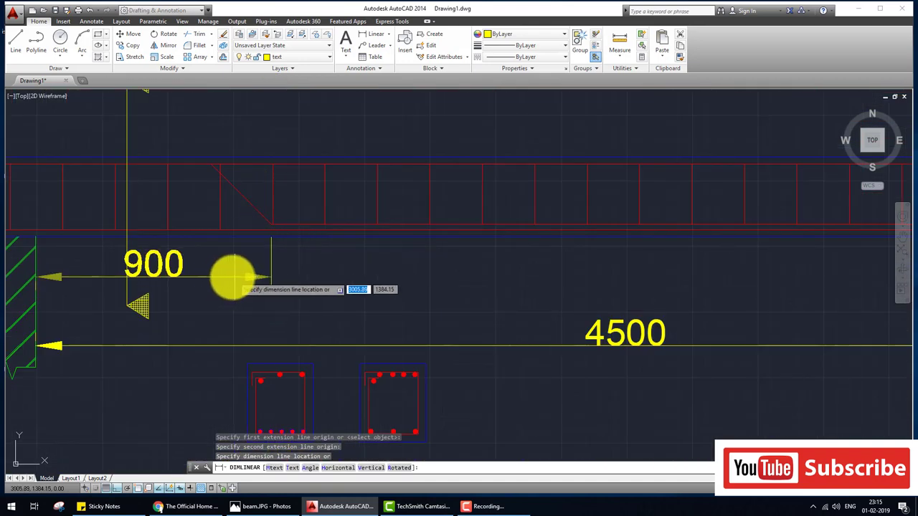
pyautogui.click(233, 275)
pyautogui.scroll(-4, 420, 290)
pyautogui.moveTo(421, 290); pyautogui.dragTo(328, 282, button='middle')
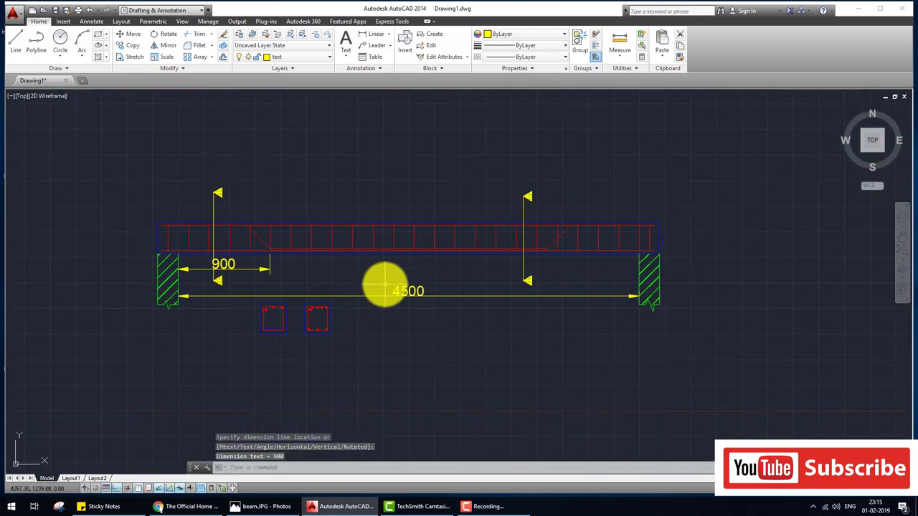
# Add a 200 beam depth dimension
pyautogui.press('Return')
pyautogui.scroll(4, 371, 252)
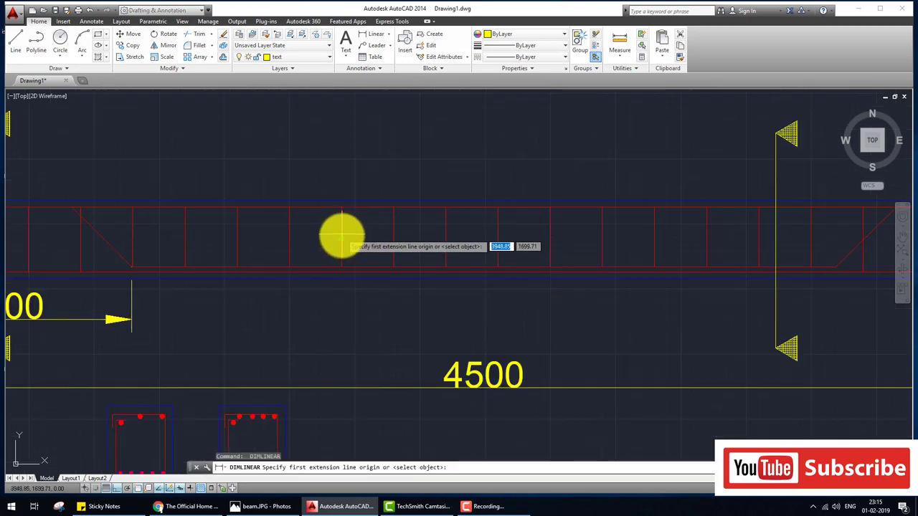
pyautogui.click(342, 237)
pyautogui.click(393, 236)
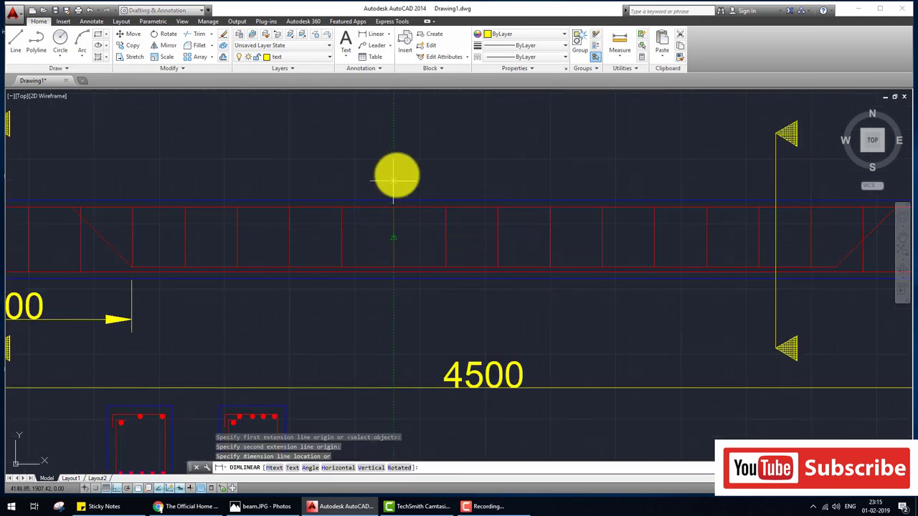
pyautogui.click(395, 175)
pyautogui.scroll(-6, 402, 179)
pyautogui.scroll(4, 363, 306)
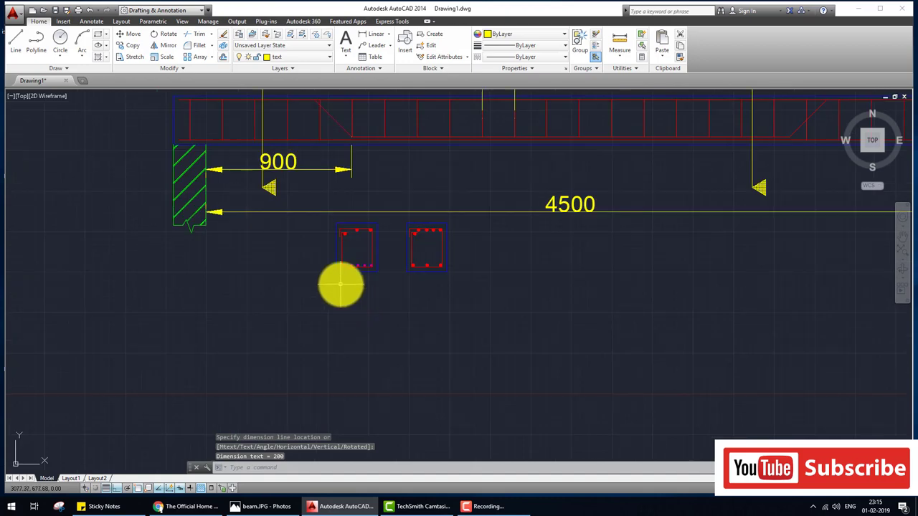
# Dimension the cross-sections: 250 width under the left, 300 depth beside the right
pyautogui.press('Return')
pyautogui.click(339, 271)
pyautogui.click(375, 273)
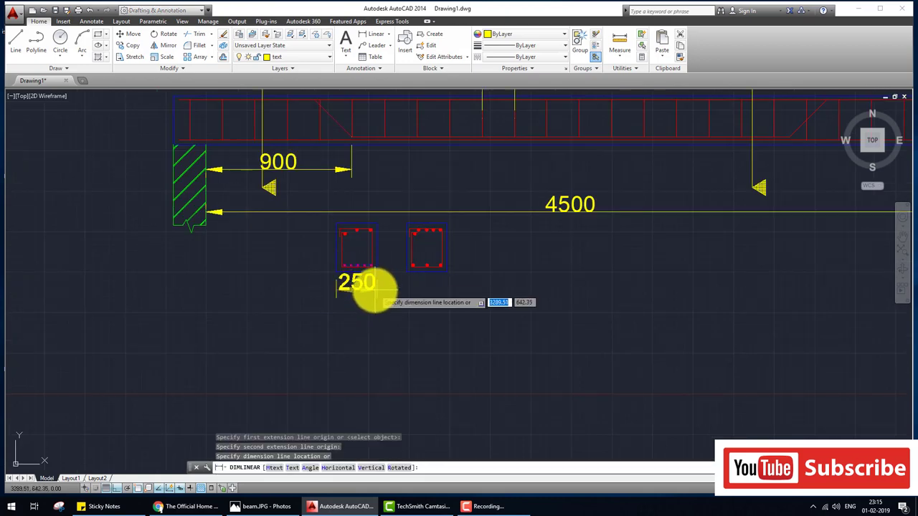
pyautogui.click(361, 305)
pyautogui.press('Return')
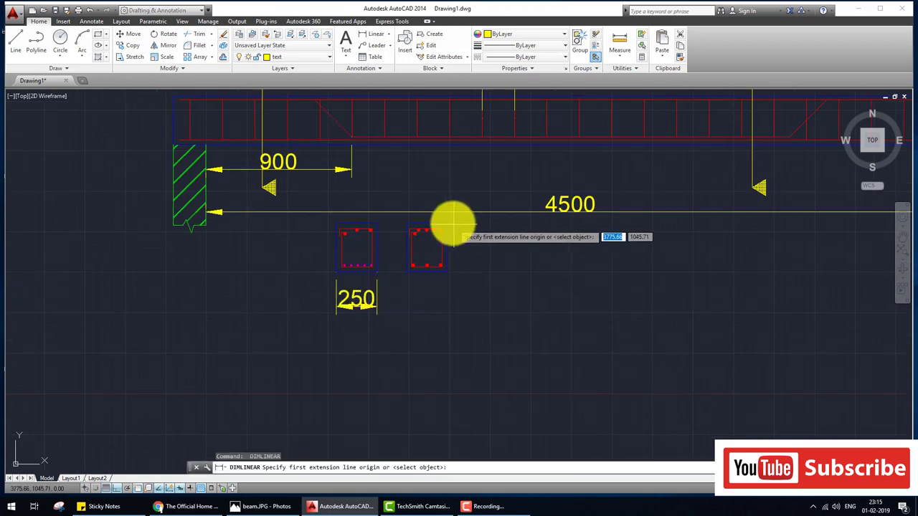
pyautogui.click(445, 229)
pyautogui.click(446, 266)
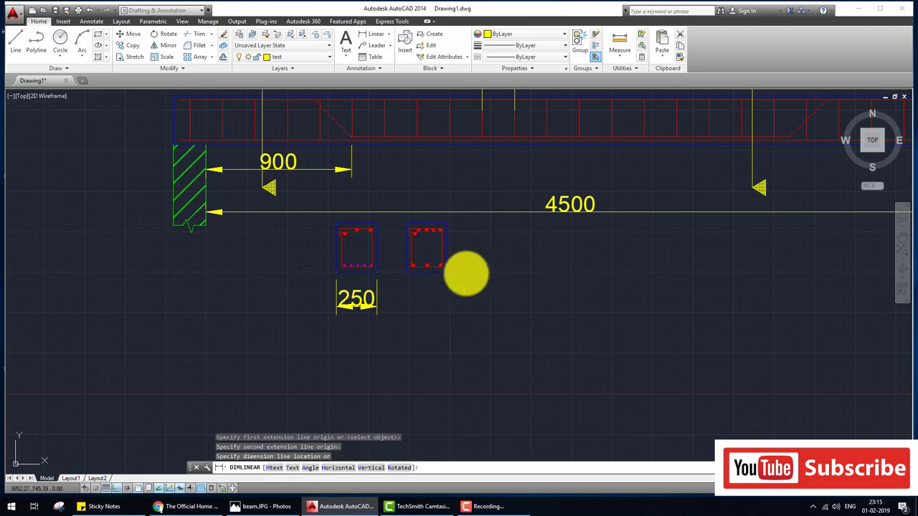
pyautogui.click(466, 273)
# Compare the whole drawing against the beam.JPG reference image
pyautogui.scroll(-2, 545, 273)
pyautogui.moveTo(569, 272); pyautogui.dragTo(367, 327, button='middle')
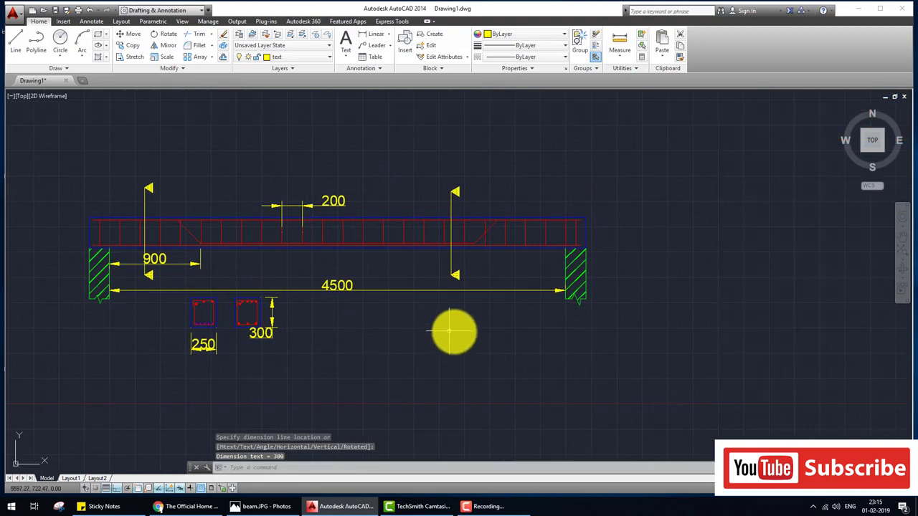
pyautogui.click(262, 506)
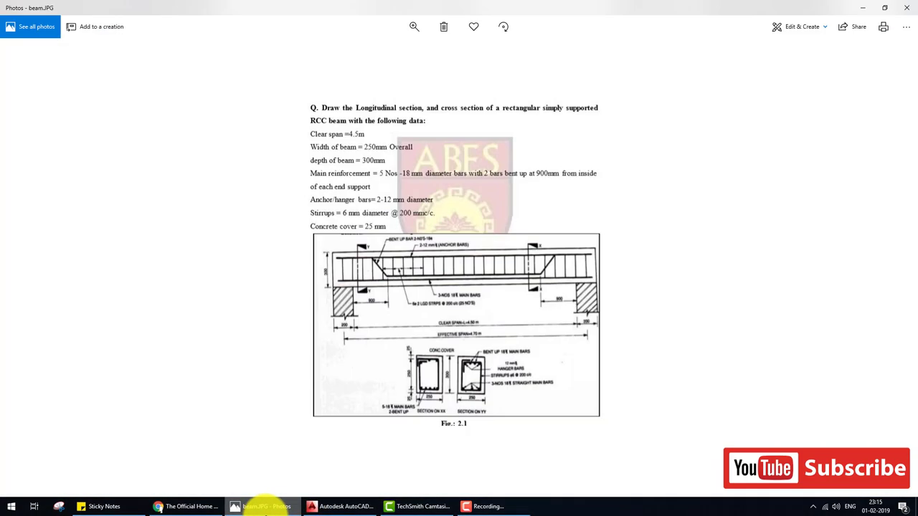
pyautogui.click(265, 507)
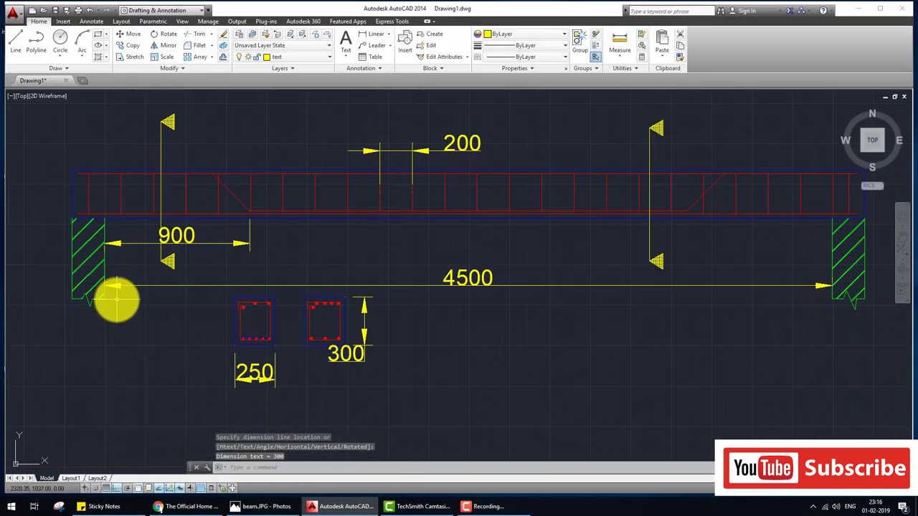
pyautogui.scroll(2, 119, 327)
pyautogui.scroll(-2, 149, 303)
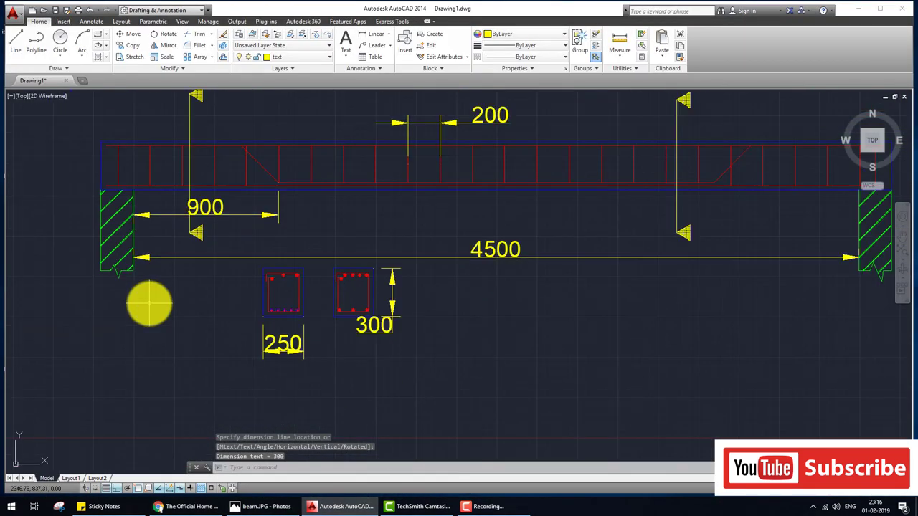
pyautogui.scroll(2, 146, 304)
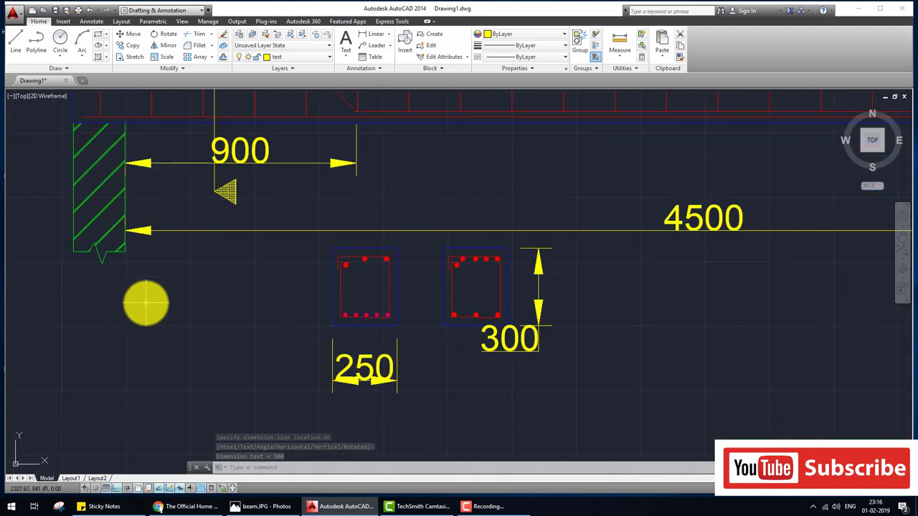
pyautogui.scroll(-2, 146, 304)
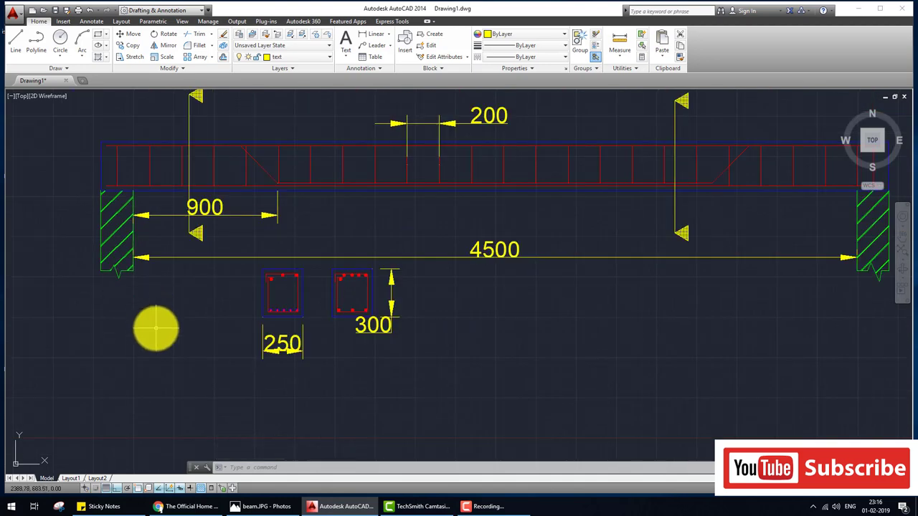
# Draw a vertical guide line down from the left support base
pyautogui.press('Escape')
pyautogui.press('l')
pyautogui.press('Return')
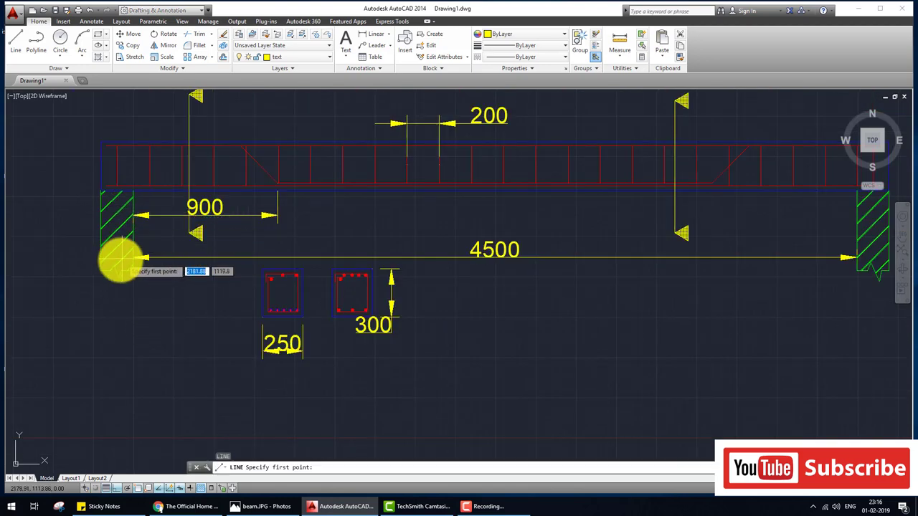
pyautogui.click(99, 251)
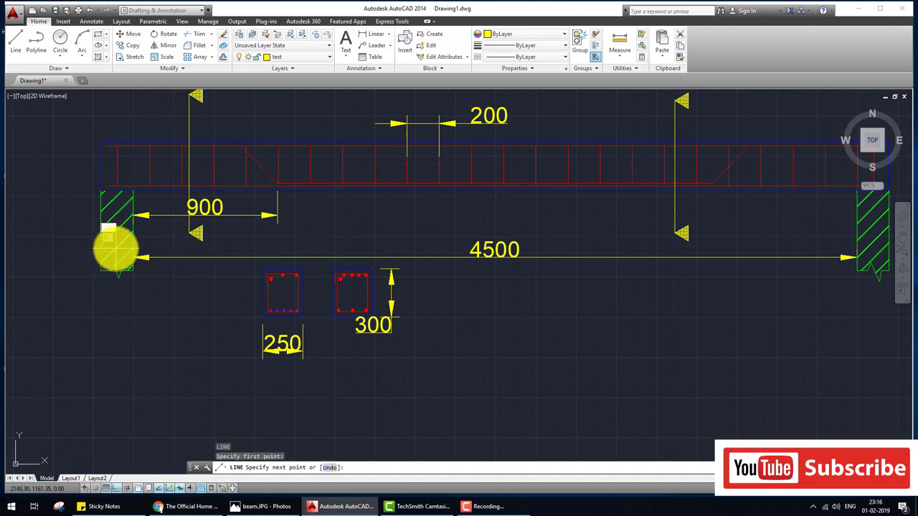
pyautogui.click(114, 340)
pyautogui.moveTo(626, 336); pyautogui.dragTo(139, 356, button='middle')
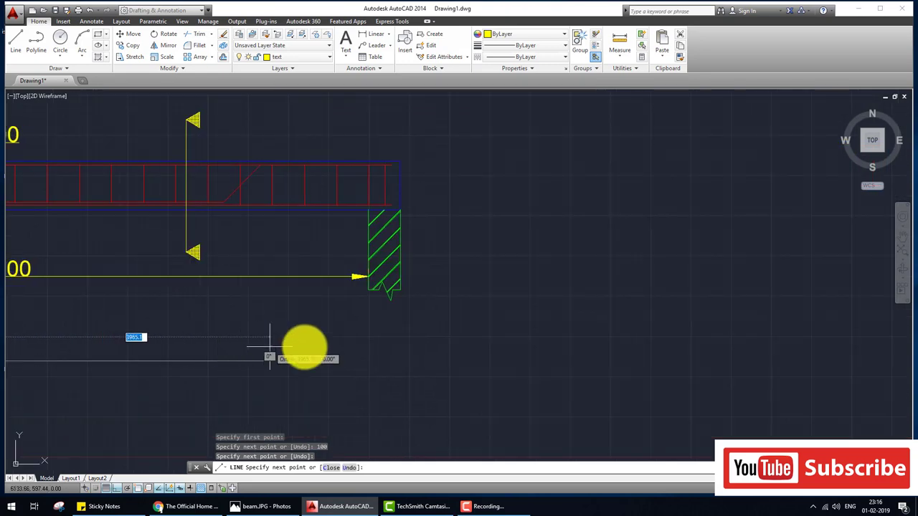
pyautogui.press('Return')
pyautogui.press('Return')
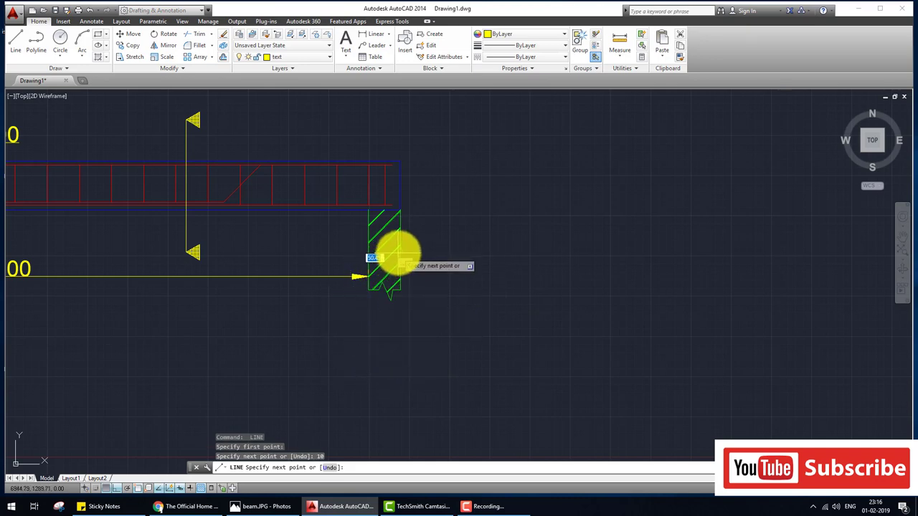
# Draw a 100-long vertical guide line down from the right support base
pyautogui.press('Return')
pyautogui.press('Return')
pyautogui.click(409, 255)
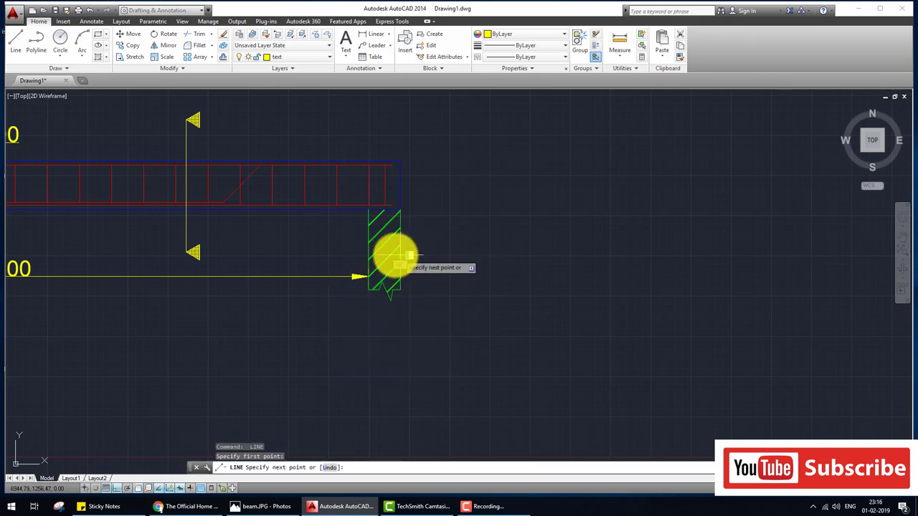
pyautogui.write('100')
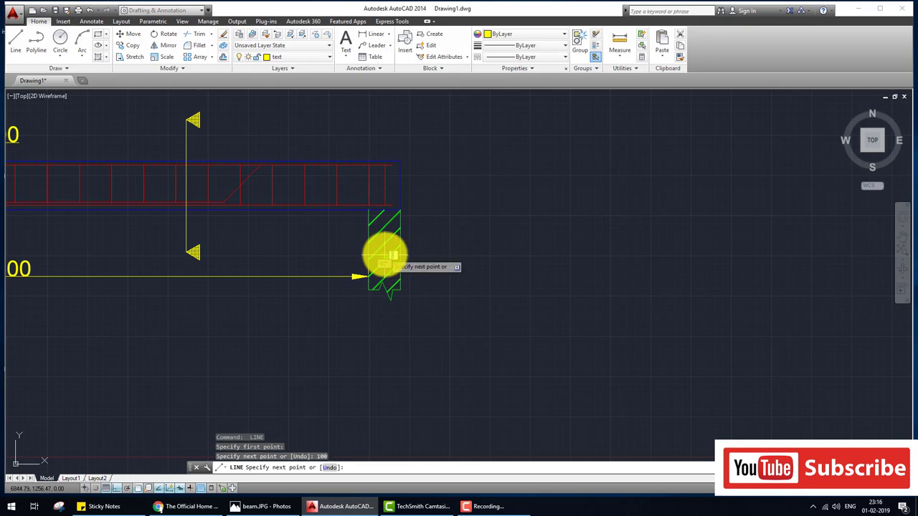
pyautogui.press('Return')
pyautogui.scroll(-3, 387, 374)
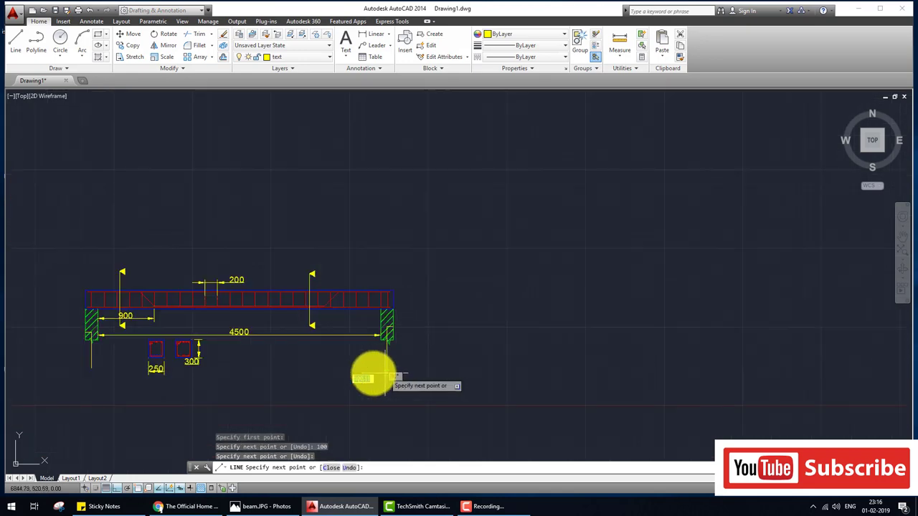
pyautogui.press('Return')
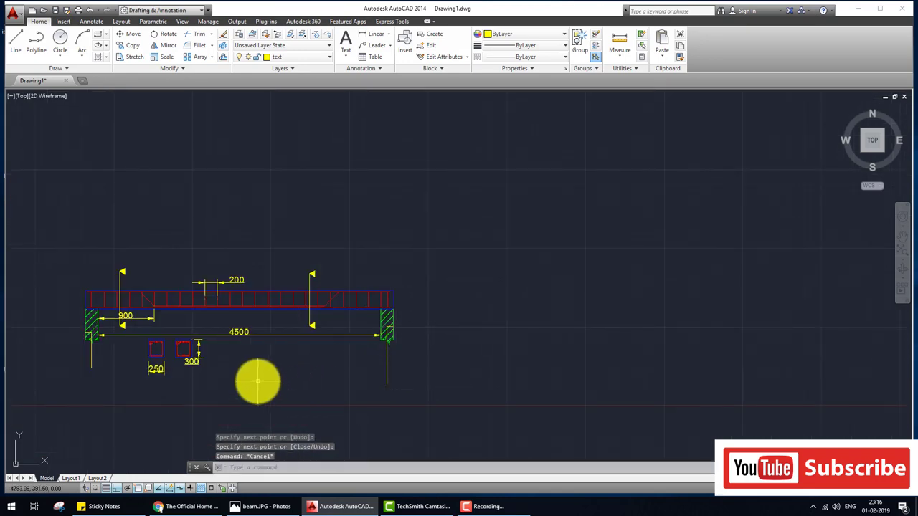
# Dimension the 4700 effective span between the guide line ends, below the beam
pyautogui.click(376, 34)
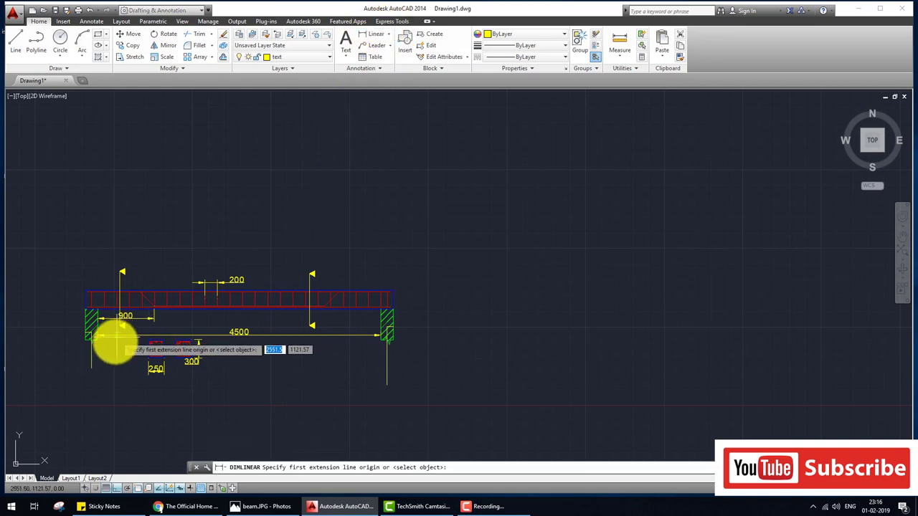
pyautogui.click(92, 337)
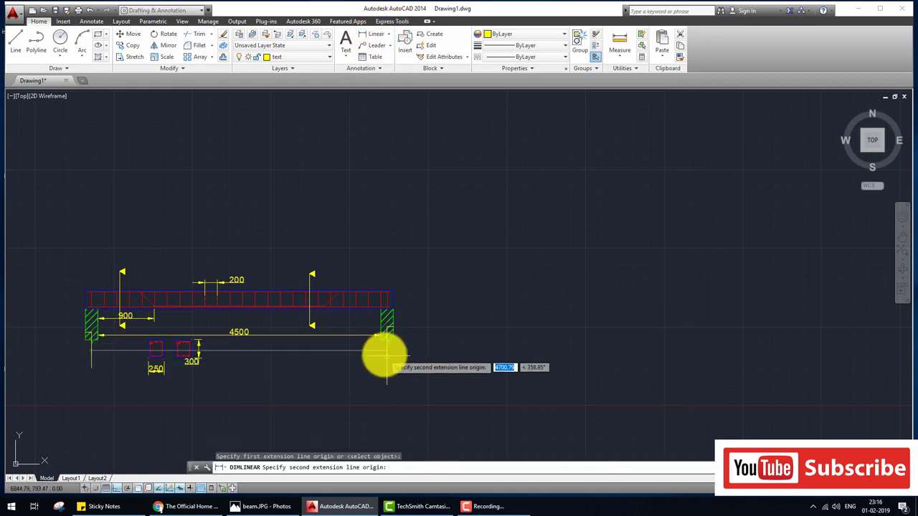
pyautogui.click(386, 351)
pyautogui.click(363, 393)
pyautogui.press('Escape')
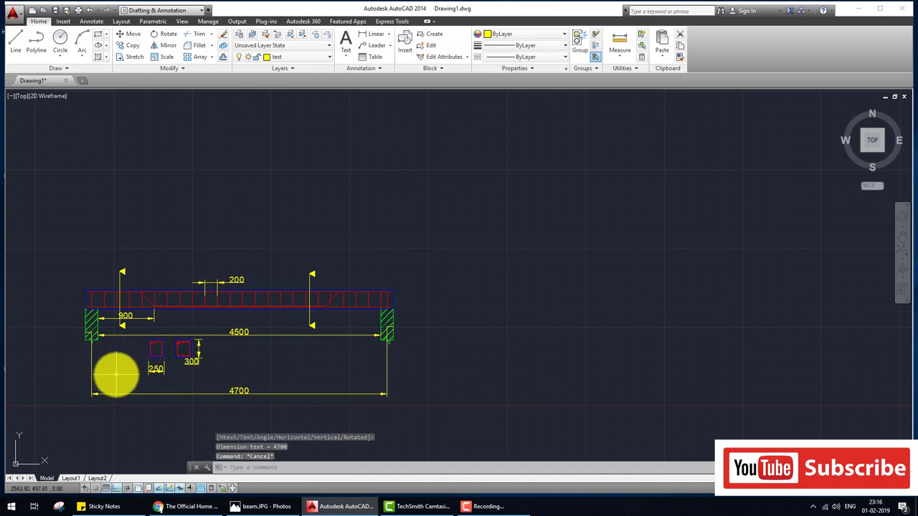
# Erase the vertical guide lines under both supports
pyautogui.write('e')
pyautogui.press('Return')
pyautogui.click(92, 366)
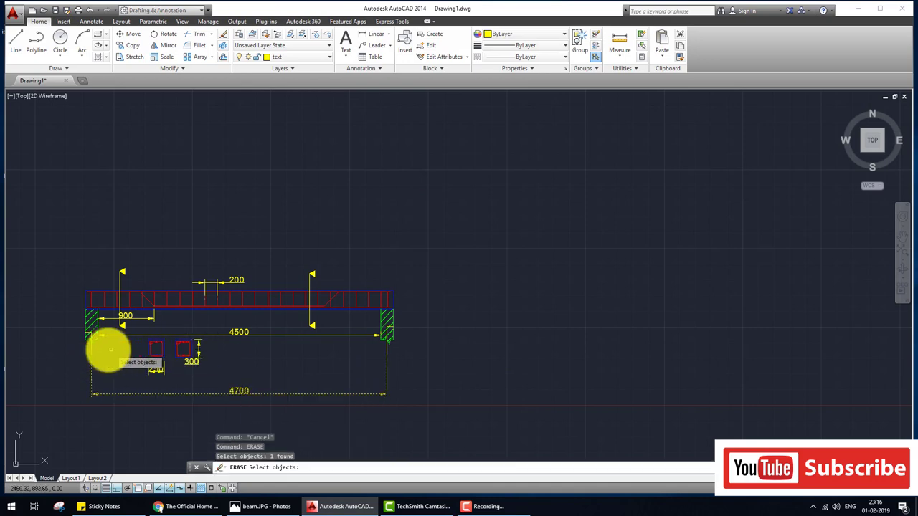
pyautogui.click(380, 381)
pyautogui.press('Escape')
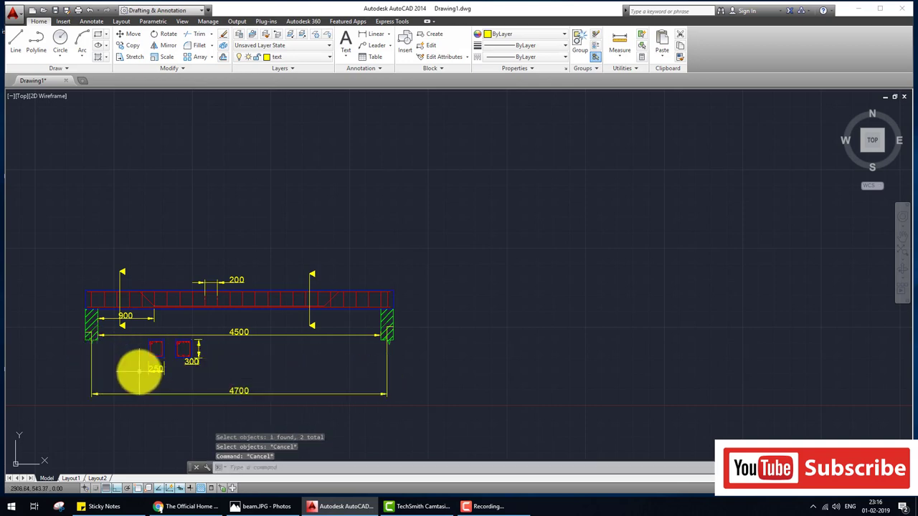
pyautogui.write('era')
pyautogui.press('Return')
pyautogui.scroll(4, 84, 340)
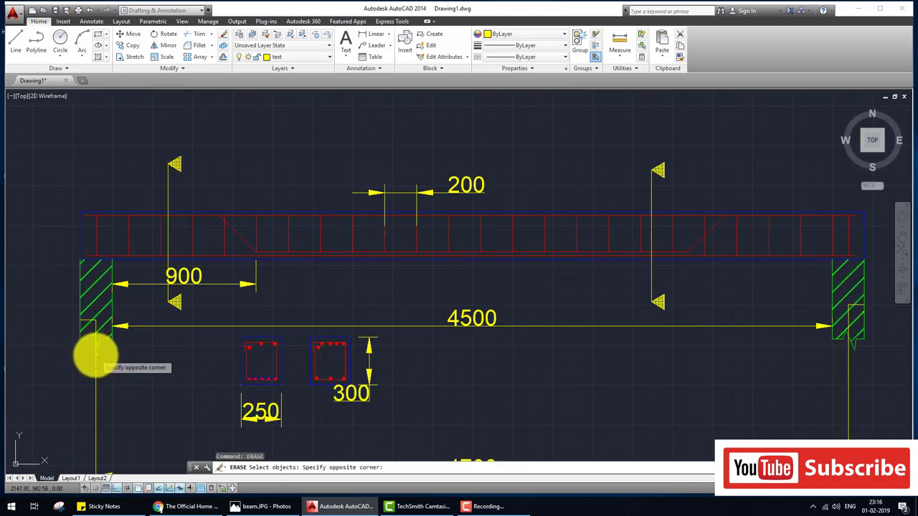
pyautogui.click(95, 354)
pyautogui.scroll(-5, 86, 321)
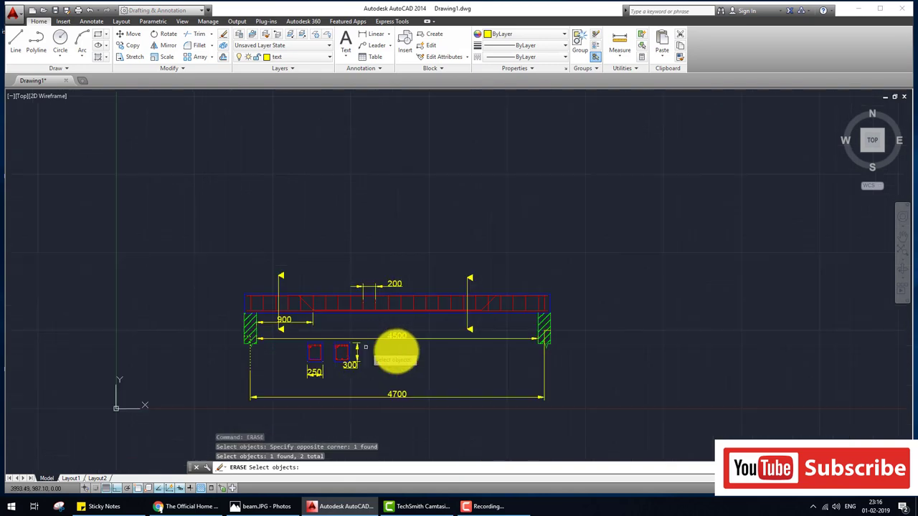
pyautogui.scroll(3, 549, 352)
pyautogui.scroll(3, 566, 340)
pyautogui.click(566, 340)
pyautogui.click(562, 341)
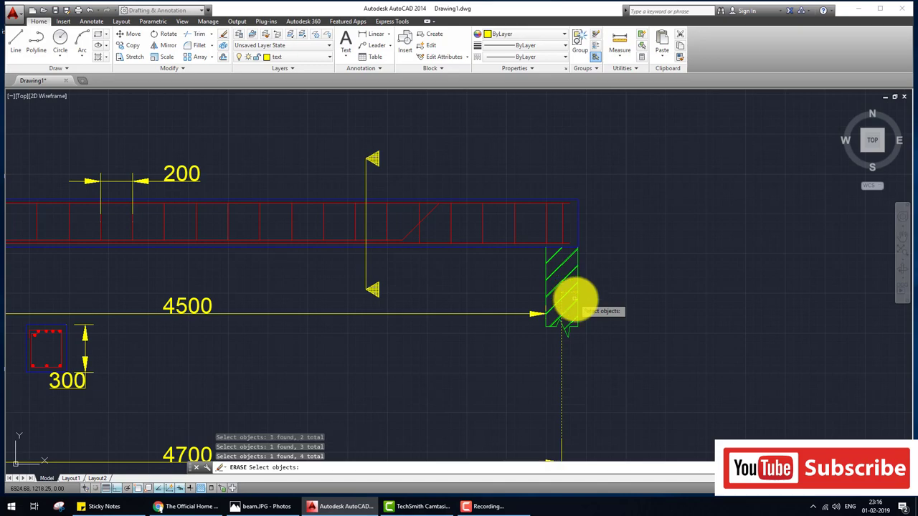
pyautogui.press('Return')
# Centre the beam drawing and compare it with the reference beam image
pyautogui.scroll(-4, 567, 300)
pyautogui.moveTo(512, 406); pyautogui.dragTo(388, 404, button='middle')
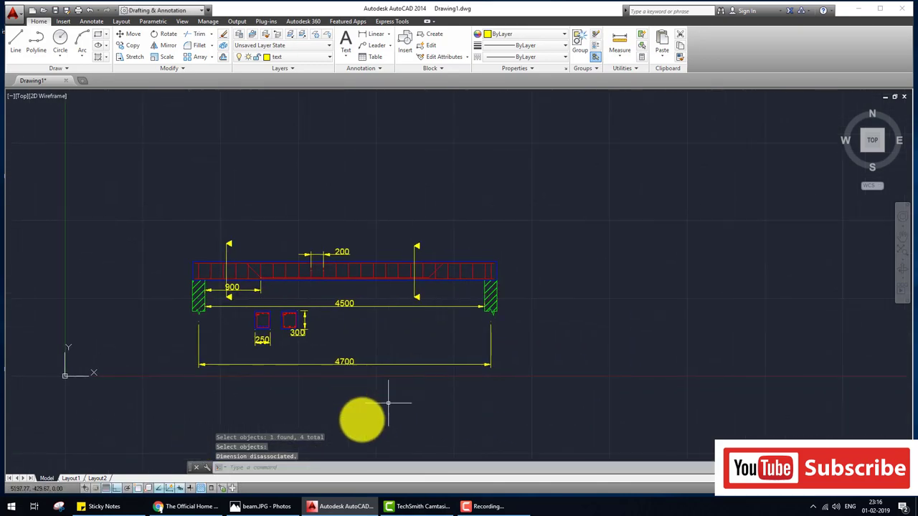
pyautogui.click(264, 506)
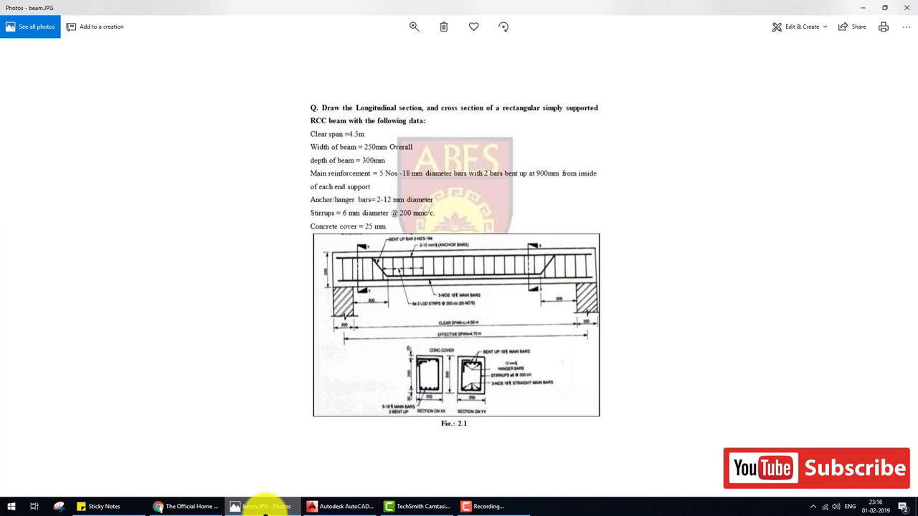
pyautogui.click(264, 506)
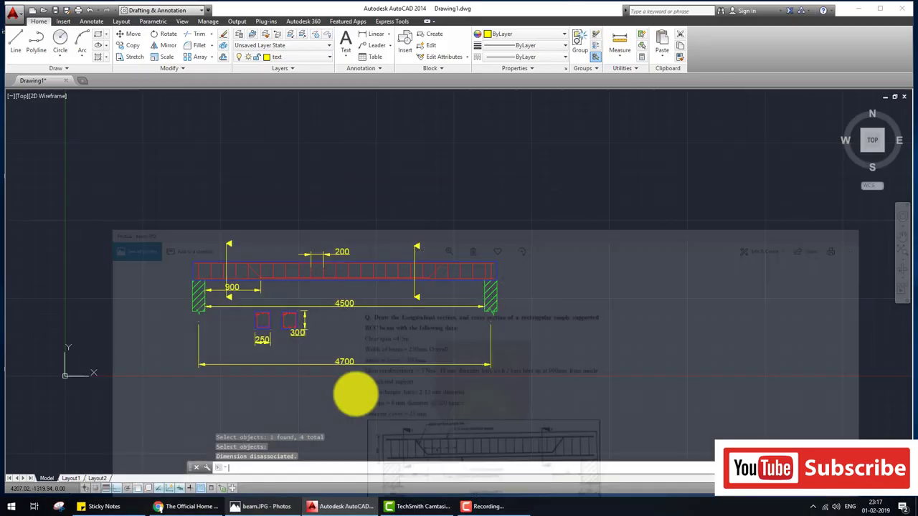
# Zoom in on the beam cross-sections, centring the left column section
pyautogui.scroll(5, 246, 314)
pyautogui.moveTo(251, 324); pyautogui.dragTo(287, 312, button='middle')
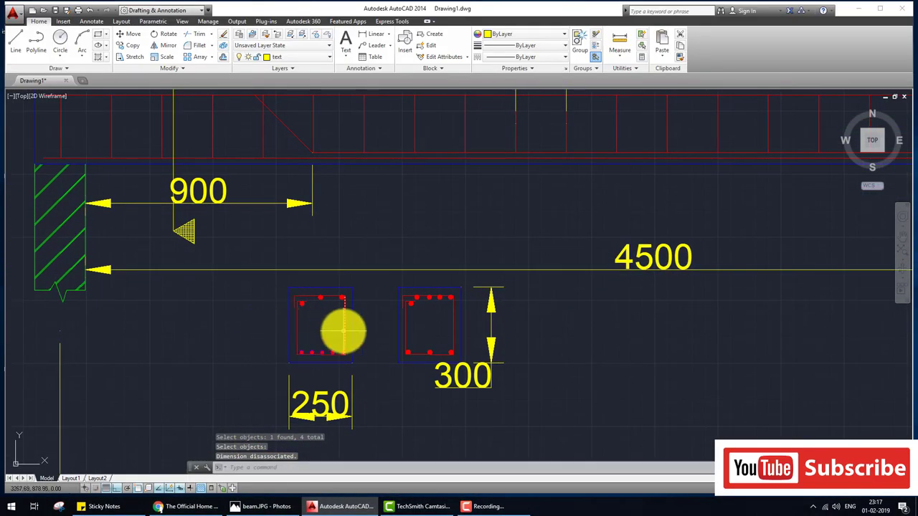
pyautogui.moveTo(383, 343); pyautogui.dragTo(304, 332, button='middle')
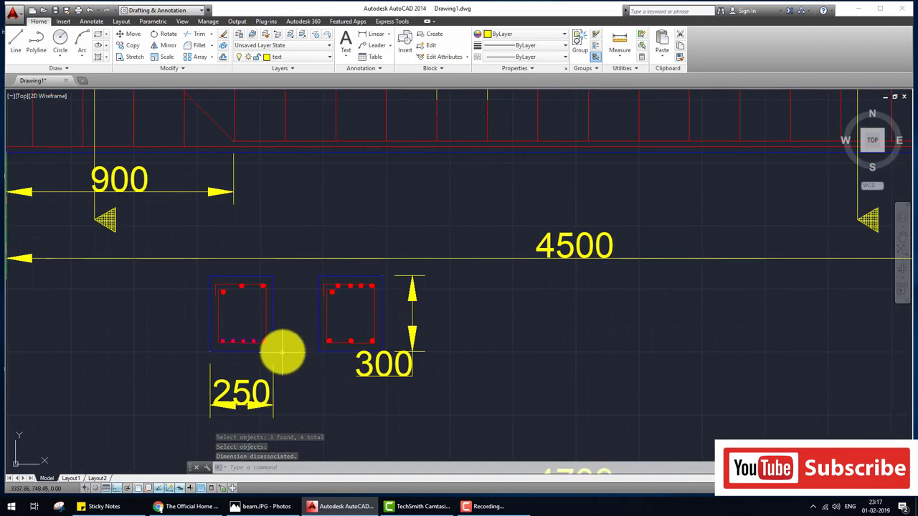
pyautogui.write('e')
pyautogui.press('Return')
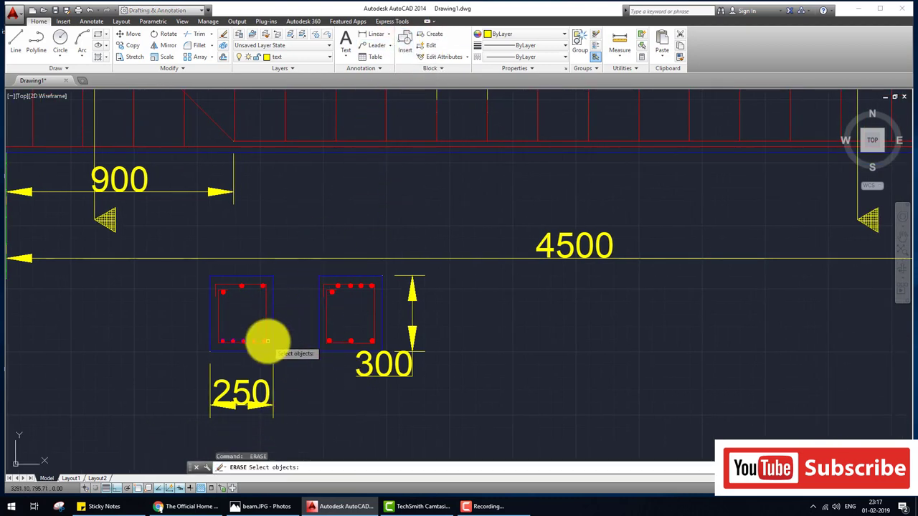
# Try a vertical linear dimension on the column section, then undo the view changes
pyautogui.click(372, 34)
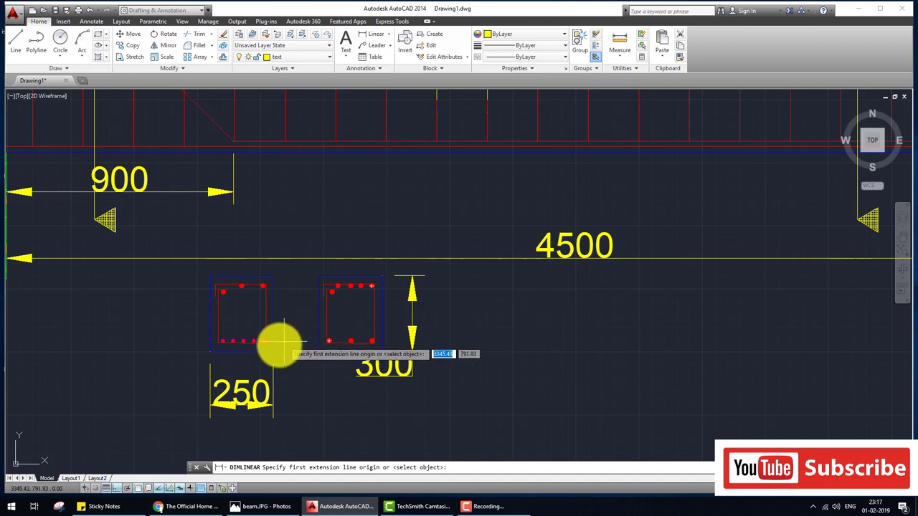
pyautogui.scroll(5, 280, 344)
pyautogui.click(204, 315)
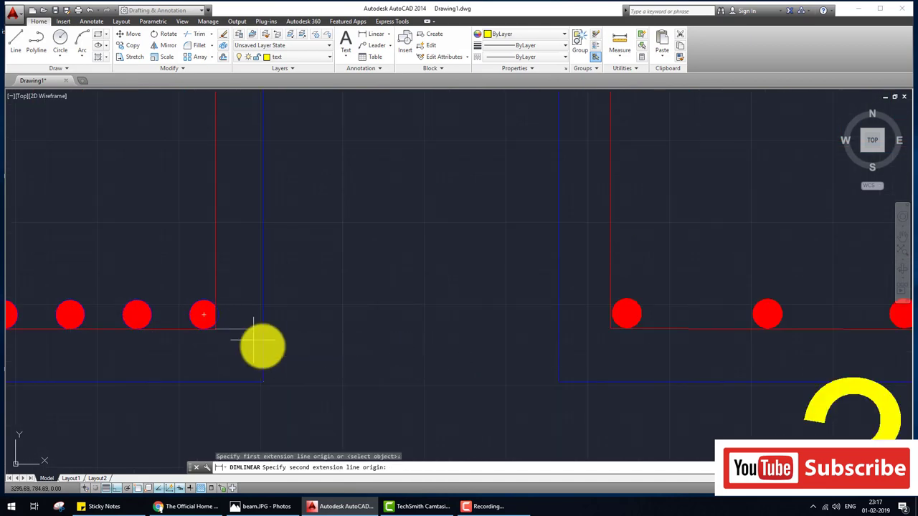
pyautogui.click(263, 380)
pyautogui.click(309, 363)
pyautogui.scroll(-5, 357, 357)
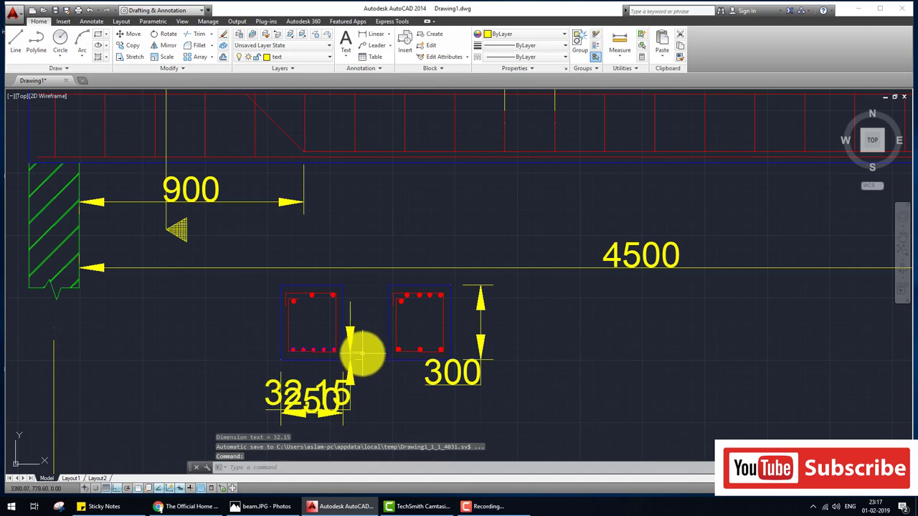
pyautogui.hotkey('ctrl', 'z')
pyautogui.scroll(-5, 366, 344)
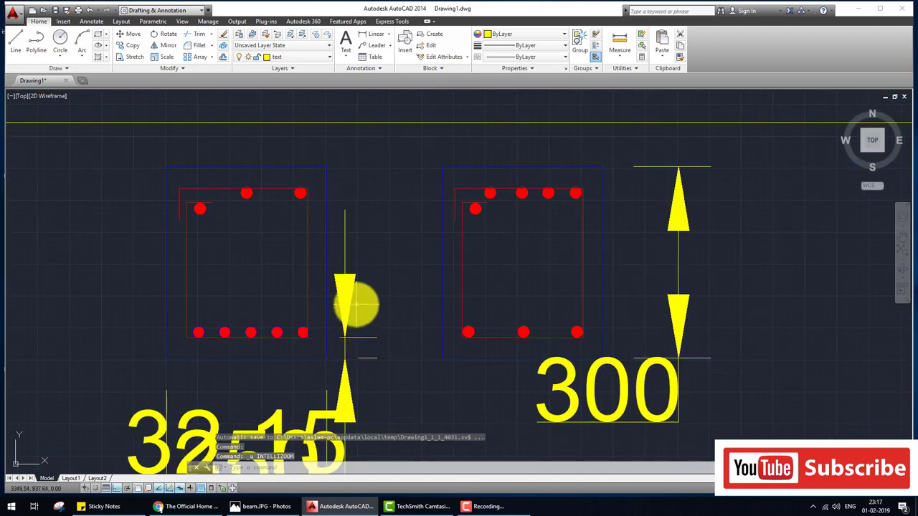
pyautogui.hotkey('ctrl', 'z')
pyautogui.scroll(-5, 273, 350)
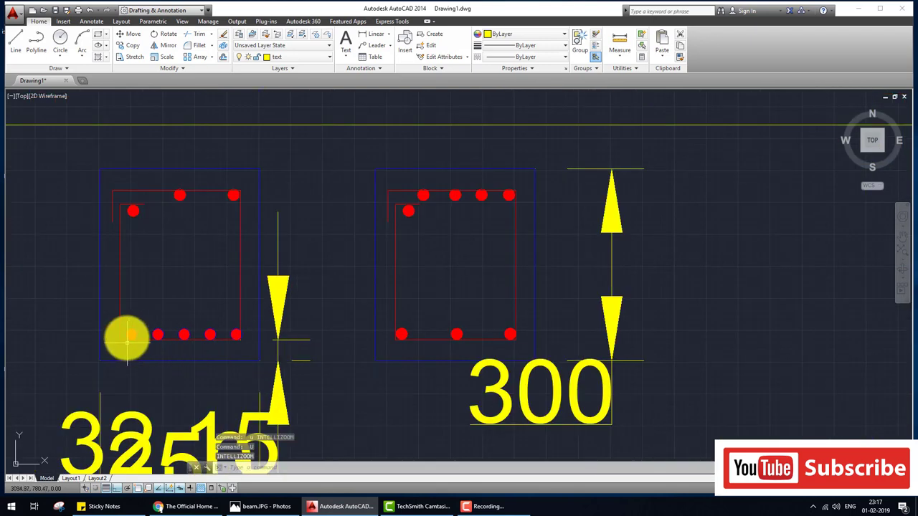
# Start a second linear dimension at the column corner and cancel it
pyautogui.click(373, 34)
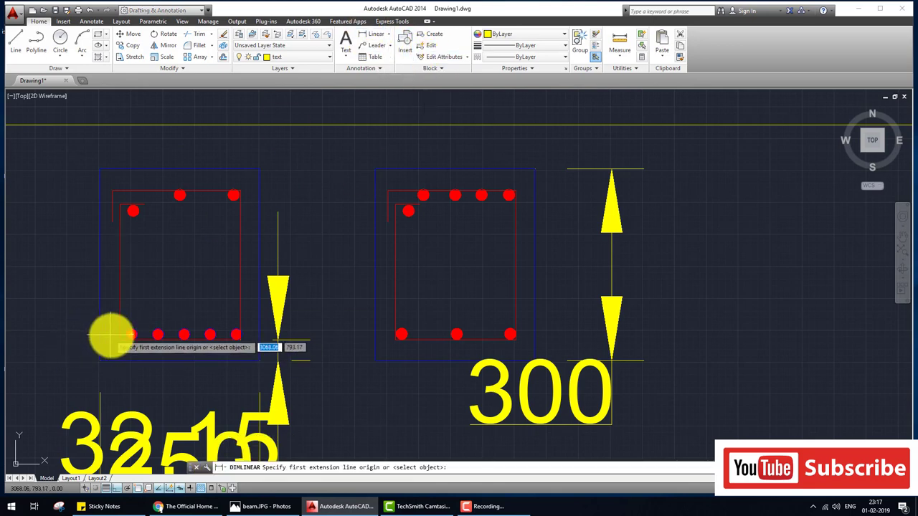
pyautogui.click(113, 334)
pyautogui.click(100, 361)
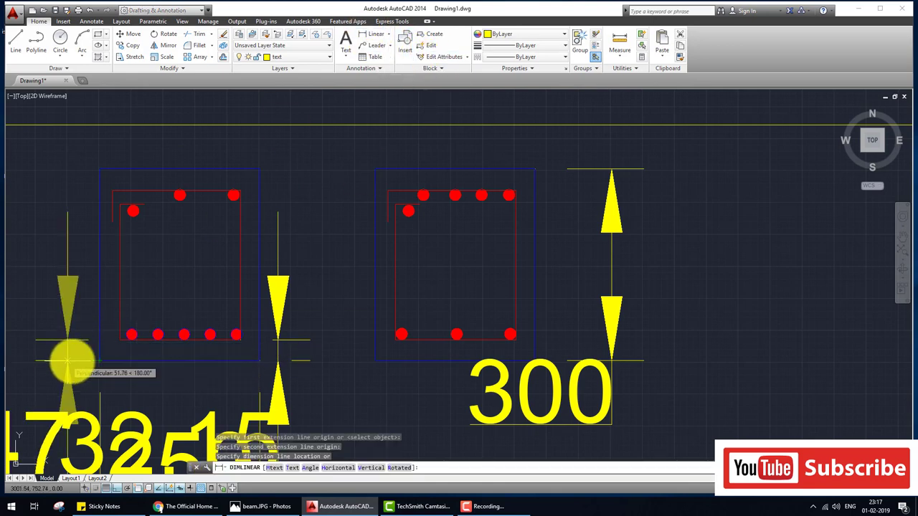
pyautogui.scroll(-5, 69, 361)
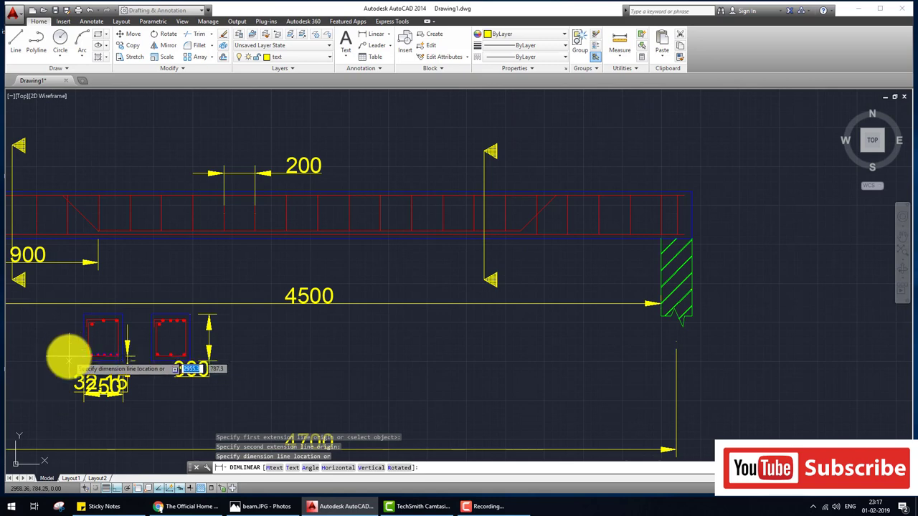
pyautogui.scroll(5, 69, 360)
pyautogui.scroll(3, 44, 412)
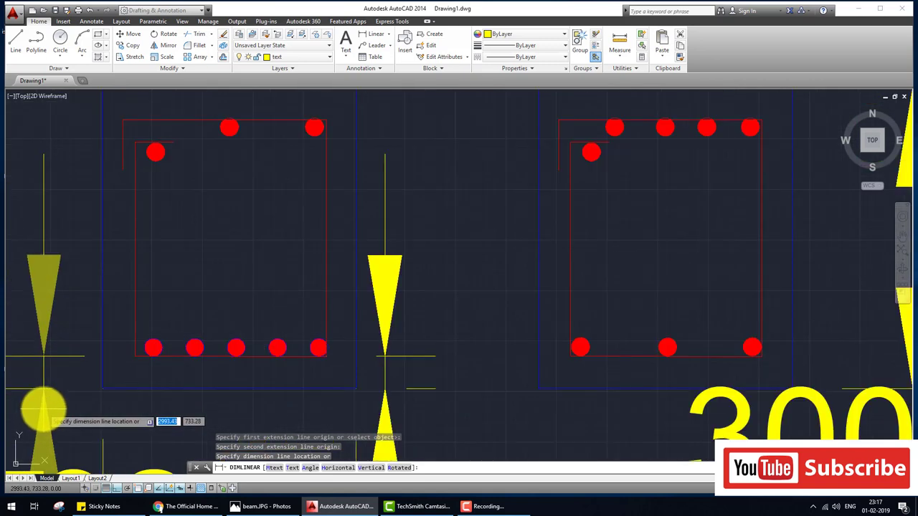
pyautogui.scroll(2, 45, 413)
pyautogui.press('Escape')
pyautogui.scroll(-6, 287, 406)
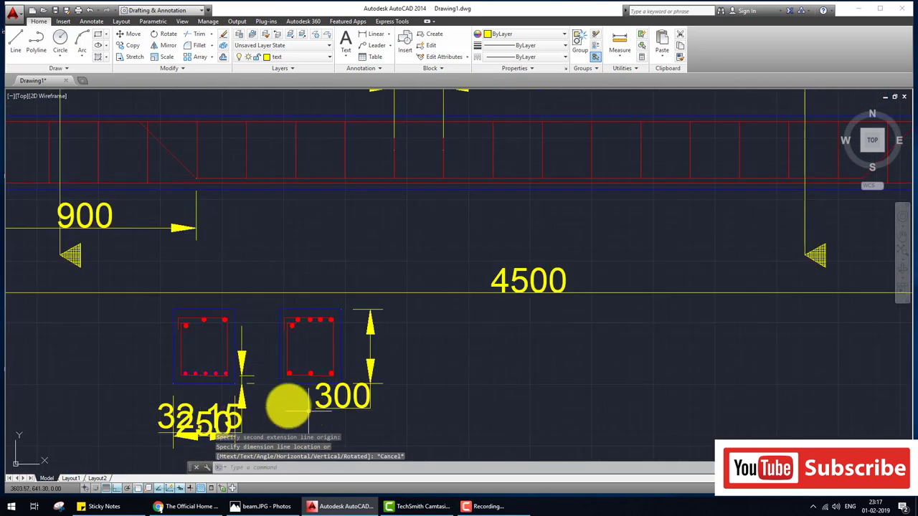
# Erase the overlapping 32.15 dimension, leaving only the 250 and 300 dimensions
pyautogui.write('e')
pyautogui.press('Return')
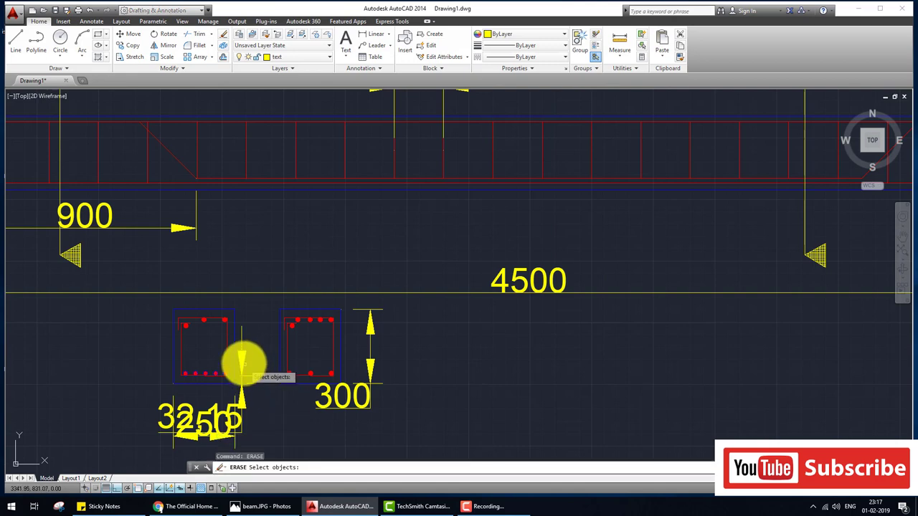
pyautogui.click(246, 364)
pyautogui.press('Return')
pyautogui.scroll(-4, 415, 371)
pyautogui.scroll(-3, 431, 355)
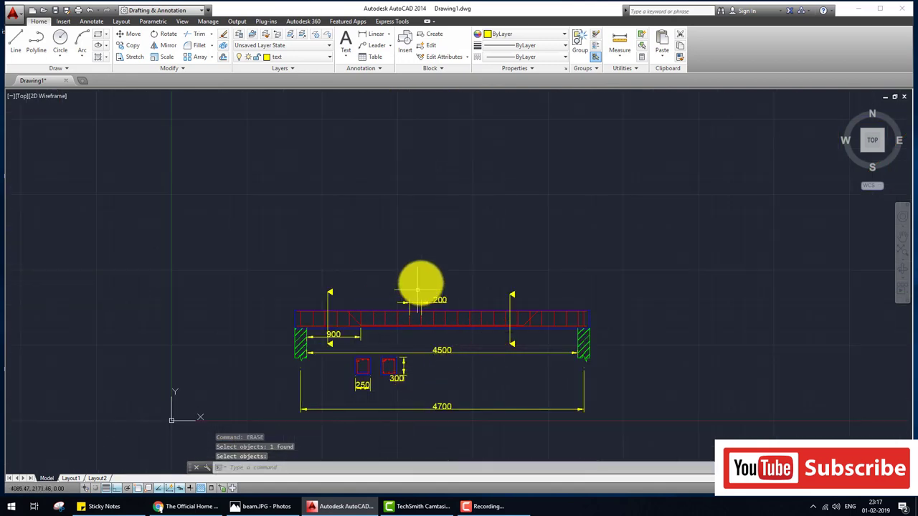
pyautogui.moveTo(420, 279); pyautogui.dragTo(344, 269, button='middle')
pyautogui.press('Escape')
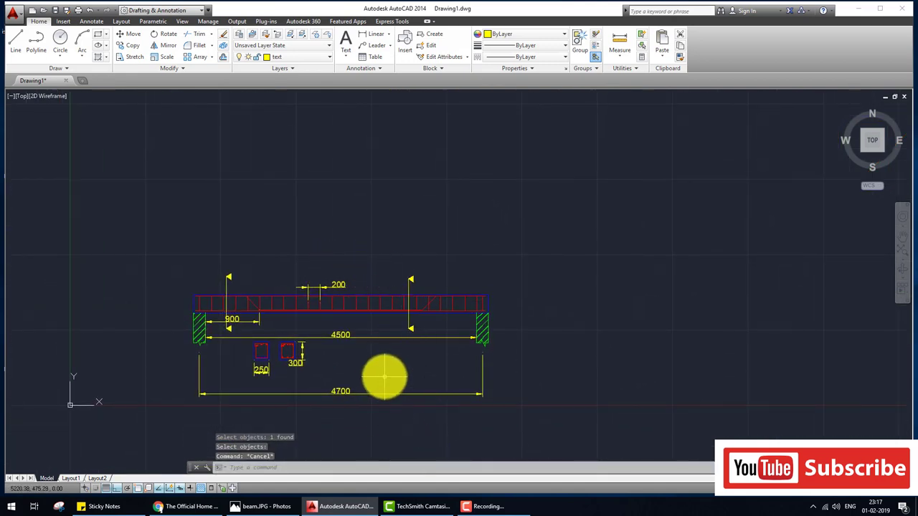
pyautogui.scroll(2, 382, 373)
# Draw an MT text box above the beam and type the title 'Simply Supported beam'
pyautogui.write('mt')
pyautogui.press('Return')
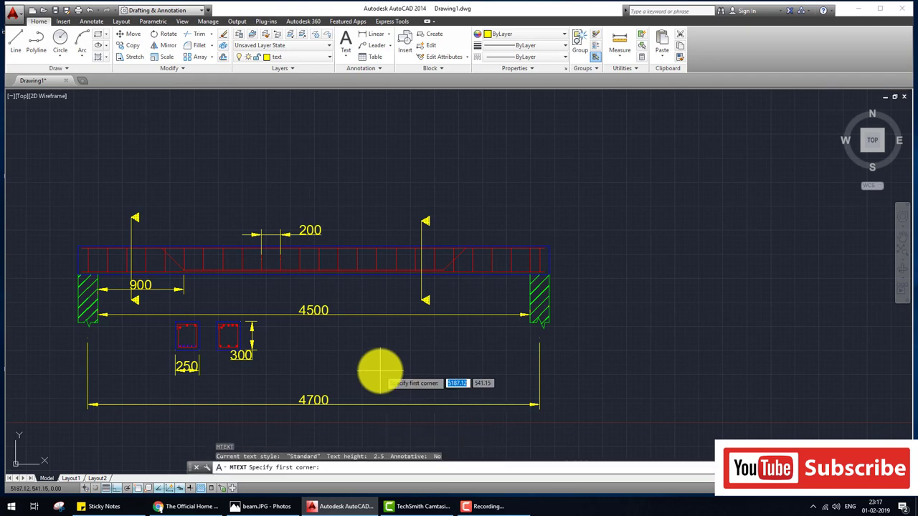
pyautogui.click(252, 174)
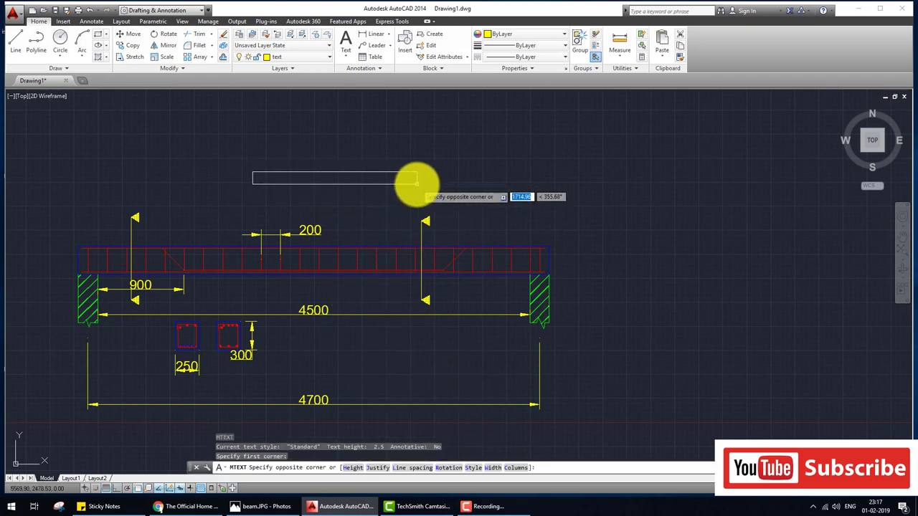
pyautogui.click(419, 188)
pyautogui.write('Simply Supported beam')
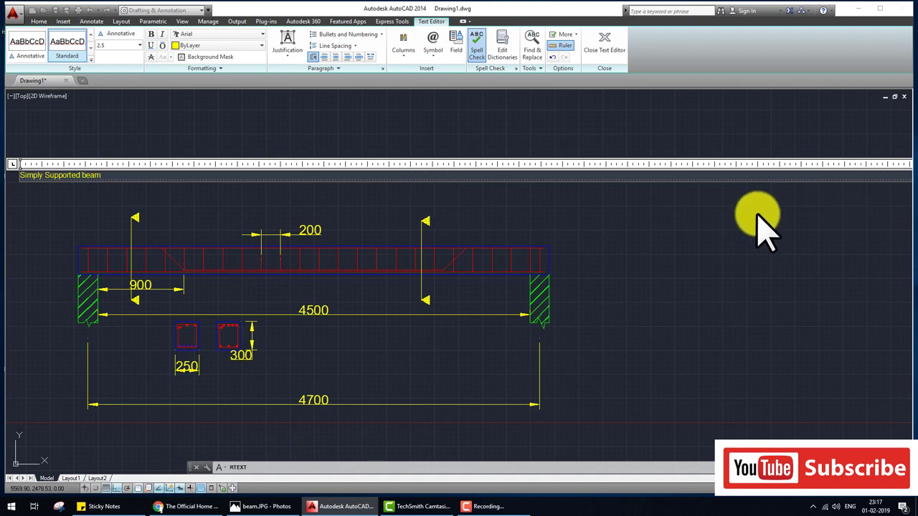
pyautogui.press('Return')
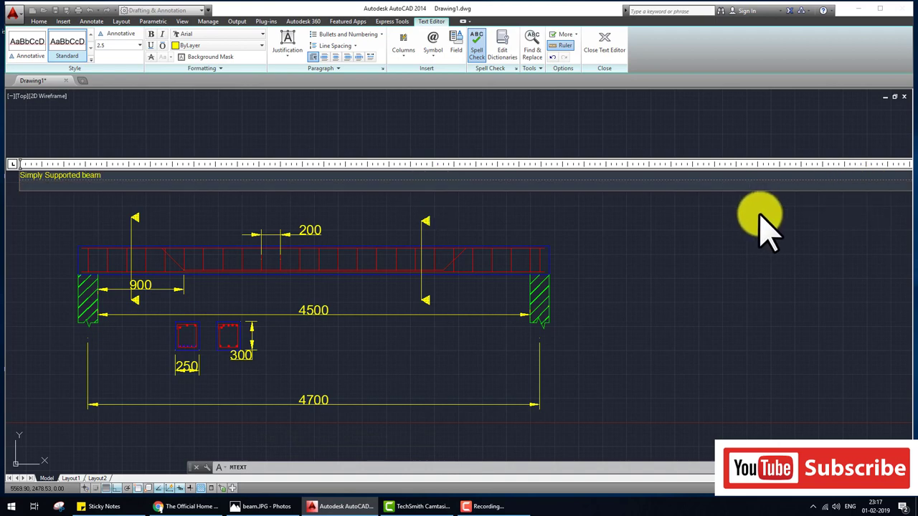
pyautogui.scroll(-2, 766, 230)
pyautogui.moveTo(816, 230); pyautogui.dragTo(619, 244, button='middle')
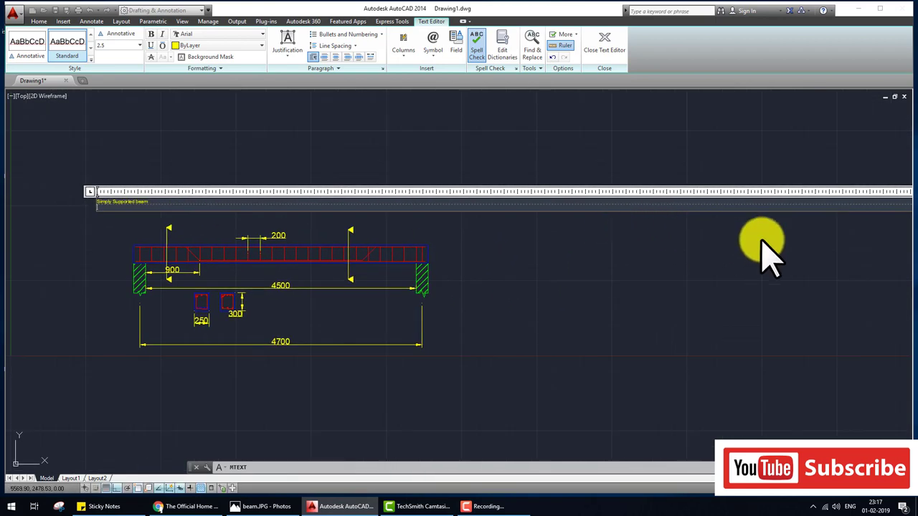
pyautogui.moveTo(762, 244); pyautogui.dragTo(328, 242, button='middle')
pyautogui.scroll(-1, 534, 250)
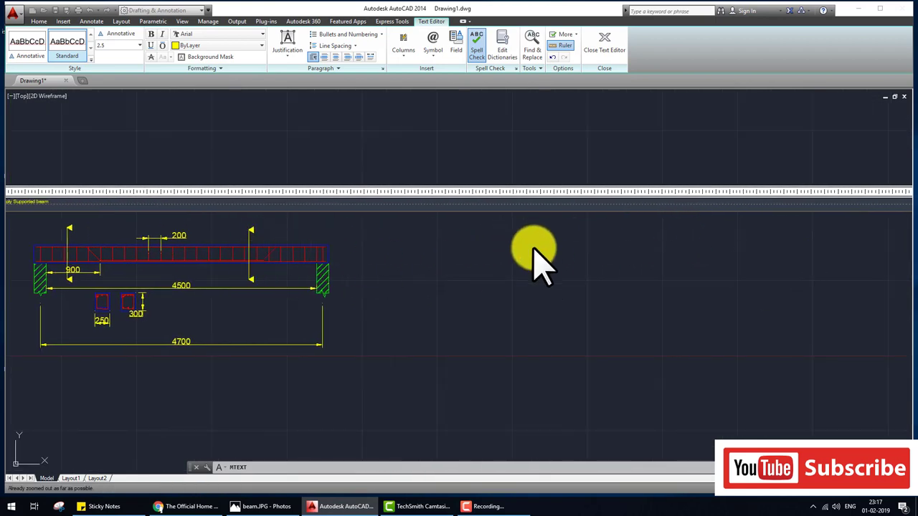
pyautogui.moveTo(538, 256); pyautogui.dragTo(715, 246, button='middle')
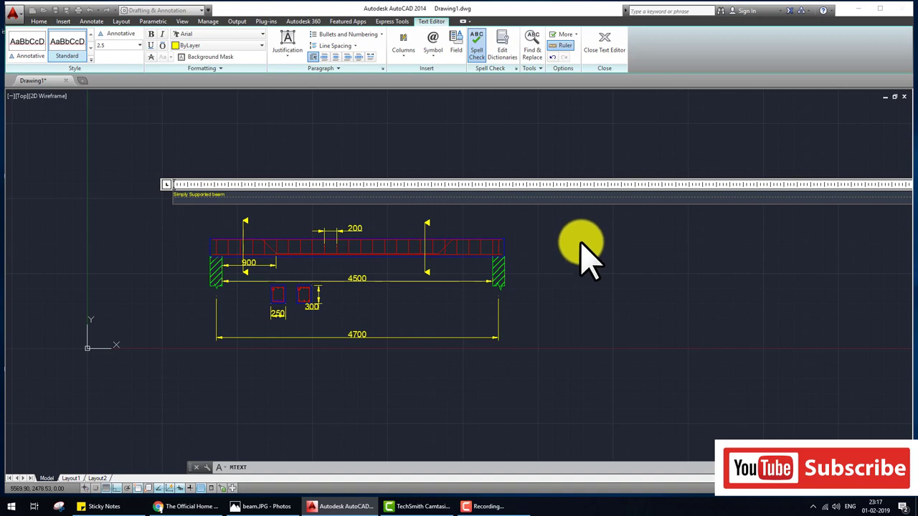
pyautogui.moveTo(582, 252)
pyautogui.mouseDown(button='middle')
pyautogui.moveTo(570, 291)
pyautogui.moveTo(593, 275)
pyautogui.mouseUp(button='middle')
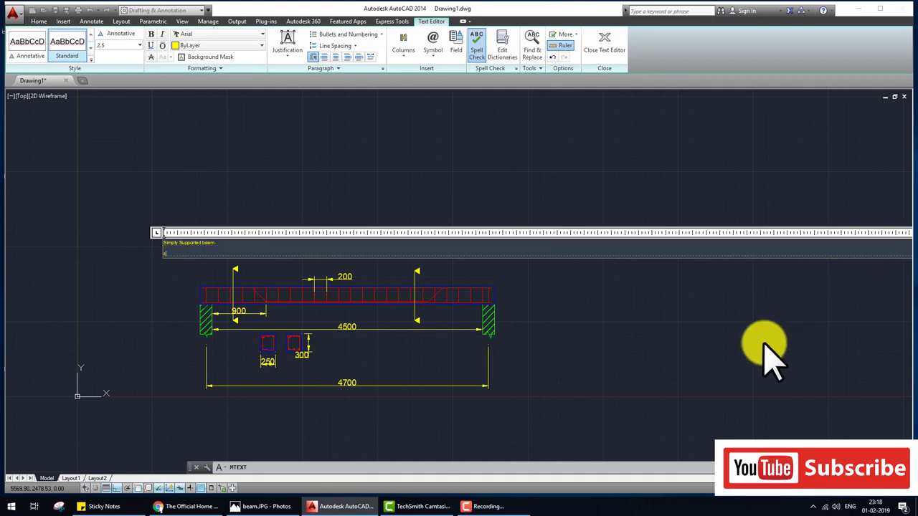
# Close the text editor to finish the 'Simply Supported beam' title
pyautogui.click(608, 50)
pyautogui.scroll(2, 330, 251)
pyautogui.scroll(3, 327, 248)
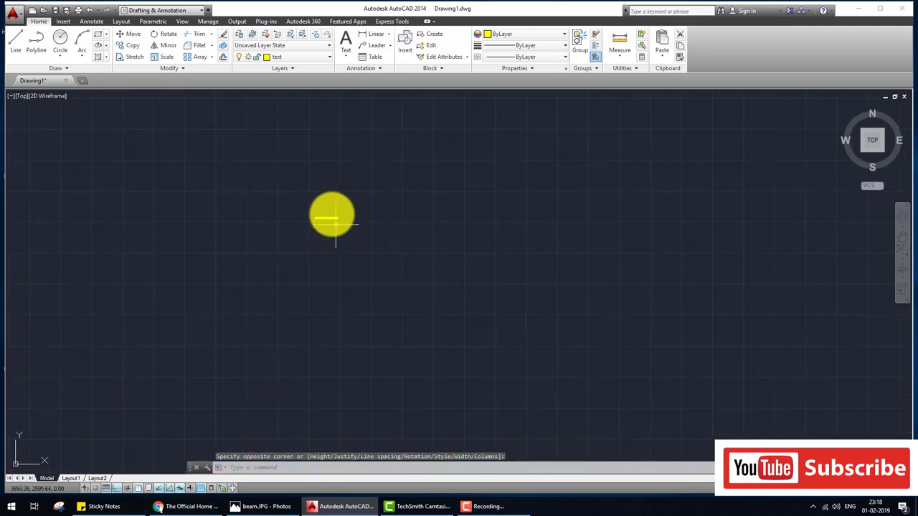
pyautogui.scroll(2, 326, 248)
pyautogui.scroll(-4, 330, 247)
pyautogui.scroll(-3, 363, 244)
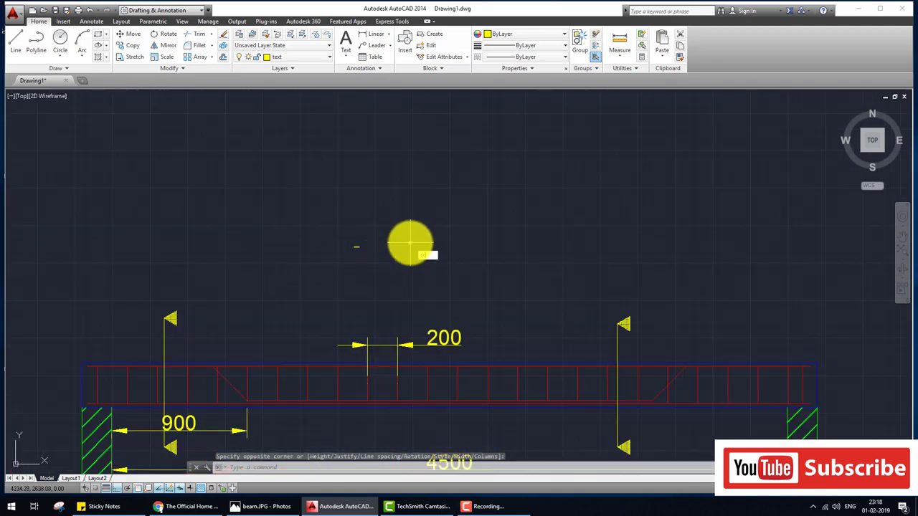
# Scale up the title text with SC, window-selecting it and picking a base point
pyautogui.press('Escape')
pyautogui.write('sc')
pyautogui.press('Return')
pyautogui.click(406, 261)
pyautogui.click(336, 231)
pyautogui.press('Return')
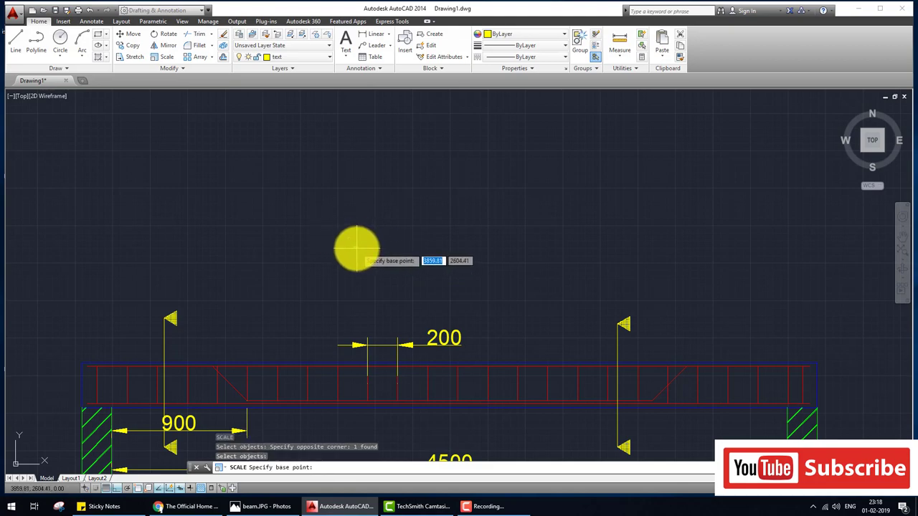
pyautogui.click(357, 250)
pyautogui.press('Escape')
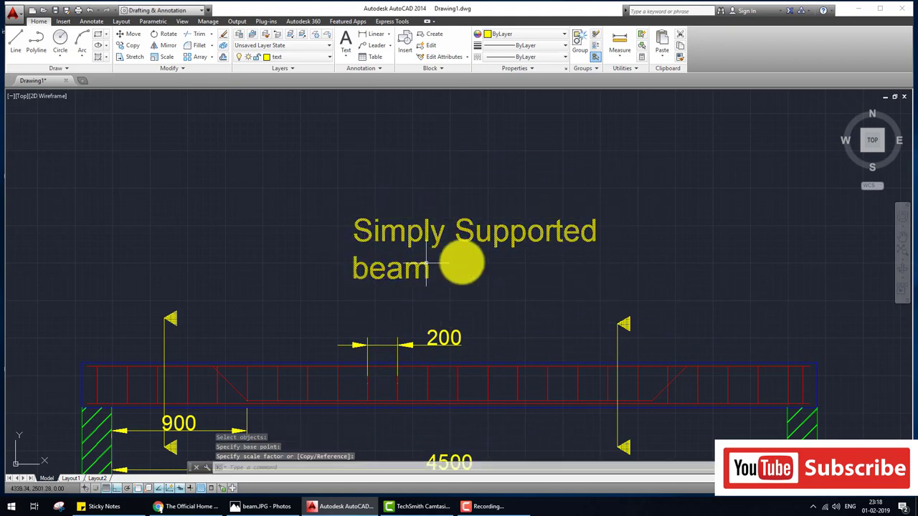
pyautogui.scroll(-5, 495, 265)
pyautogui.scroll(1, 411, 260)
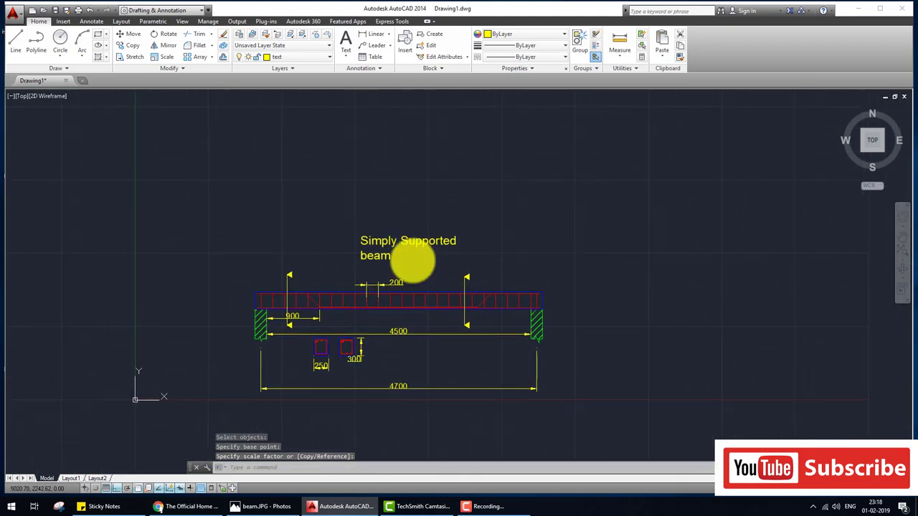
pyautogui.click(377, 46)
pyautogui.click(388, 45)
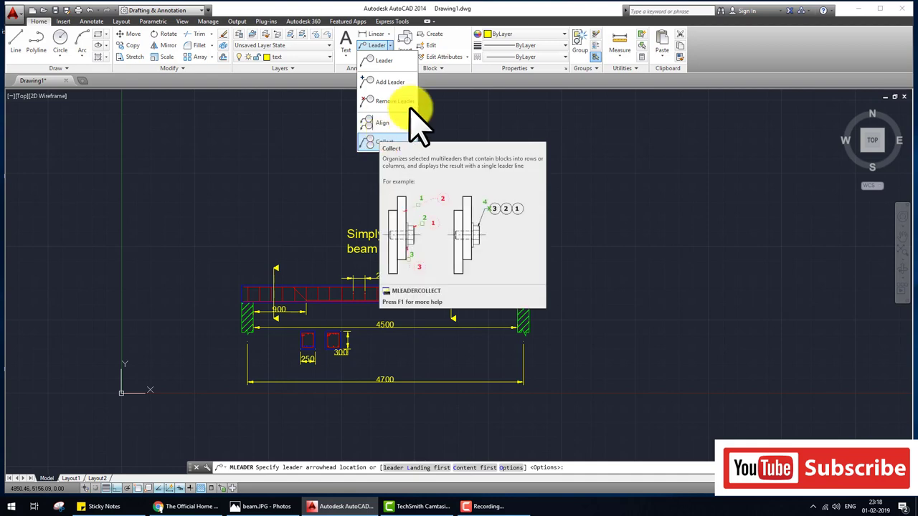
pyautogui.click(388, 34)
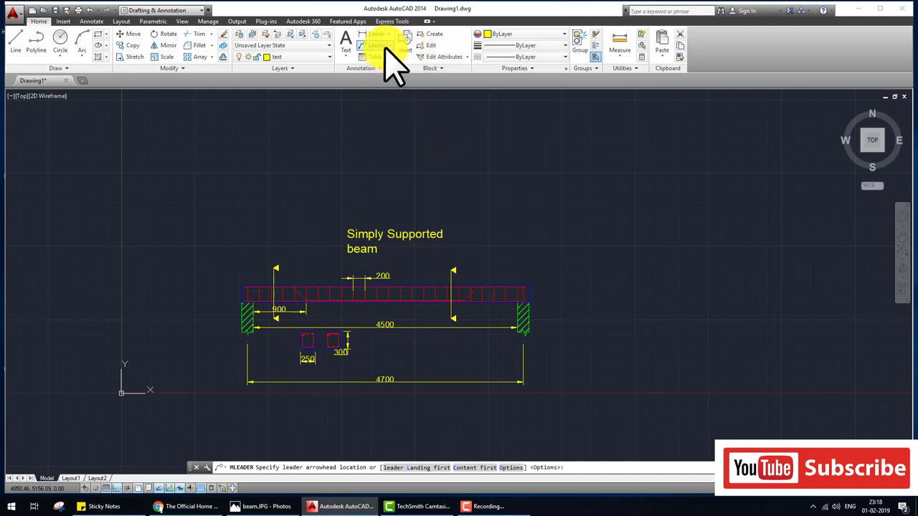
pyautogui.click(389, 47)
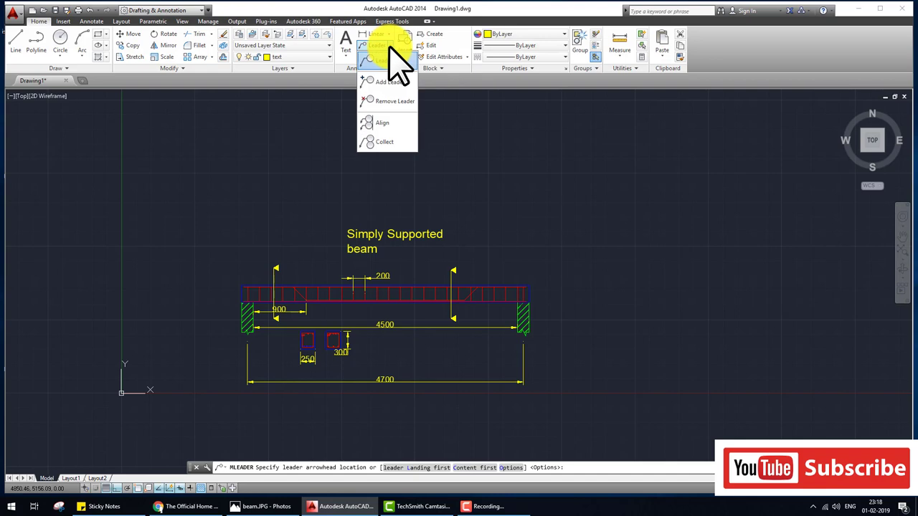
pyautogui.click(383, 123)
pyautogui.scroll(5, 352, 345)
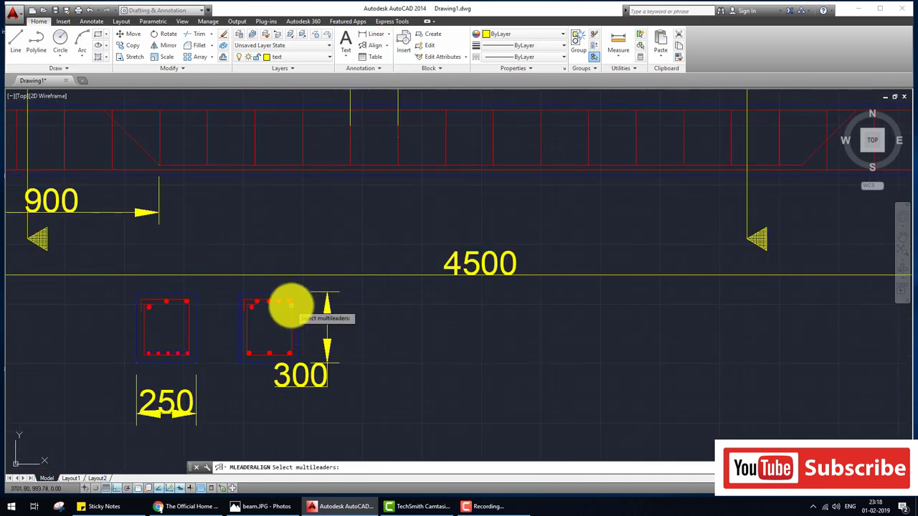
pyautogui.click(289, 301)
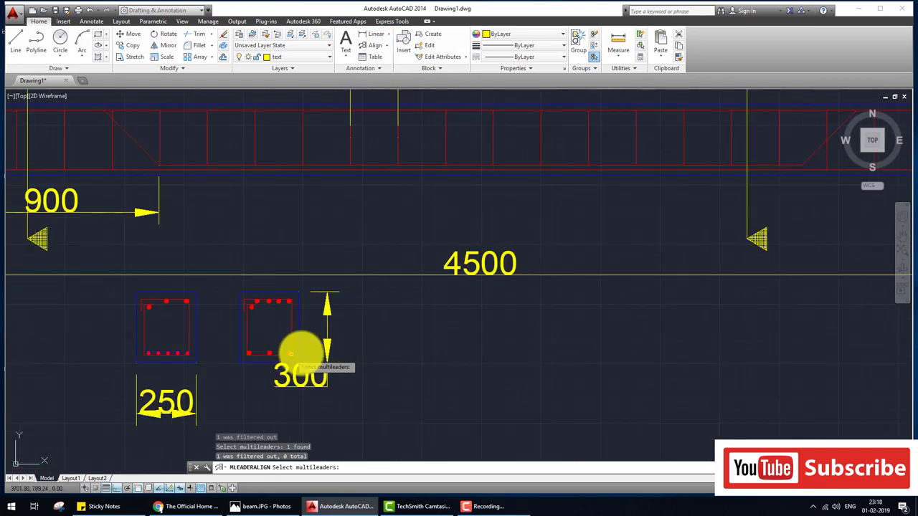
pyautogui.scroll(3, 377, 325)
pyautogui.scroll(-3, 375, 287)
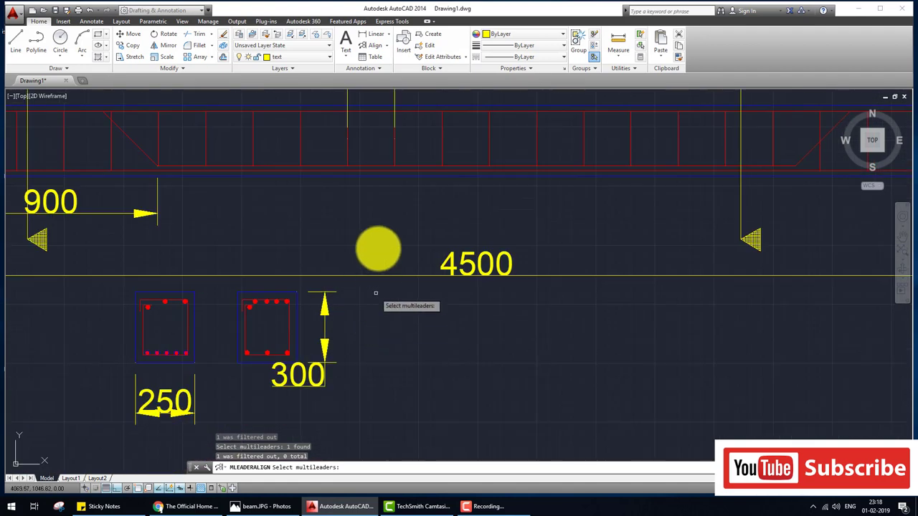
pyautogui.click(394, 143)
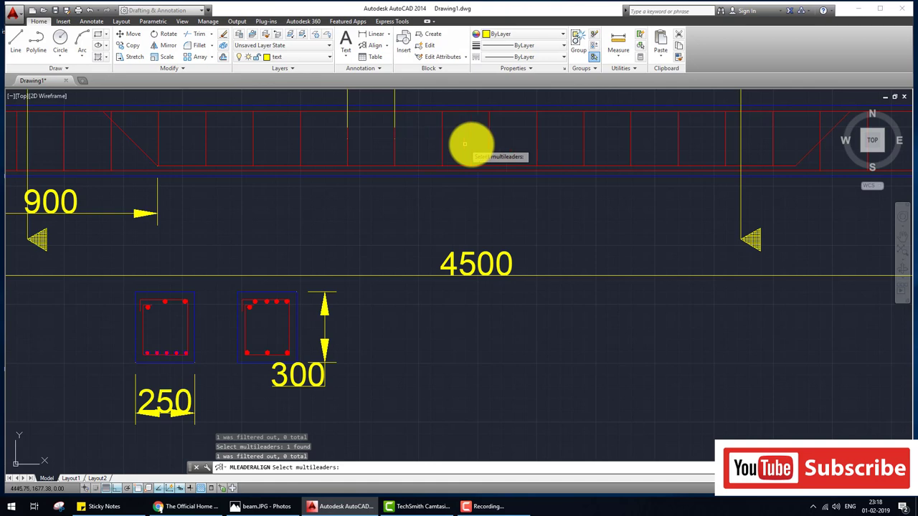
pyautogui.scroll(-3, 470, 147)
pyautogui.moveTo(447, 180); pyautogui.dragTo(400, 269, button='middle')
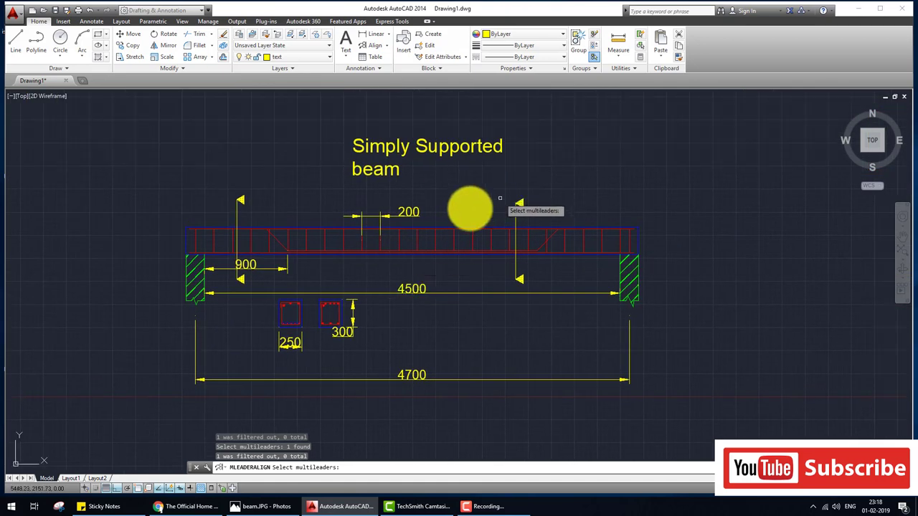
pyautogui.press('Escape')
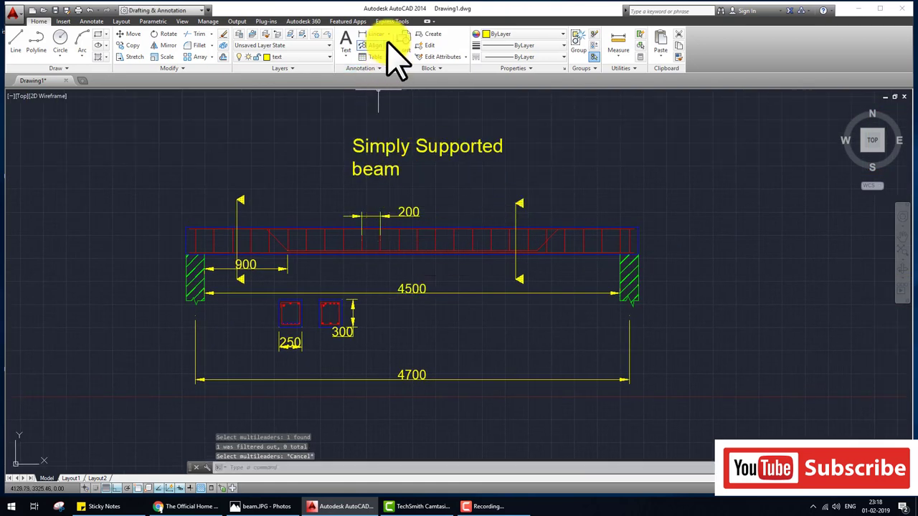
pyautogui.click(387, 36)
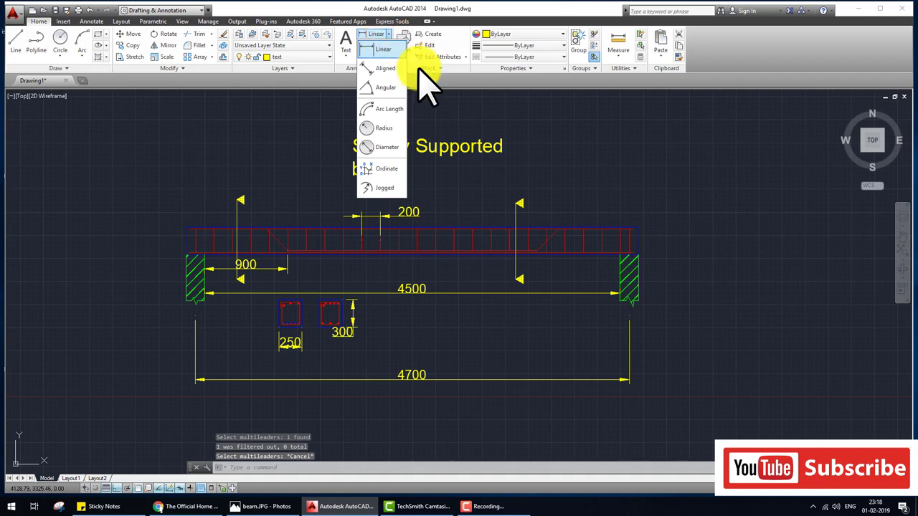
pyautogui.click(495, 125)
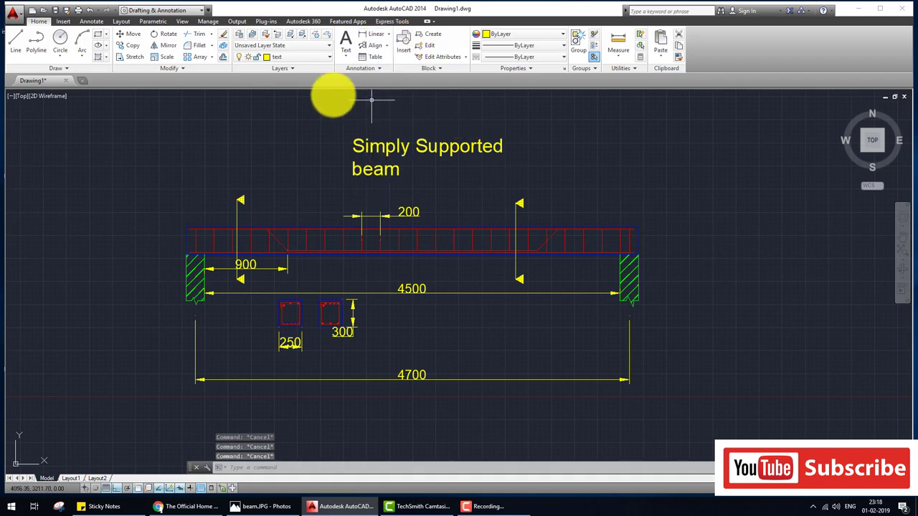
# Add a multileader from the right section's top corner bar labelled '18 dia bar'
pyautogui.click(91, 21)
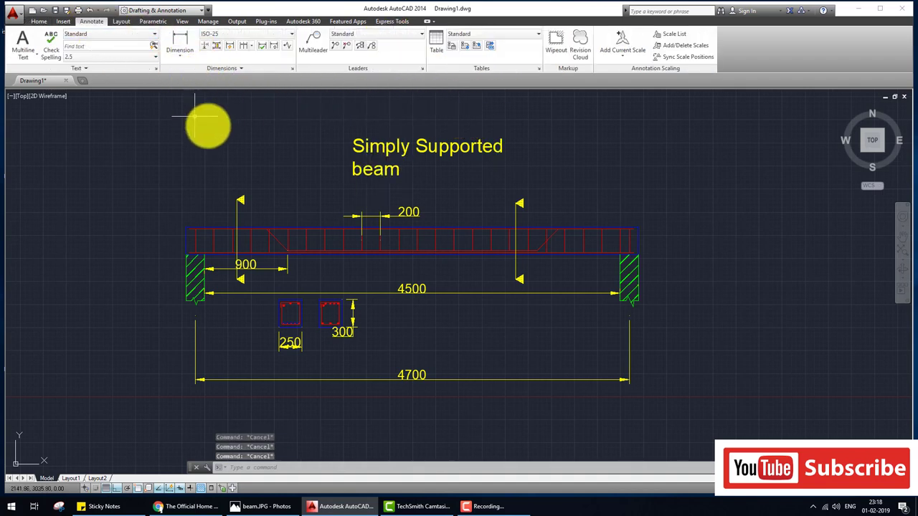
pyautogui.click(183, 59)
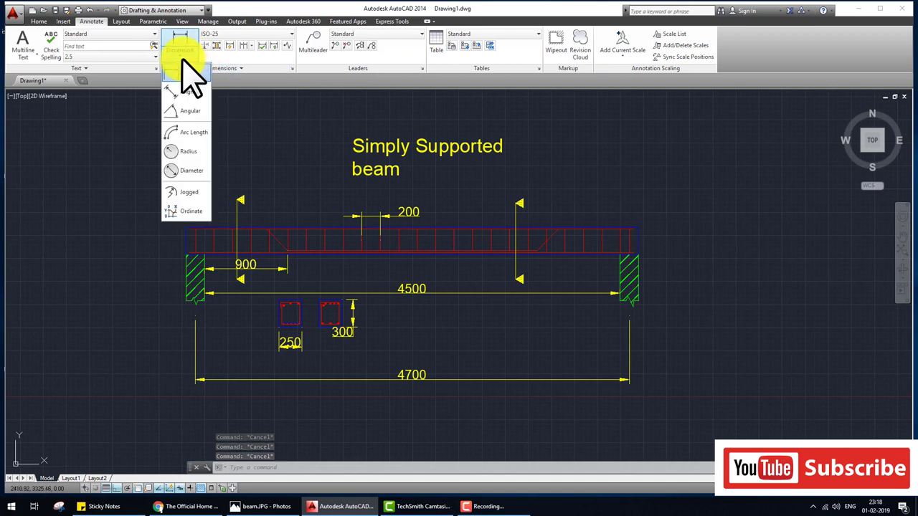
pyautogui.click(183, 60)
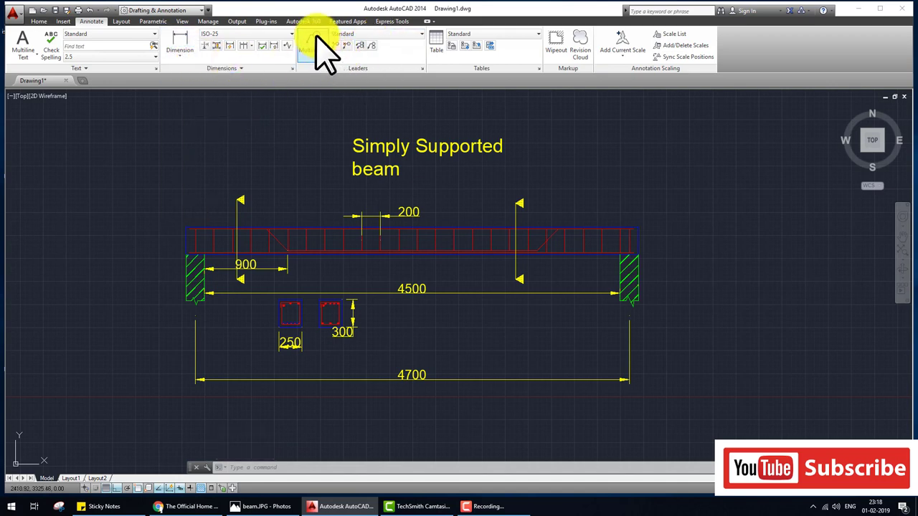
pyautogui.click(321, 52)
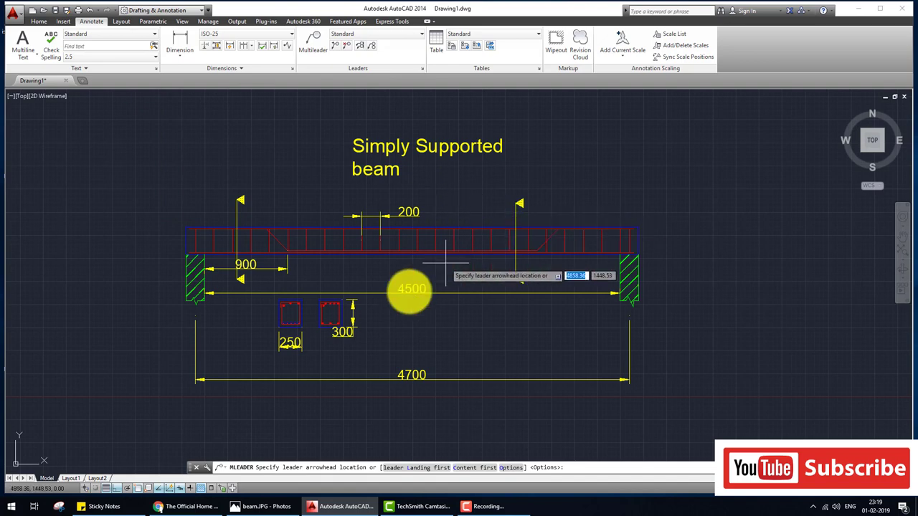
pyautogui.scroll(4, 332, 300)
pyautogui.scroll(2, 332, 300)
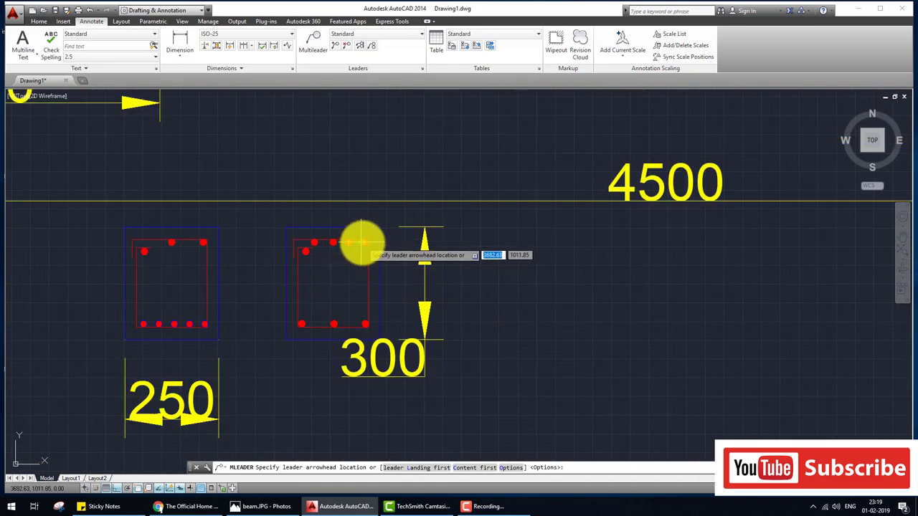
pyautogui.click(366, 242)
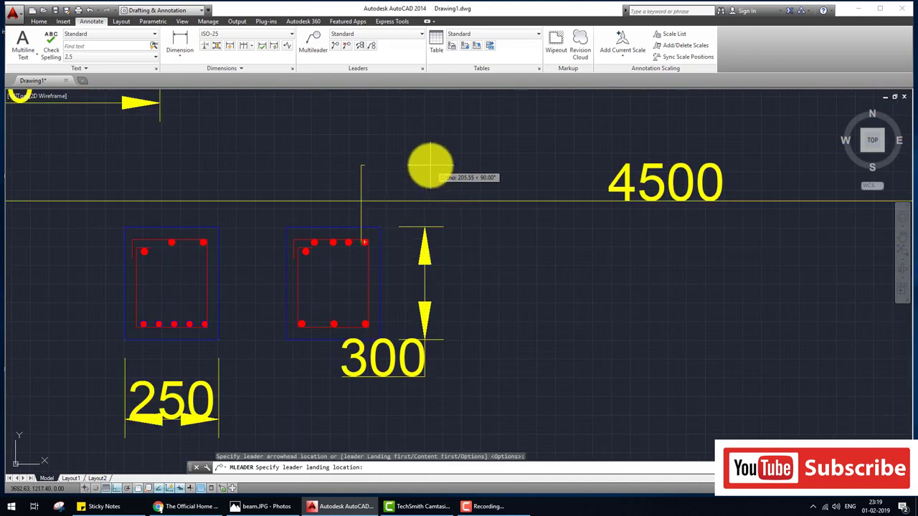
pyautogui.click(421, 167)
pyautogui.write('18 dia bar')
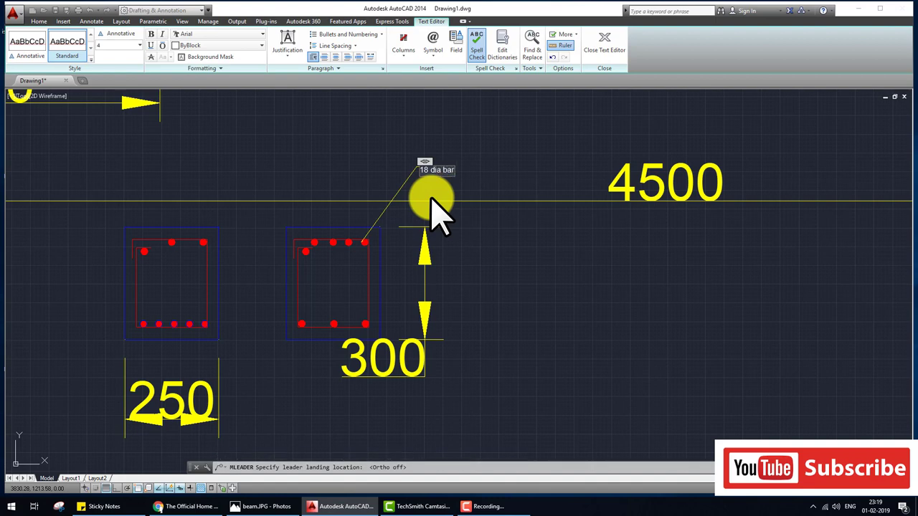
pyautogui.click(502, 193)
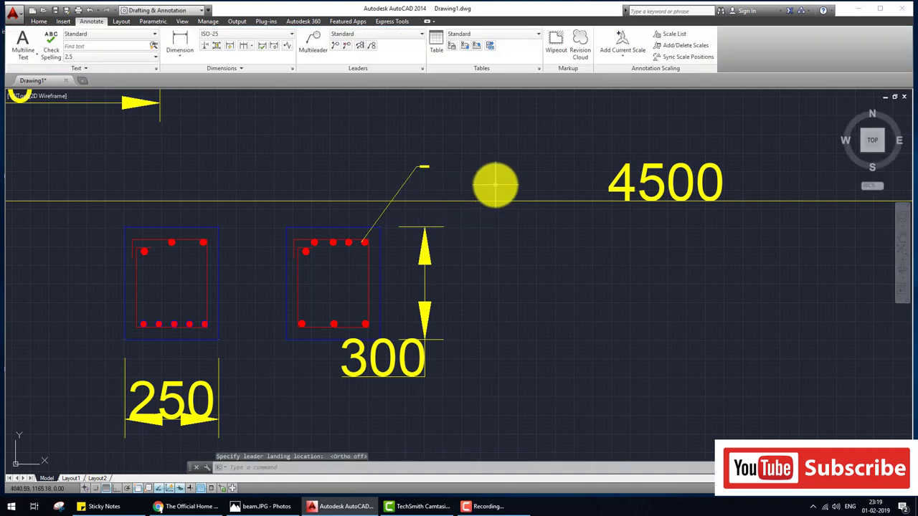
pyautogui.scroll(2, 441, 174)
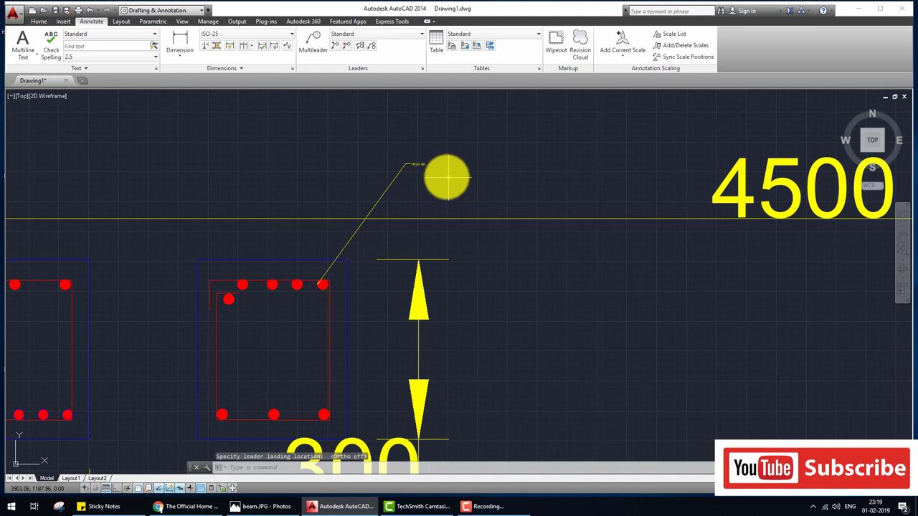
# Scale the '18 dia bar' multileader by a factor of 2
pyautogui.scroll(4, 448, 176)
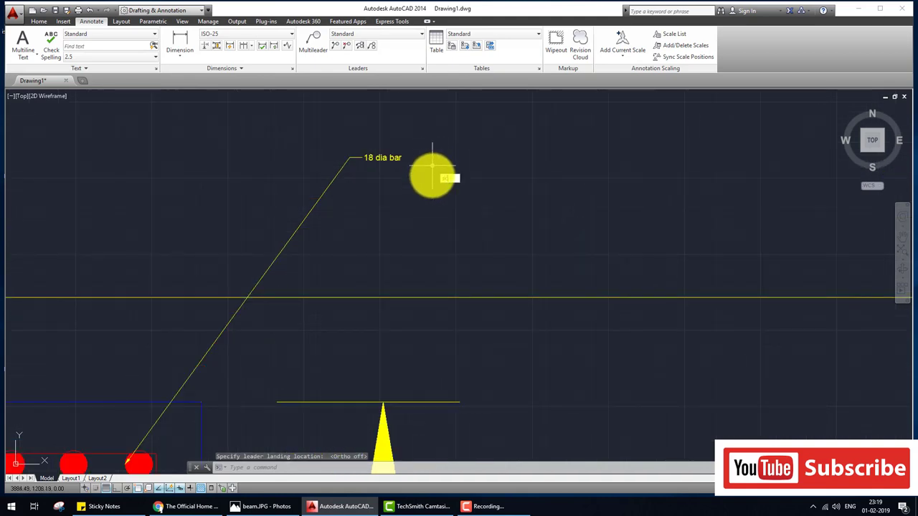
pyautogui.write('sc')
pyautogui.press('Return')
pyautogui.click(433, 175)
pyautogui.click(392, 155)
pyautogui.press('Return')
pyautogui.click(398, 159)
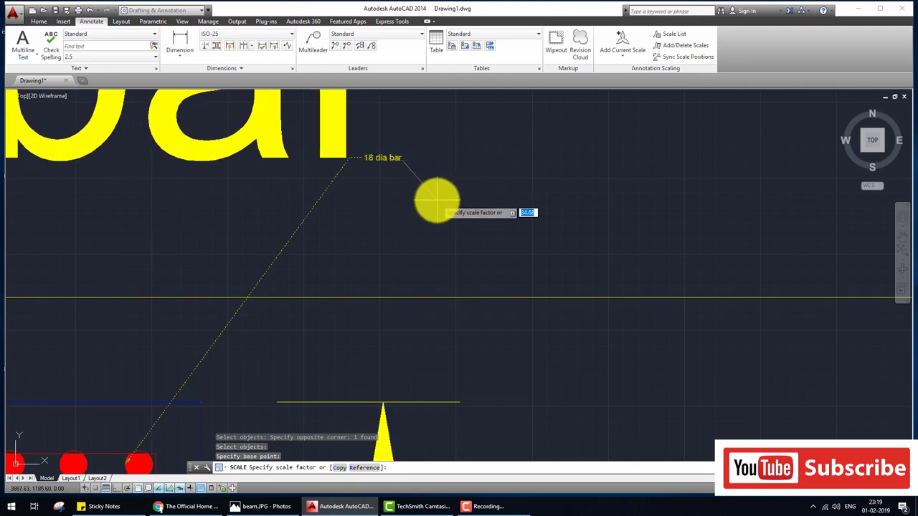
pyautogui.write('2')
pyautogui.press('Return')
# Check the leader's arrowhead grip, then zoom out to view the whole beam drawing
pyautogui.scroll(-3, 420, 207)
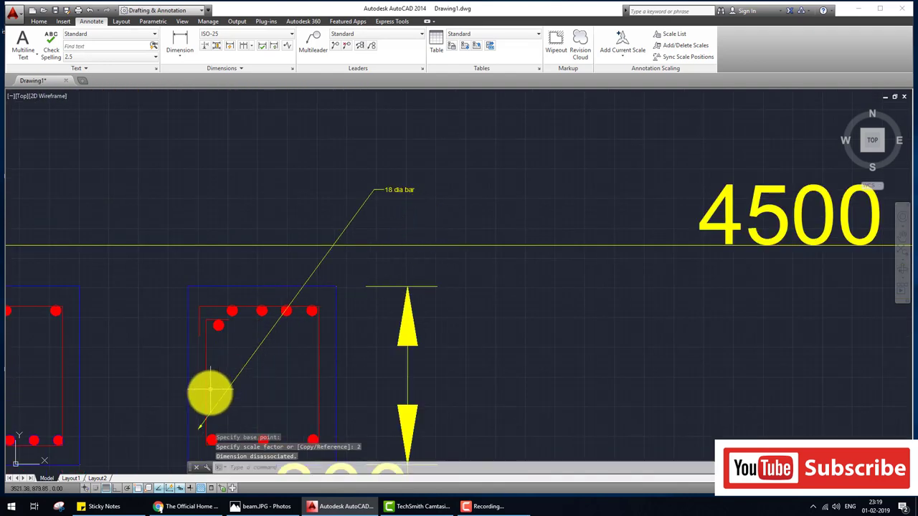
pyautogui.click(198, 429)
pyautogui.click(199, 428)
pyautogui.press('Escape')
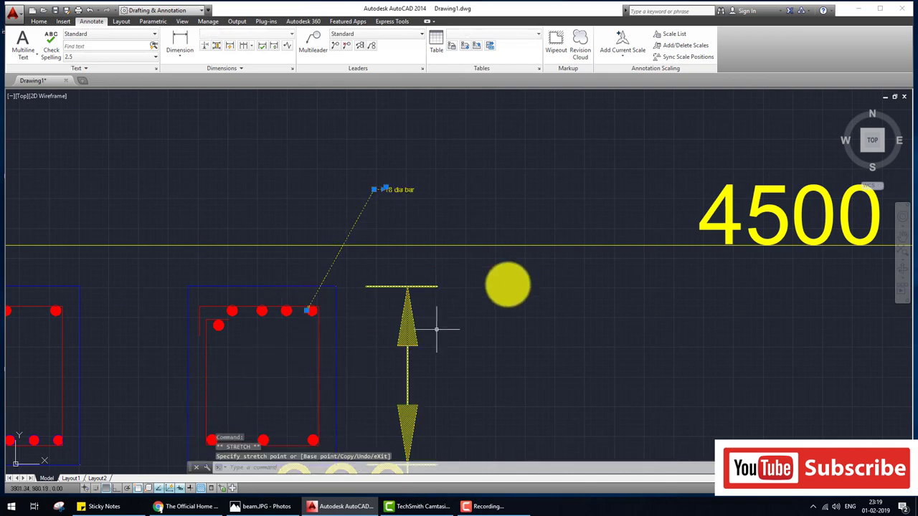
pyautogui.scroll(-2, 509, 287)
pyautogui.scroll(-2, 420, 328)
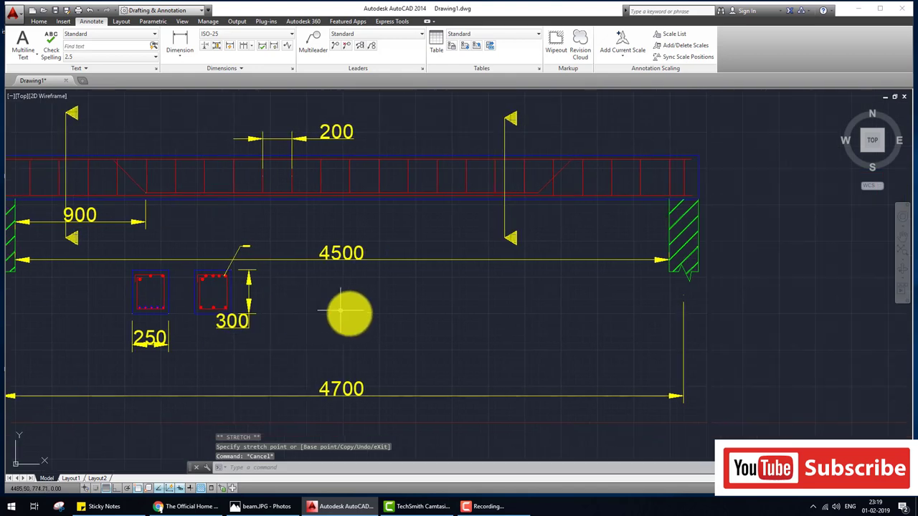
pyautogui.scroll(-1, 353, 314)
pyautogui.moveTo(360, 312); pyautogui.dragTo(412, 319, button='middle')
pyautogui.scroll(2, 376, 316)
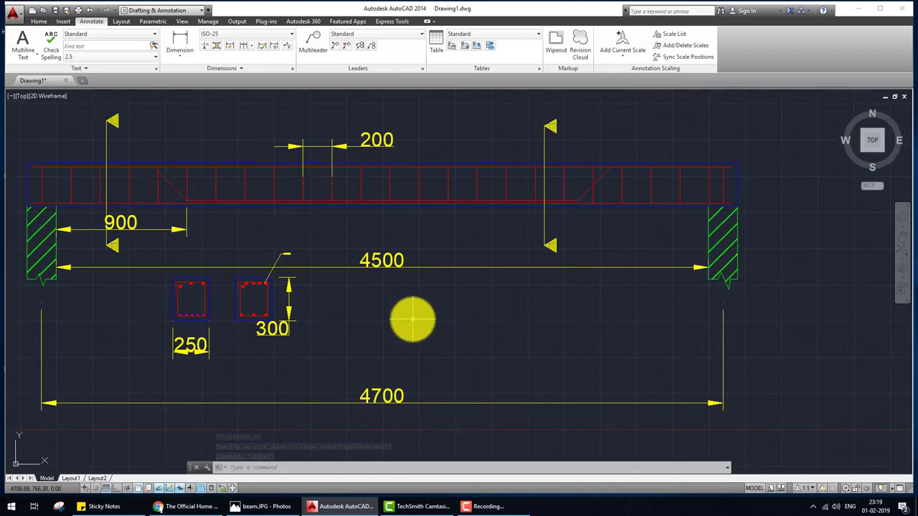
pyautogui.scroll(-2, 410, 317)
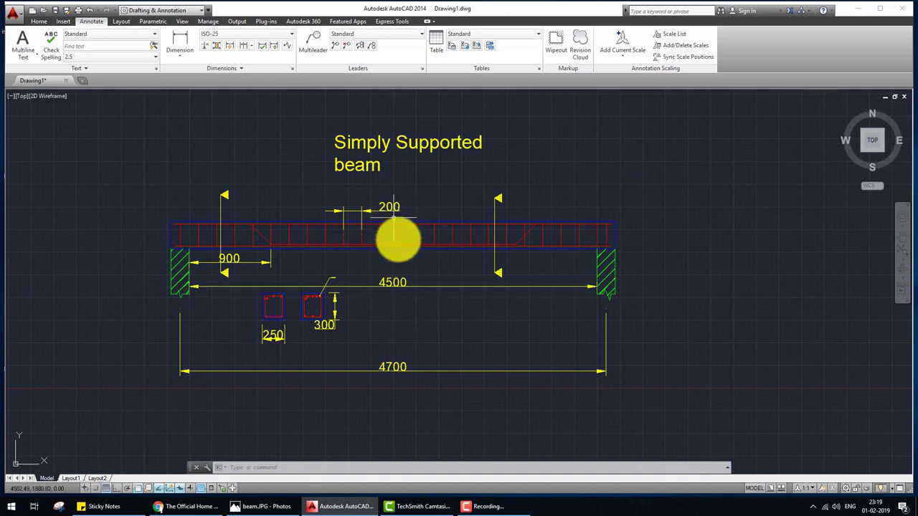
pyautogui.scroll(2, 219, 260)
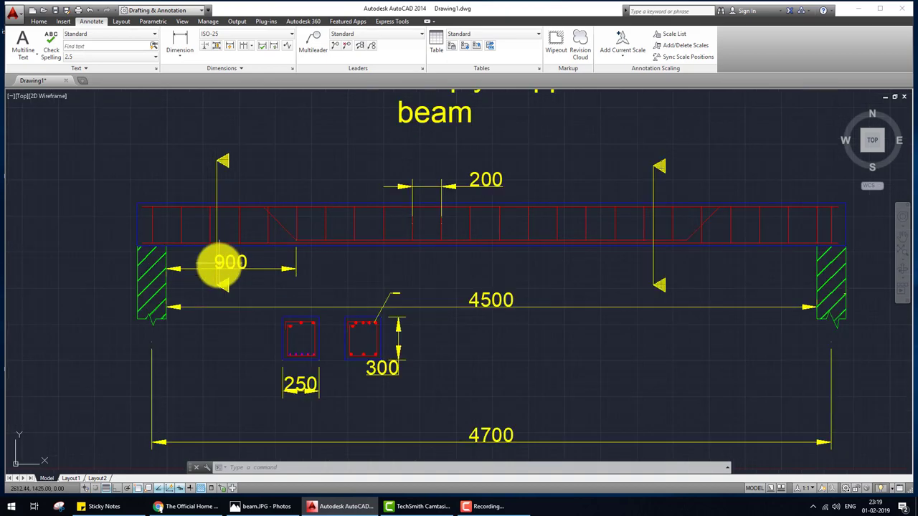
pyautogui.scroll(-2, 225, 262)
pyautogui.moveTo(477, 316); pyautogui.dragTo(463, 349, button='middle')
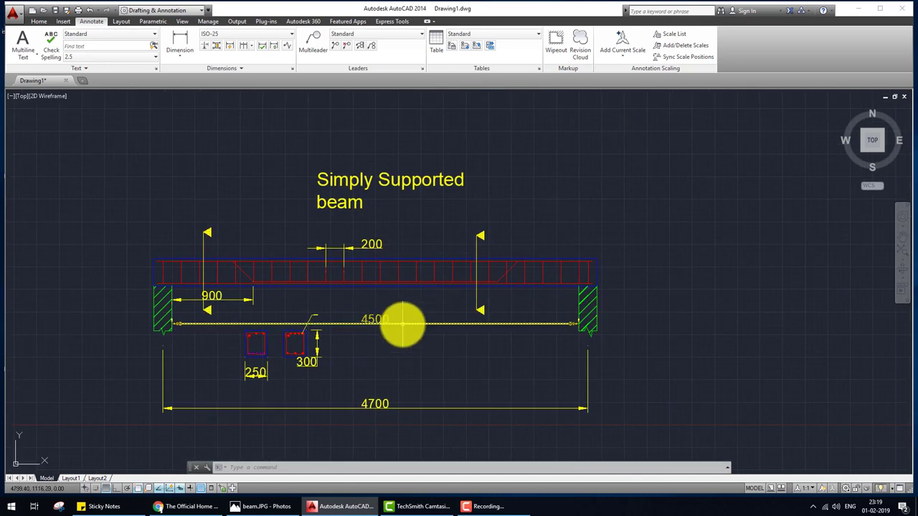